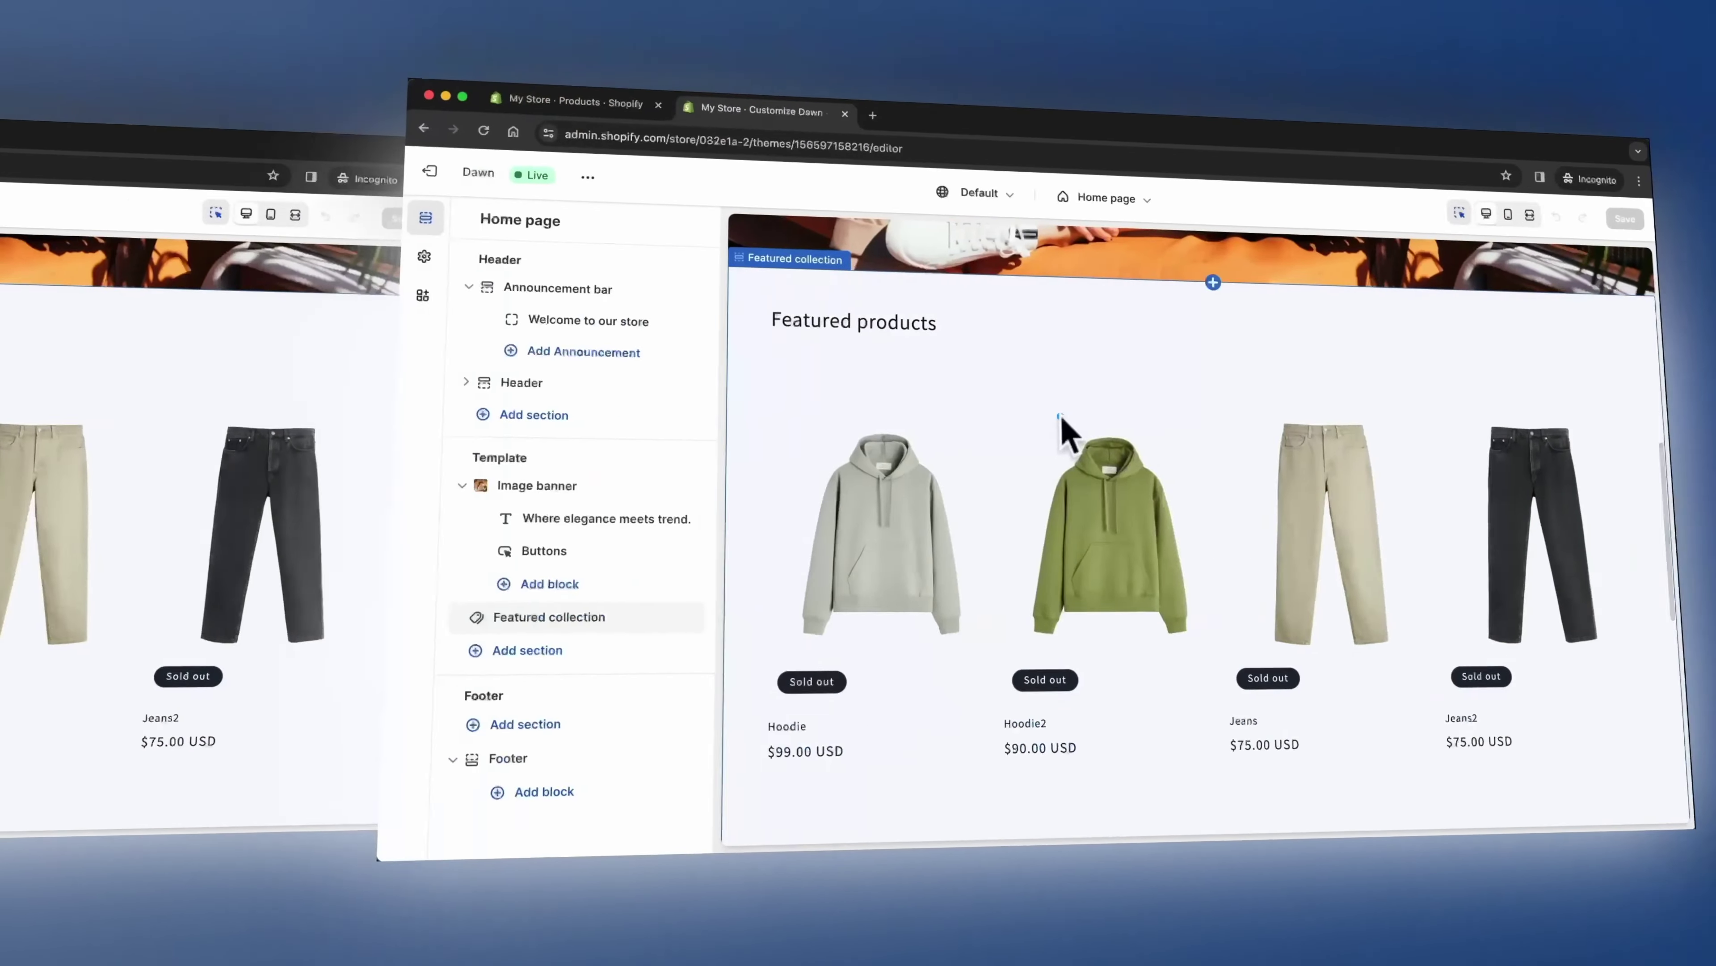
click(990, 495)
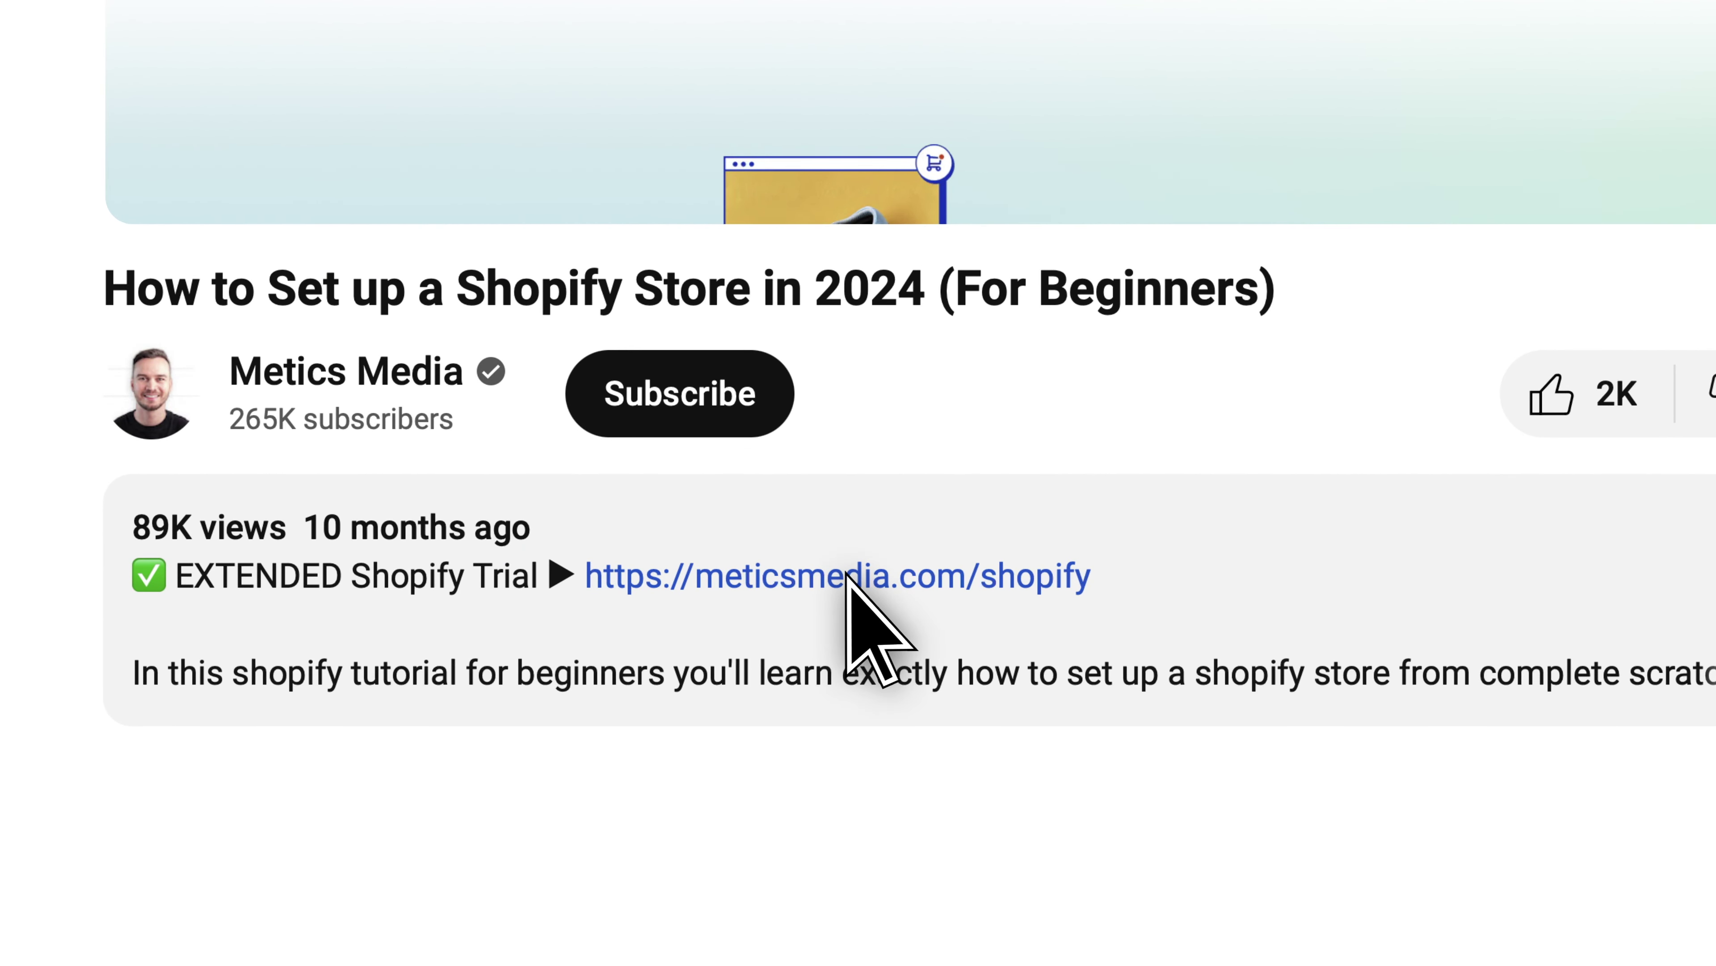
Start a Shopify free trial from the extended trial link with the account's e-mail and answer "I'm just starting" in the onboarding
click(848, 575)
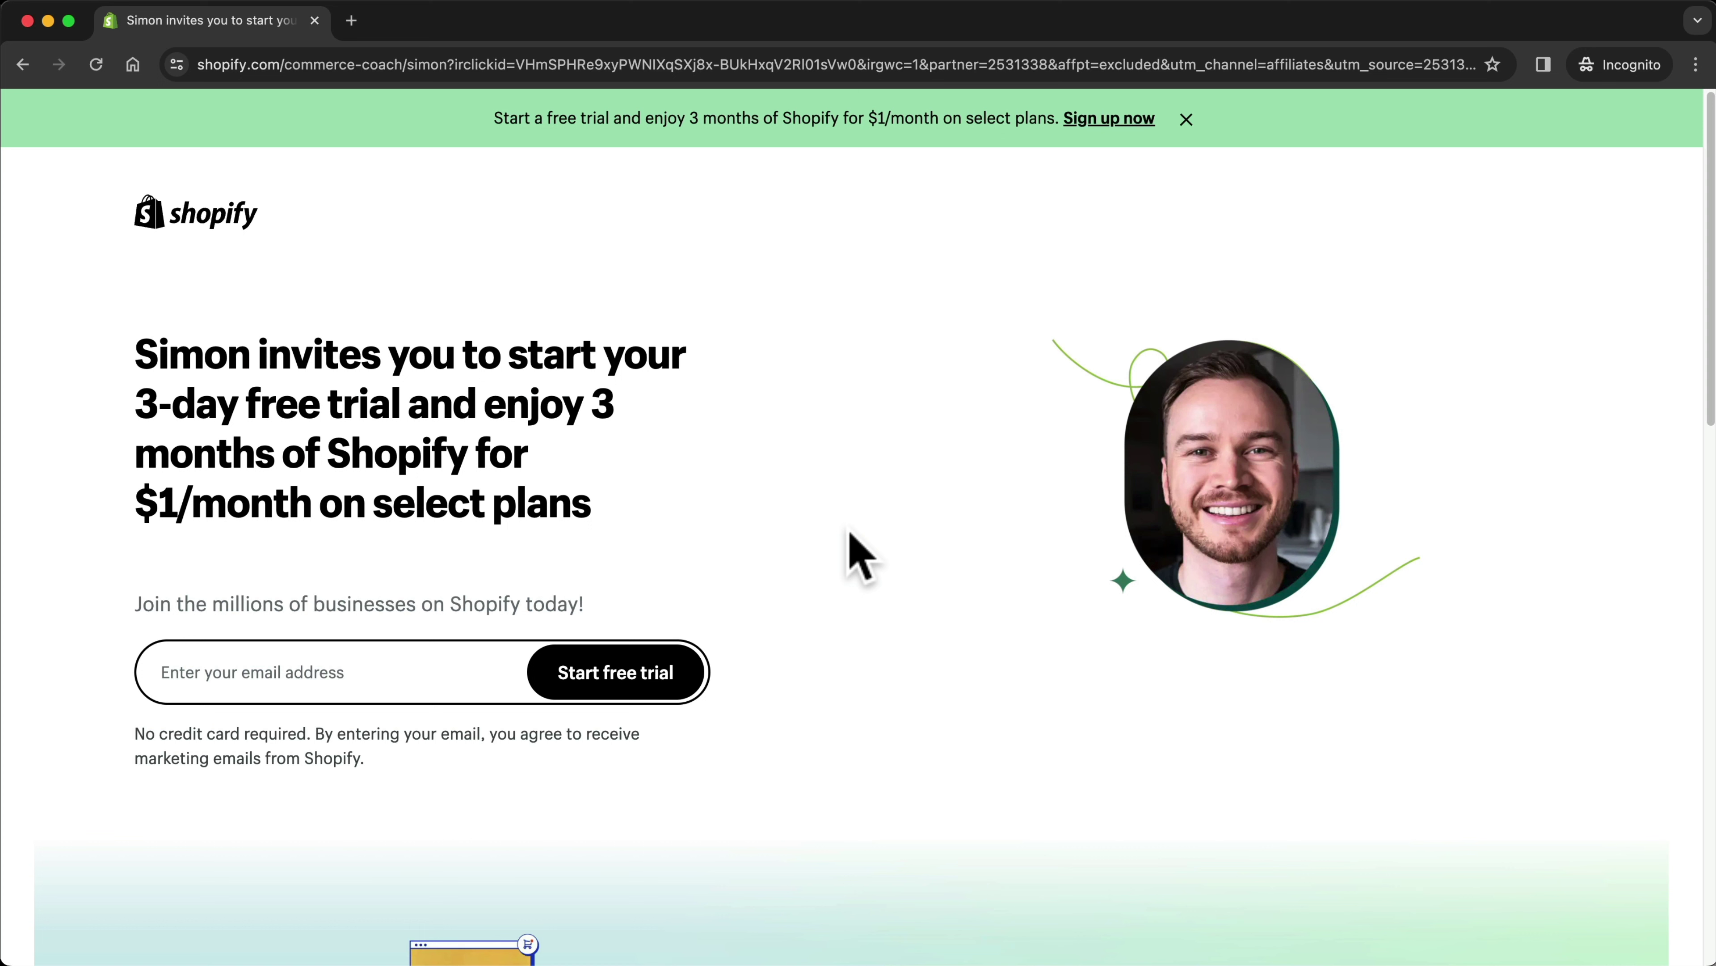
click(265, 666)
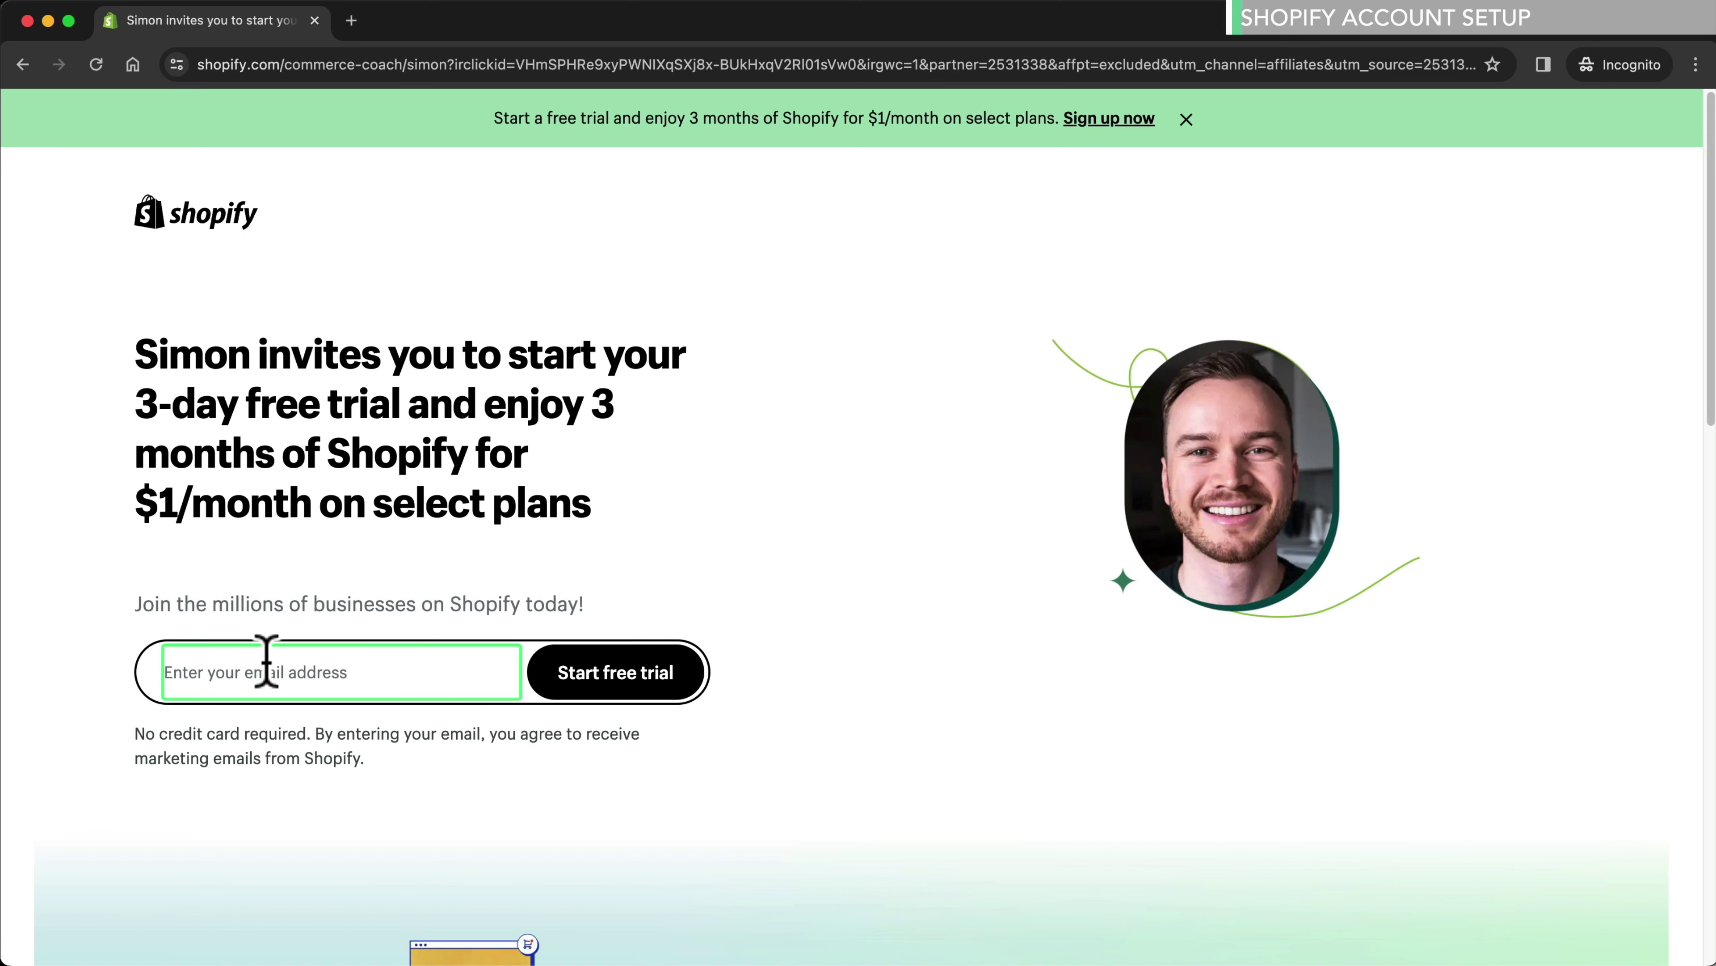
key(super+v)
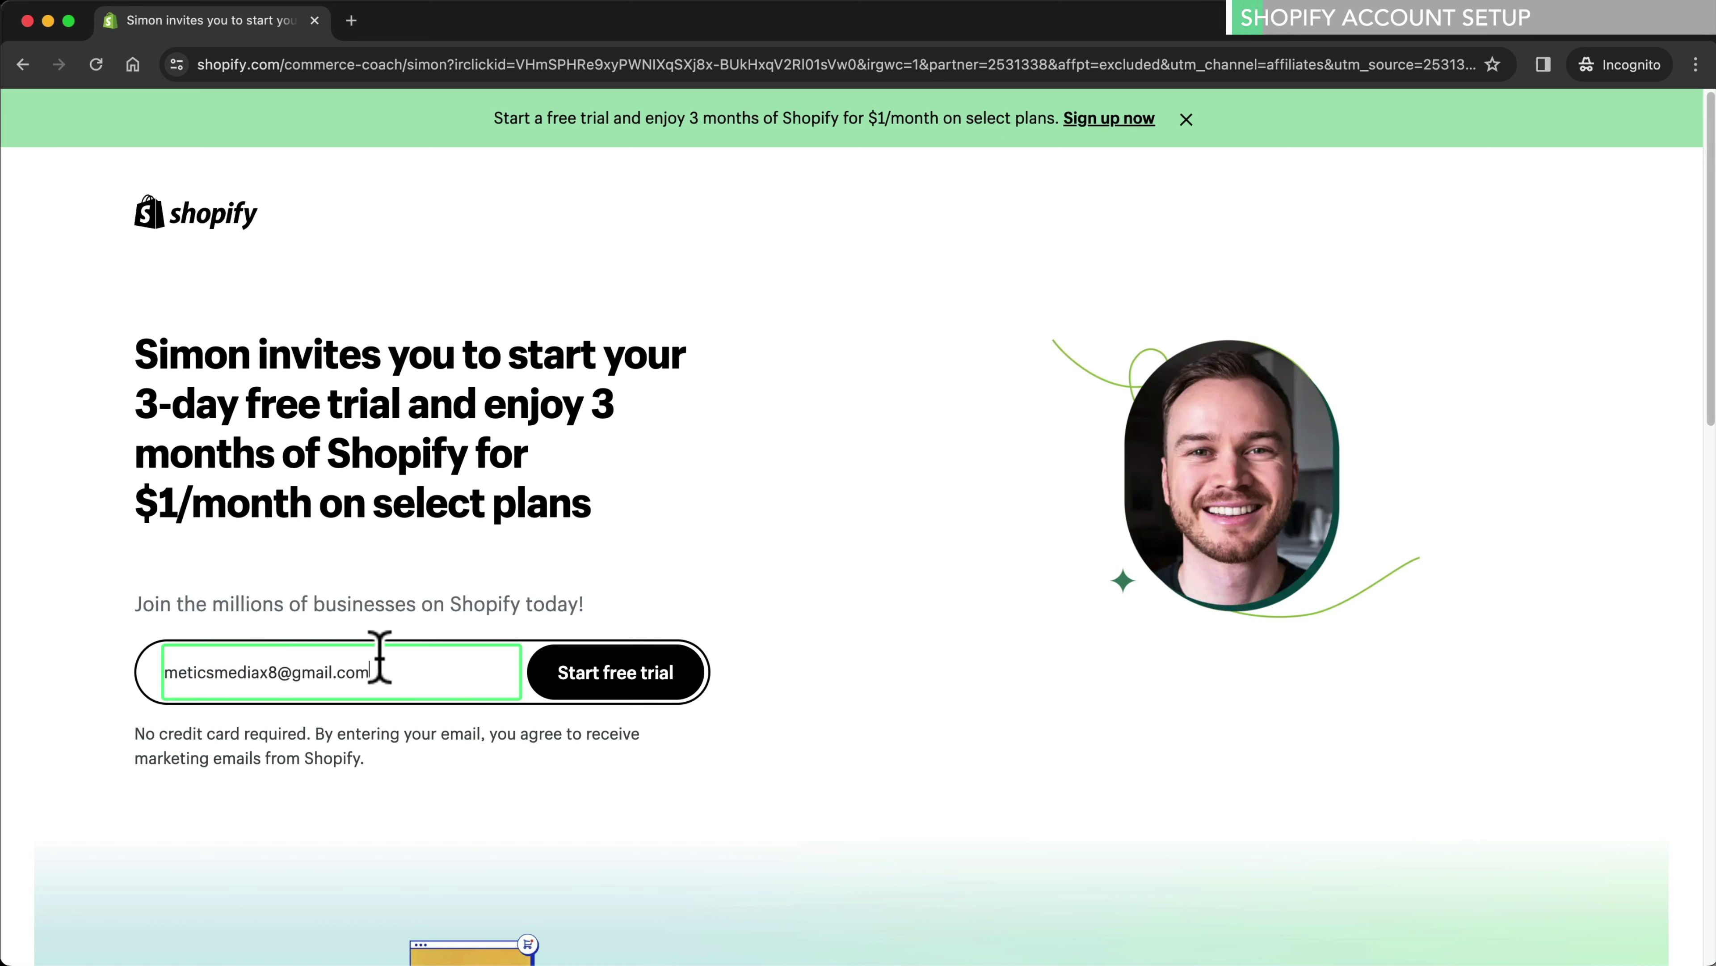
click(544, 673)
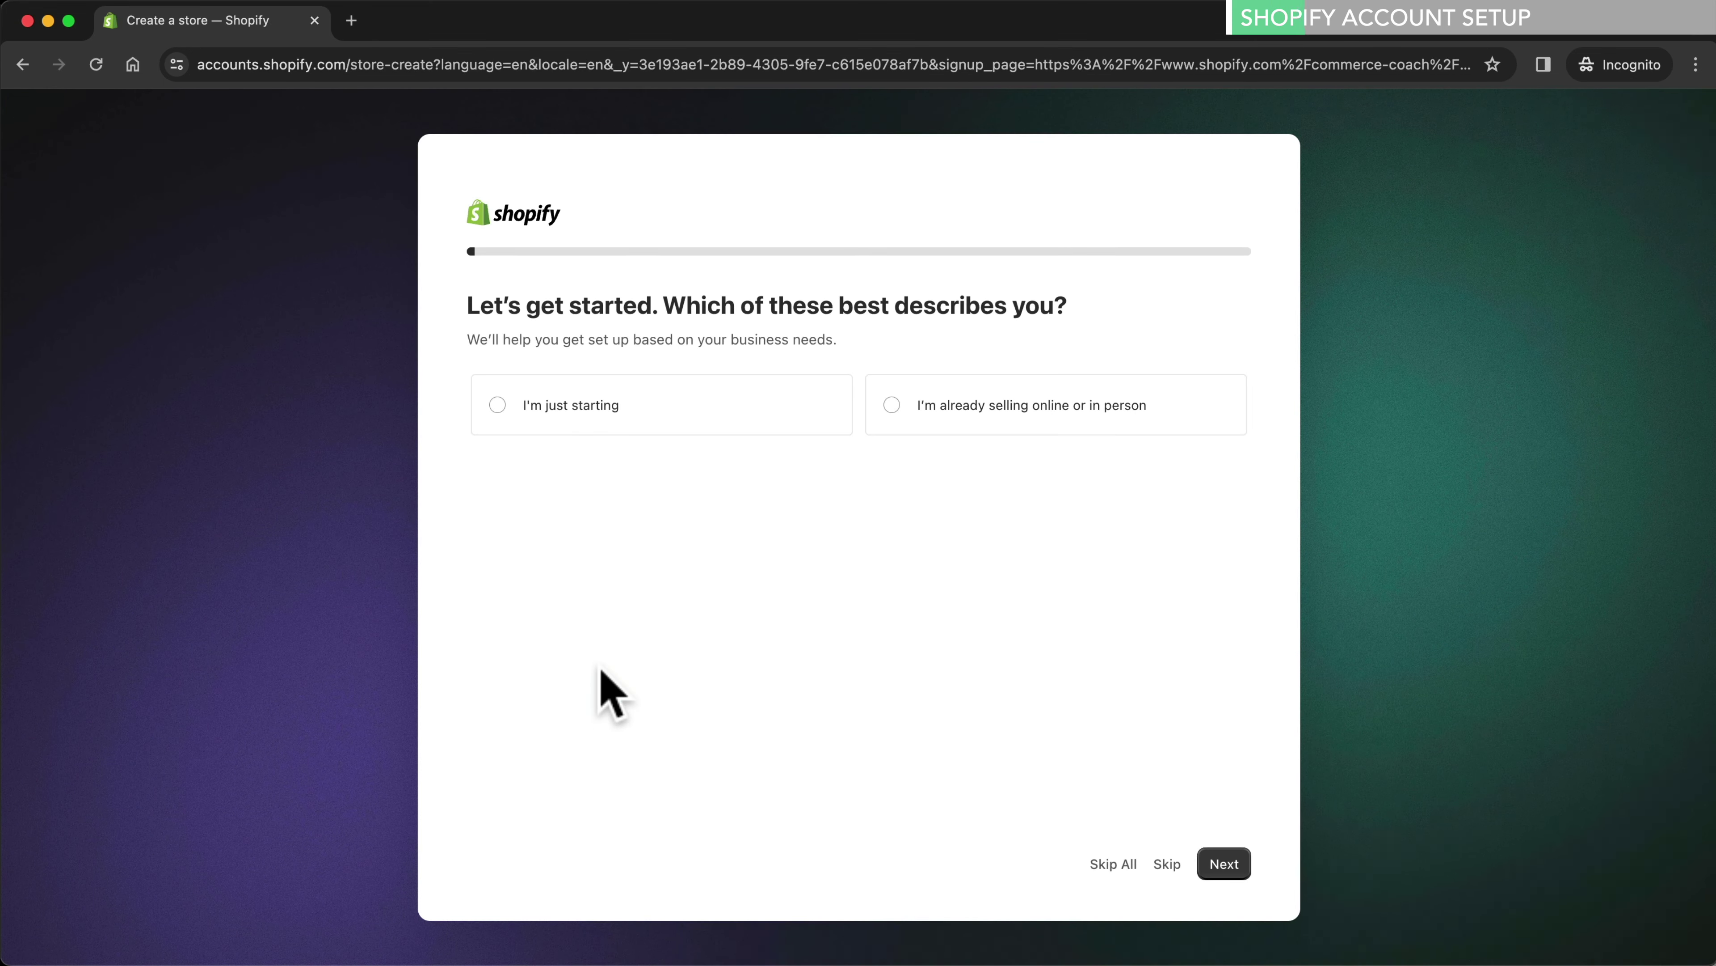
click(498, 405)
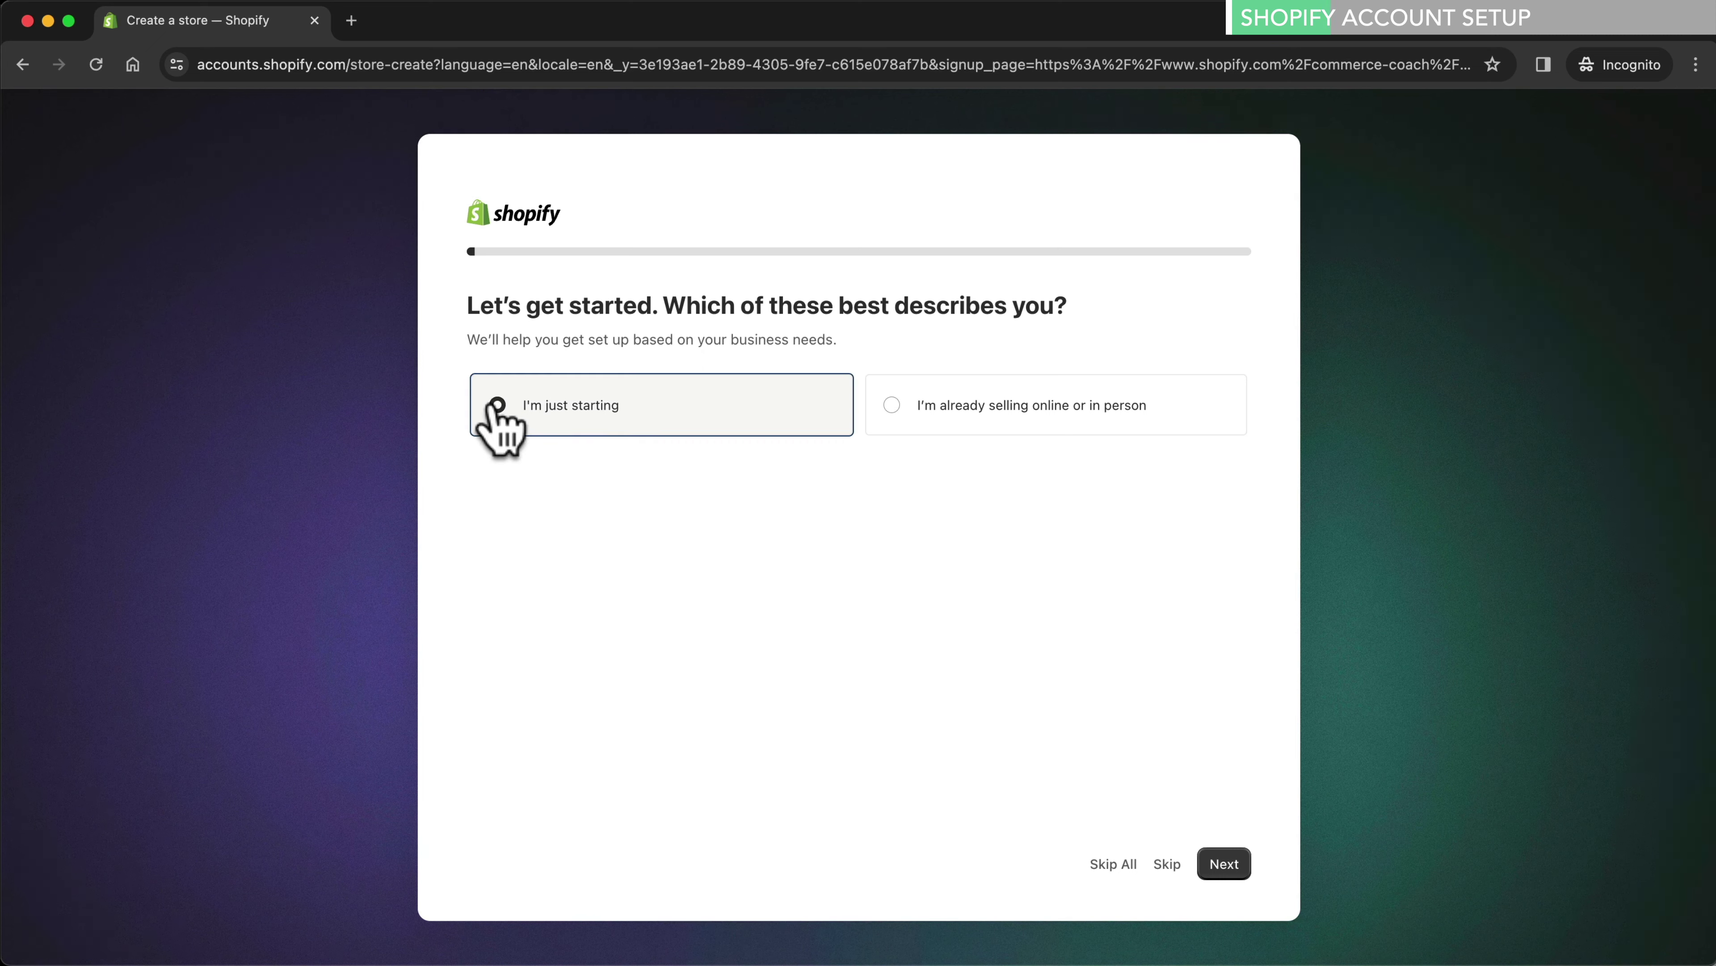
click(1224, 865)
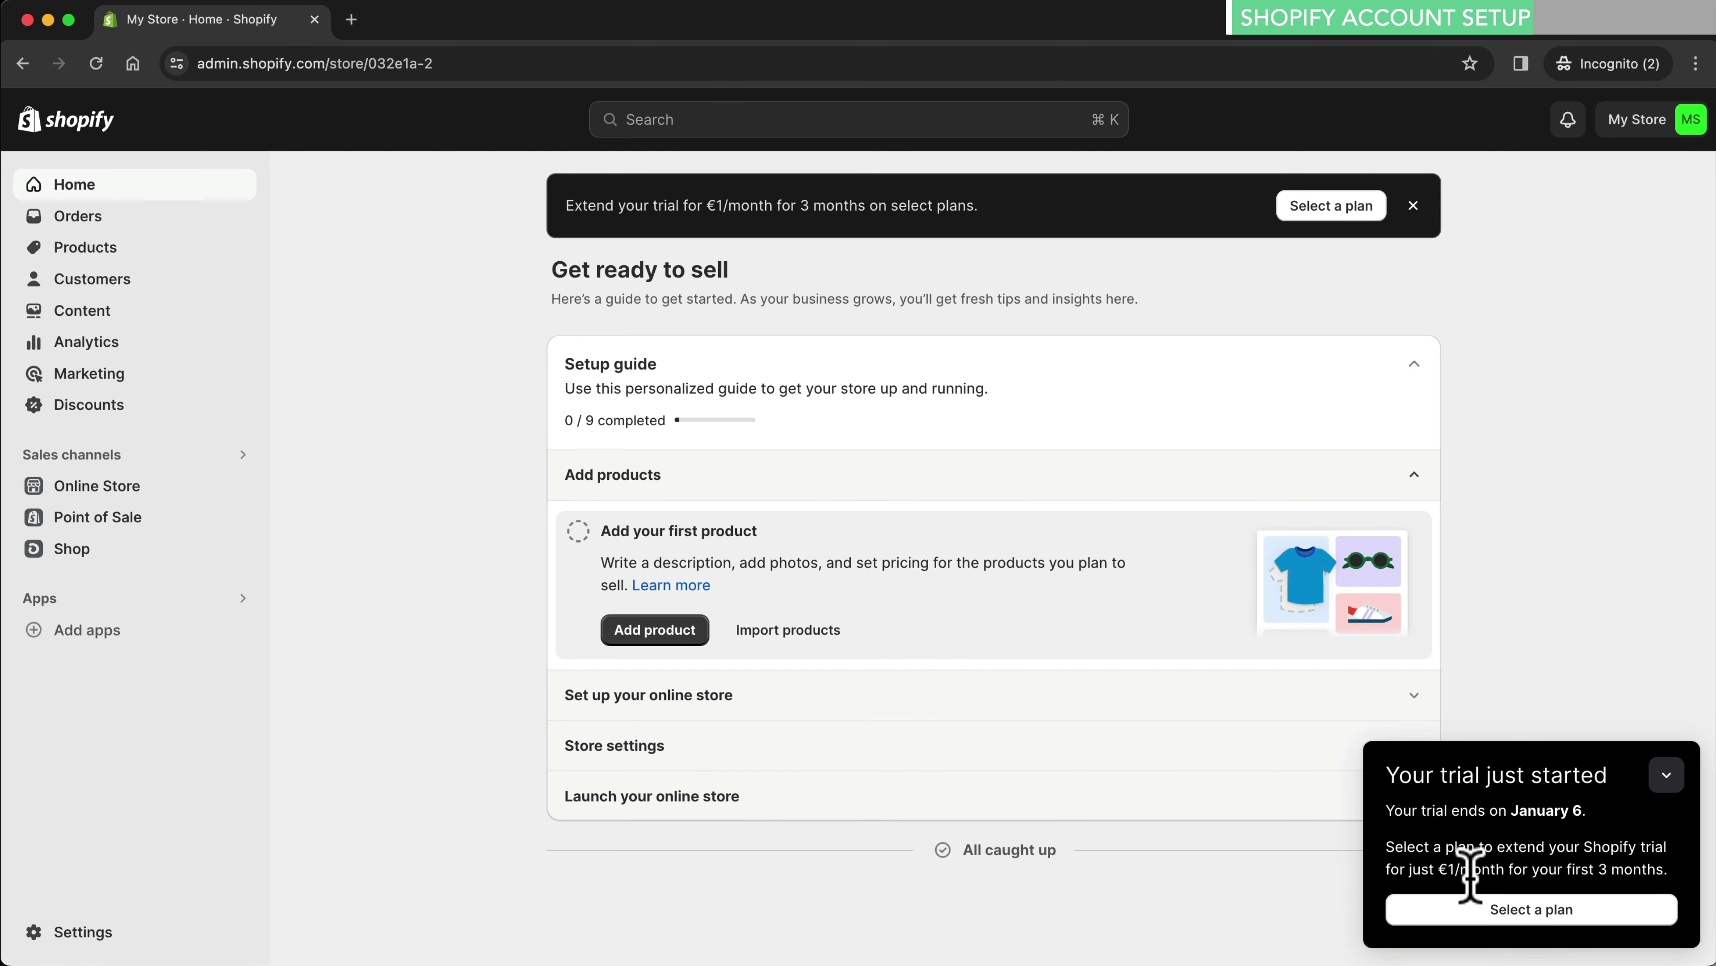
Select the Basic plan for the store and subscribe with monthly billing, paying by credit or debit card
click(1532, 908)
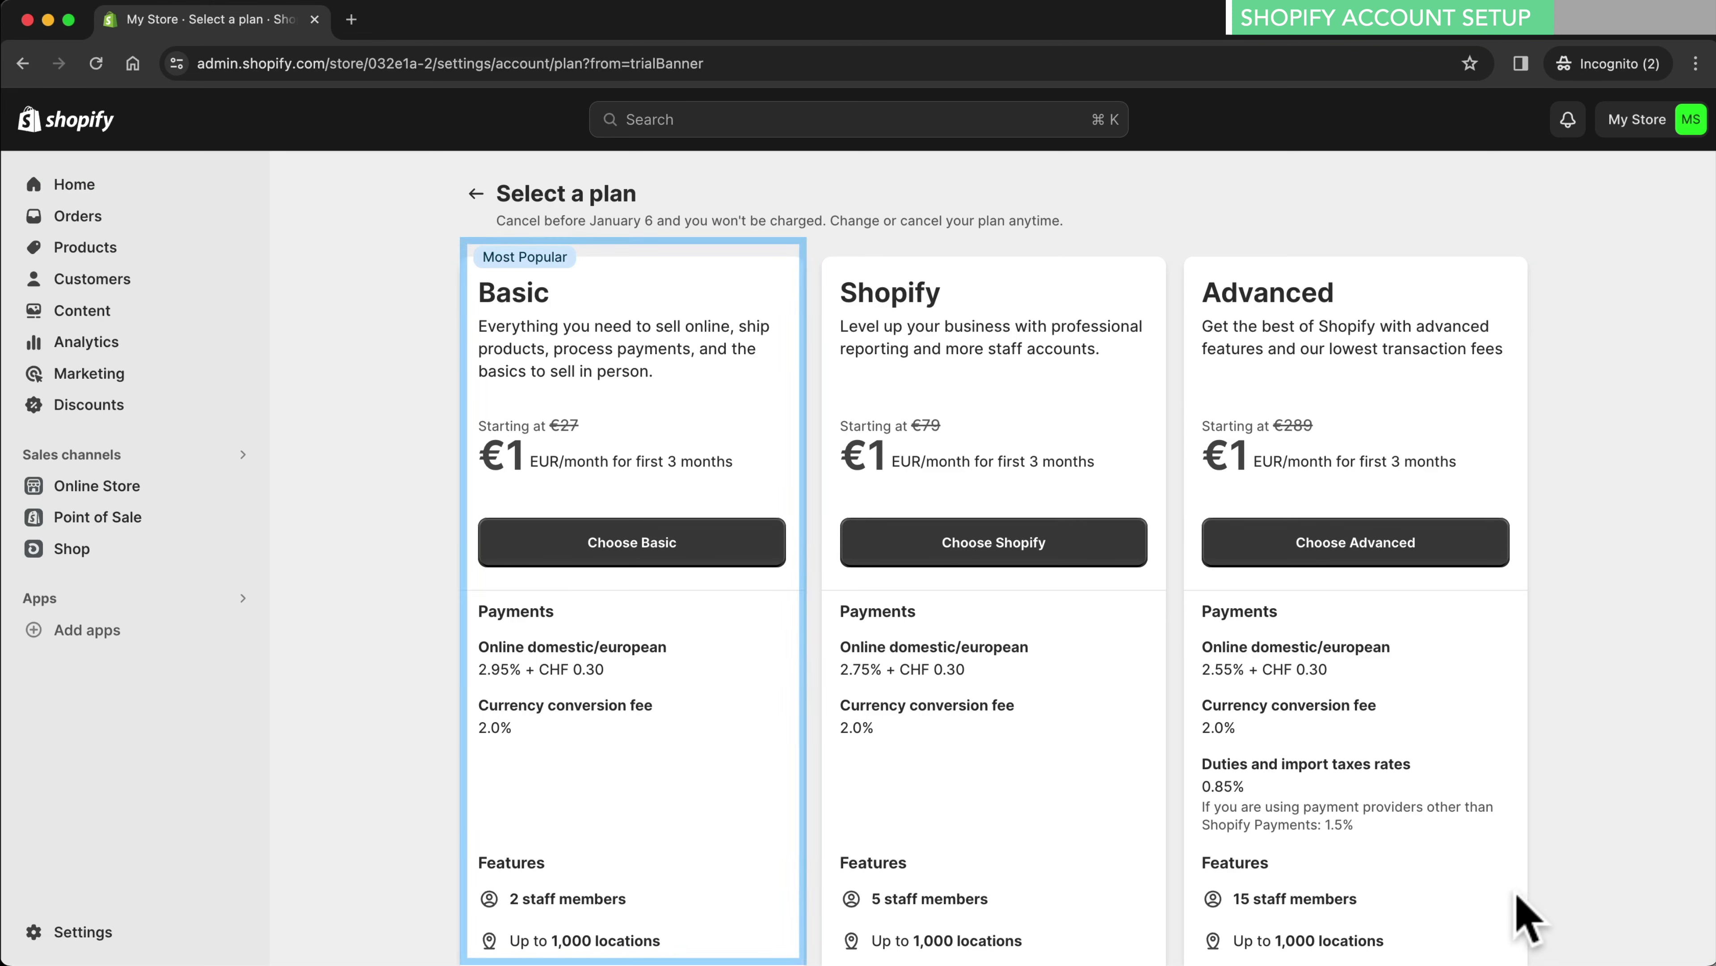
click(758, 560)
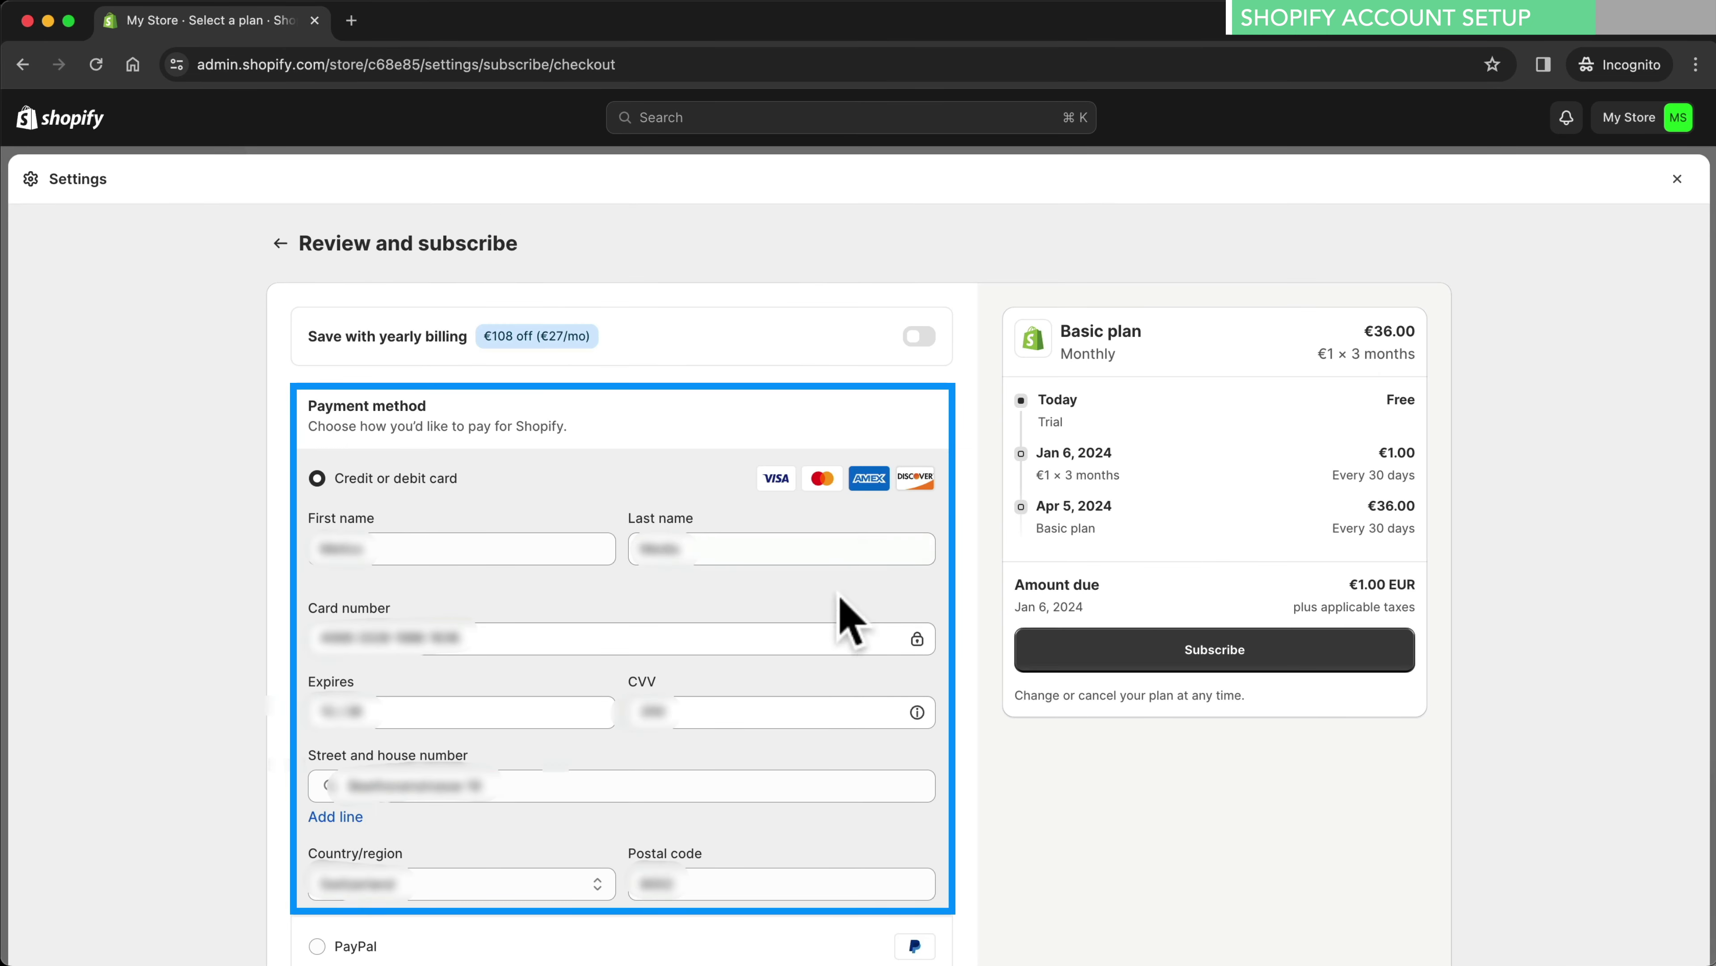
click(1115, 654)
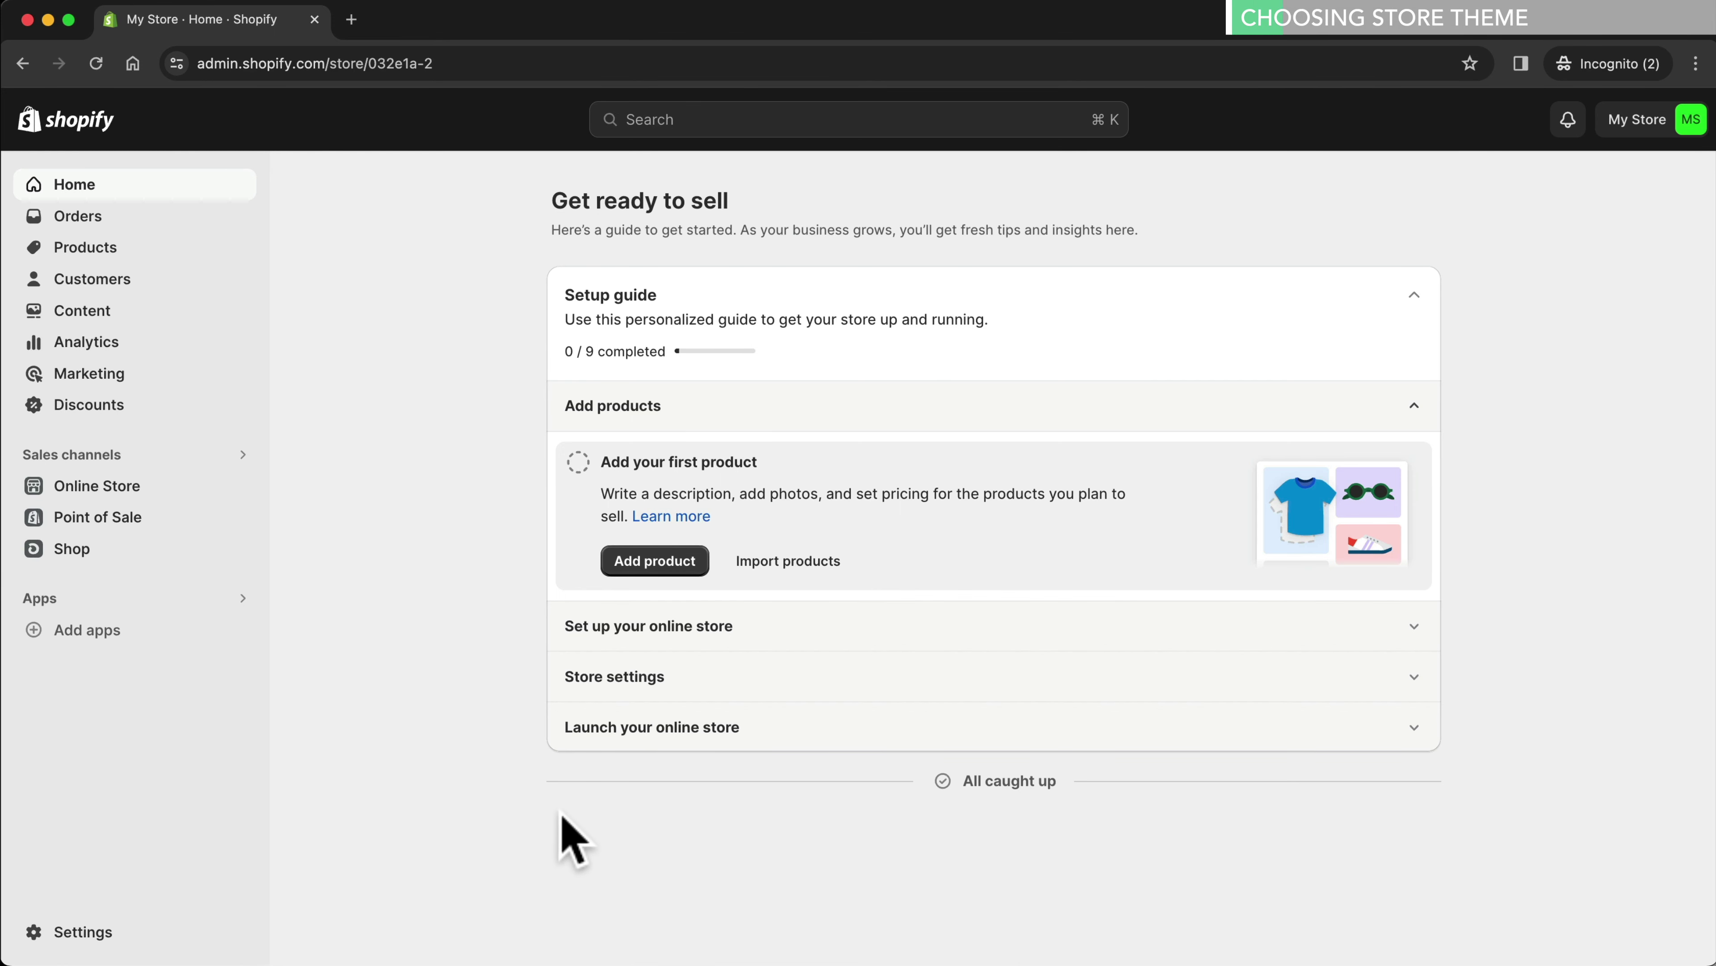
Look through the online store's themes and open the current Dawn theme for customizing
click(108, 487)
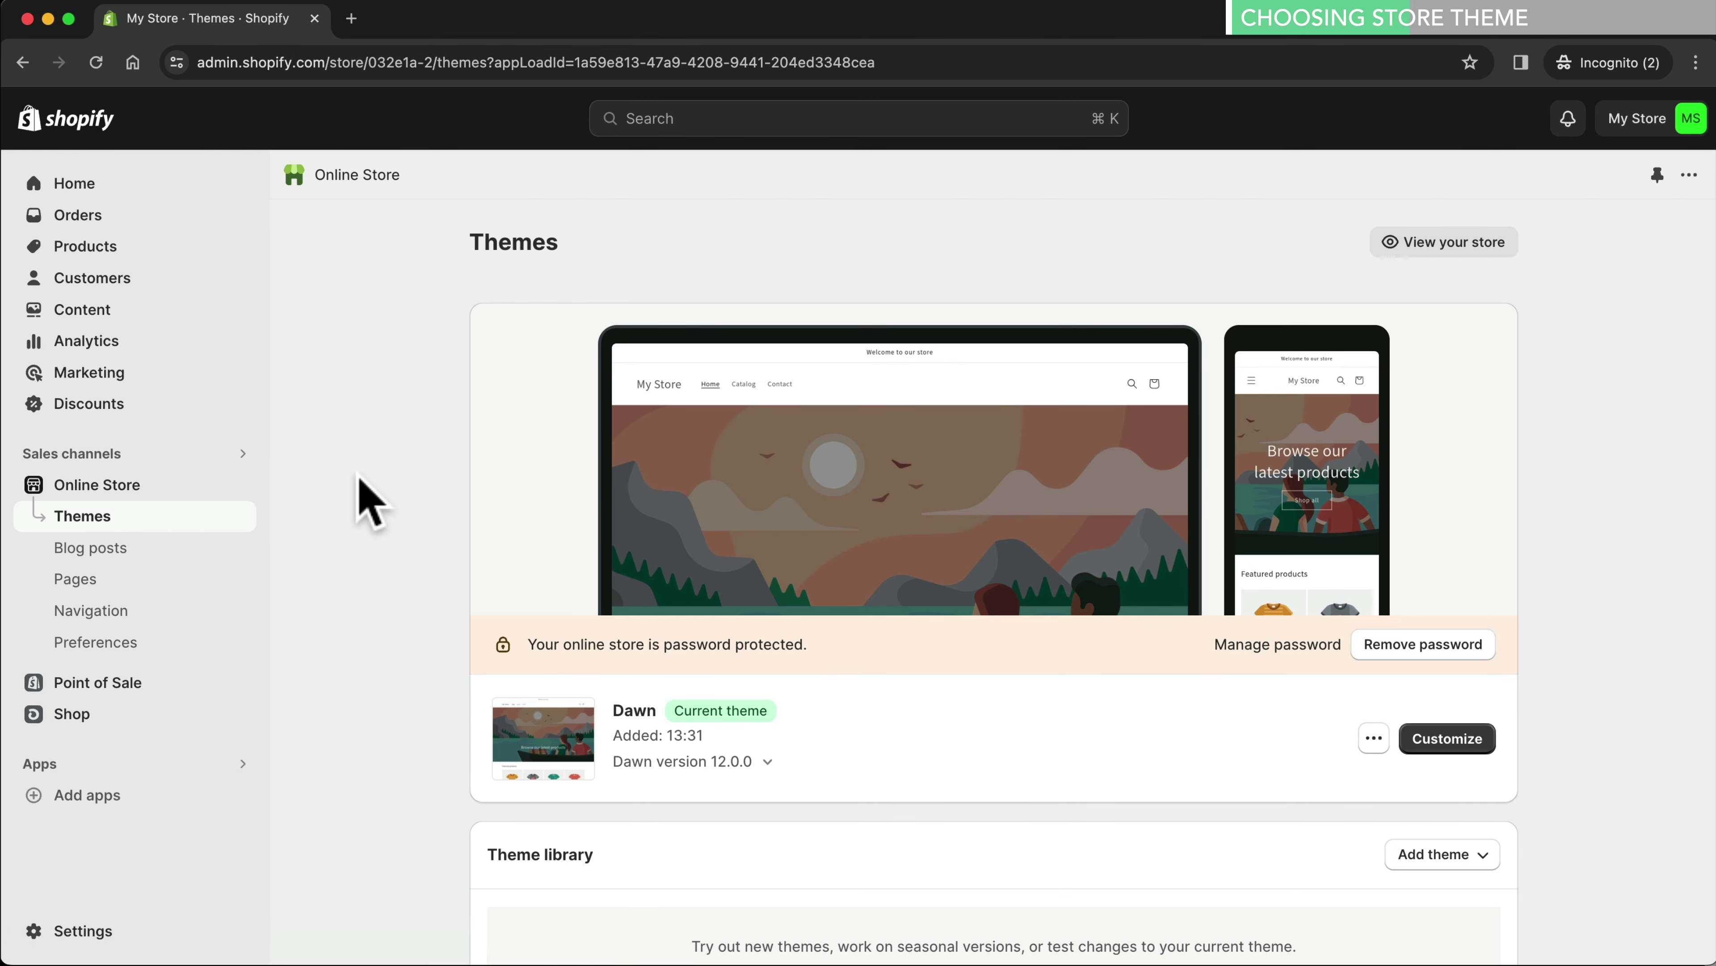
scroll(359, 479, down, 6)
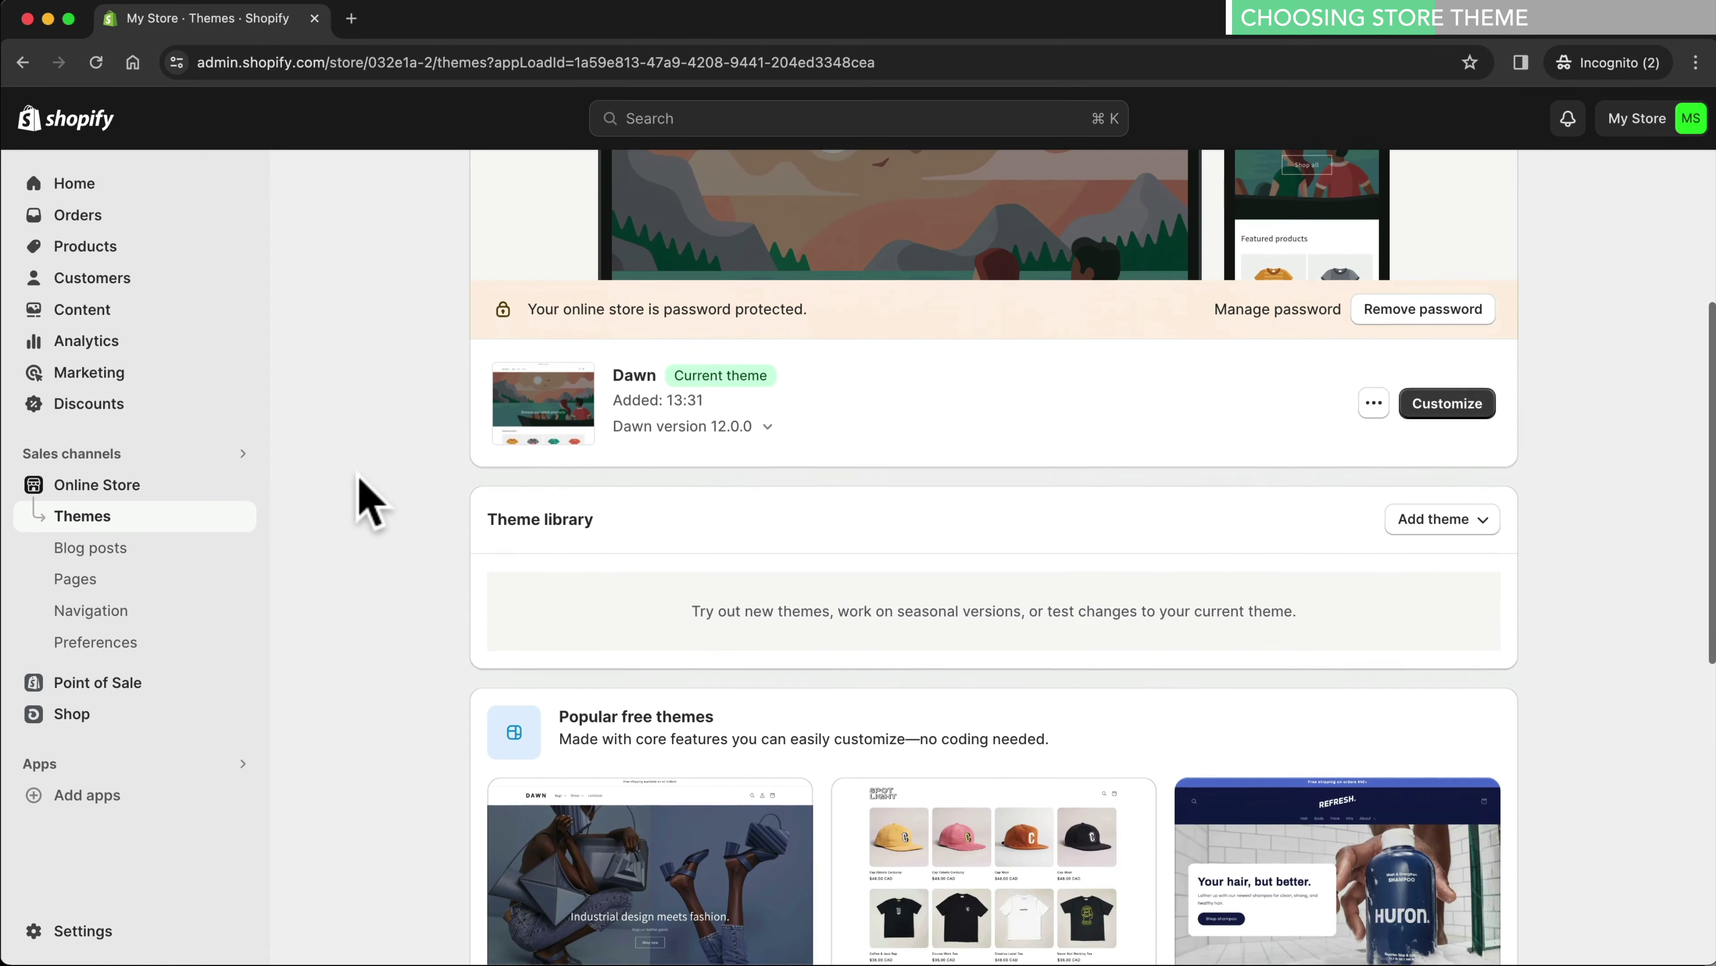
scroll(359, 479, down, 8)
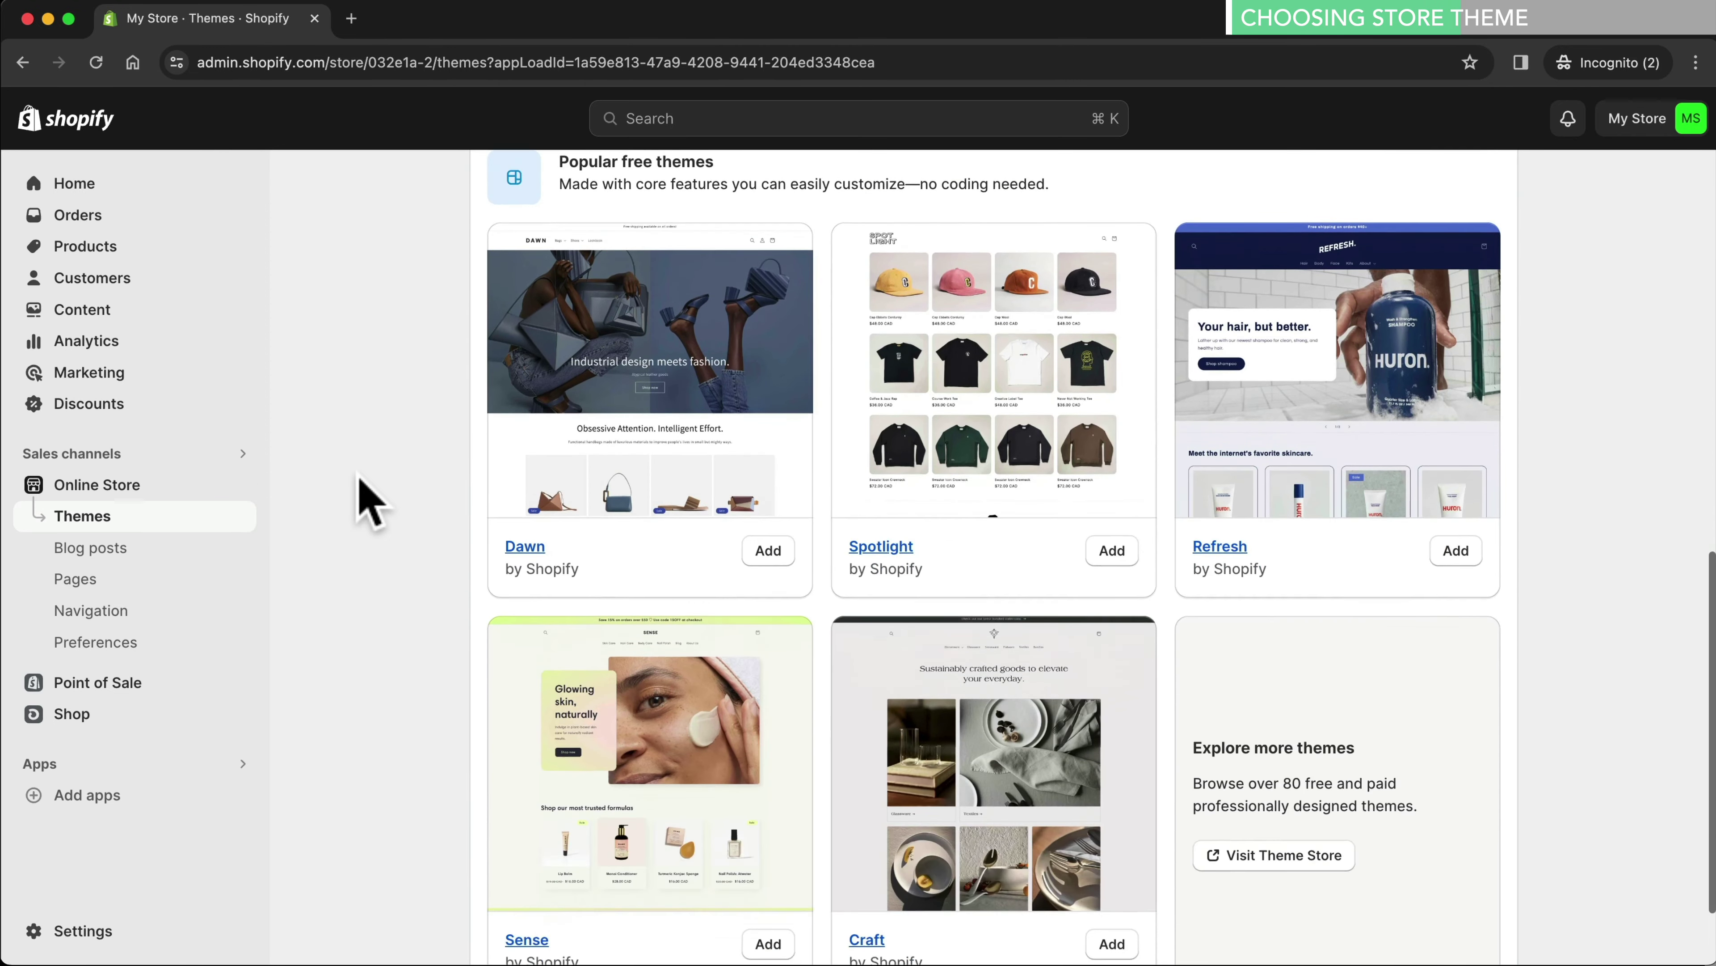
scroll(364, 500, up, 3)
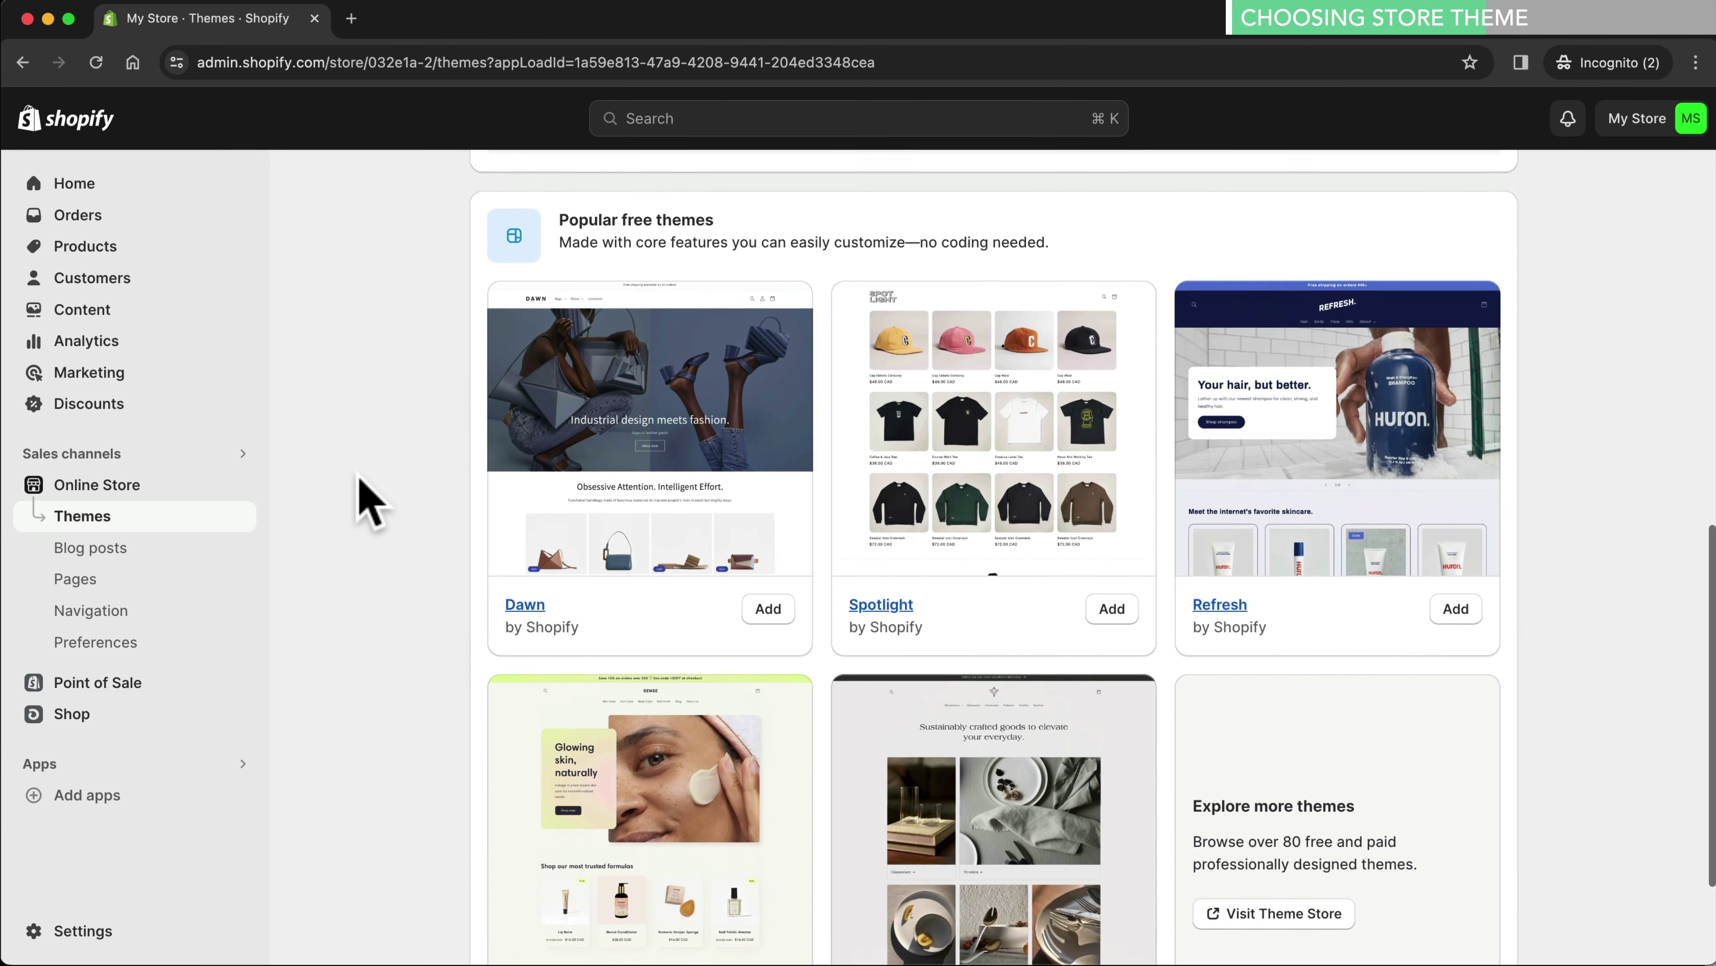
scroll(365, 500, up, 8)
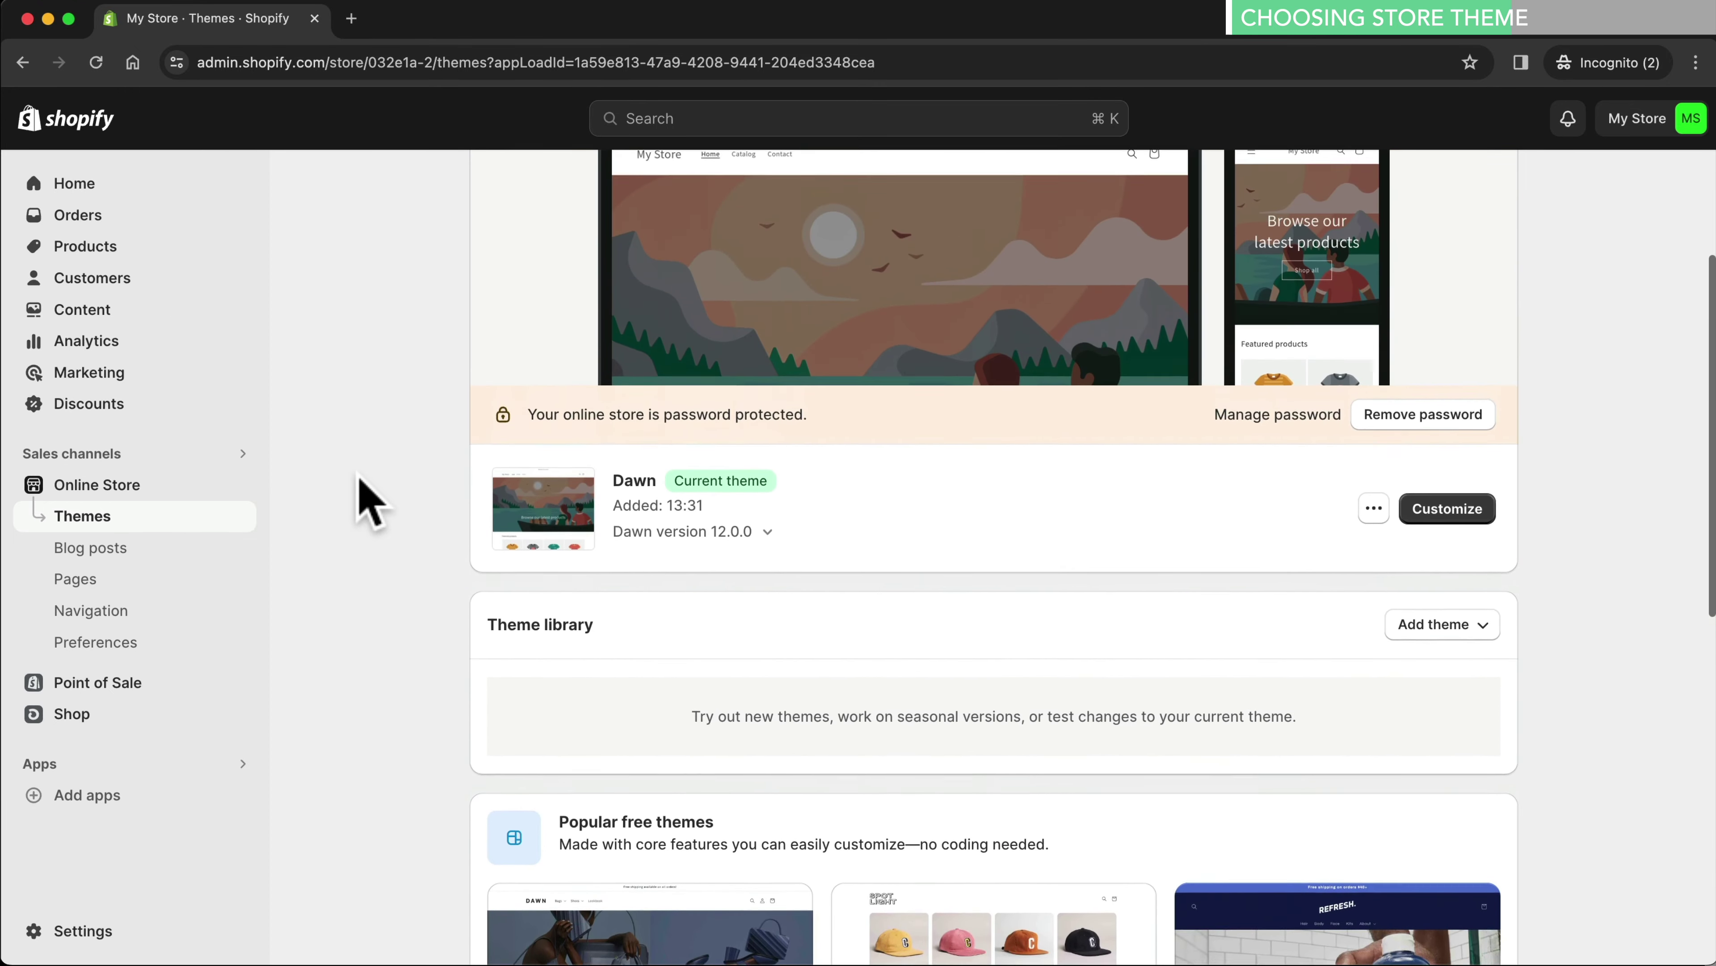
scroll(365, 500, up, 3)
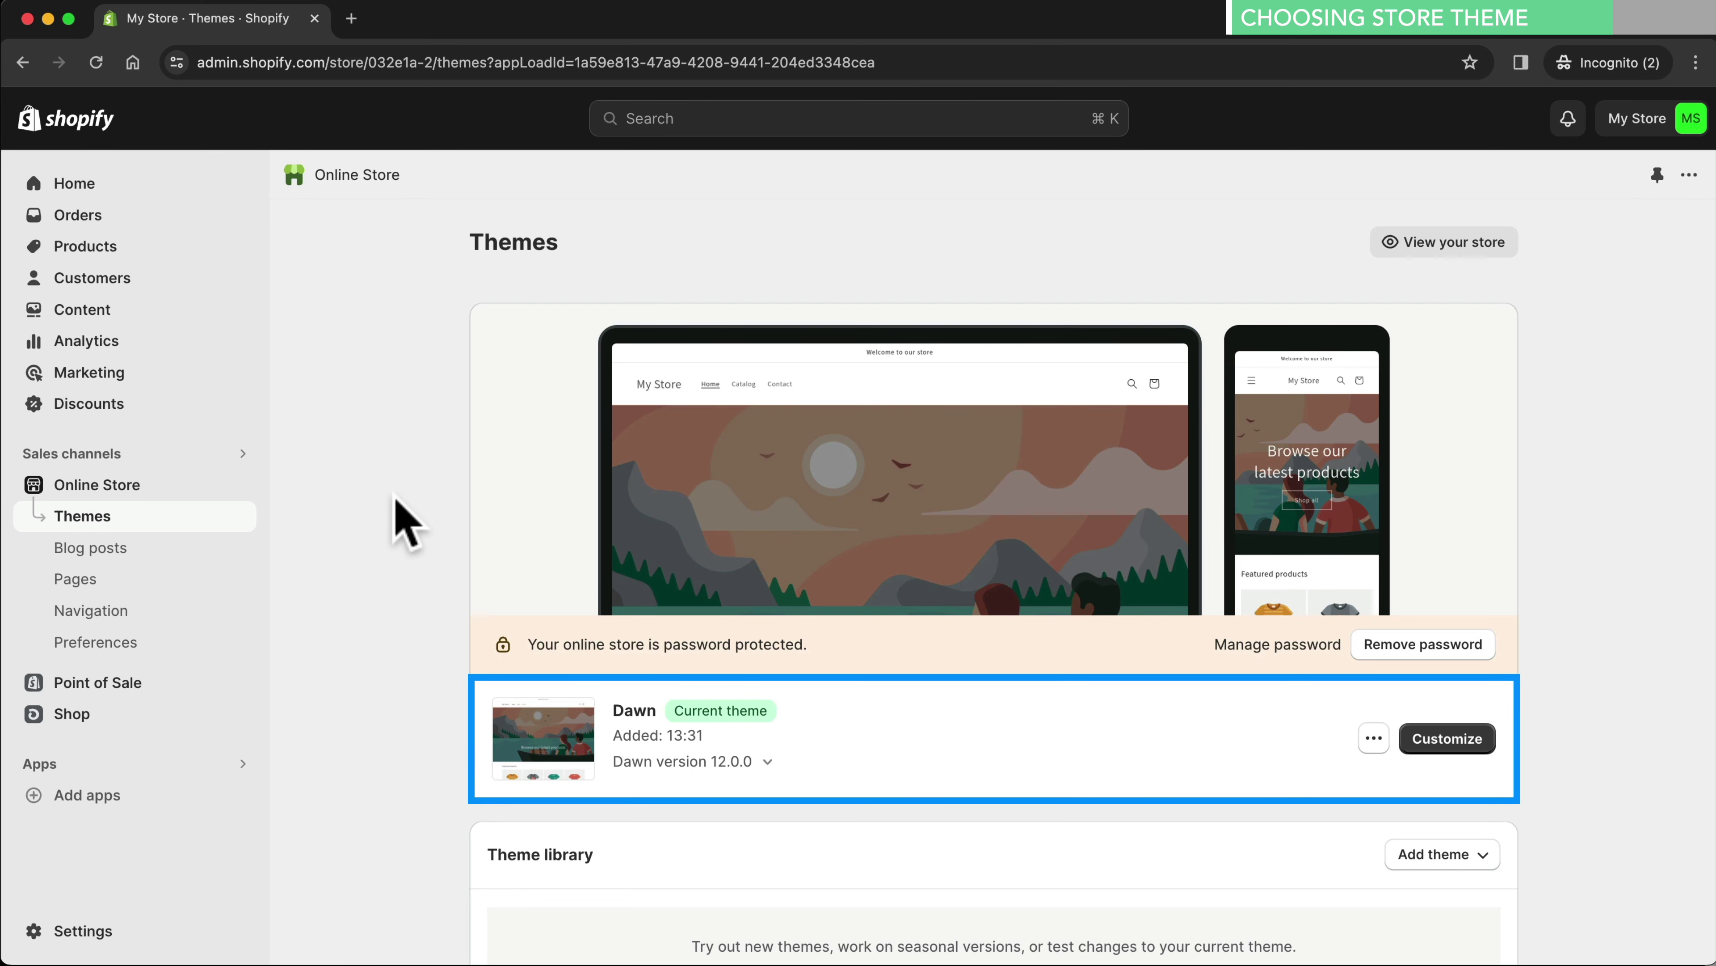
click(1452, 737)
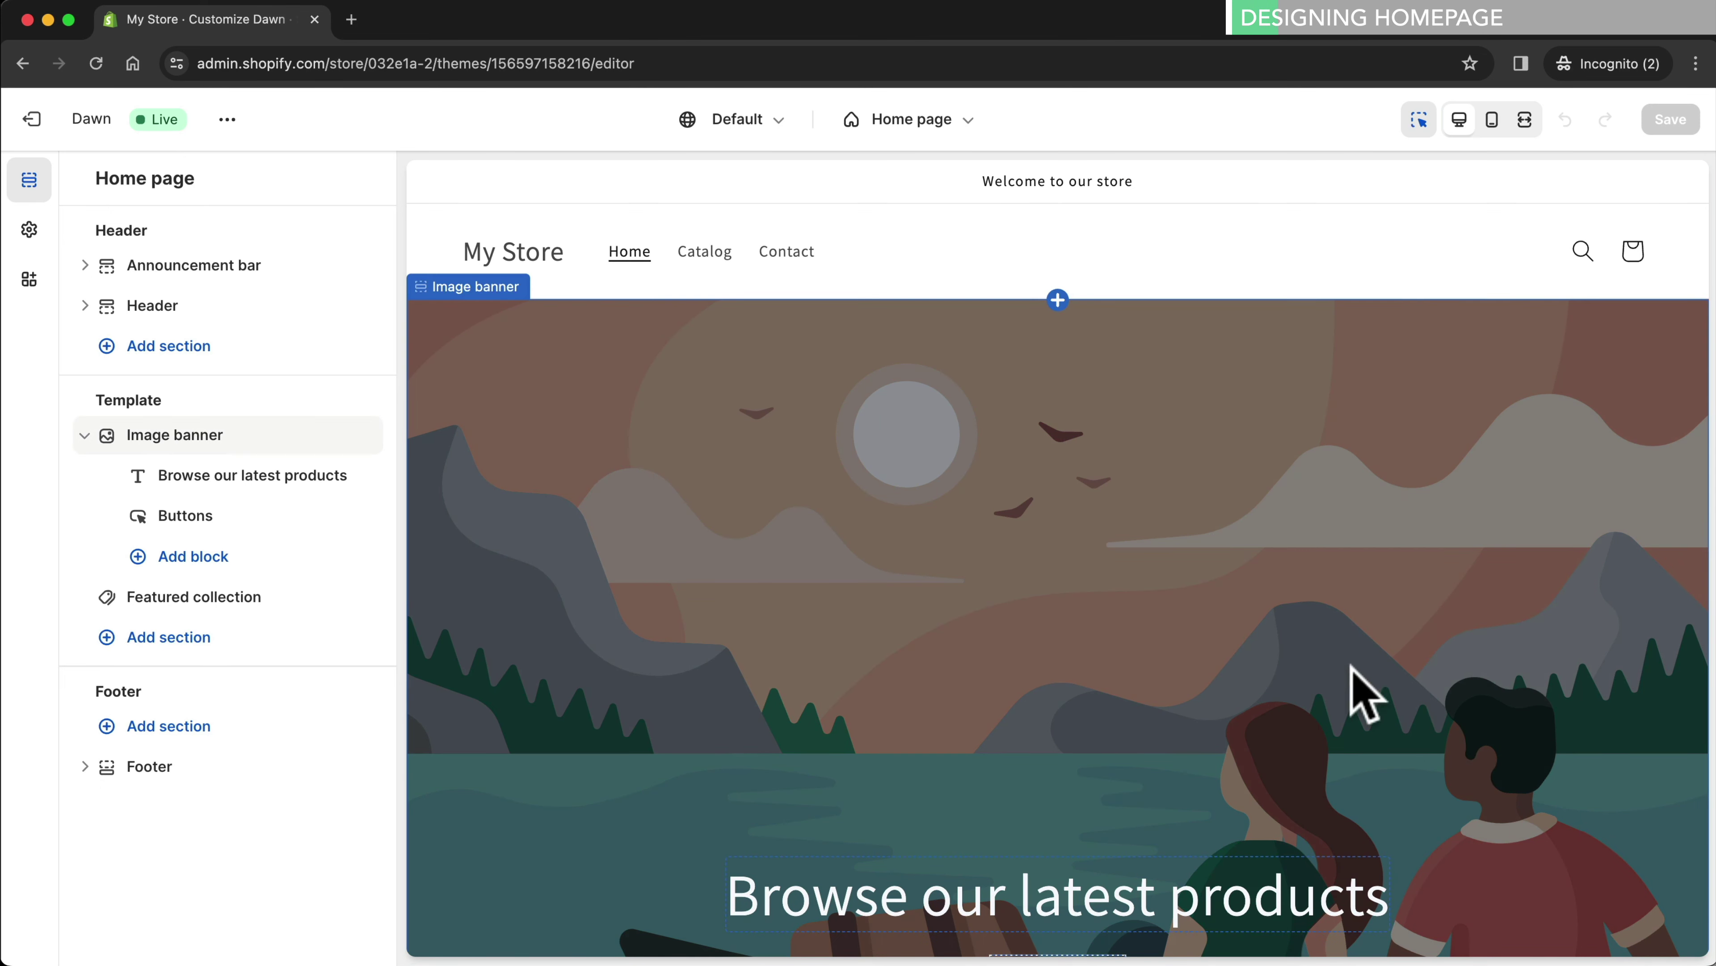
Add the photo of the woman on the orange couch as the image banner's first image and set its overlay opacity to 0%
click(1084, 584)
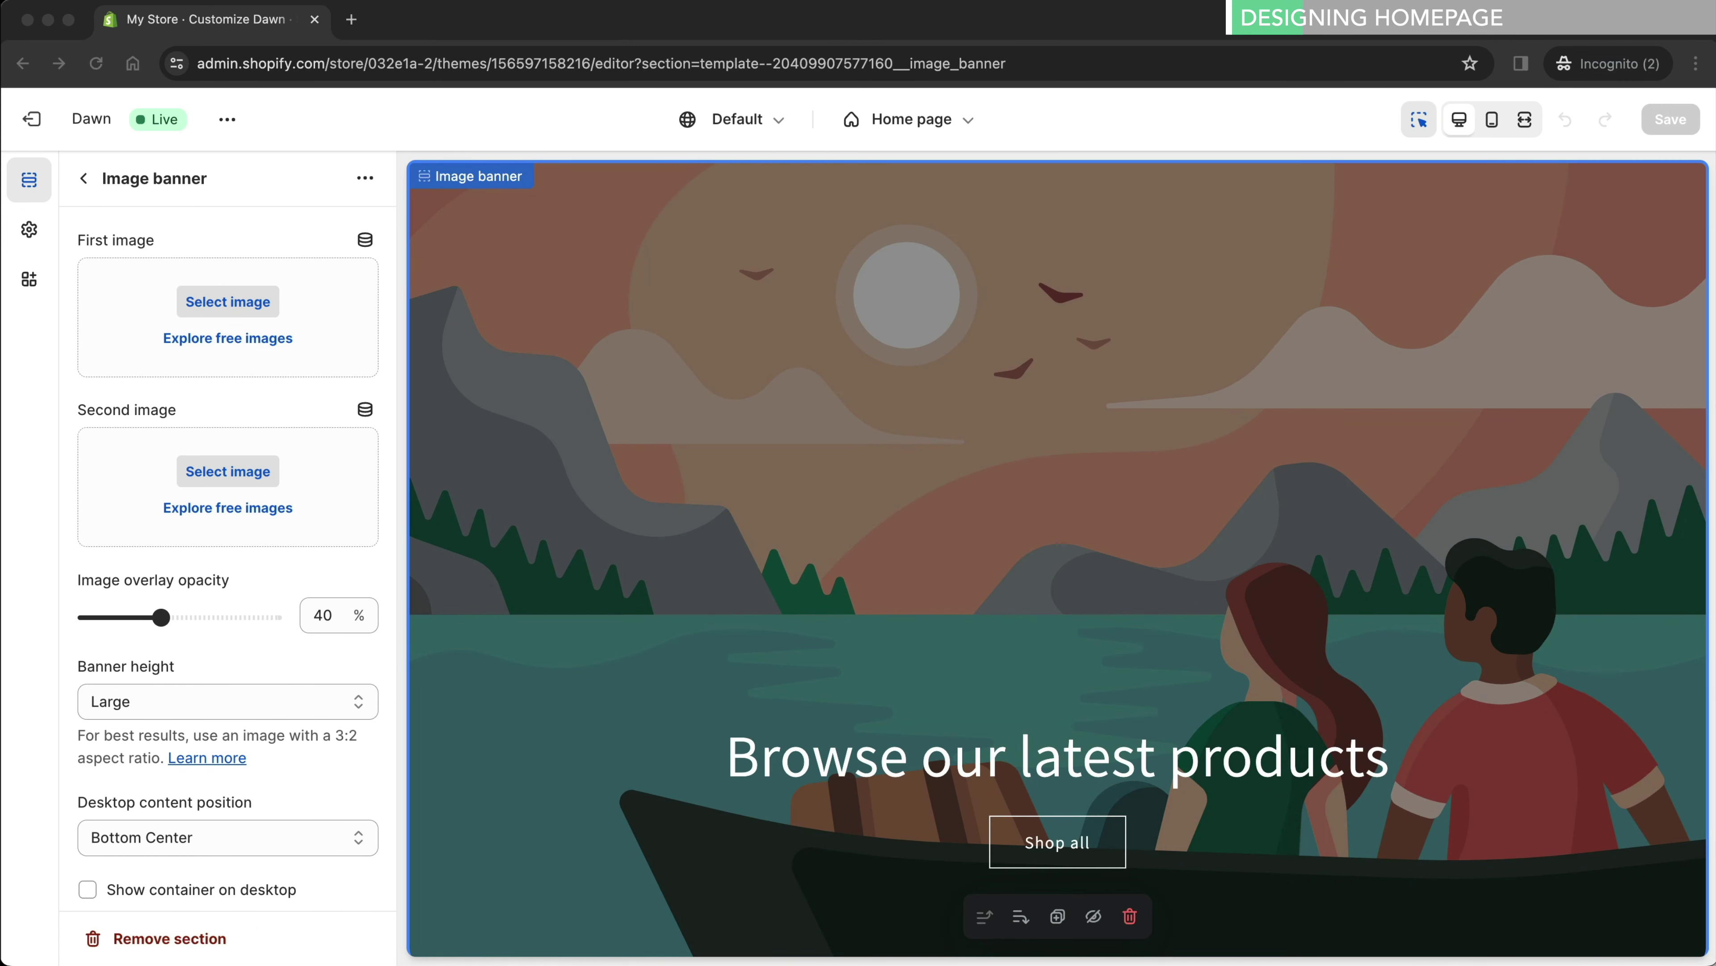
drag(586, 828, 297, 351)
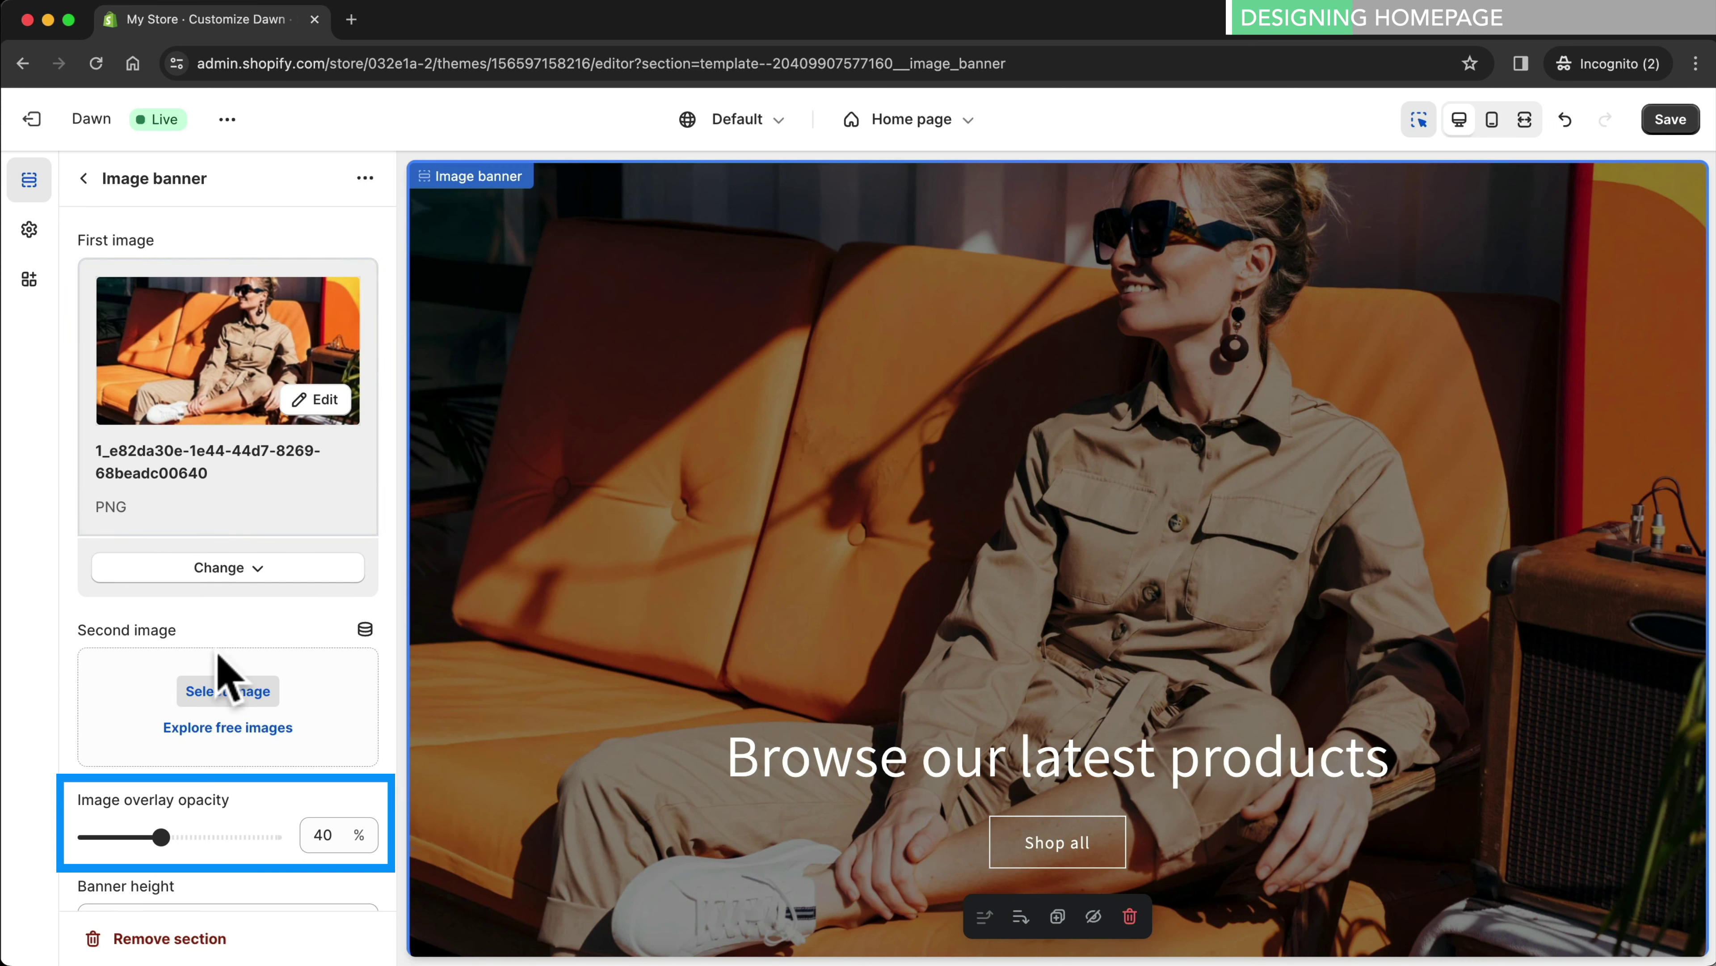
drag(162, 837, 67, 835)
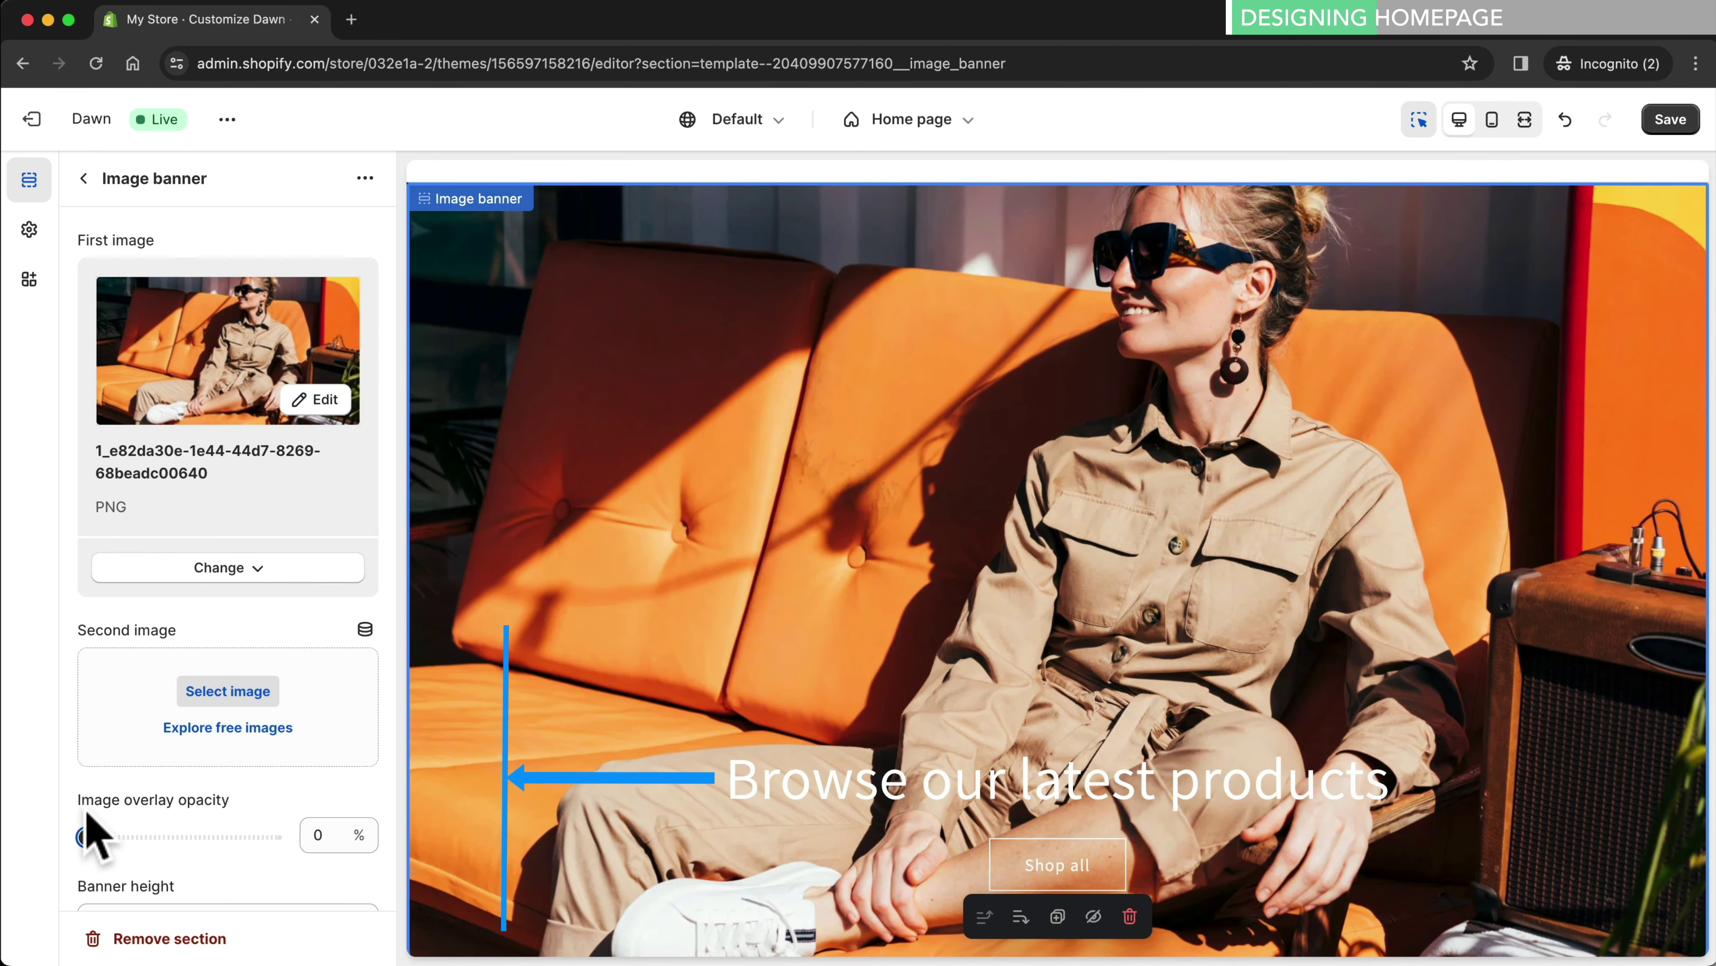
Set the image banner's desktop content position to Bottom Left and its desktop content alignment to Left
scroll(88, 828, down, 3)
scroll(91, 811, down, 6)
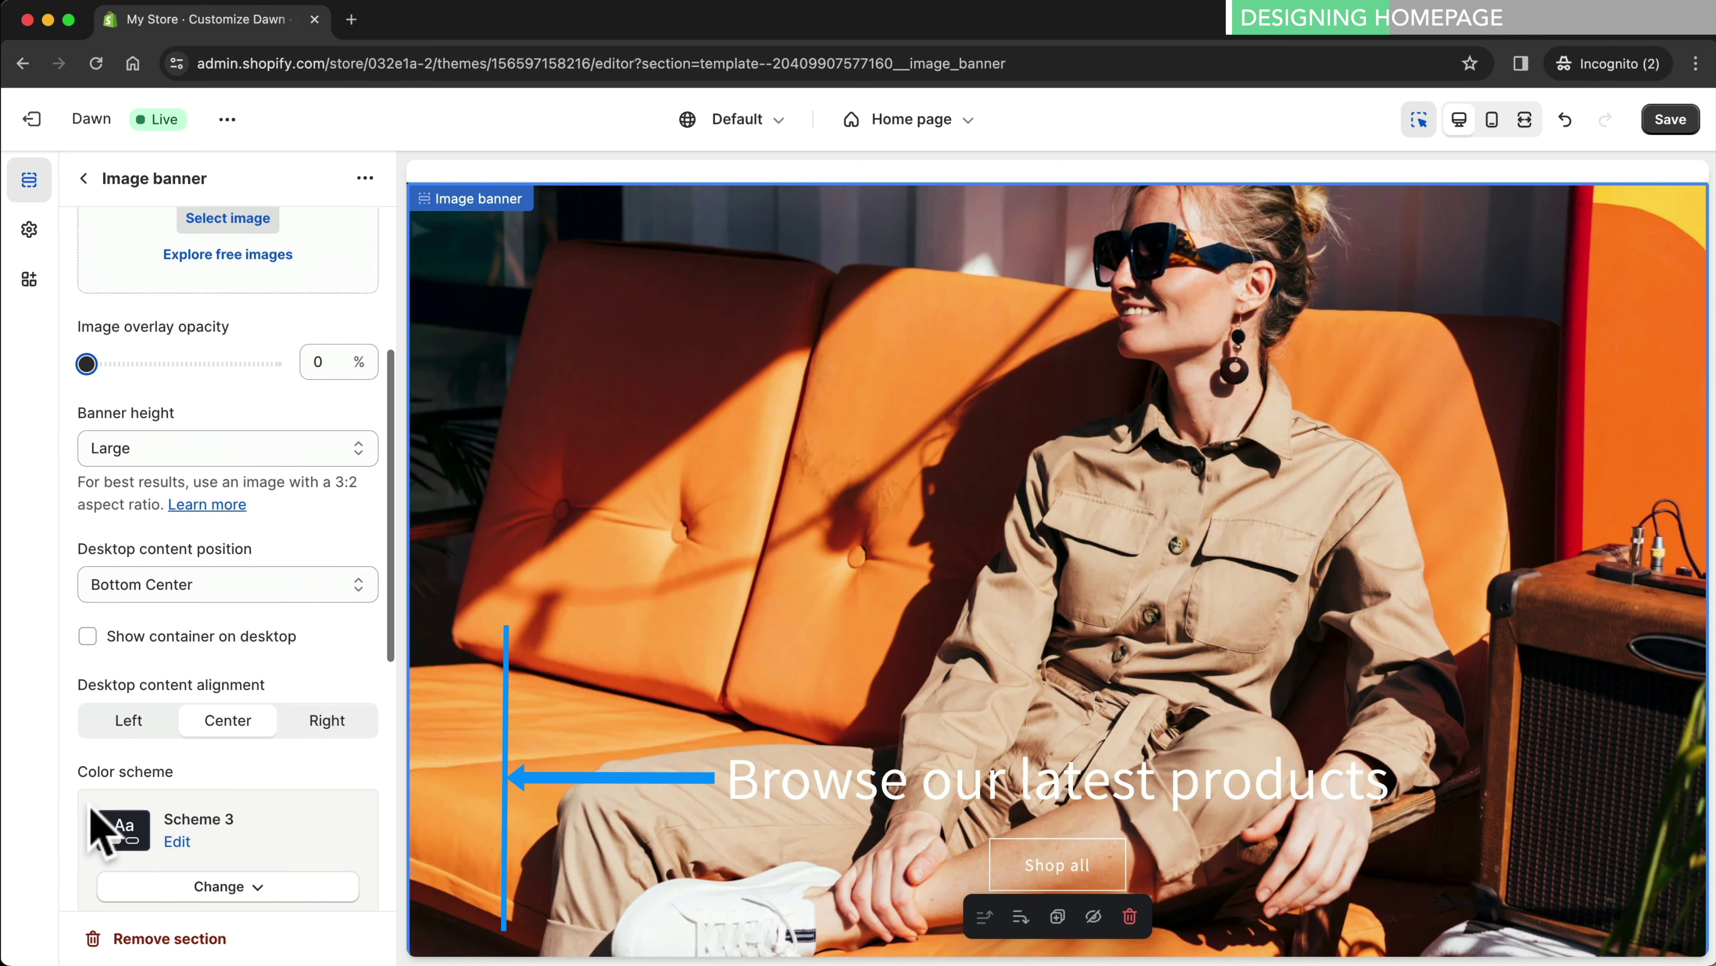
click(145, 534)
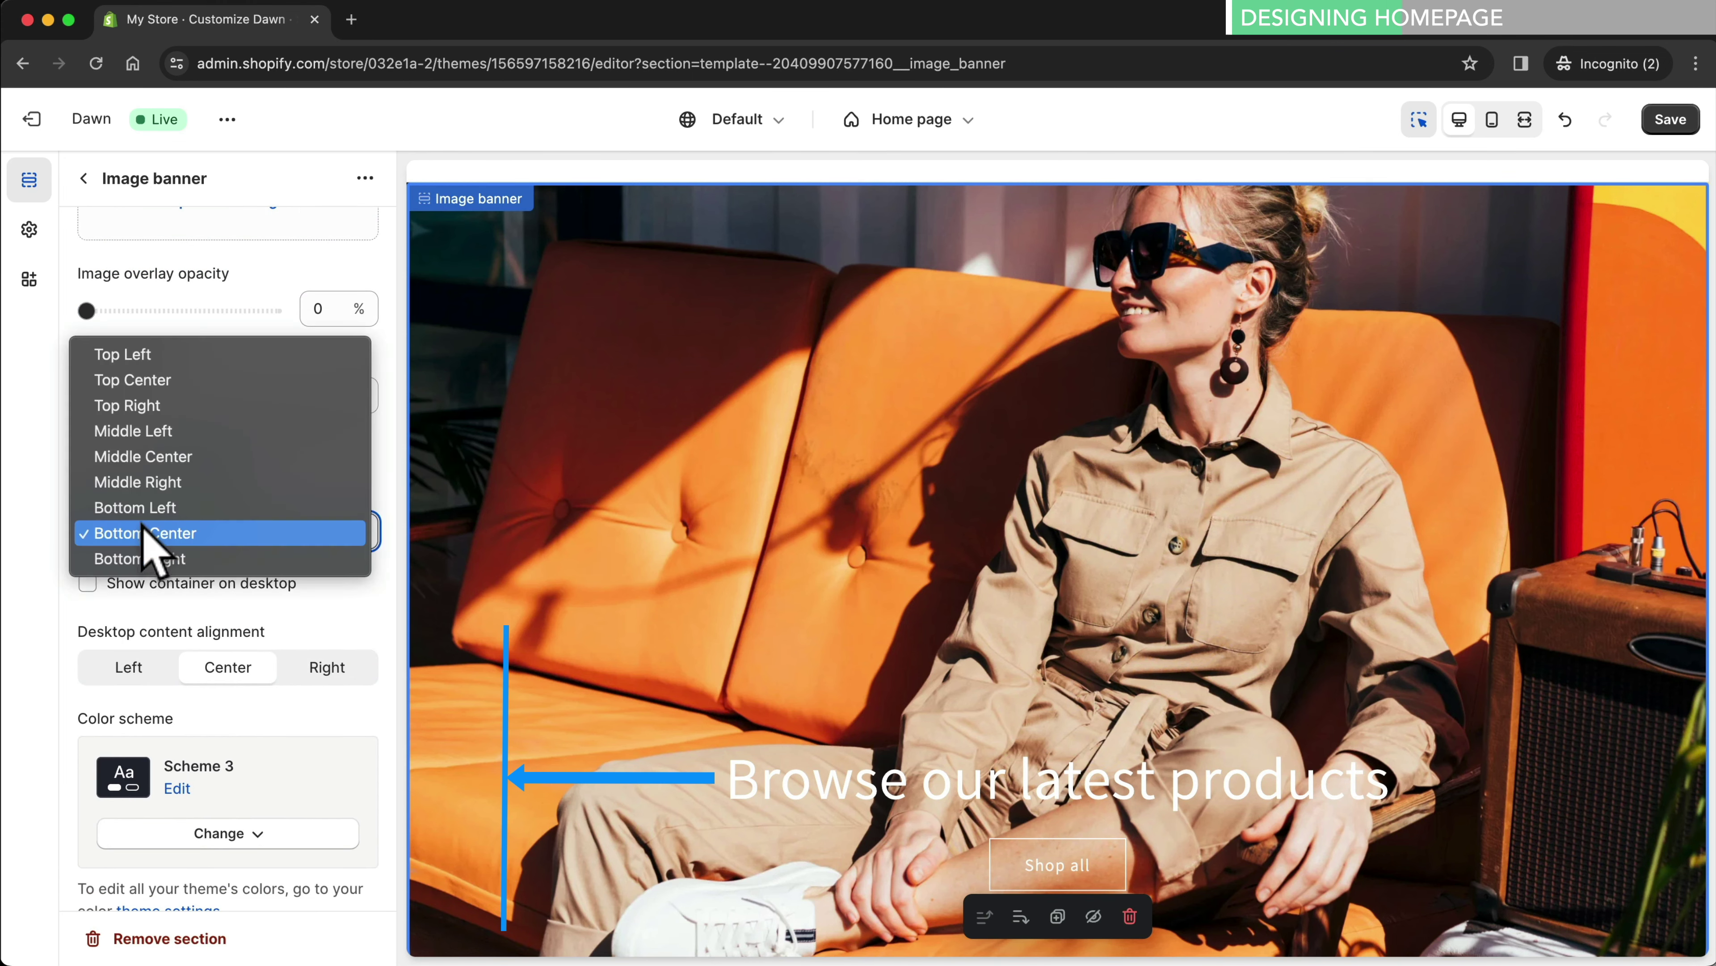
click(145, 514)
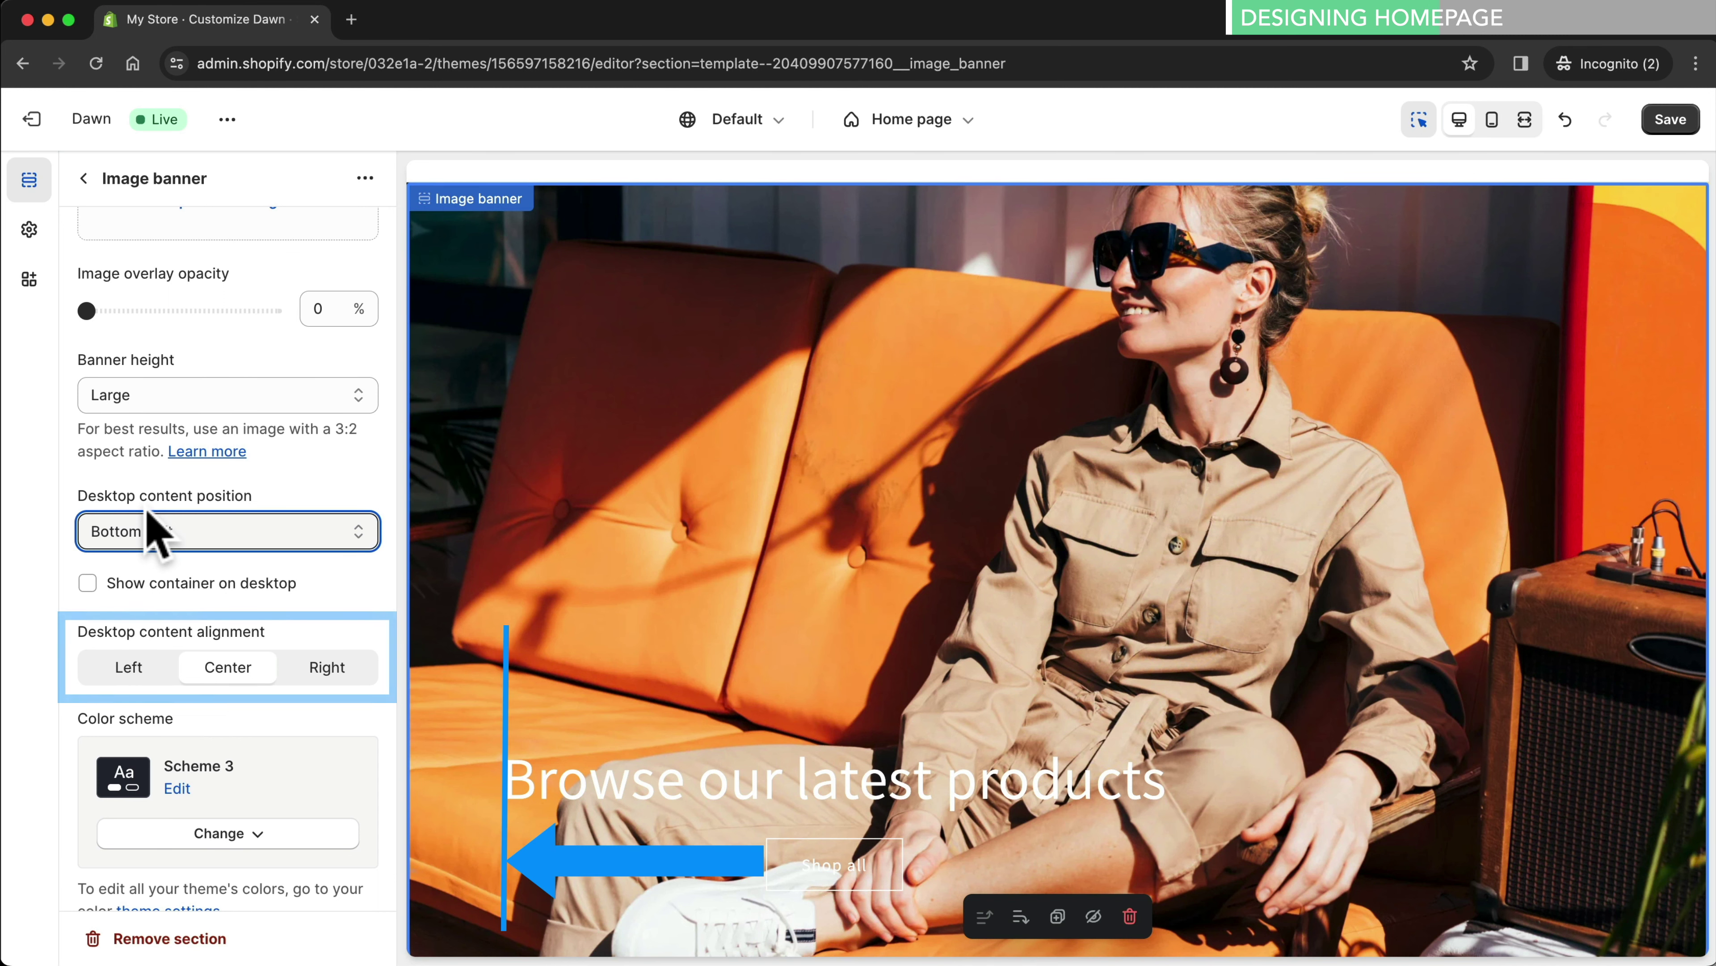
click(120, 668)
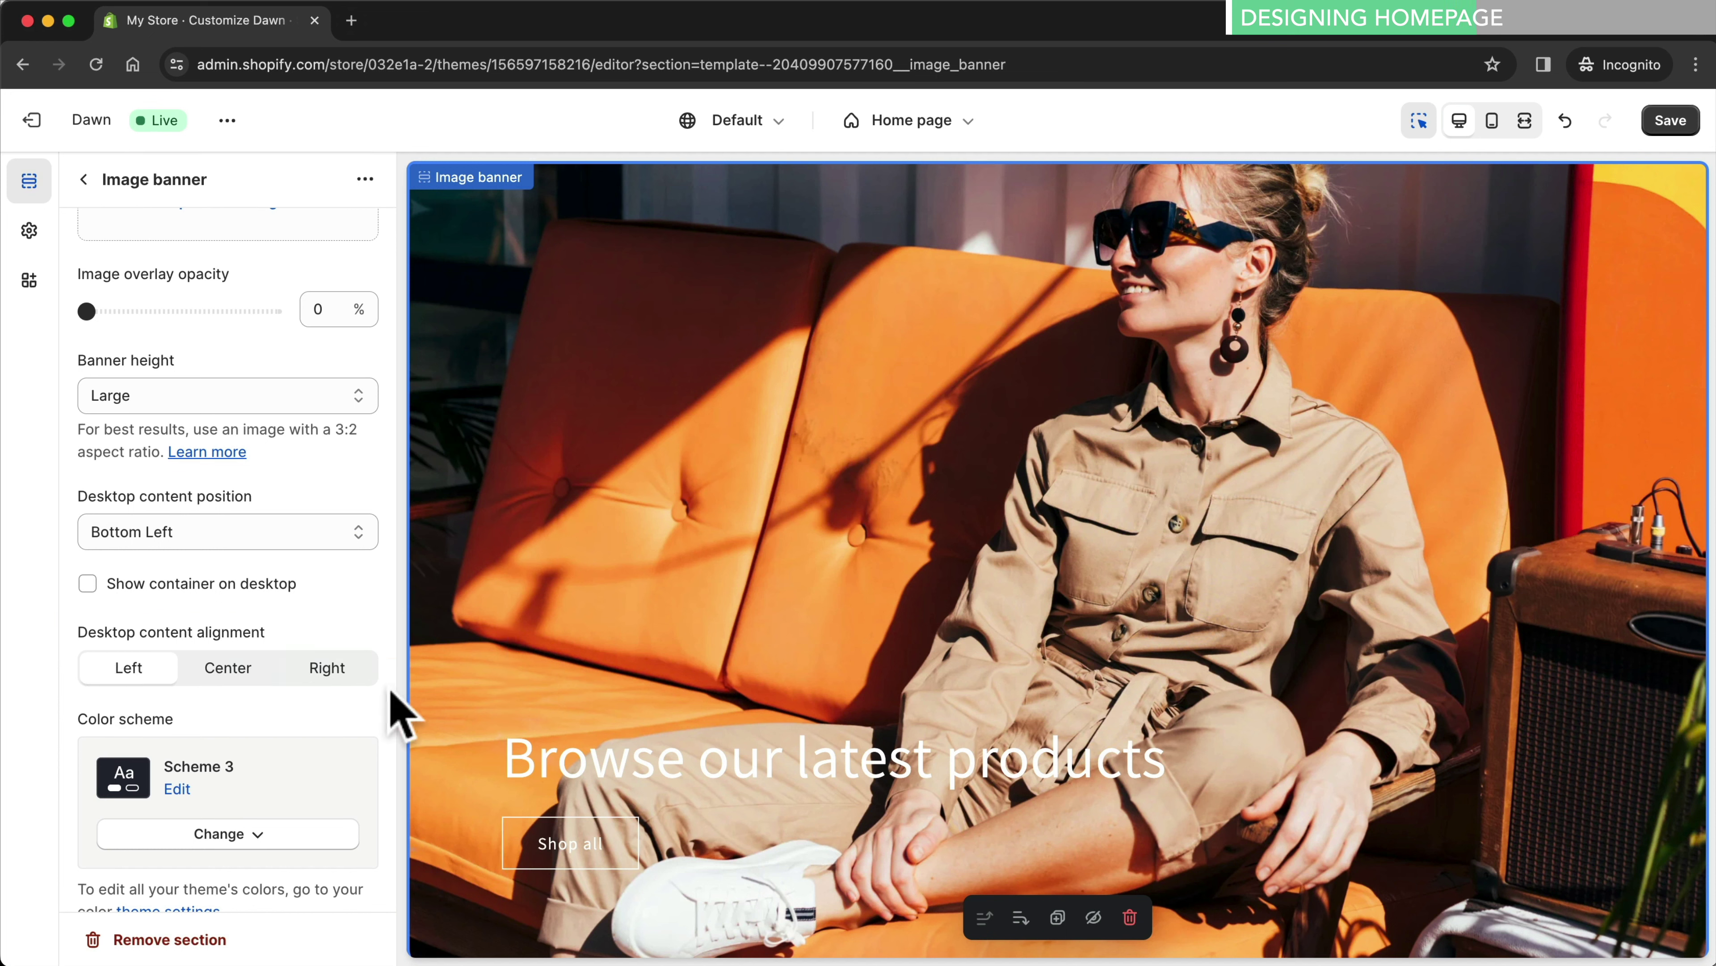
Change the banner heading to "Where elegance meets trend." and set its heading size to Small
click(553, 761)
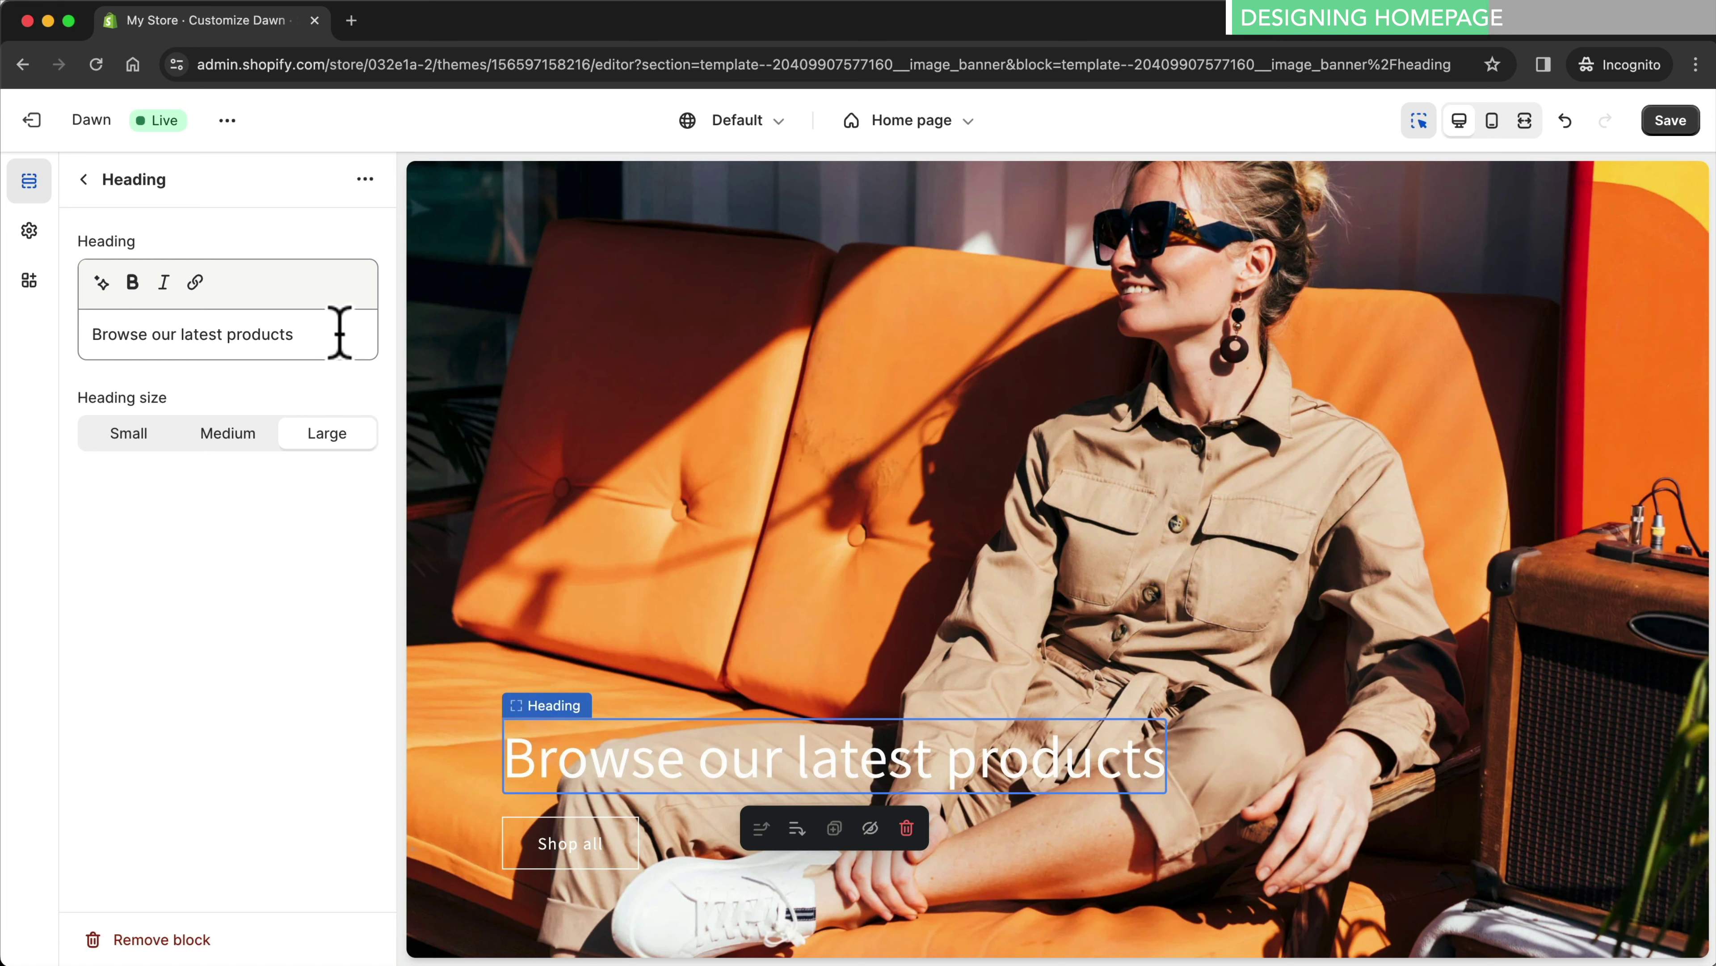
drag(337, 331, 88, 331)
text(Where elegance meets trend.)
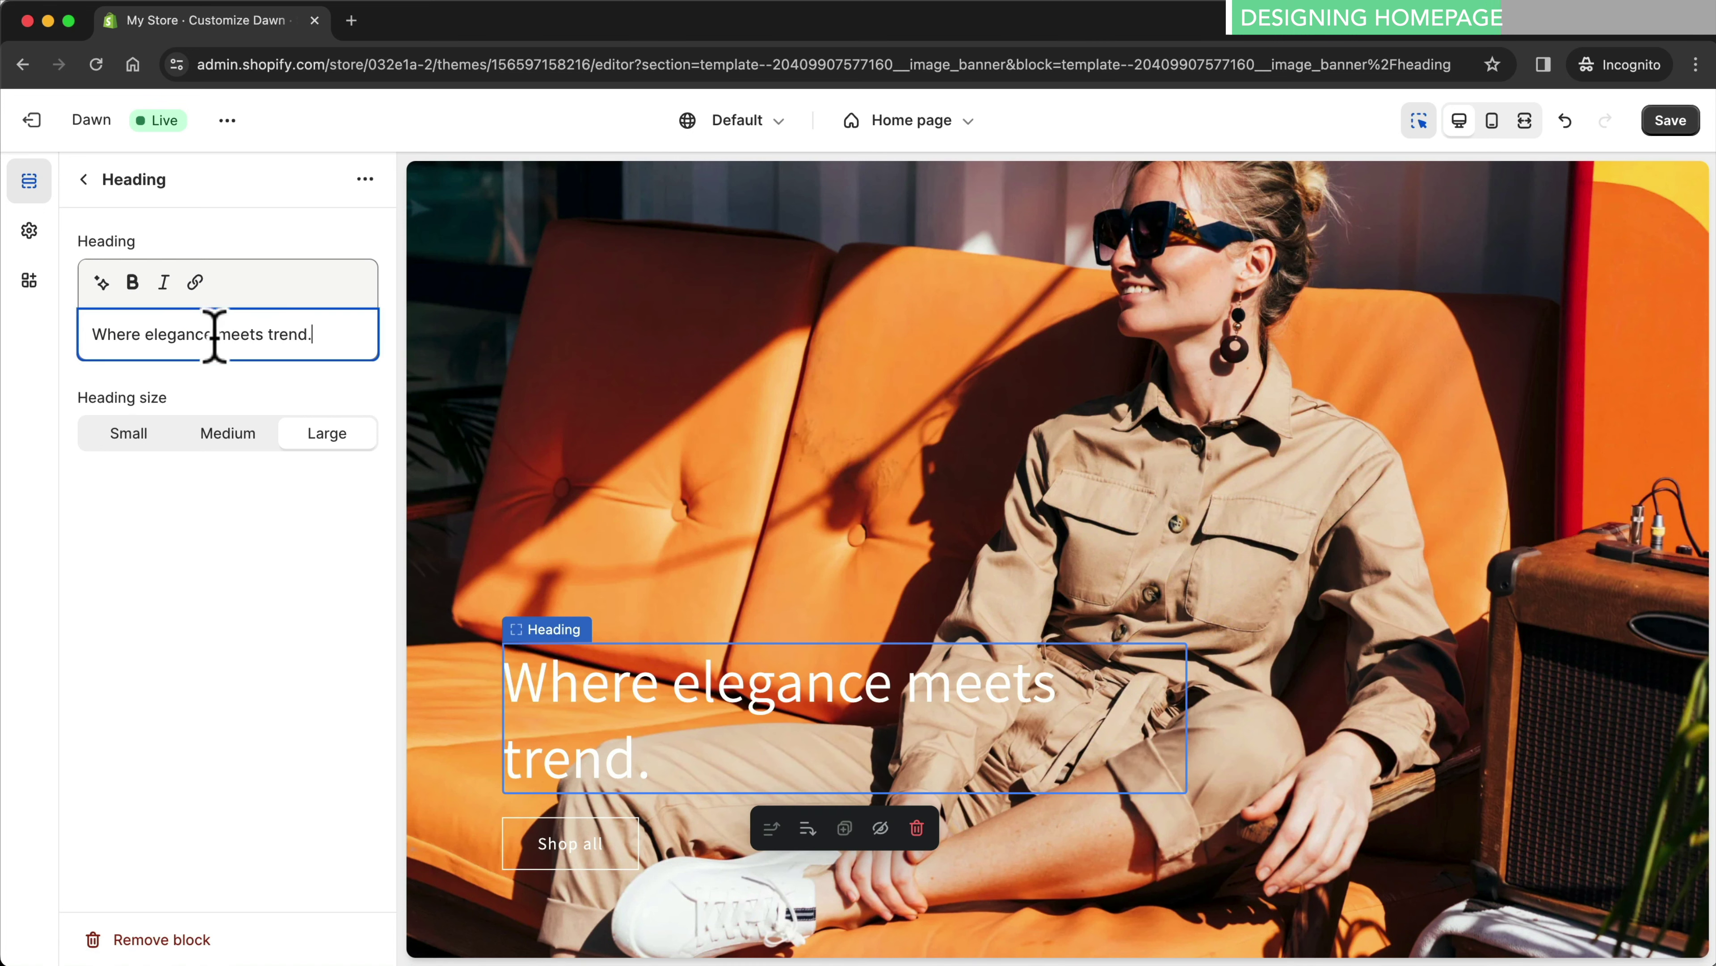
click(128, 432)
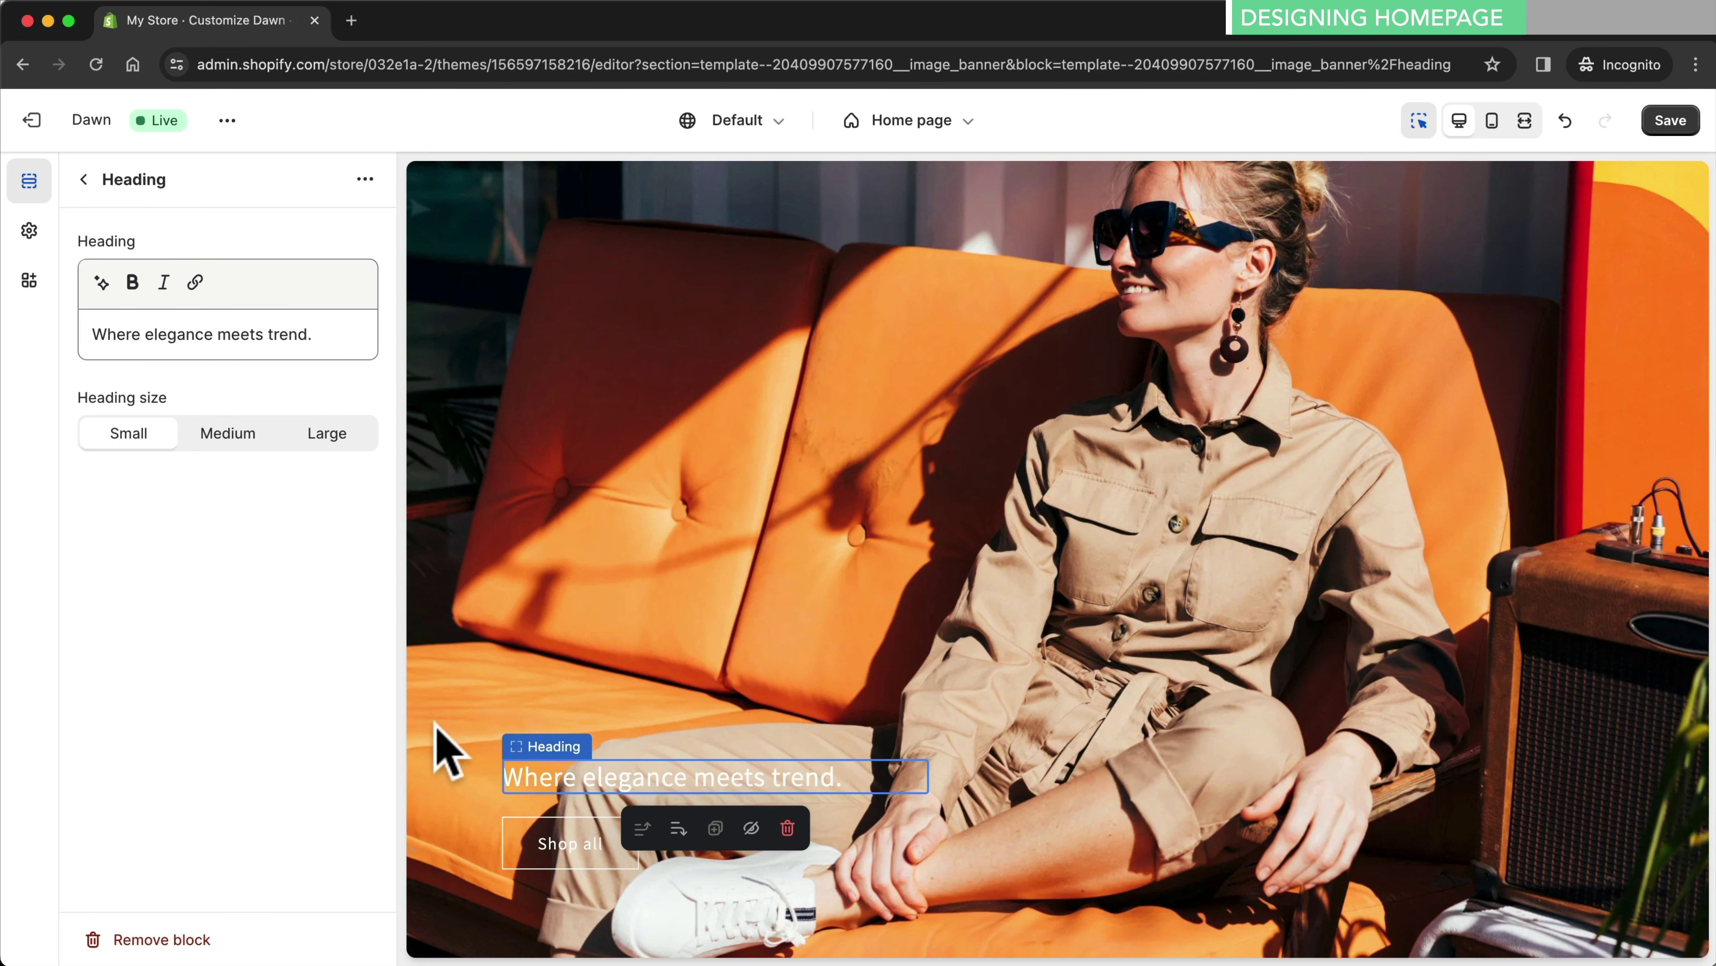
Change the banner's first button label to "Shop now"
click(560, 851)
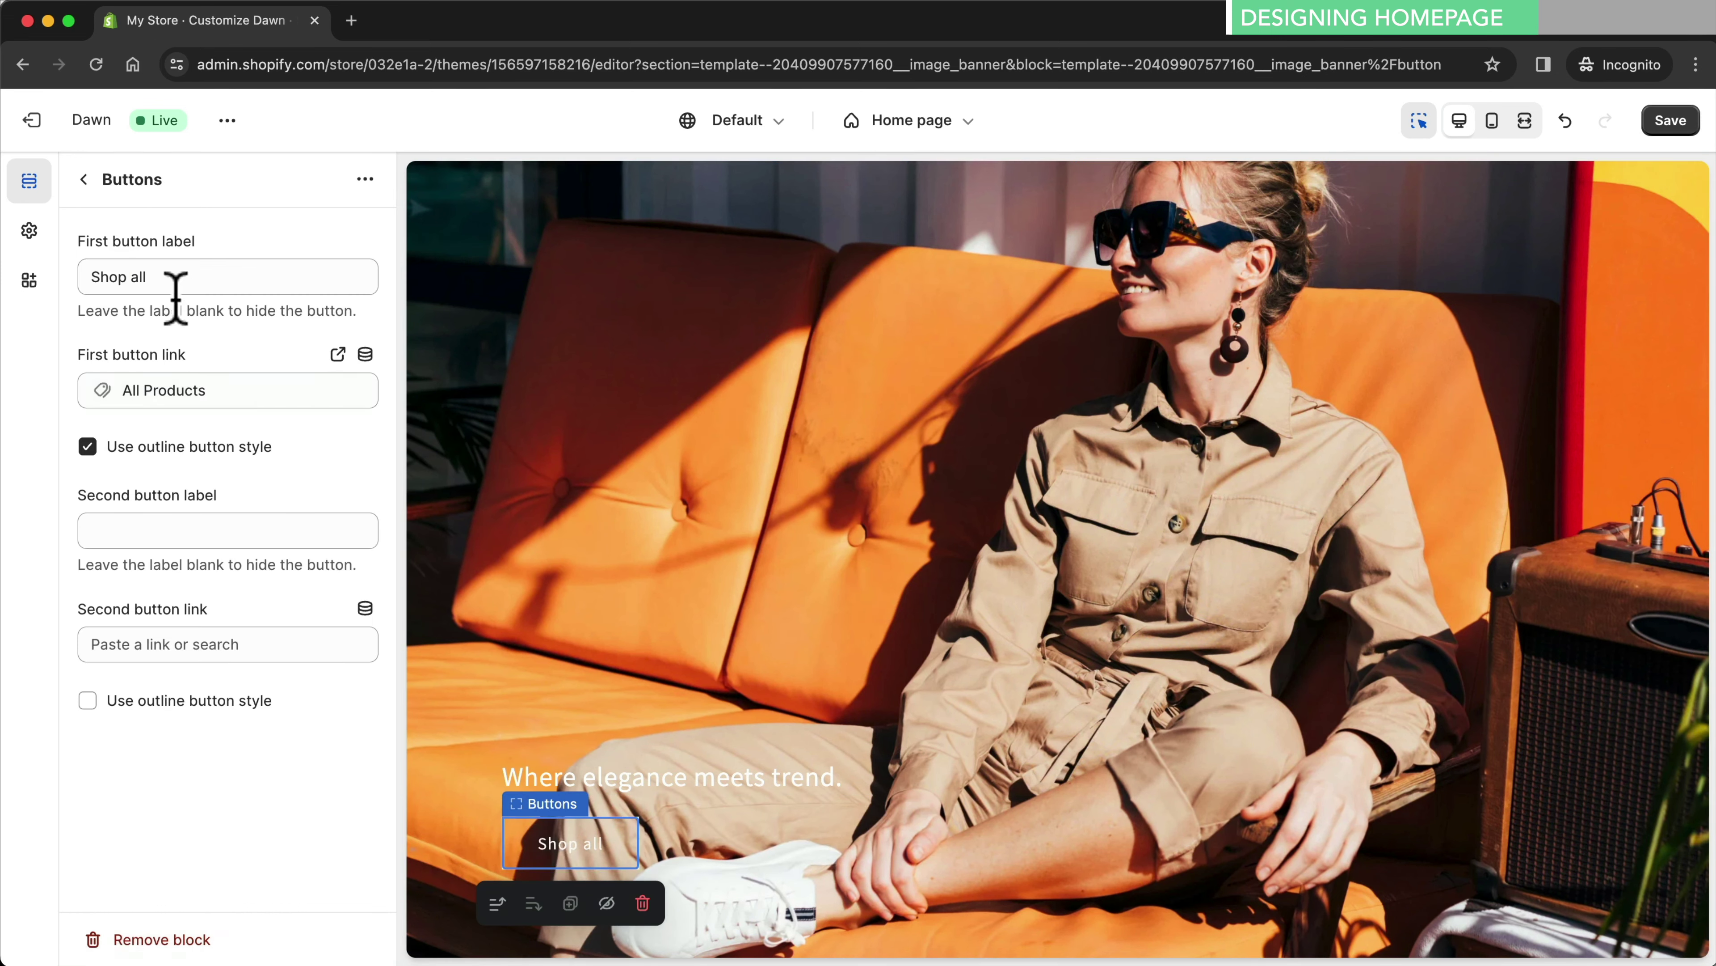
double_click(136, 277)
text(now)
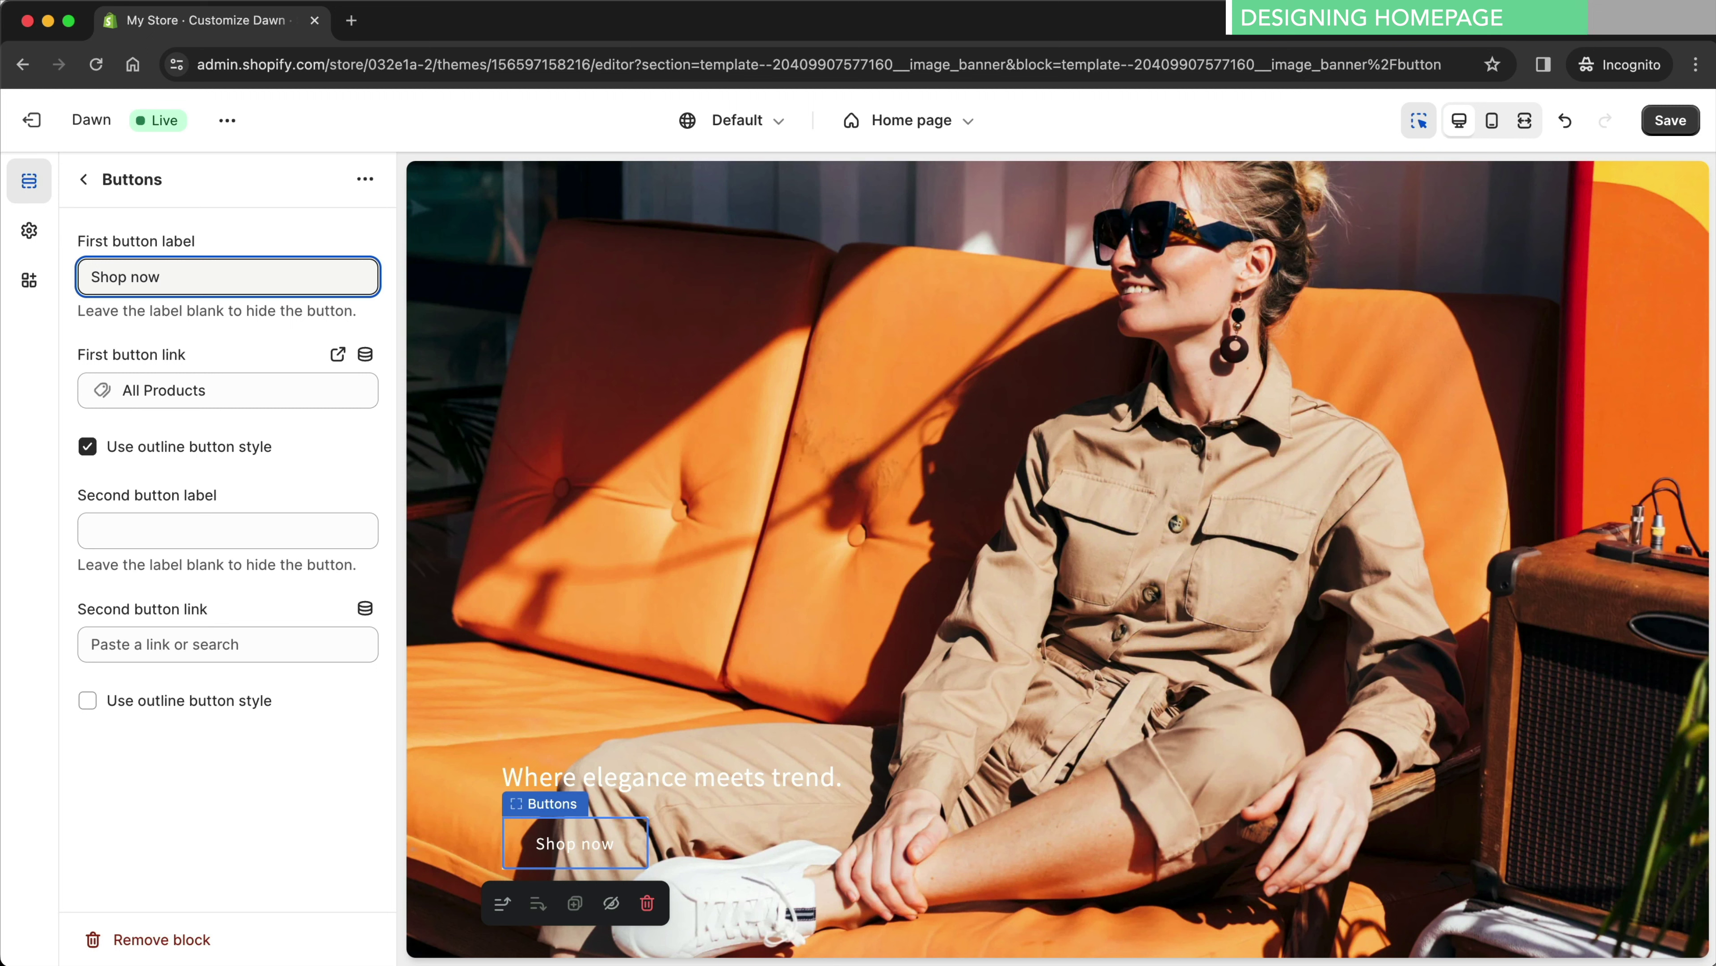
Link the banner's first button to All products and turn off its outline button style
click(203, 389)
click(217, 366)
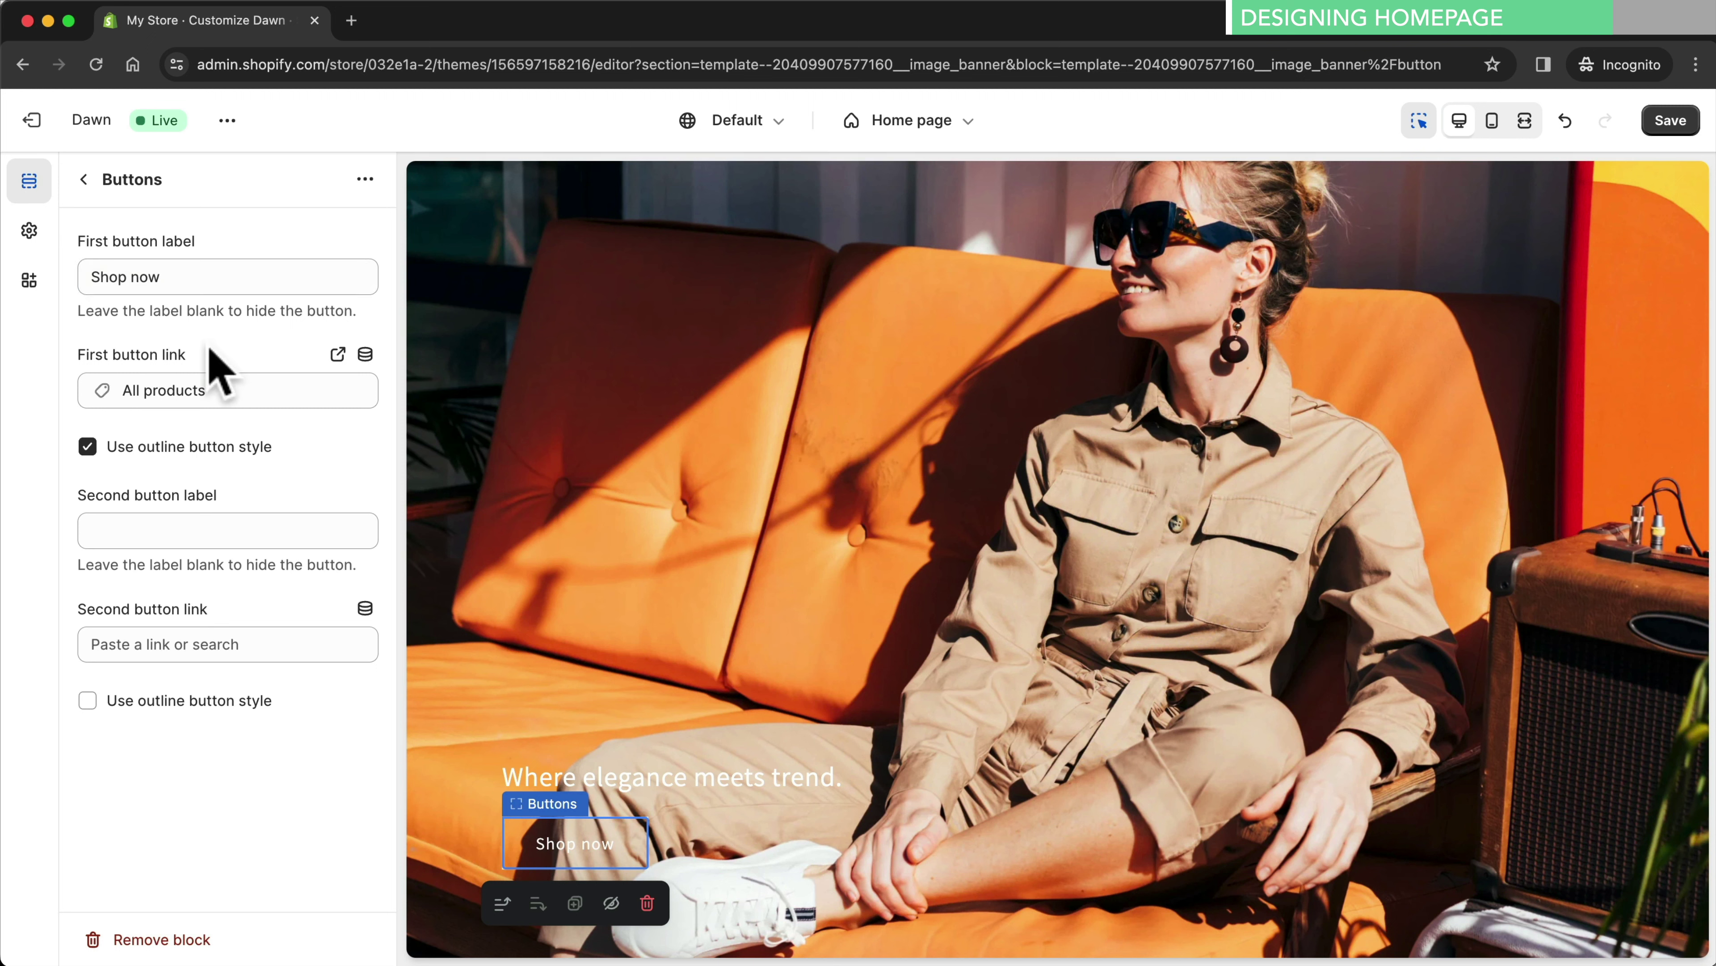
click(88, 448)
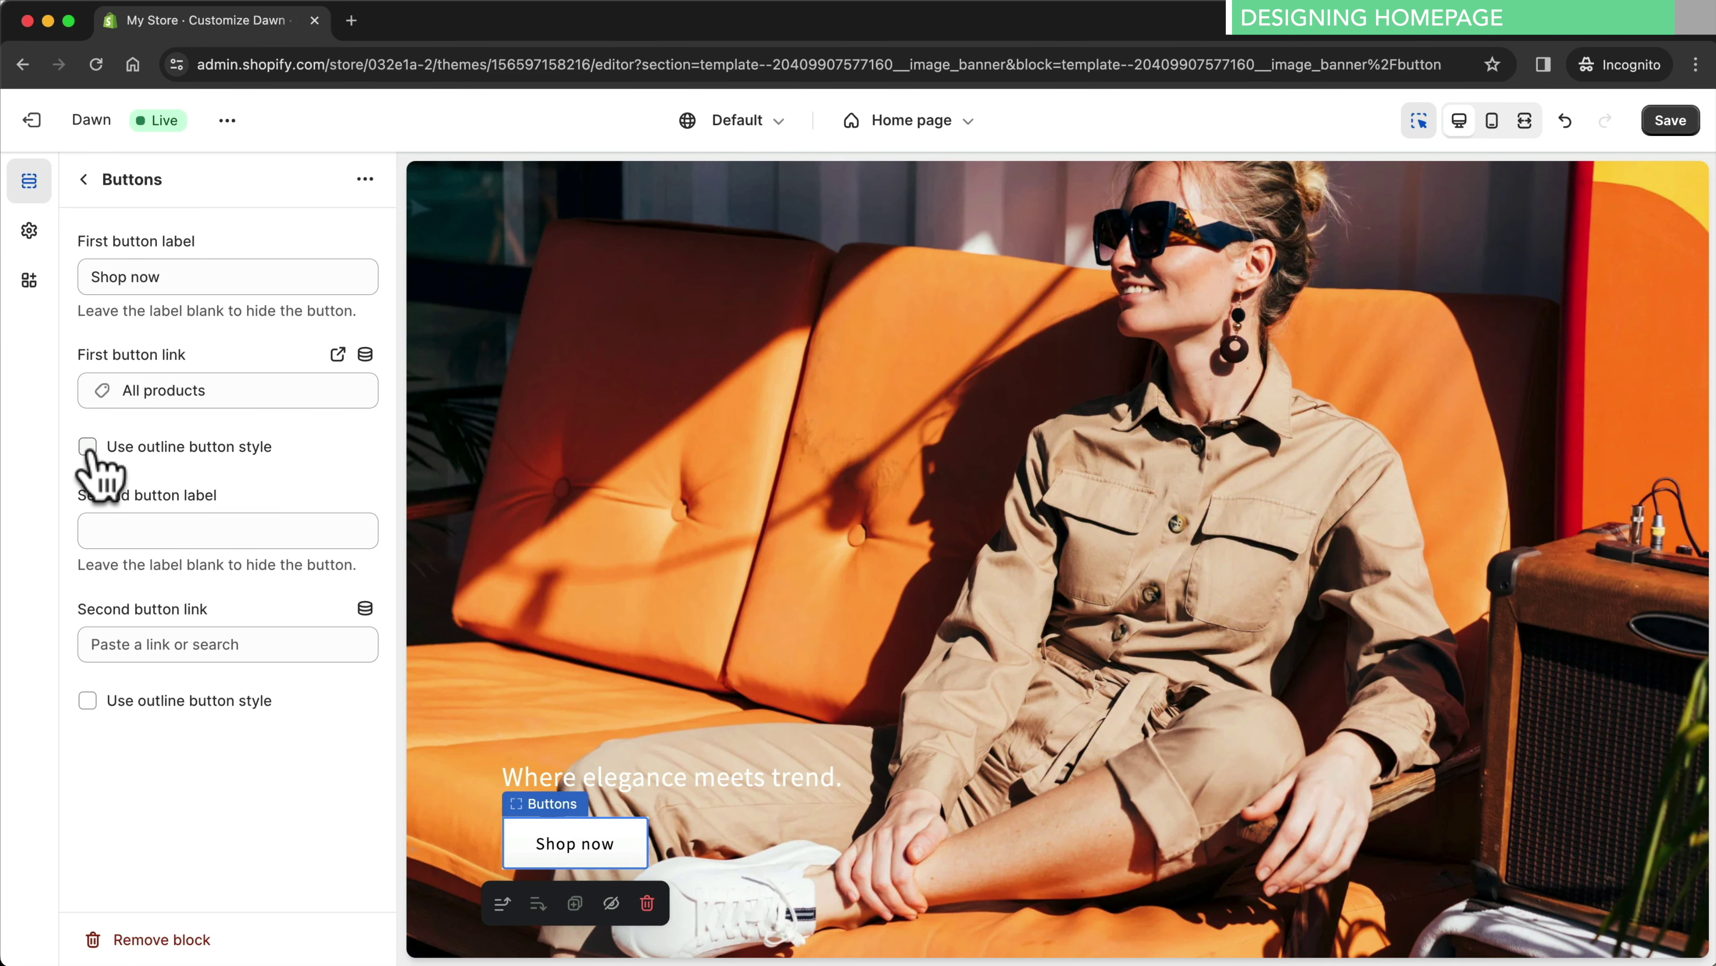
Check the home page in the mobile and desktop previews, including the featured products section, and save the theme changes
click(1491, 123)
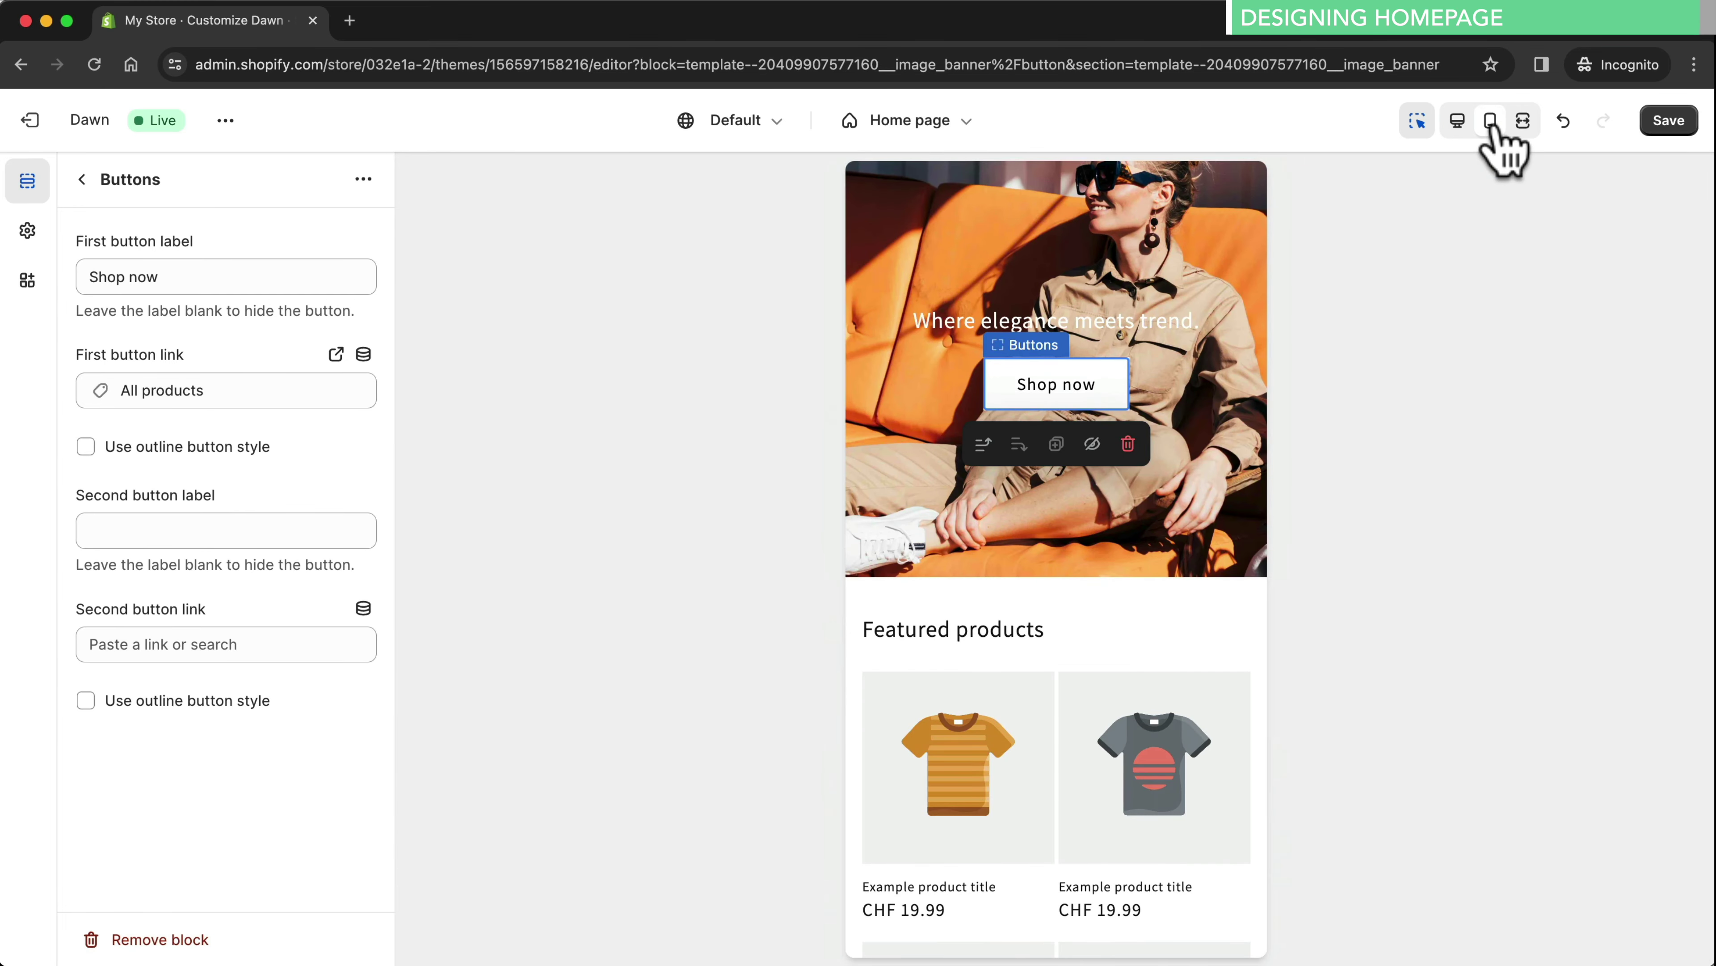
click(1457, 122)
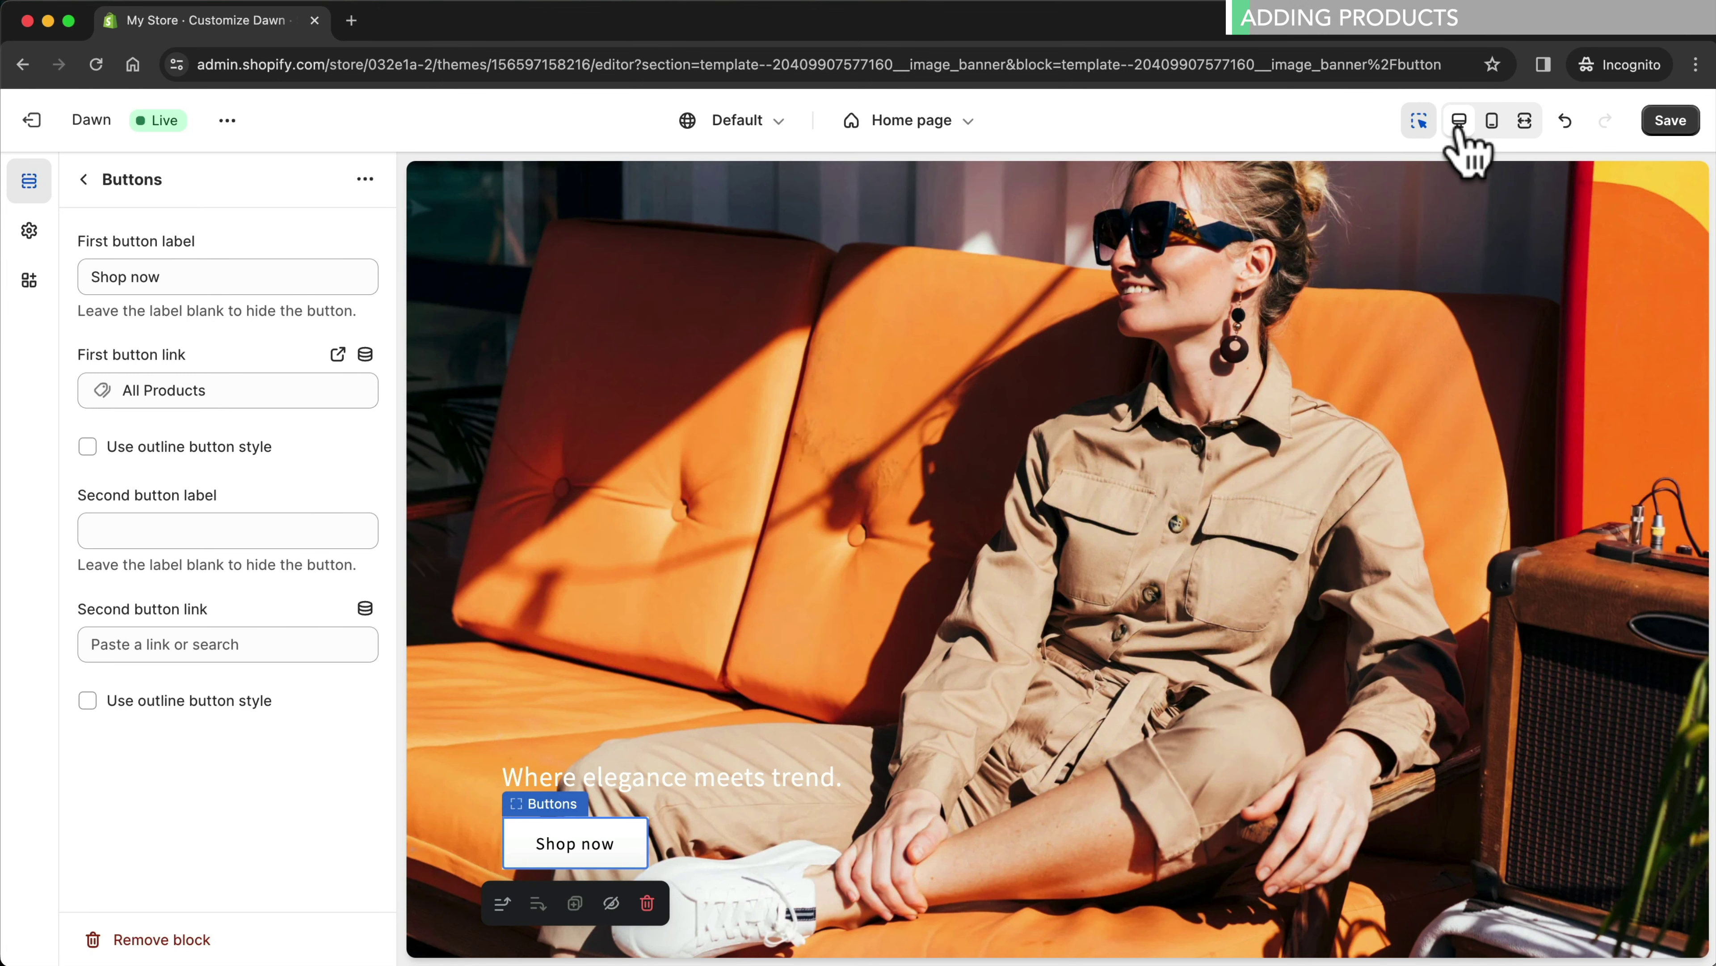
scroll(1274, 565, down, 5)
scroll(1274, 565, down, 5)
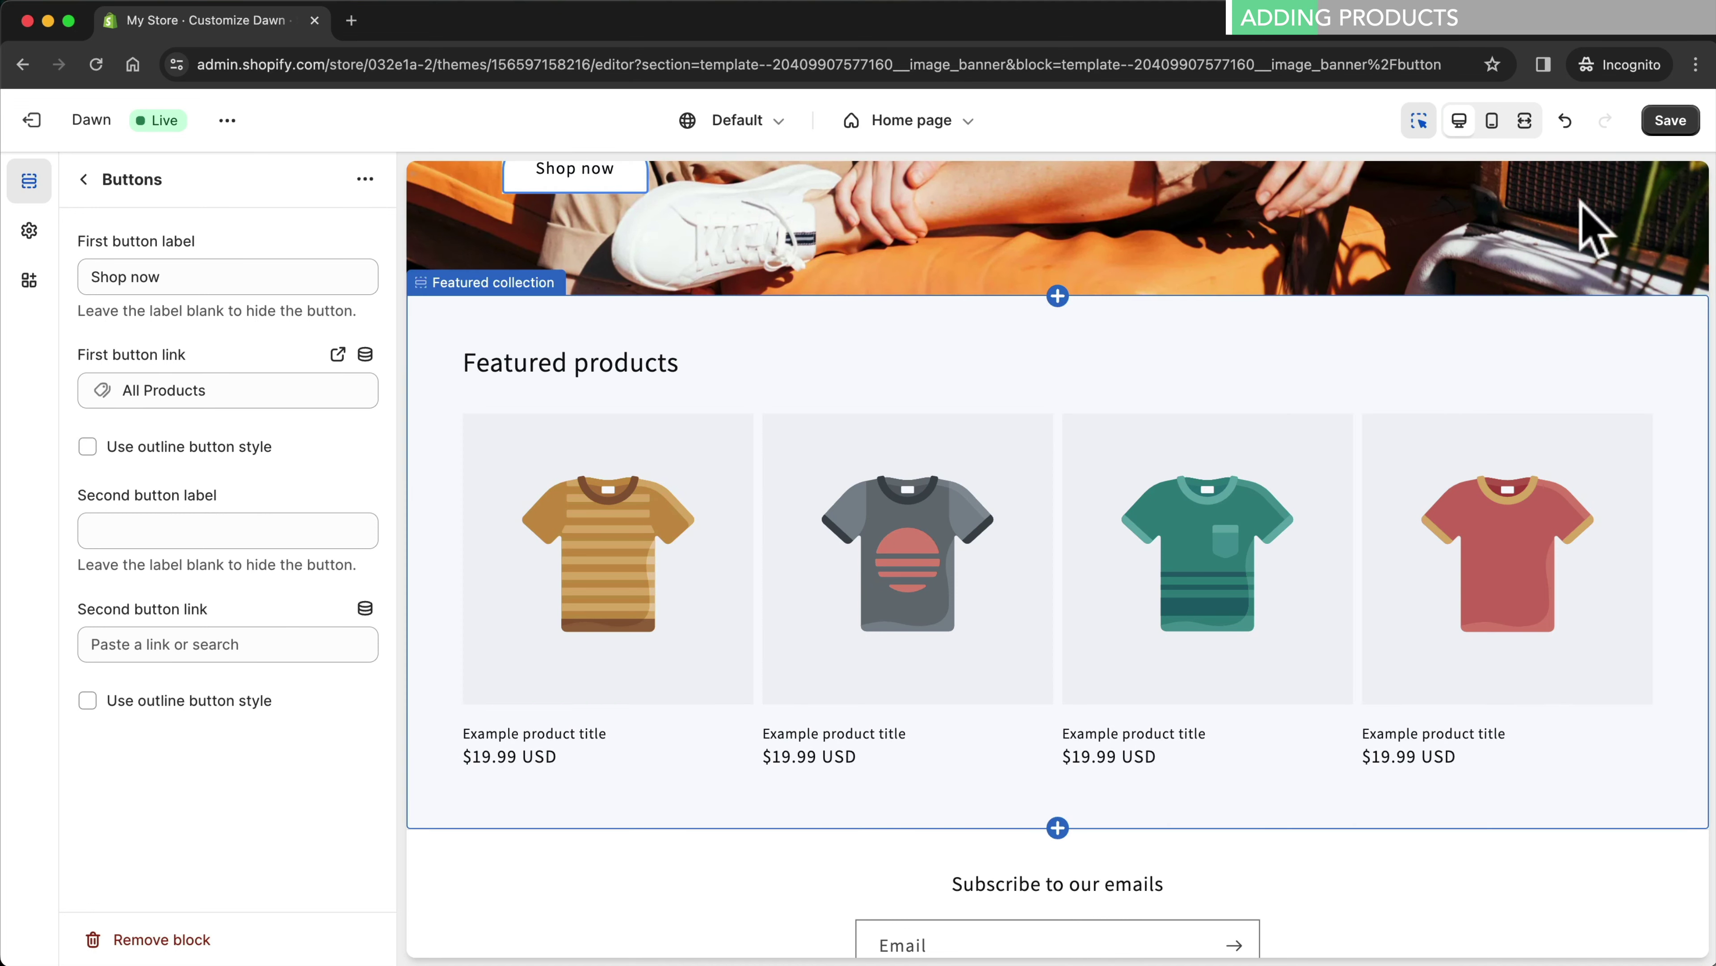
click(1669, 123)
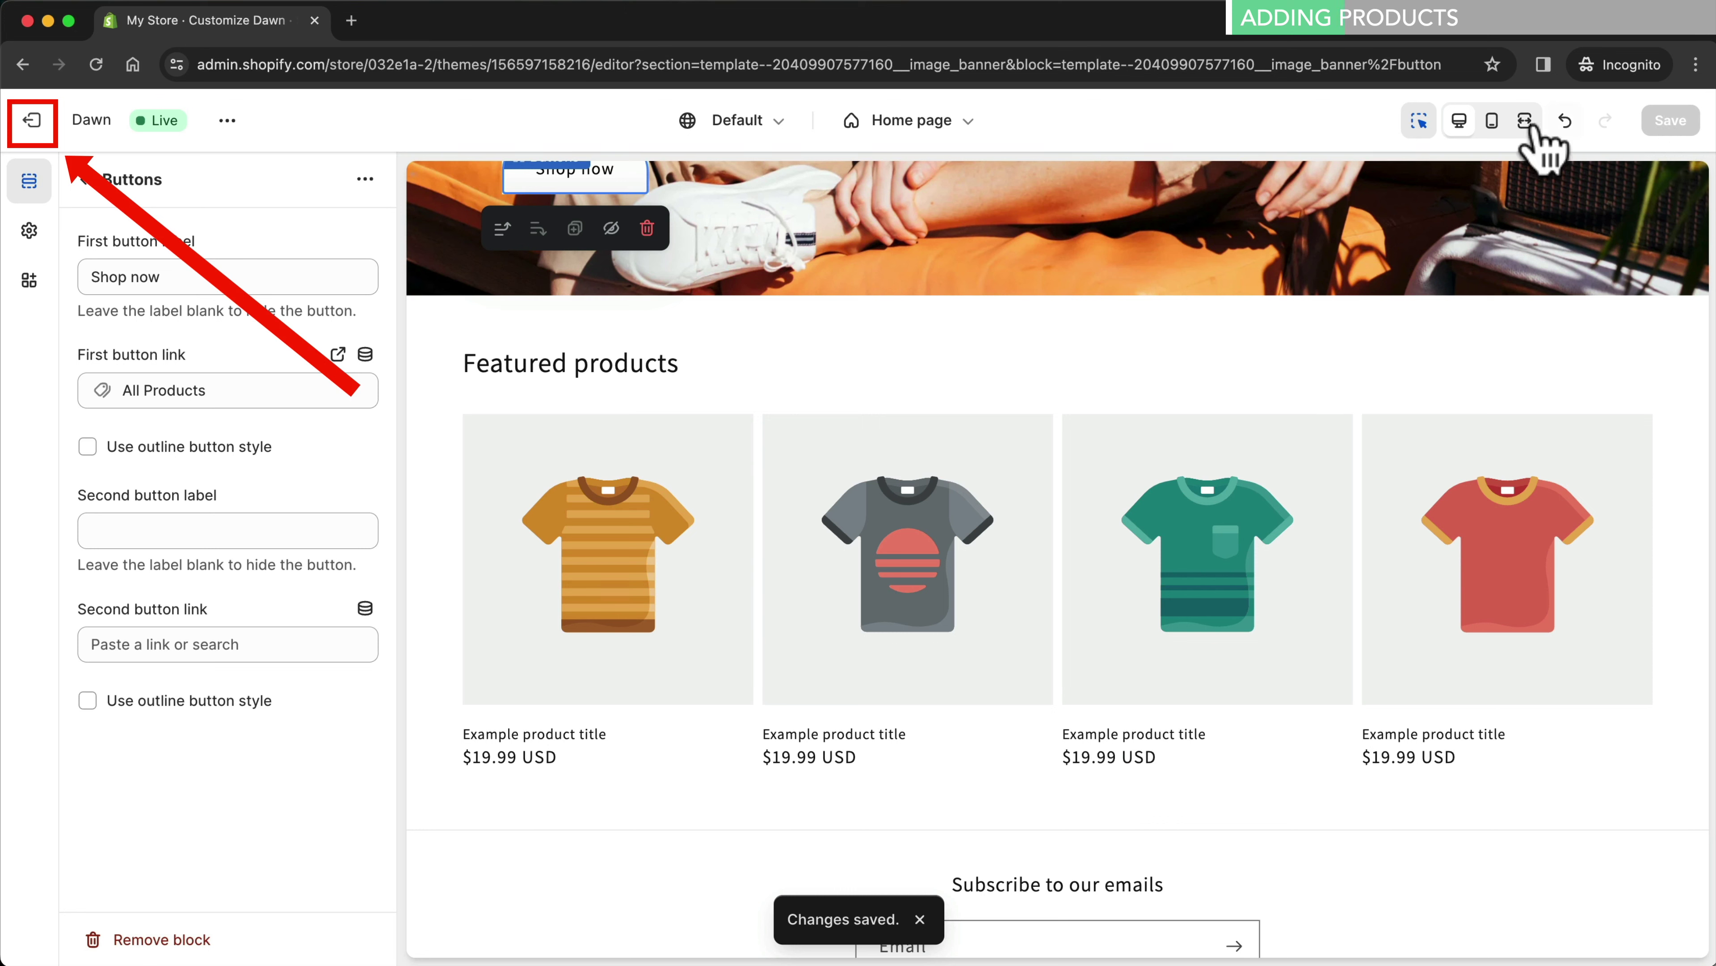
Open the store's theme admin page in a separate browser tab and place that tab before the theme editor tab
right_click(32, 125)
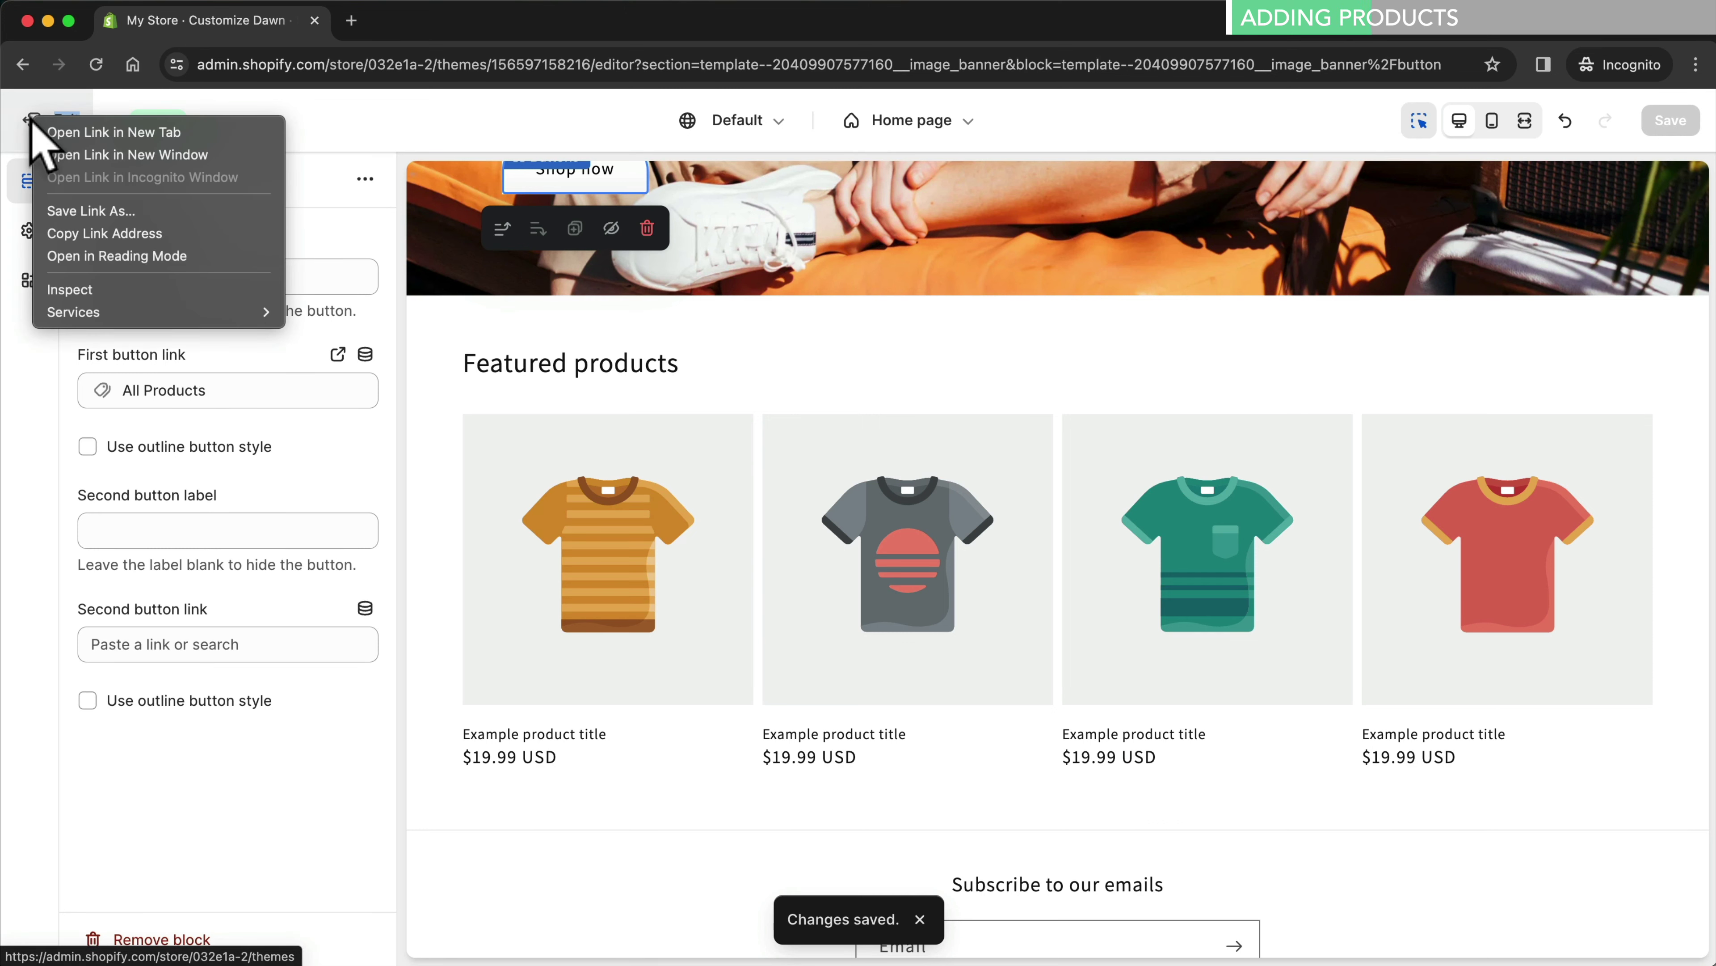
click(54, 132)
click(451, 18)
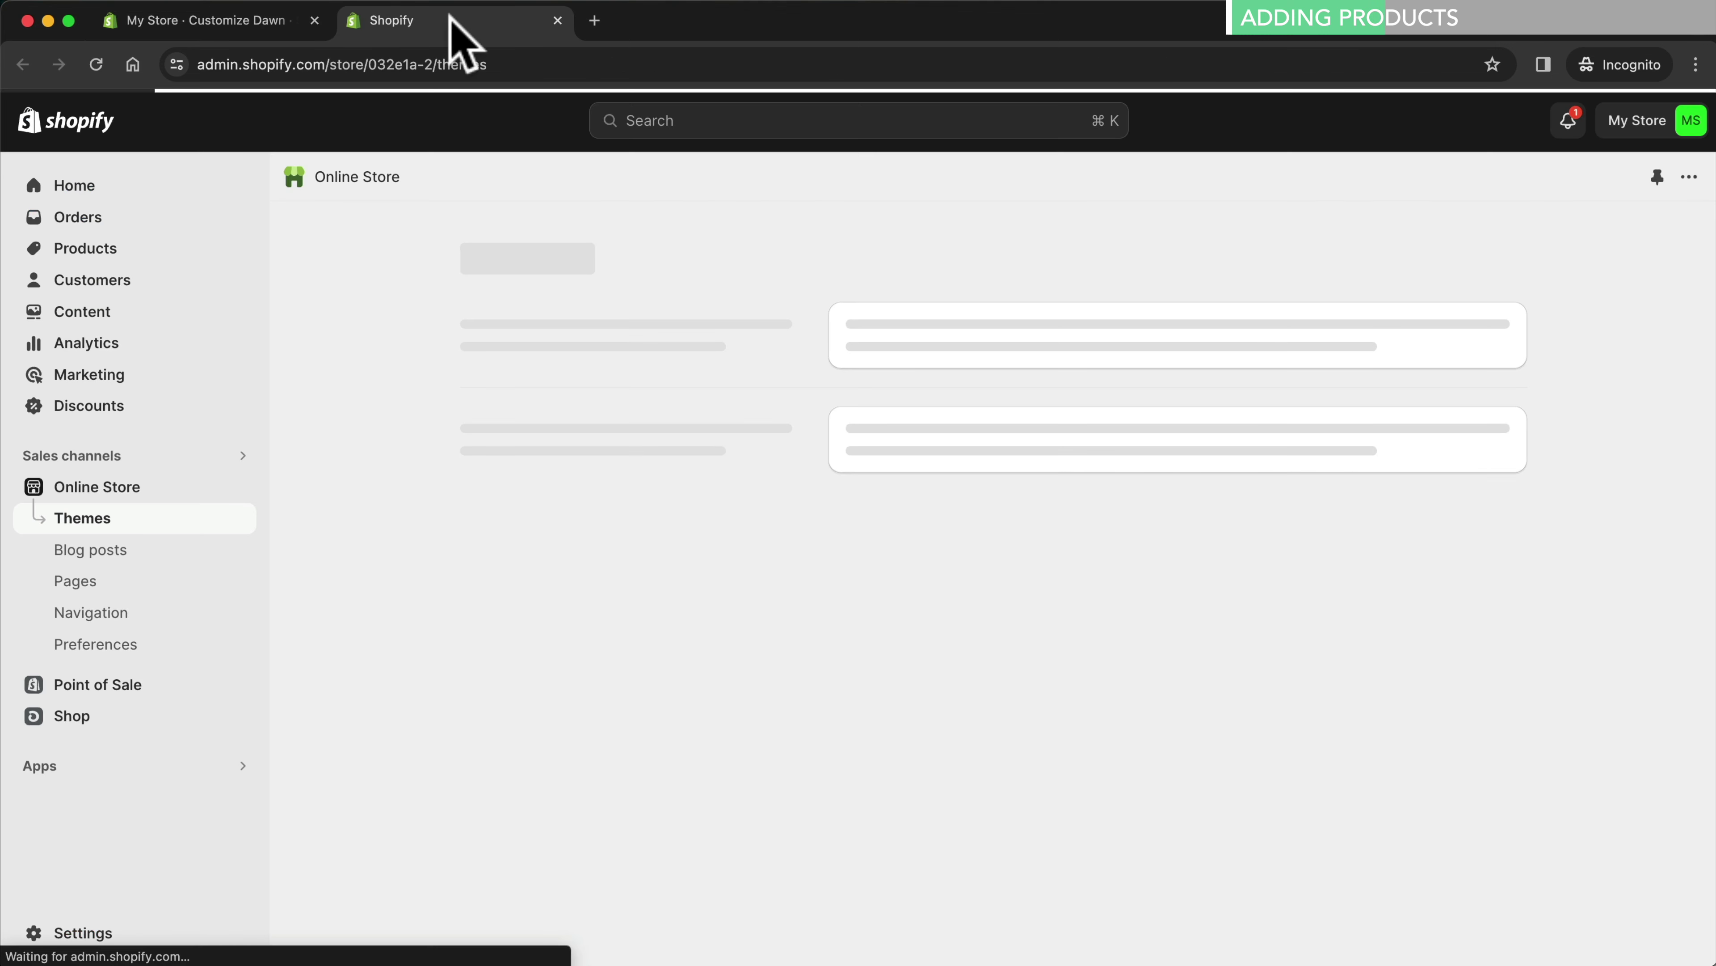
drag(450, 19, 250, 31)
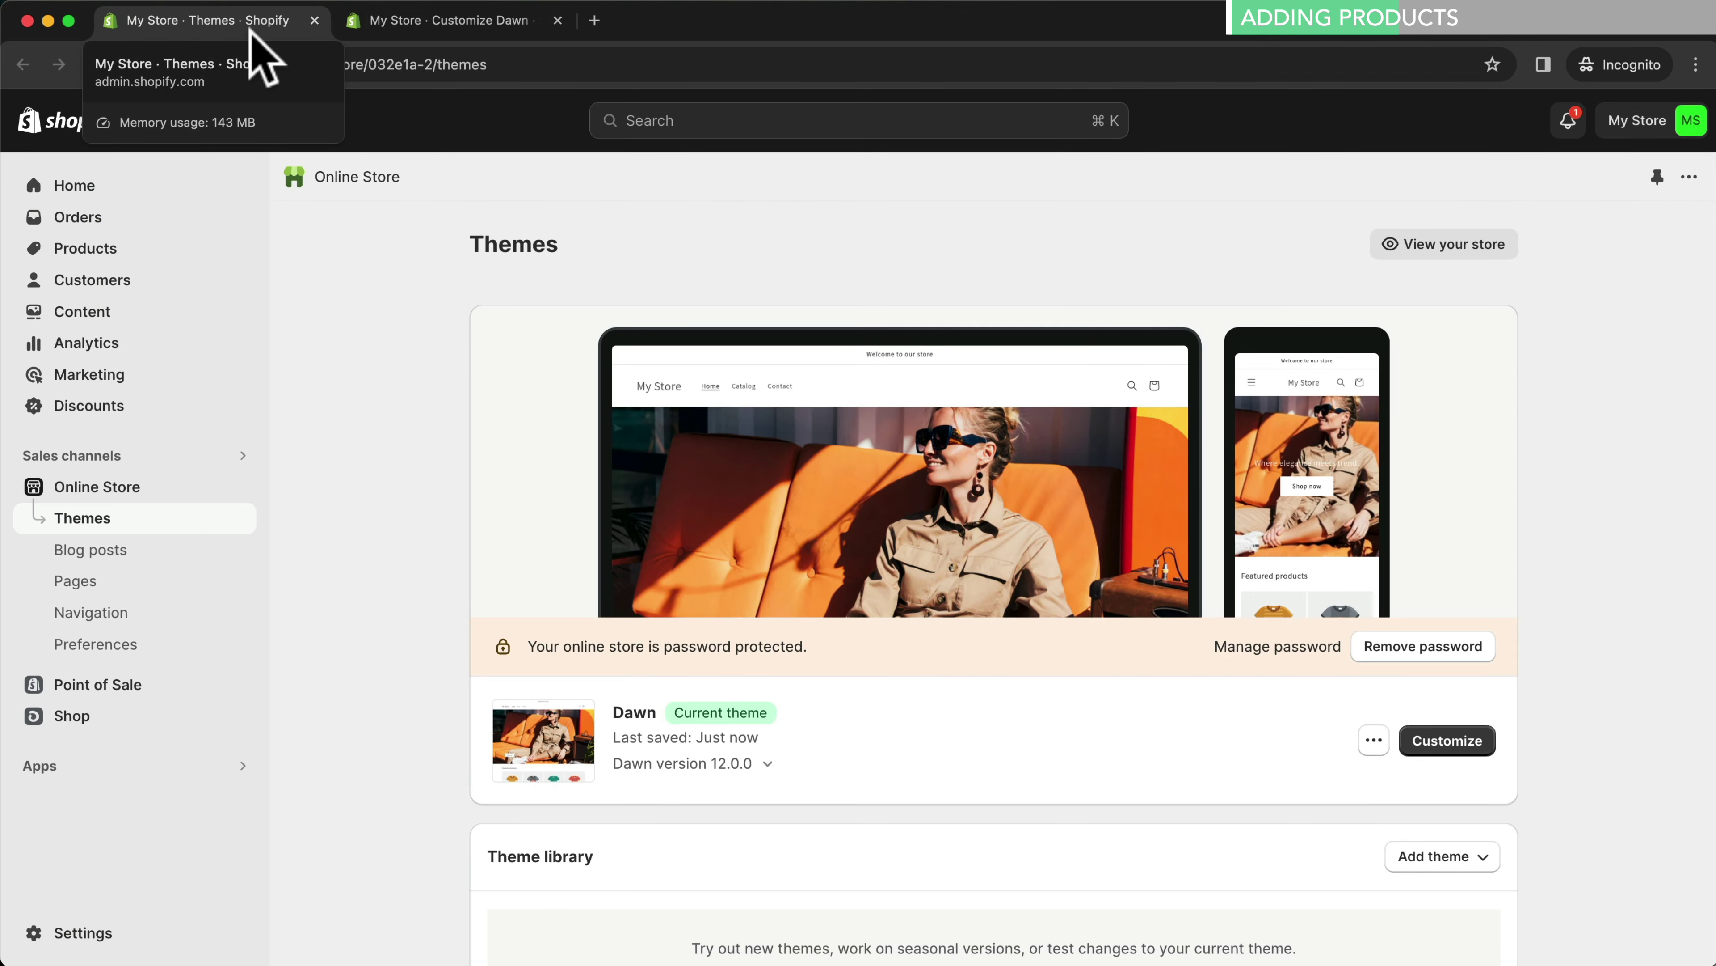
Start a new product in the store admin and title it "Hoodie"
click(111, 256)
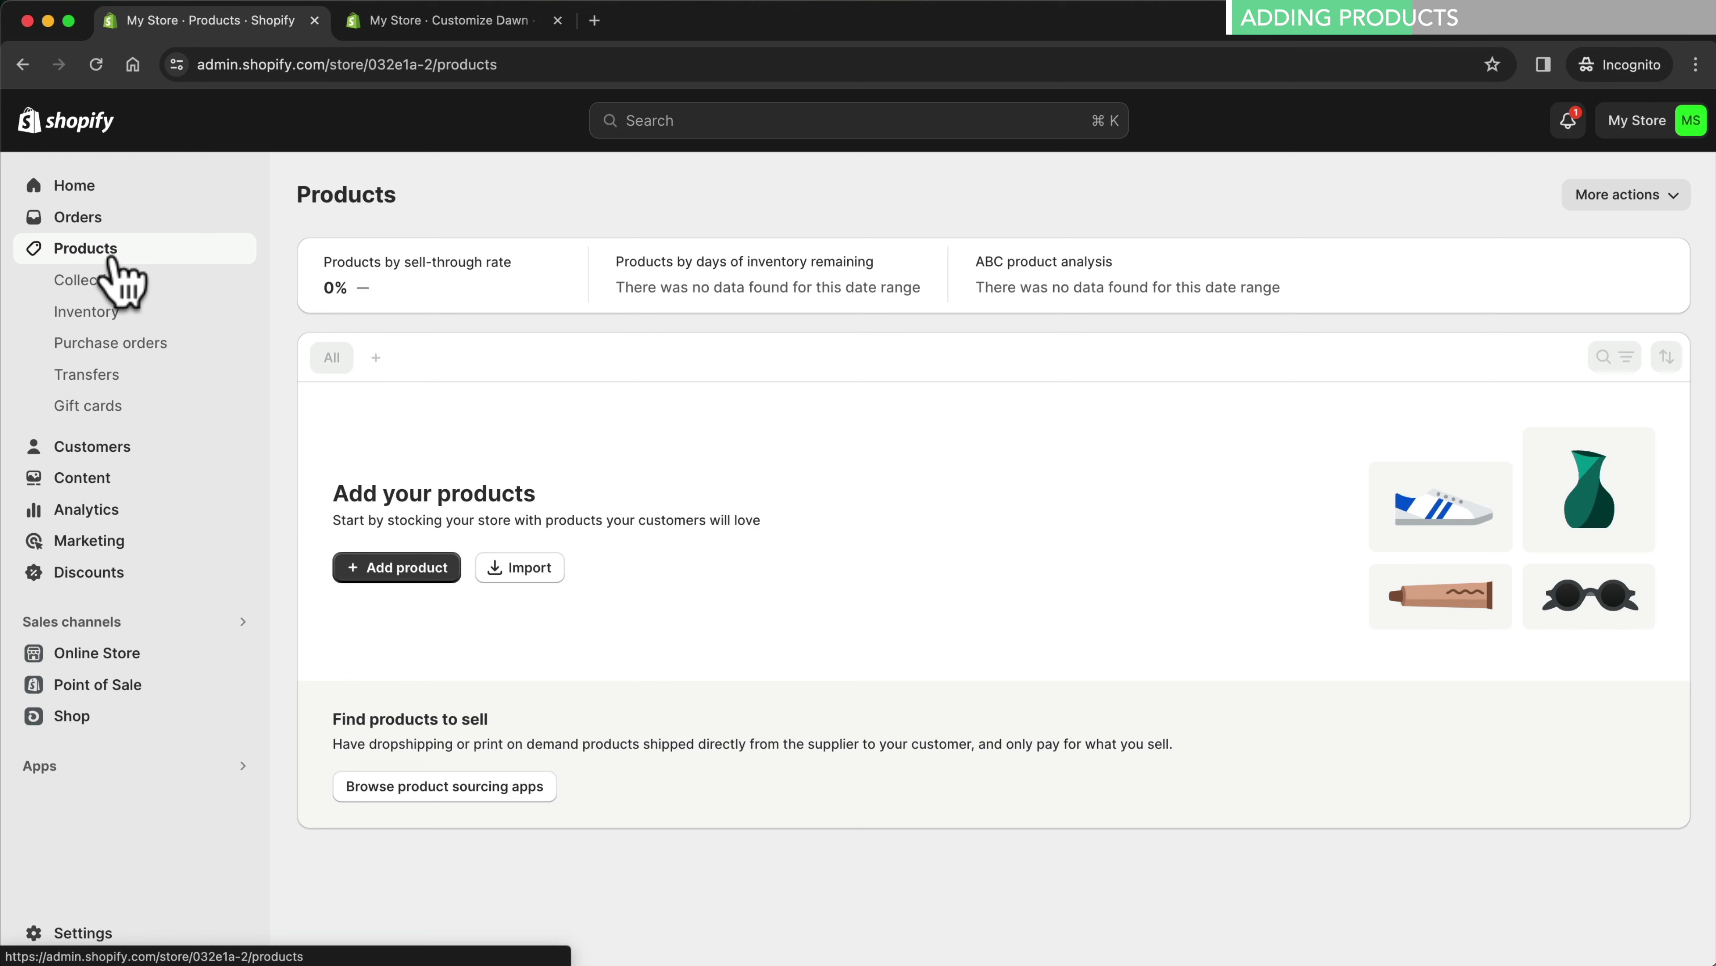
click(420, 568)
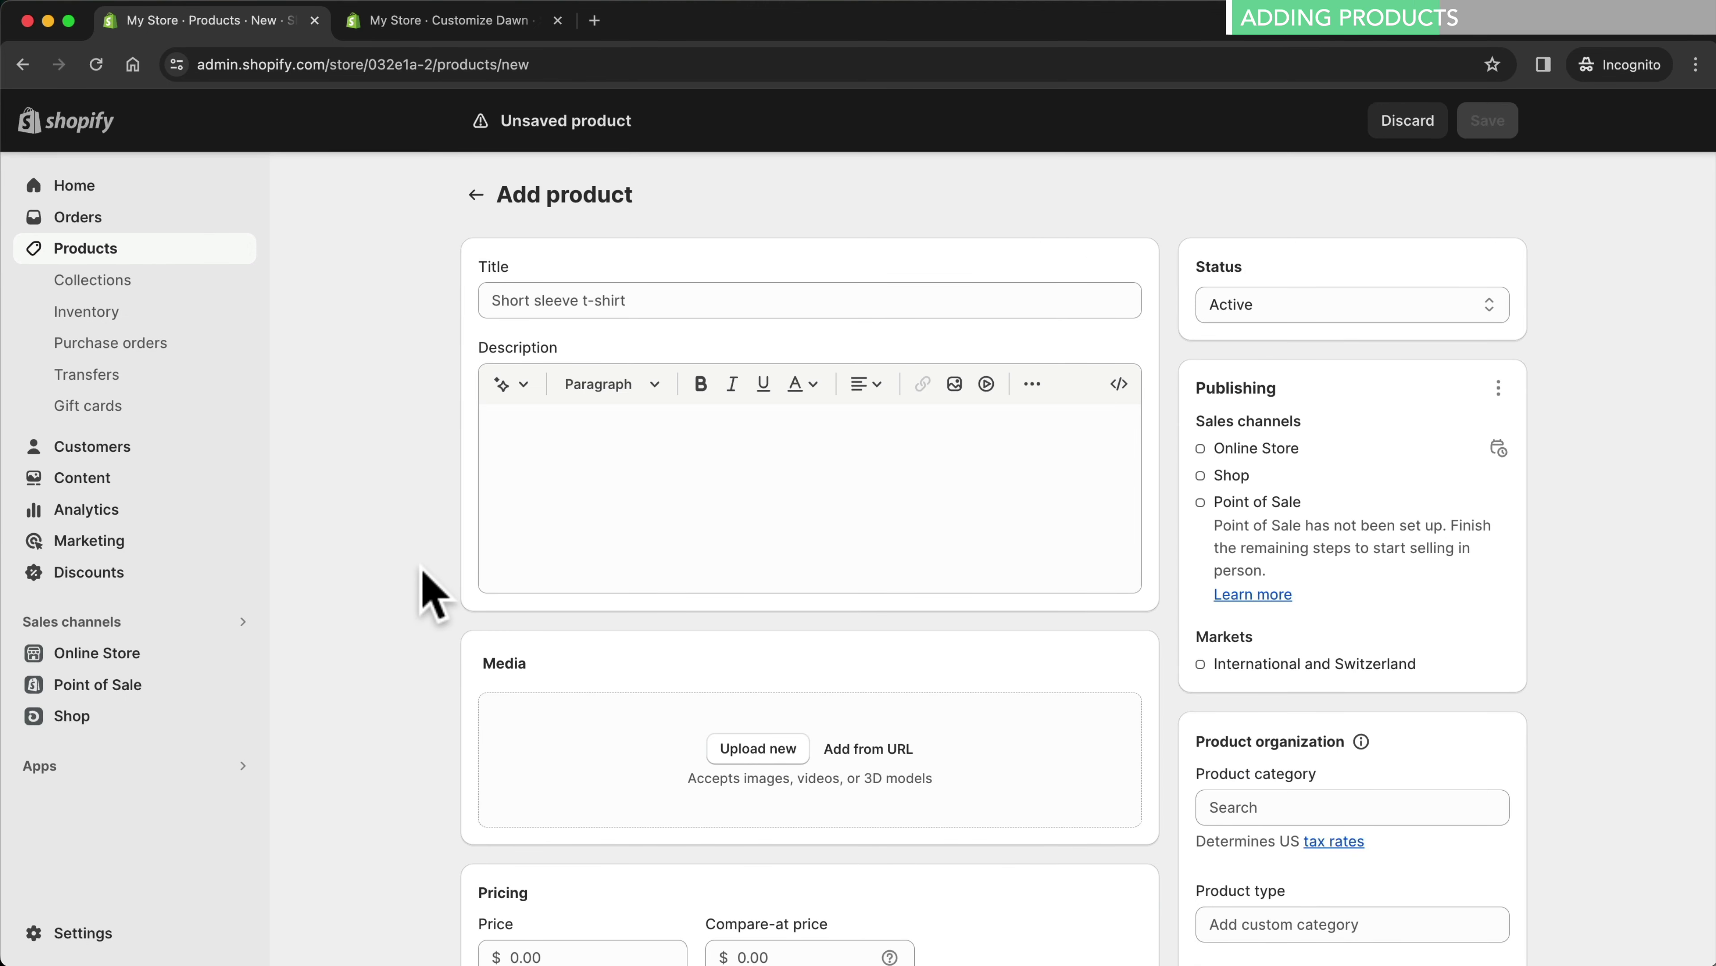
click(585, 300)
text(Hoodie)
click(609, 435)
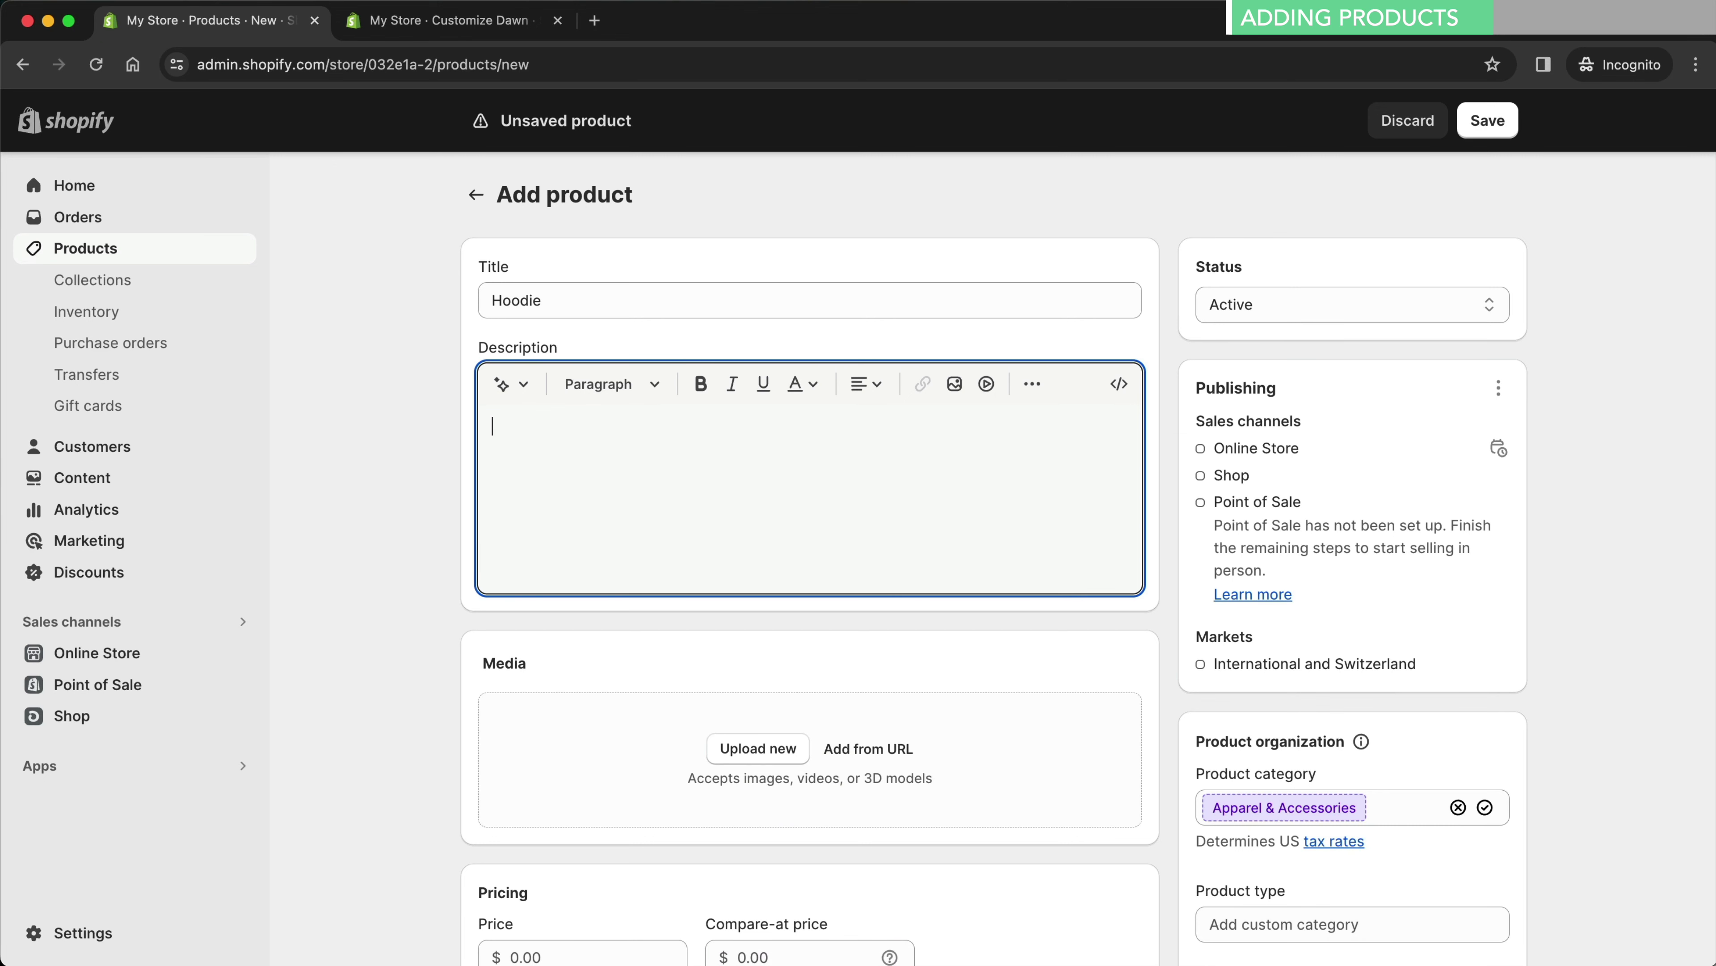
Upload the three hoodie images to the product's media and set its price to $99
drag(980, 964, 966, 771)
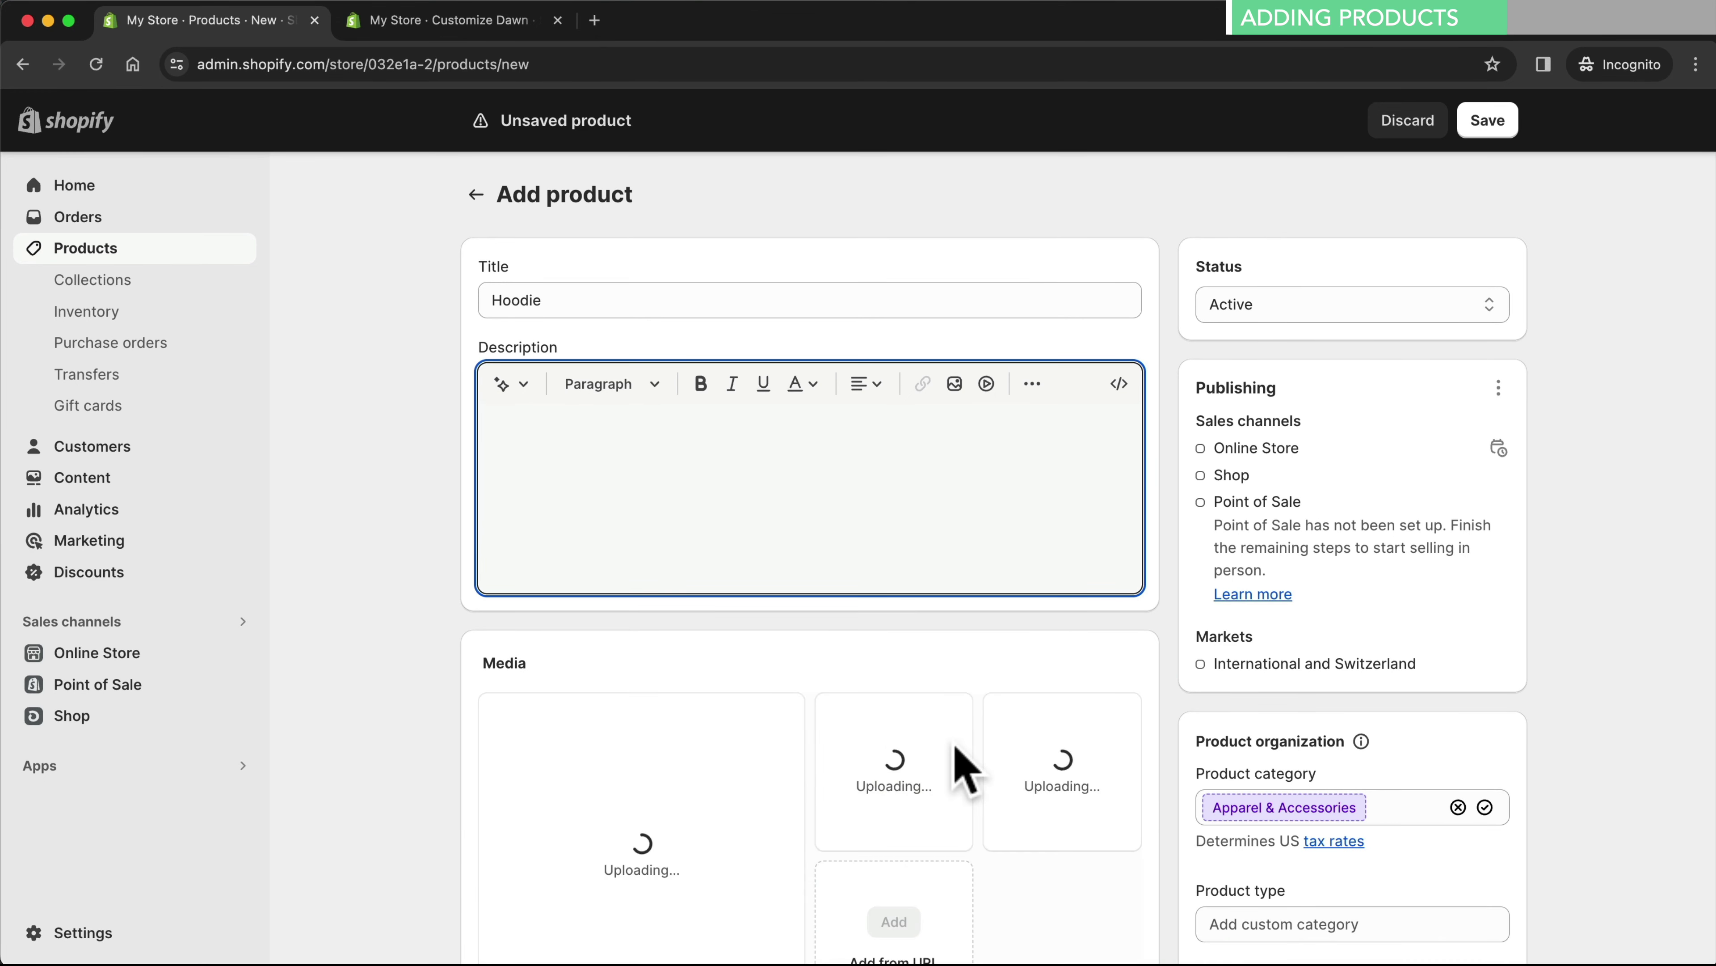
scroll(957, 767, down, 6)
click(622, 751)
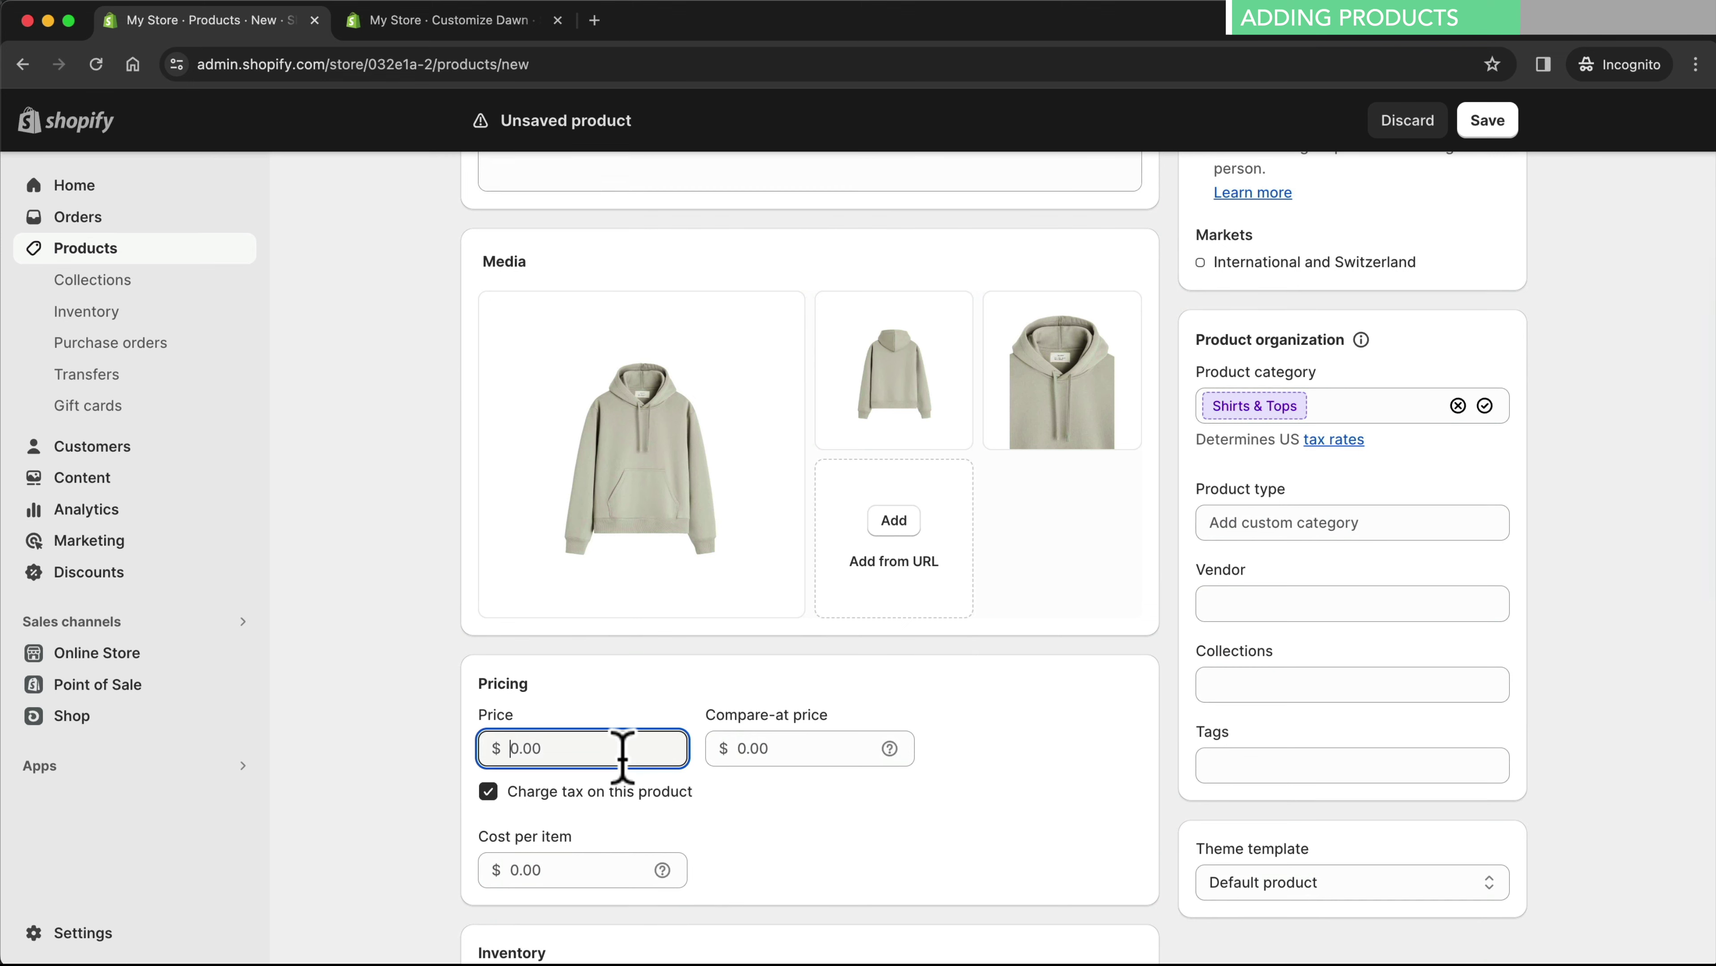
text(99)
Save the Hoodie product, return to the product list and start adding another product
scroll(622, 751, down, 6)
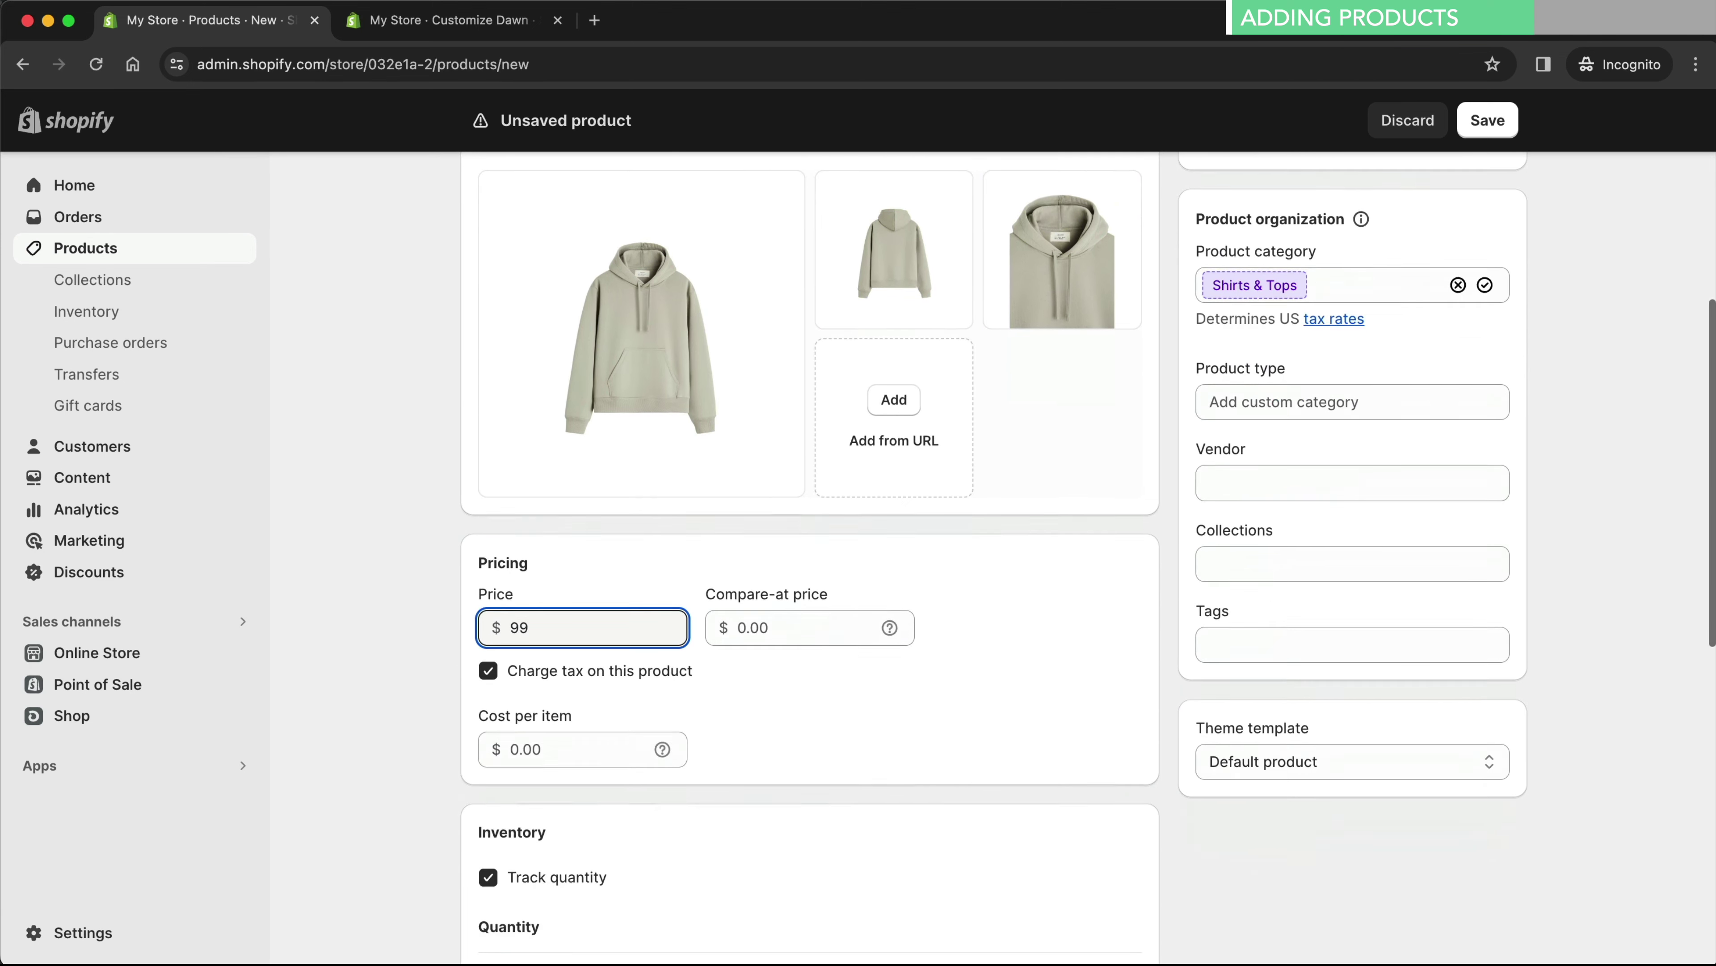
scroll(811, 560, down, 5)
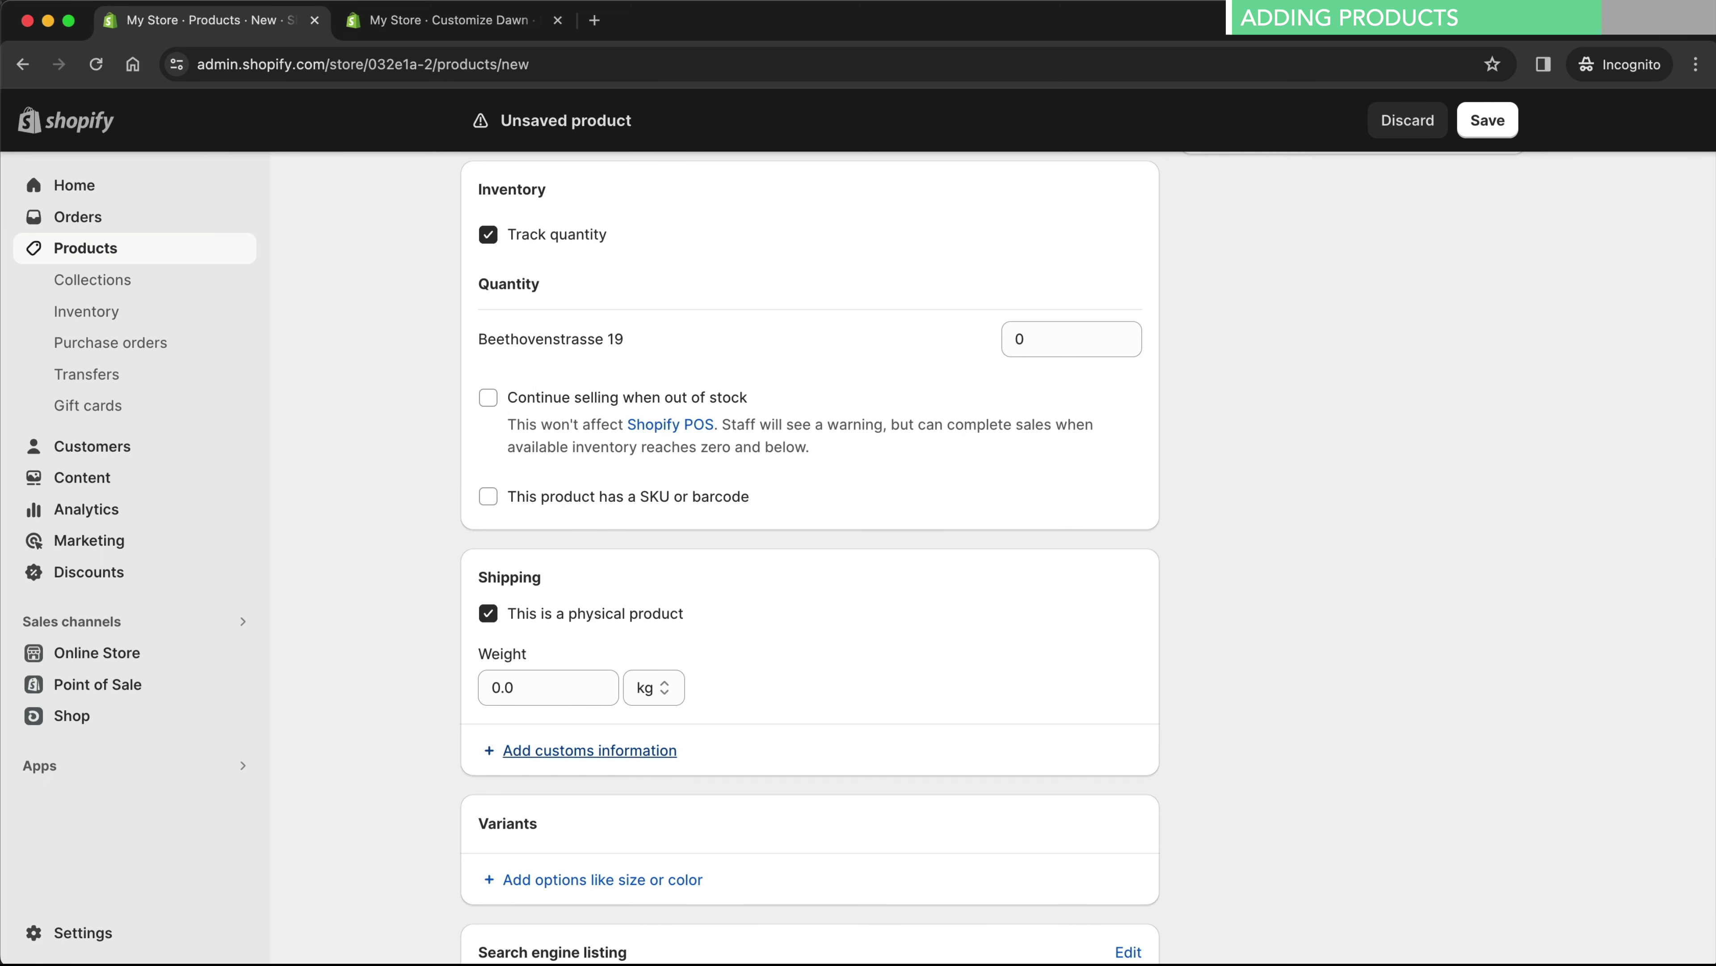
click(1494, 122)
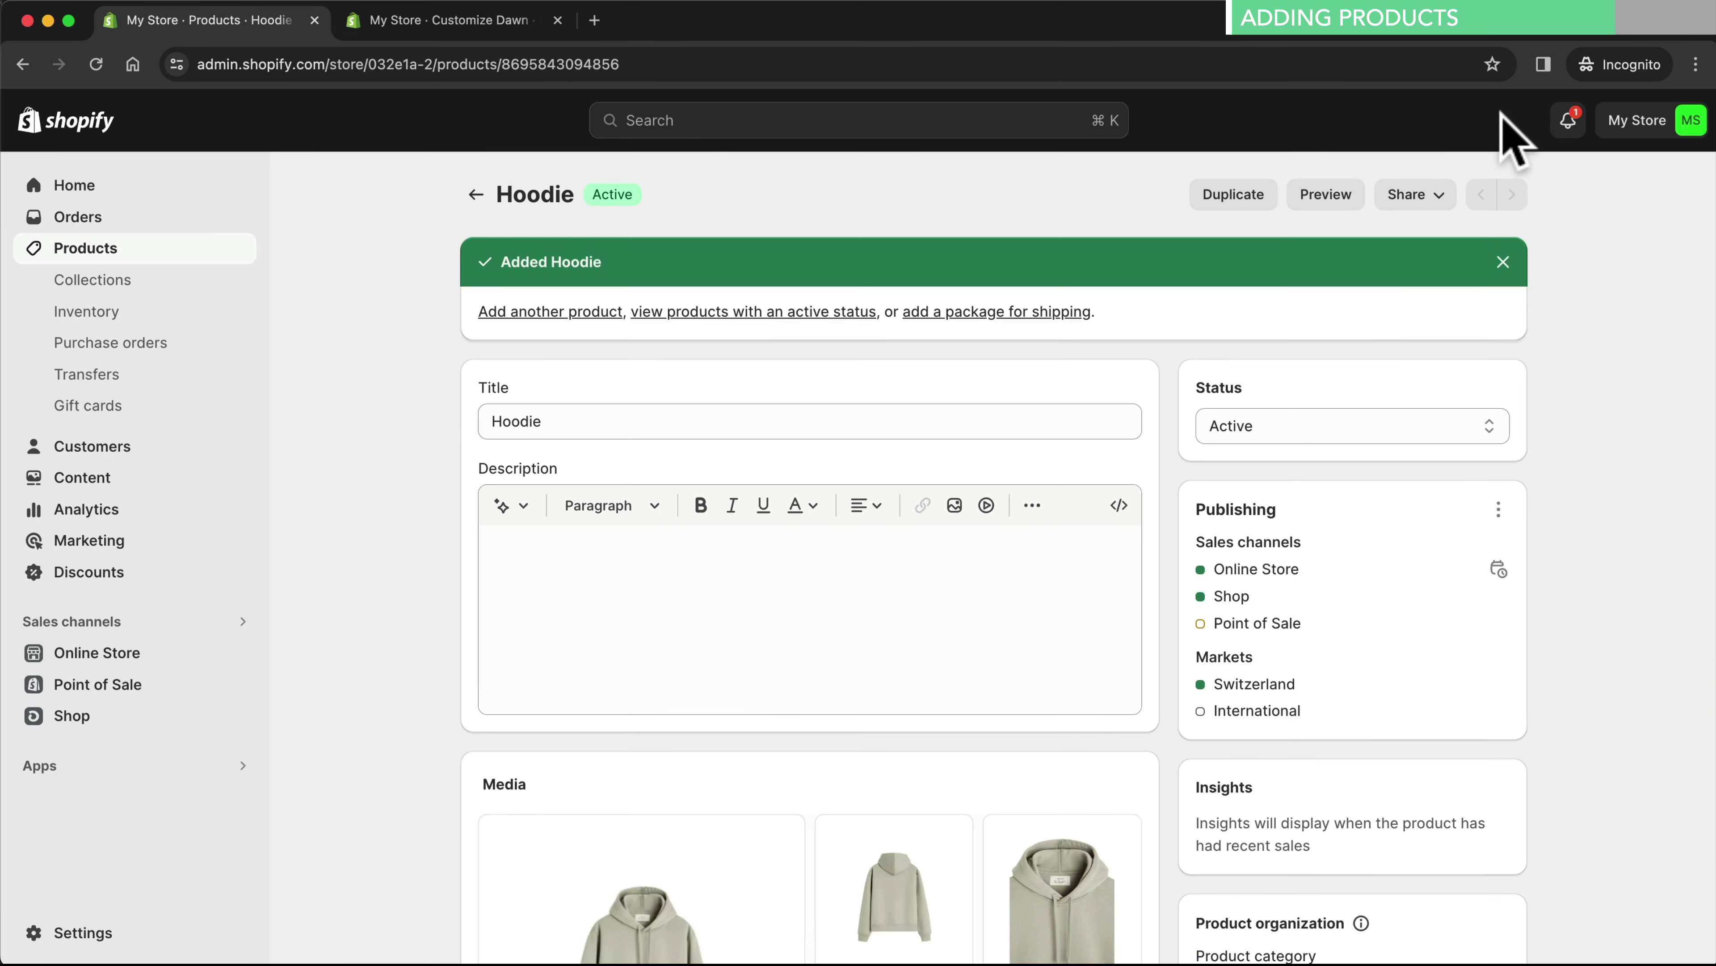
click(476, 197)
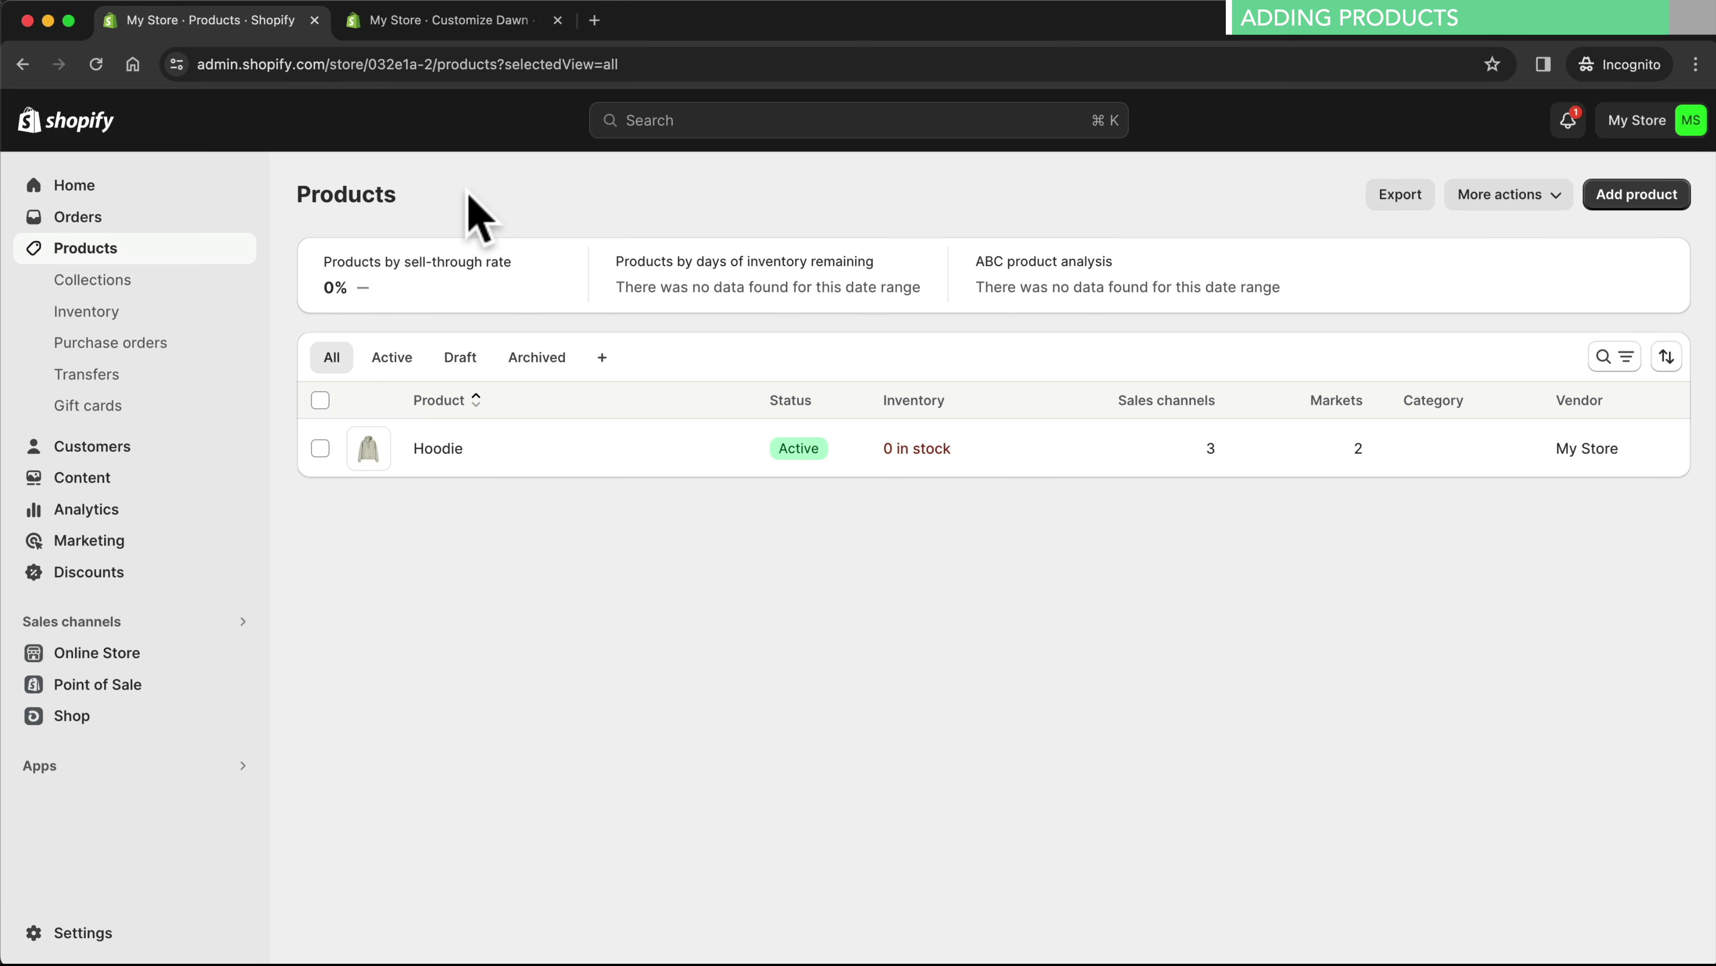
click(1610, 202)
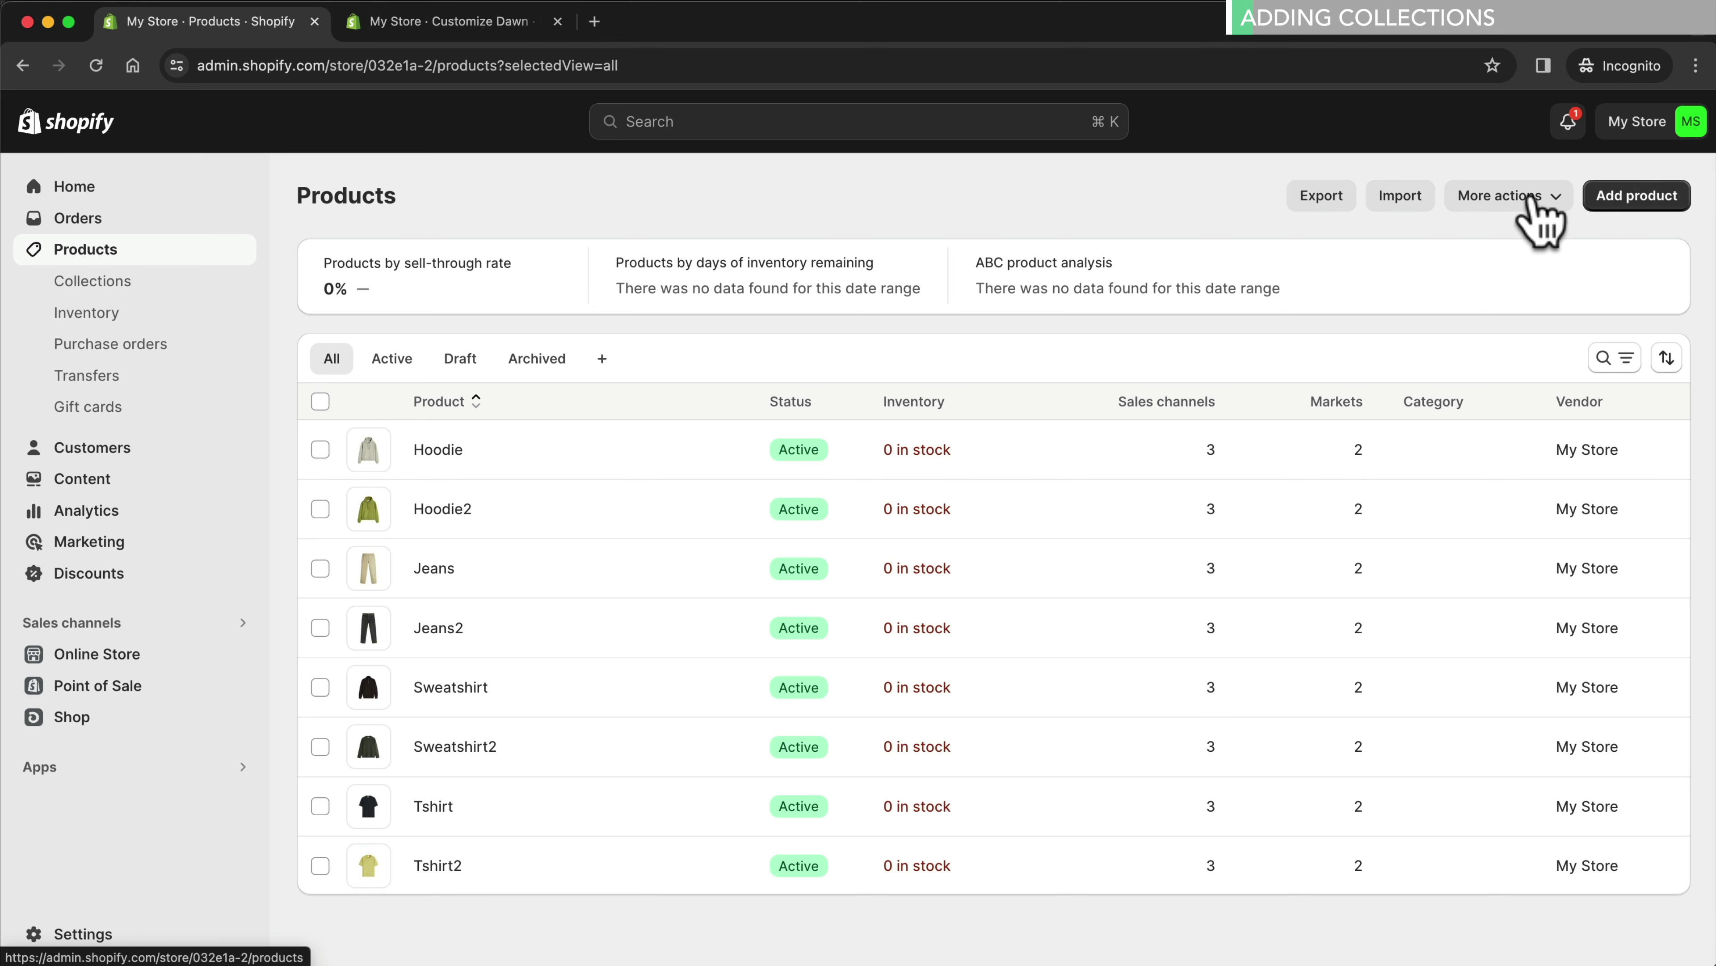
Delete the "Home page" collection from the store's collections
click(95, 281)
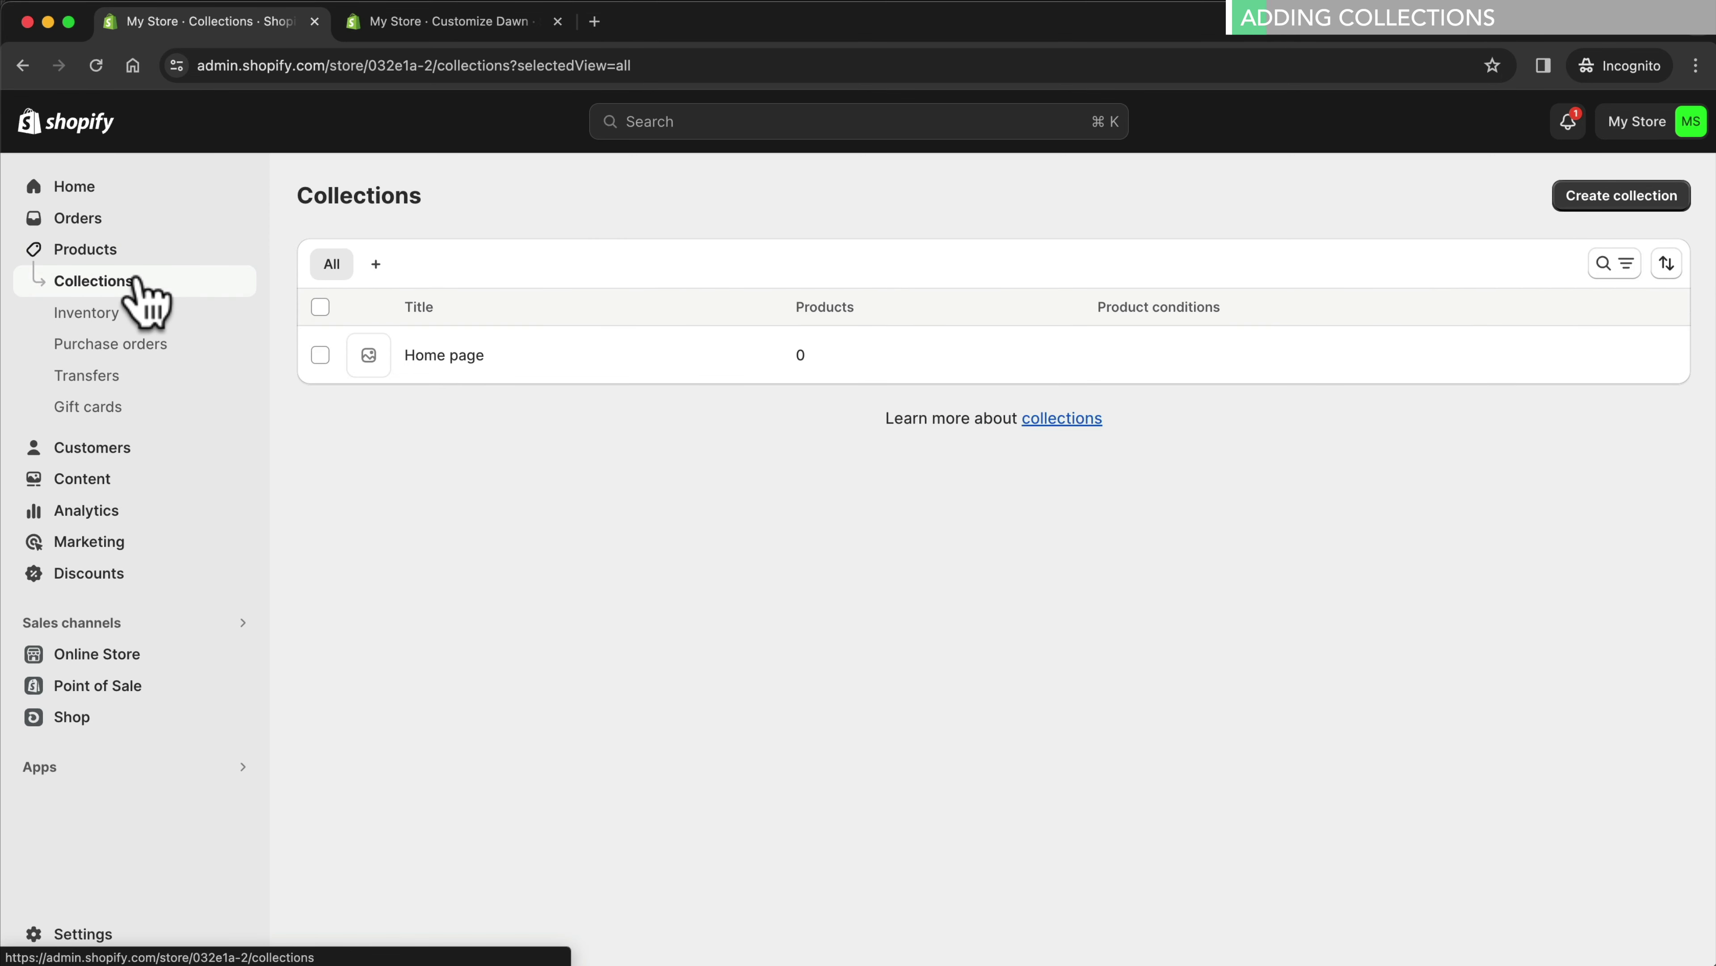
click(320, 355)
click(1250, 432)
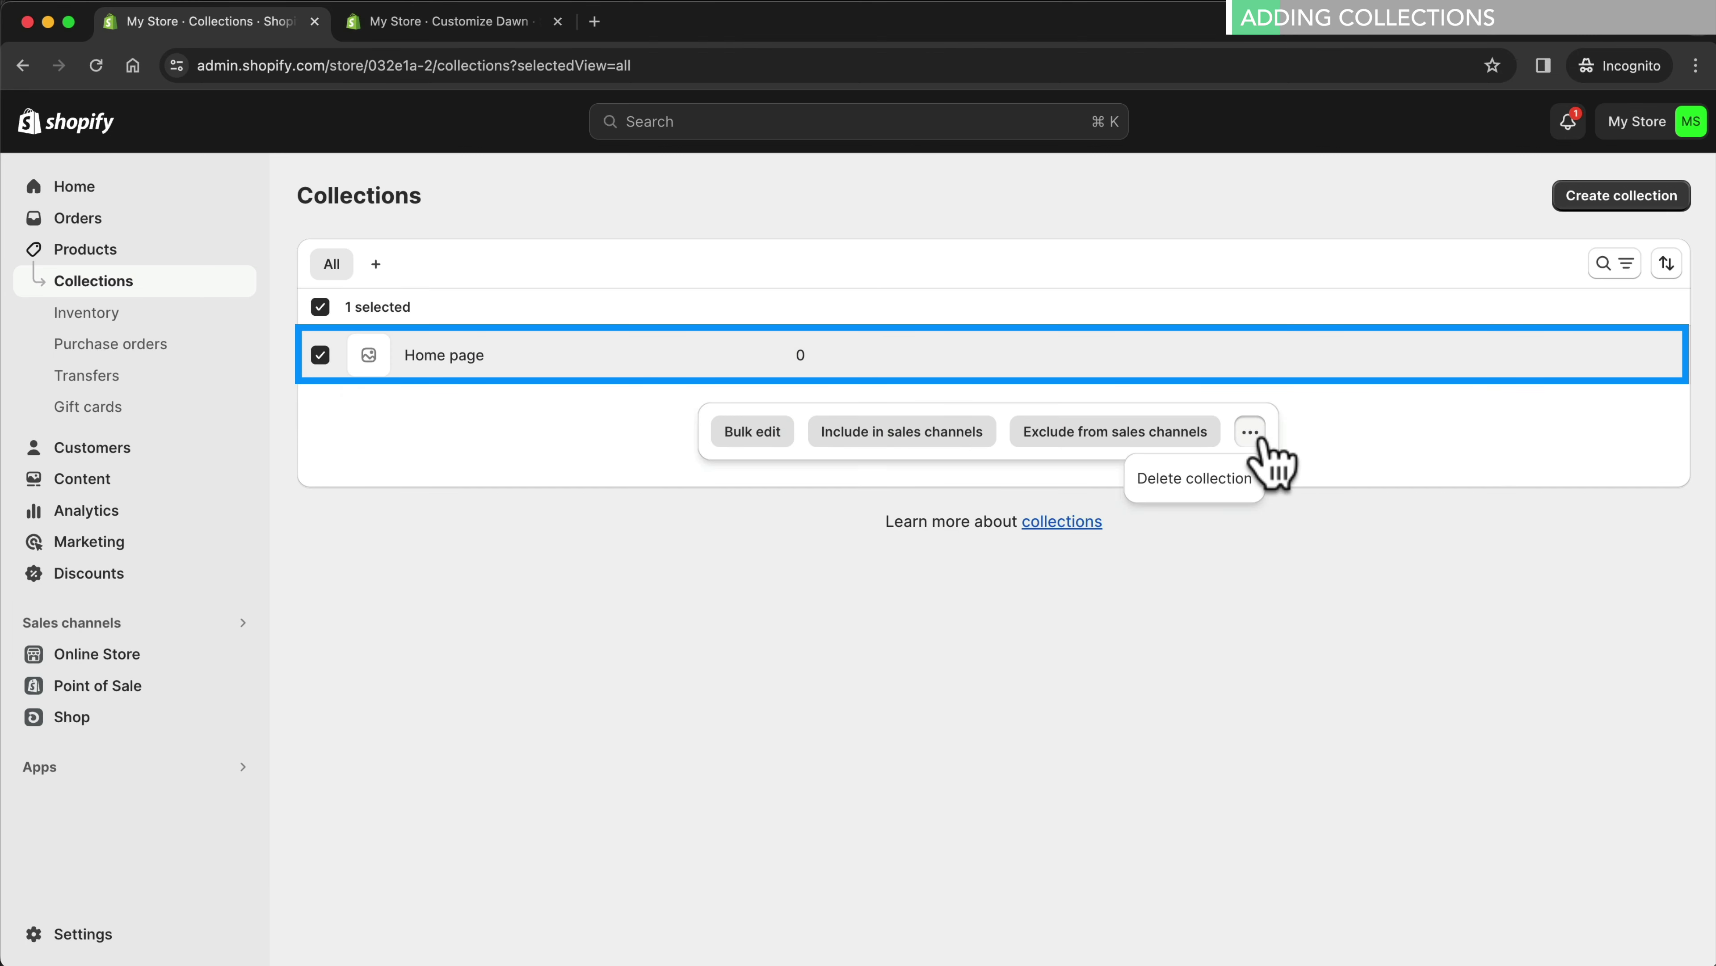
click(1234, 479)
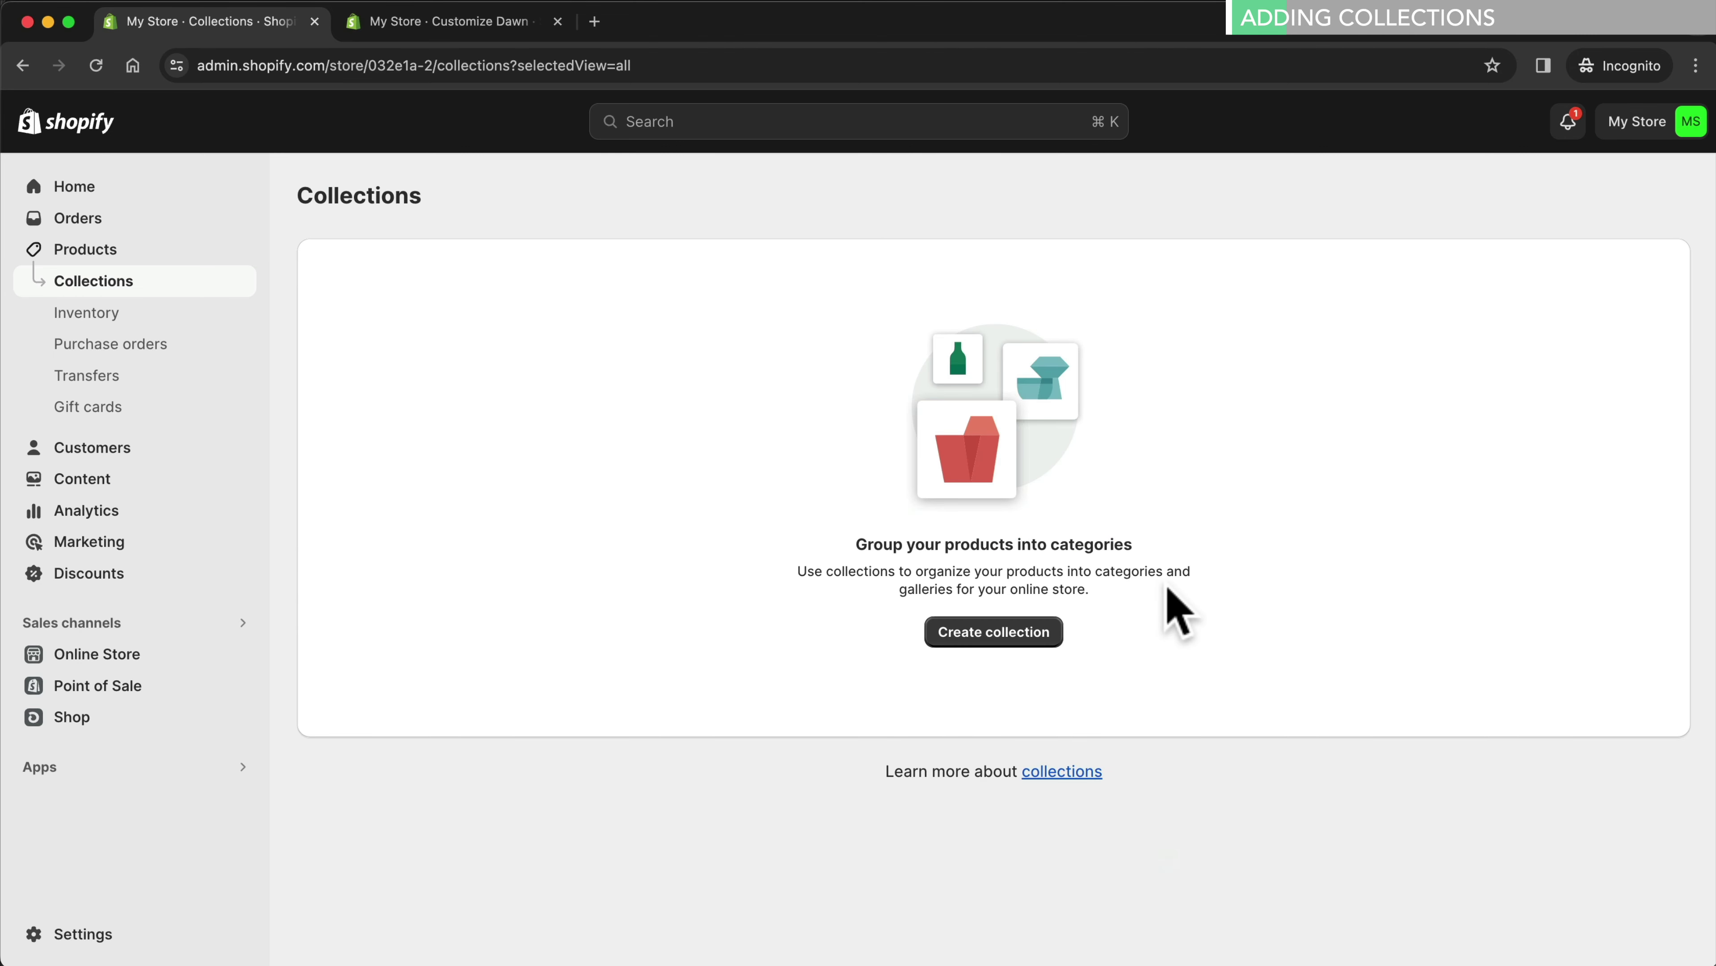
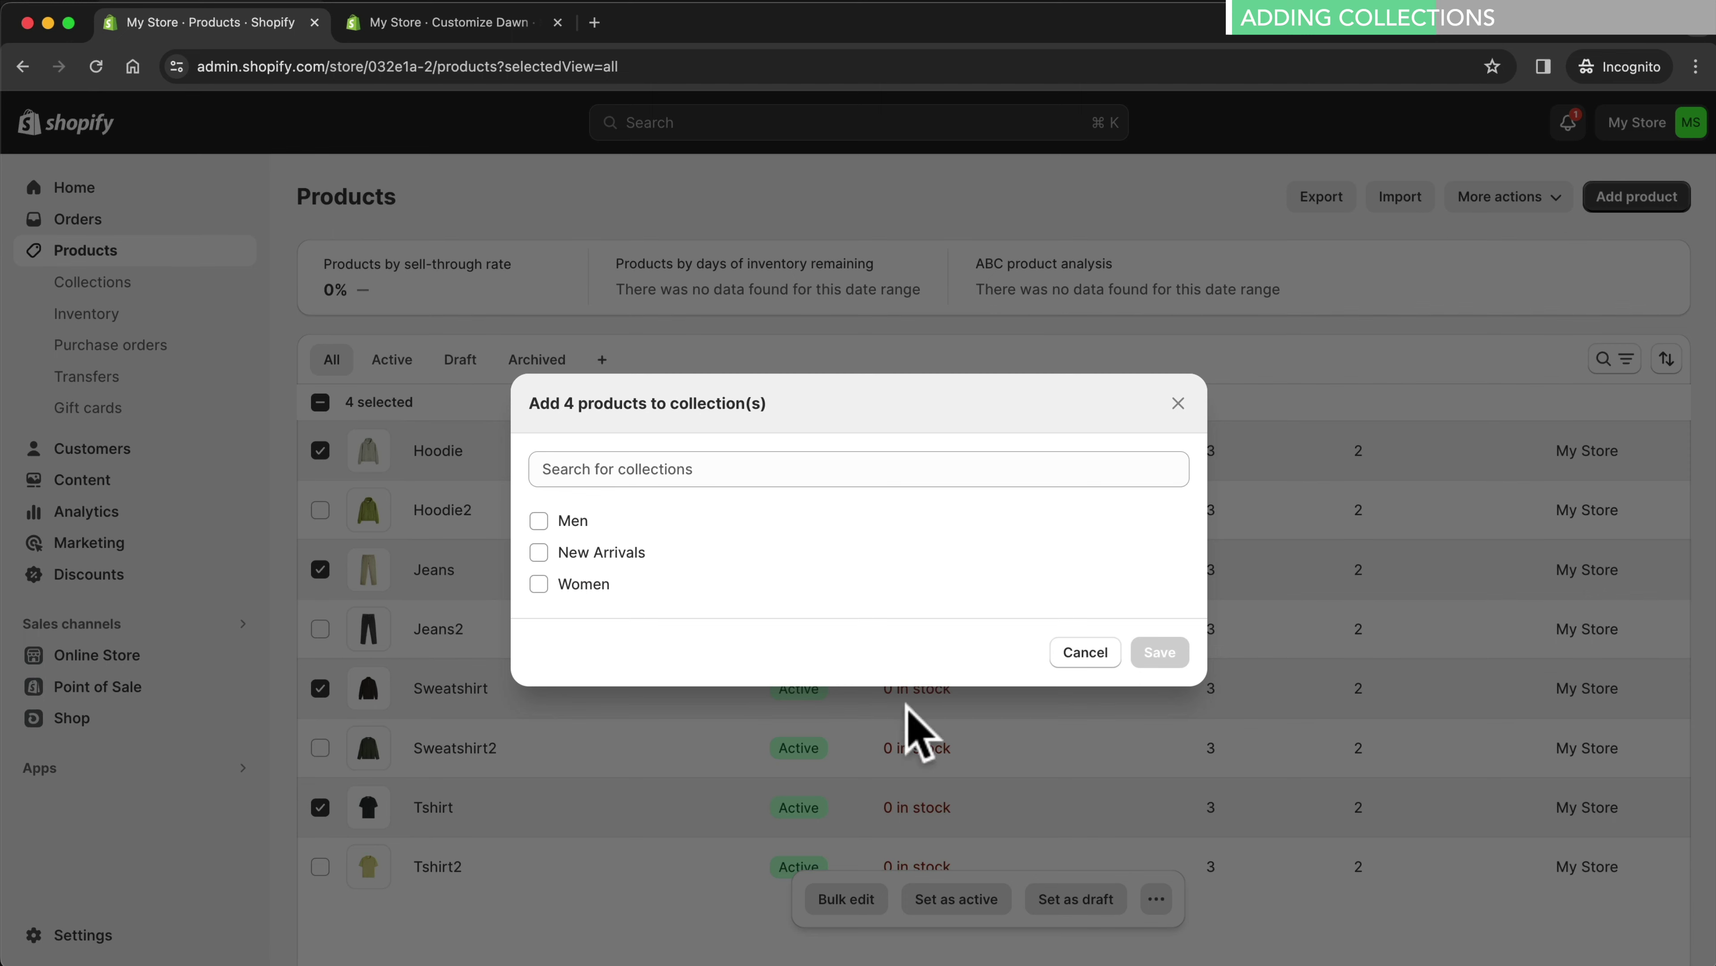
Add the selected Hoodie, Jeans, Sweatshirt and Tshirt products to the Men collection
click(564, 521)
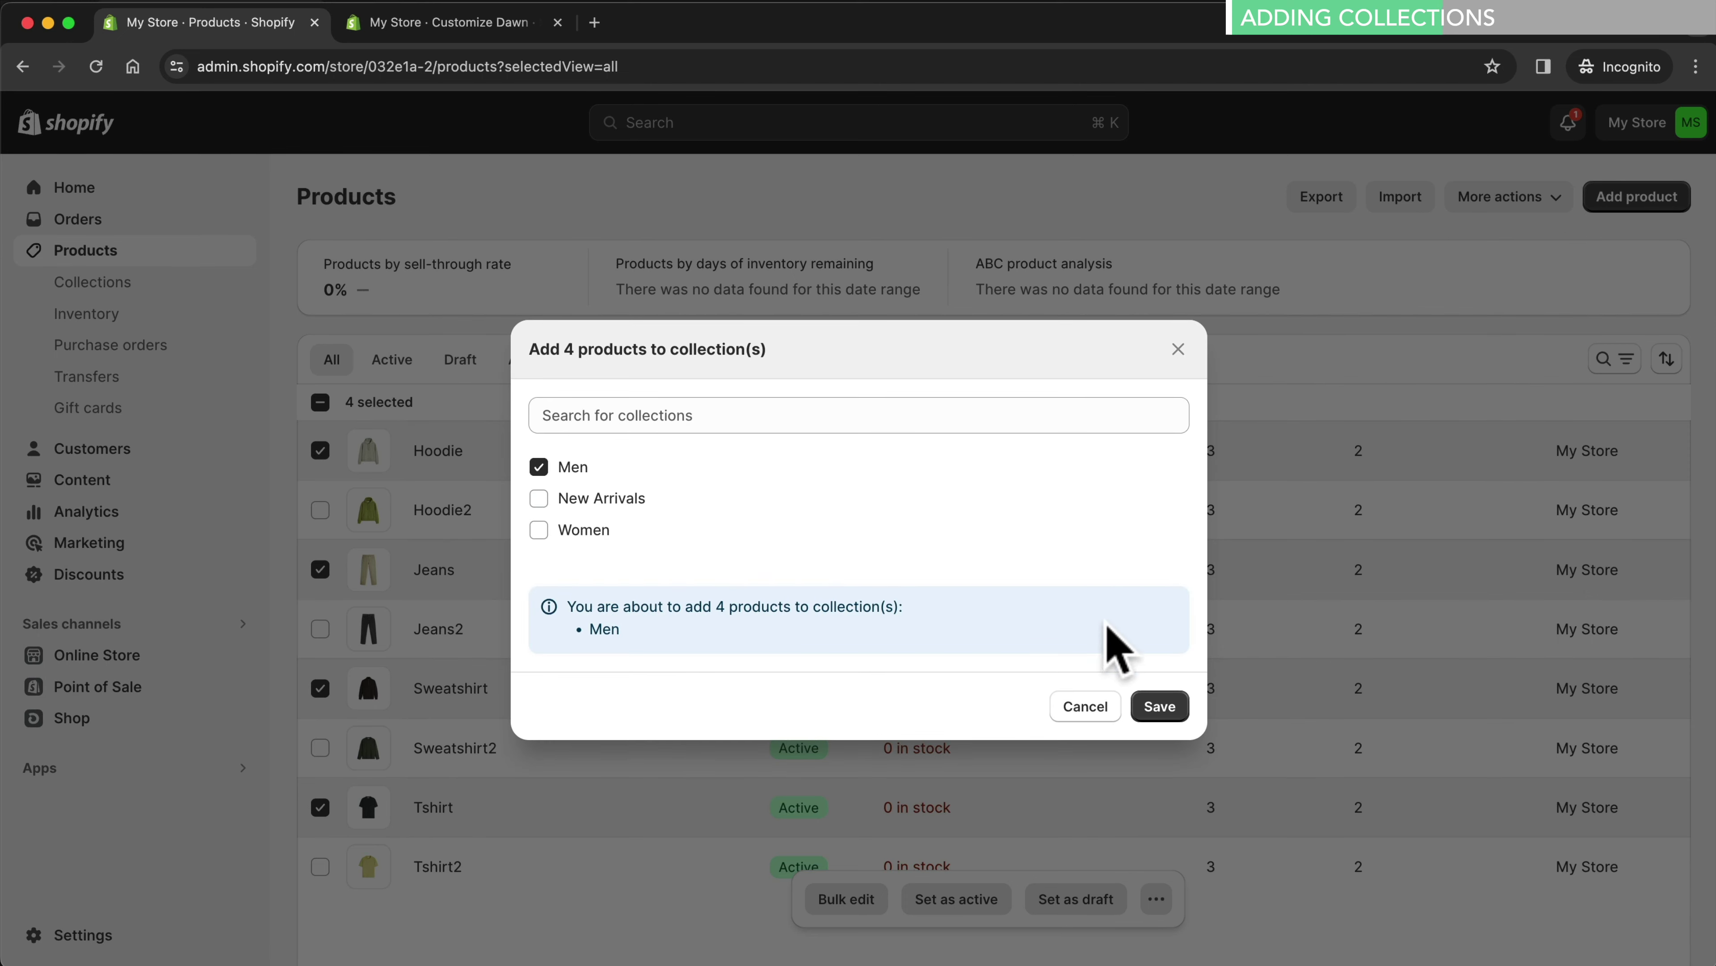
click(1154, 712)
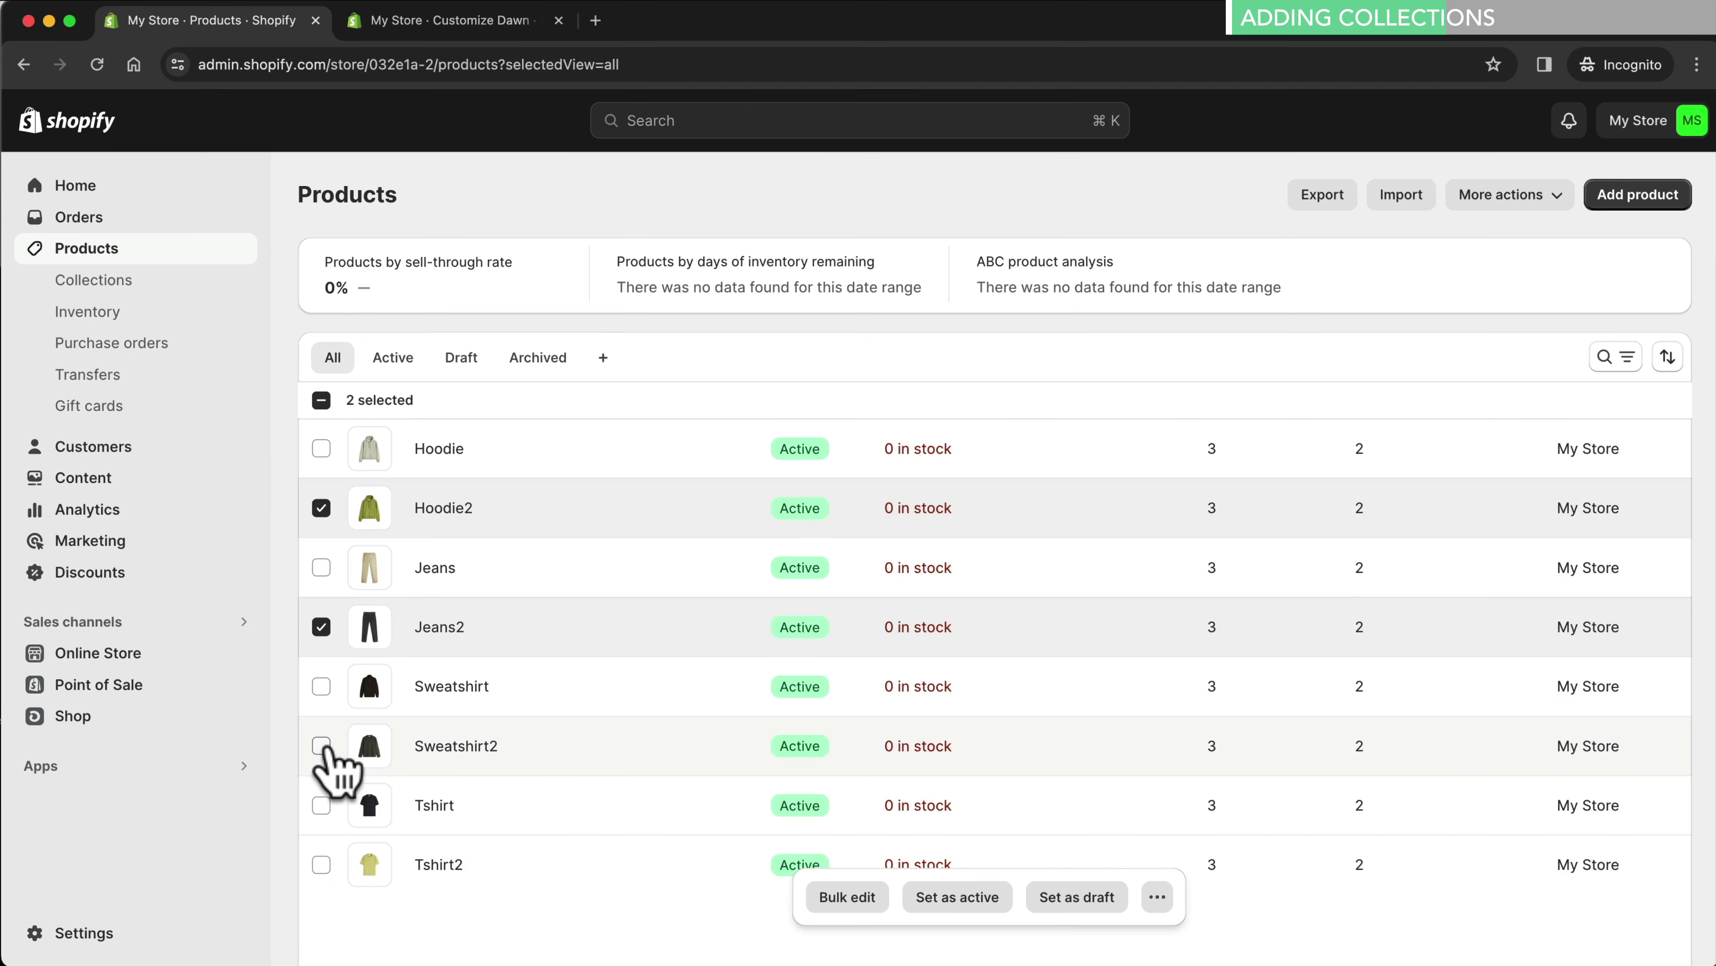
Add Hoodie2, Jeans2, Sweatshirt2 and Tshirt2 to the Women collection
click(319, 746)
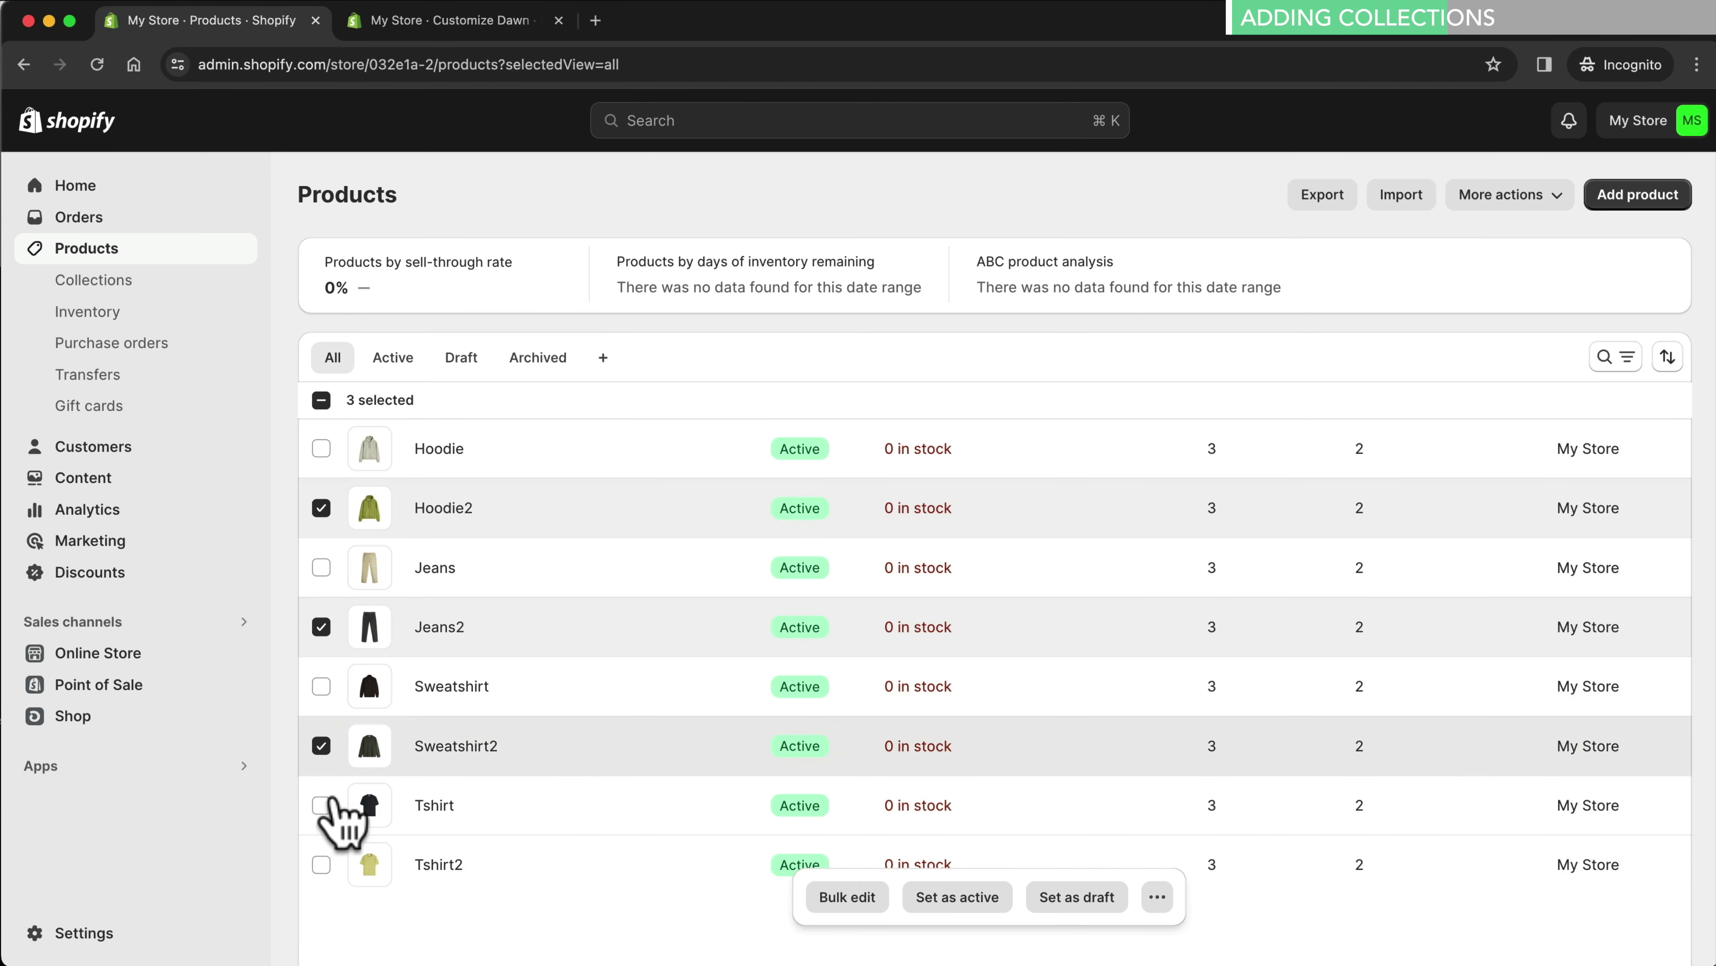
click(321, 864)
click(1158, 897)
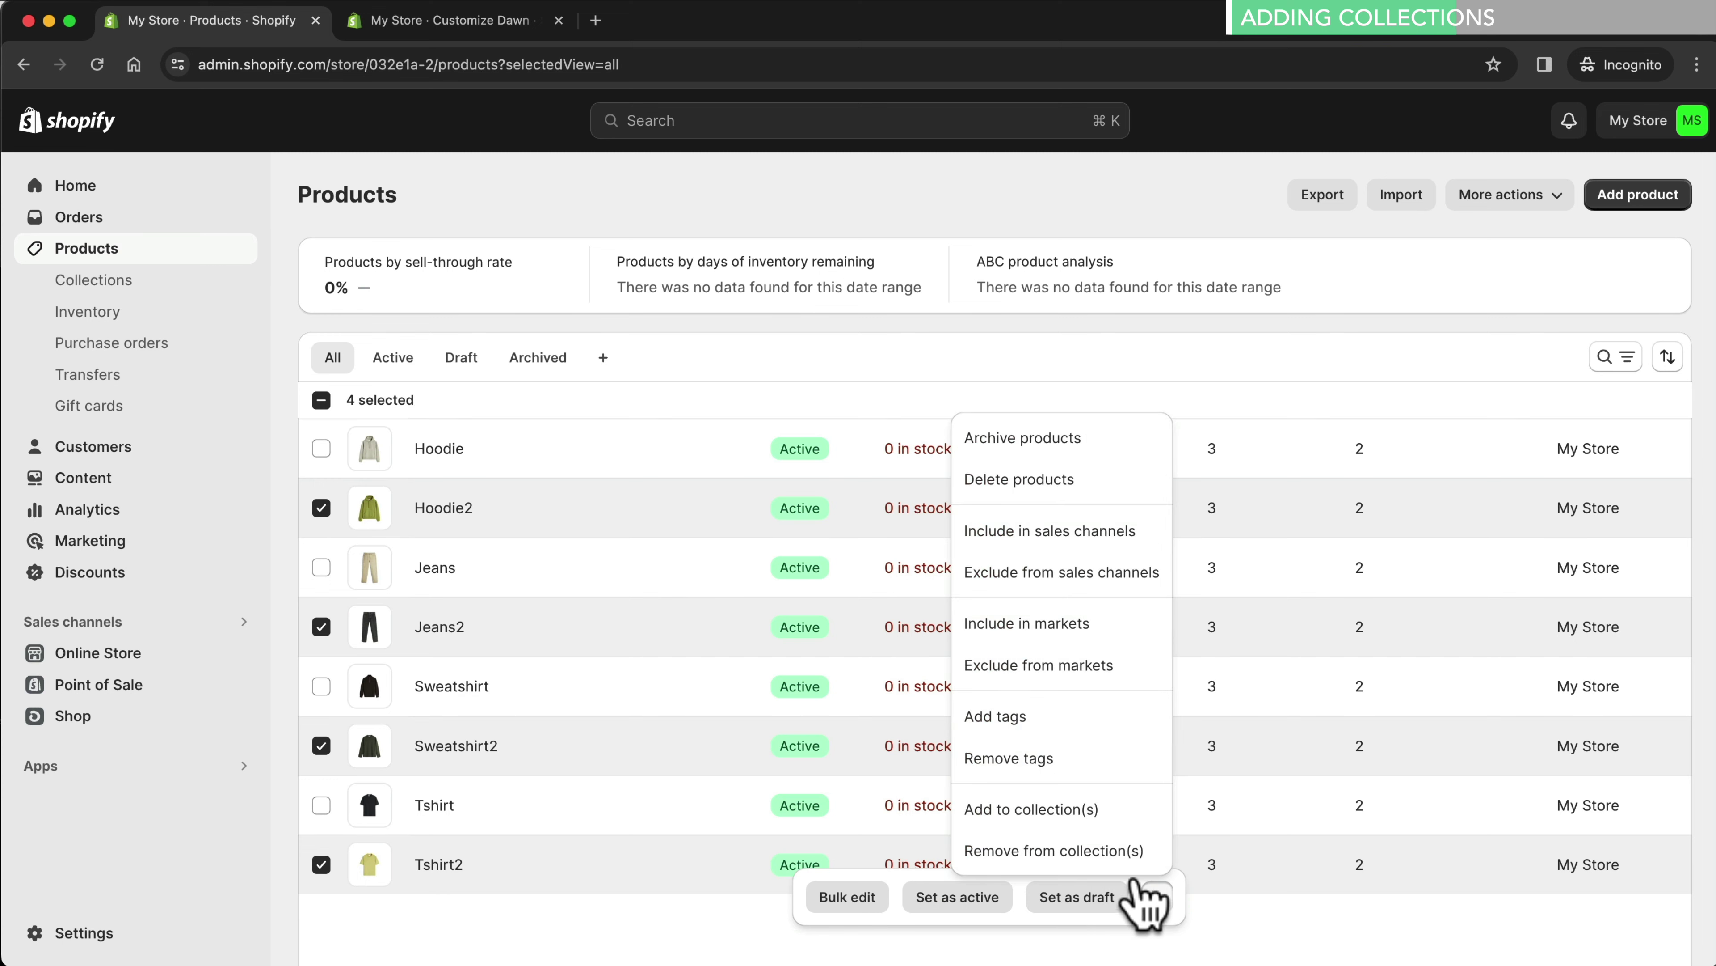
click(1099, 828)
click(1161, 717)
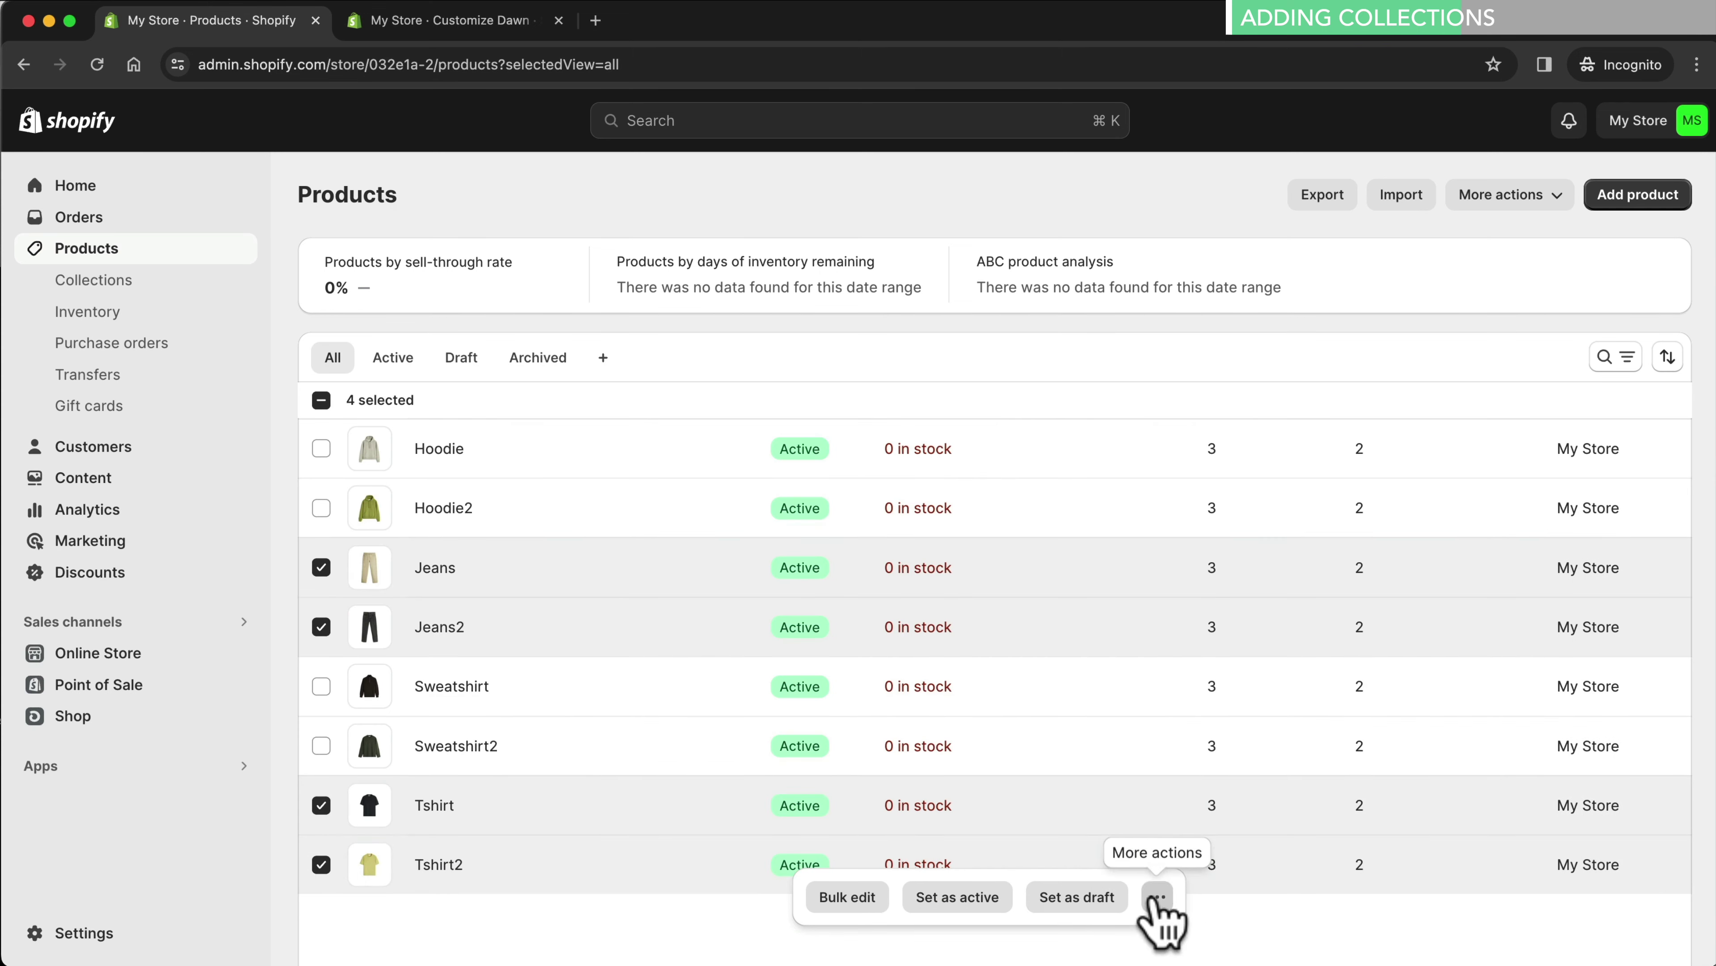
Add the selected Jeans, Jeans2, Tshirt and Tshirt2 products to the New Arrivals collection
click(1158, 897)
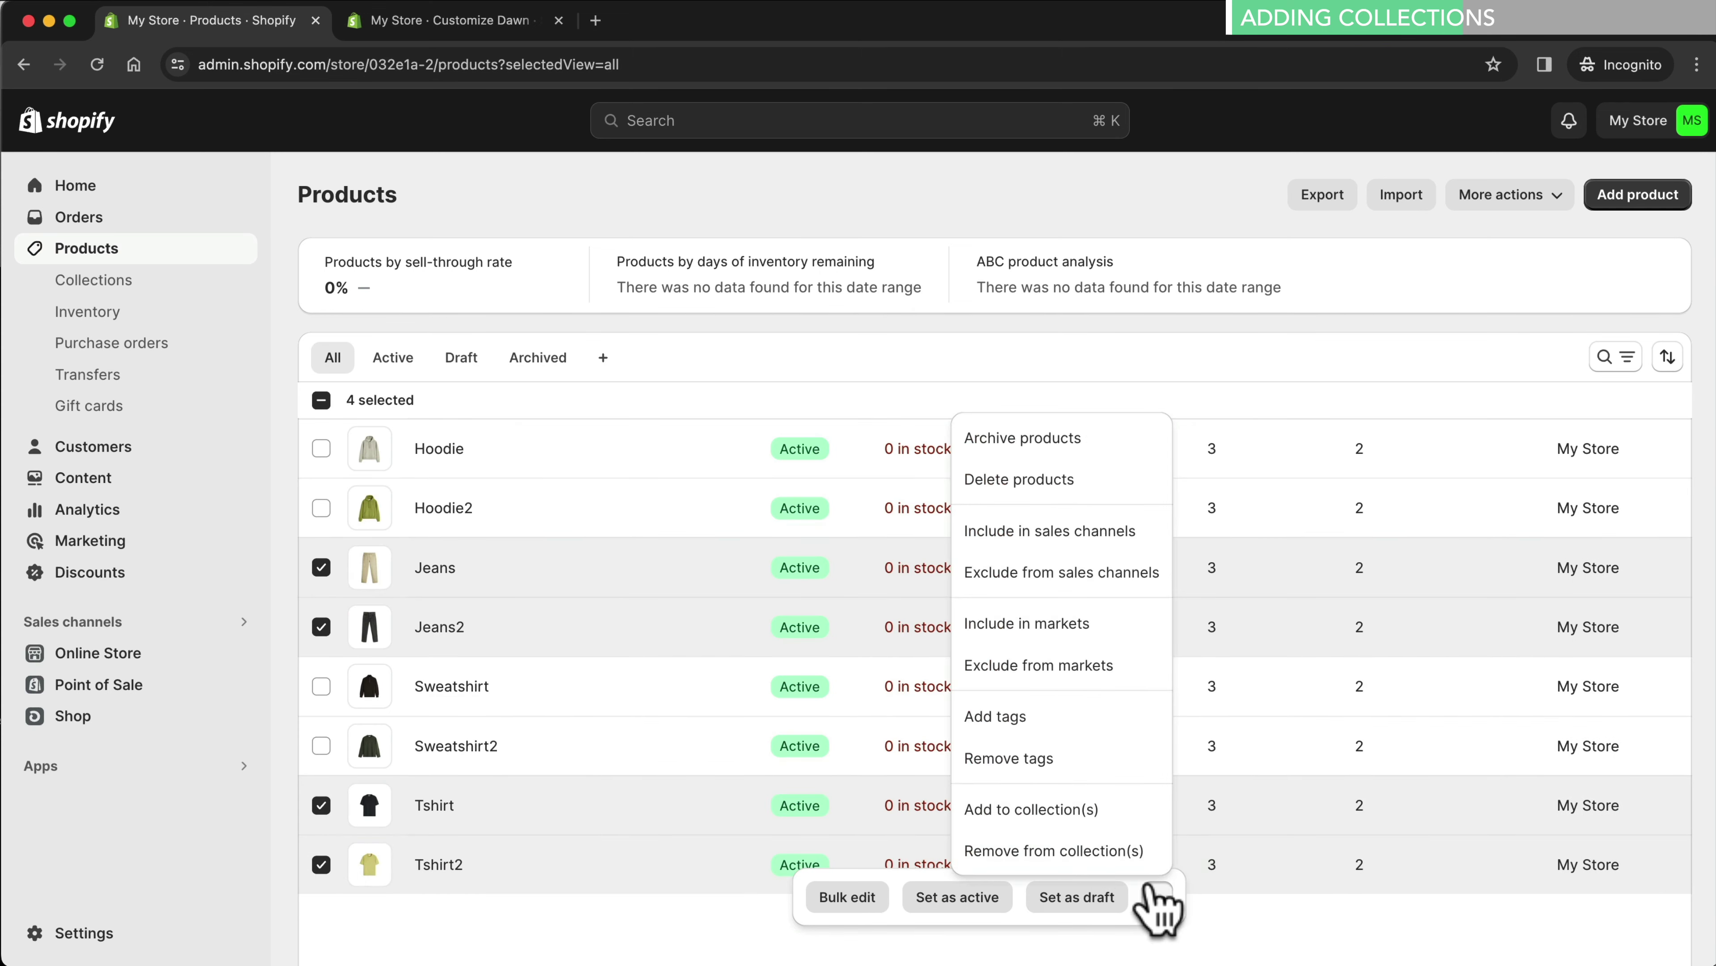
click(1105, 828)
click(611, 551)
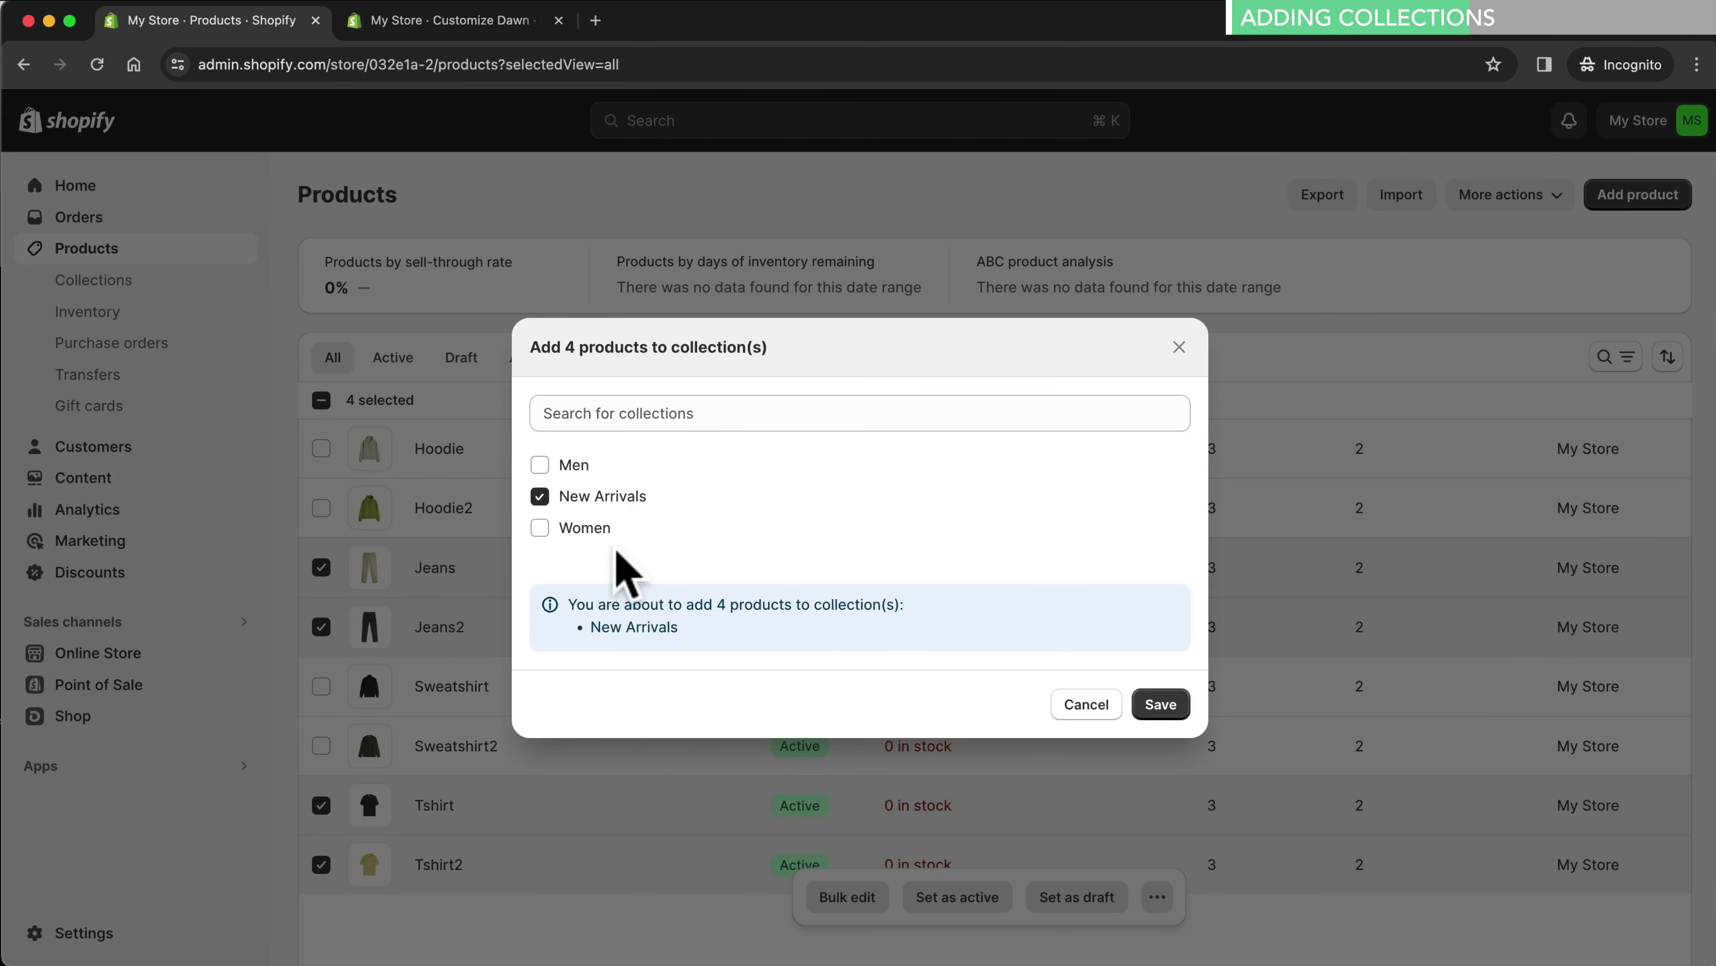
click(1162, 707)
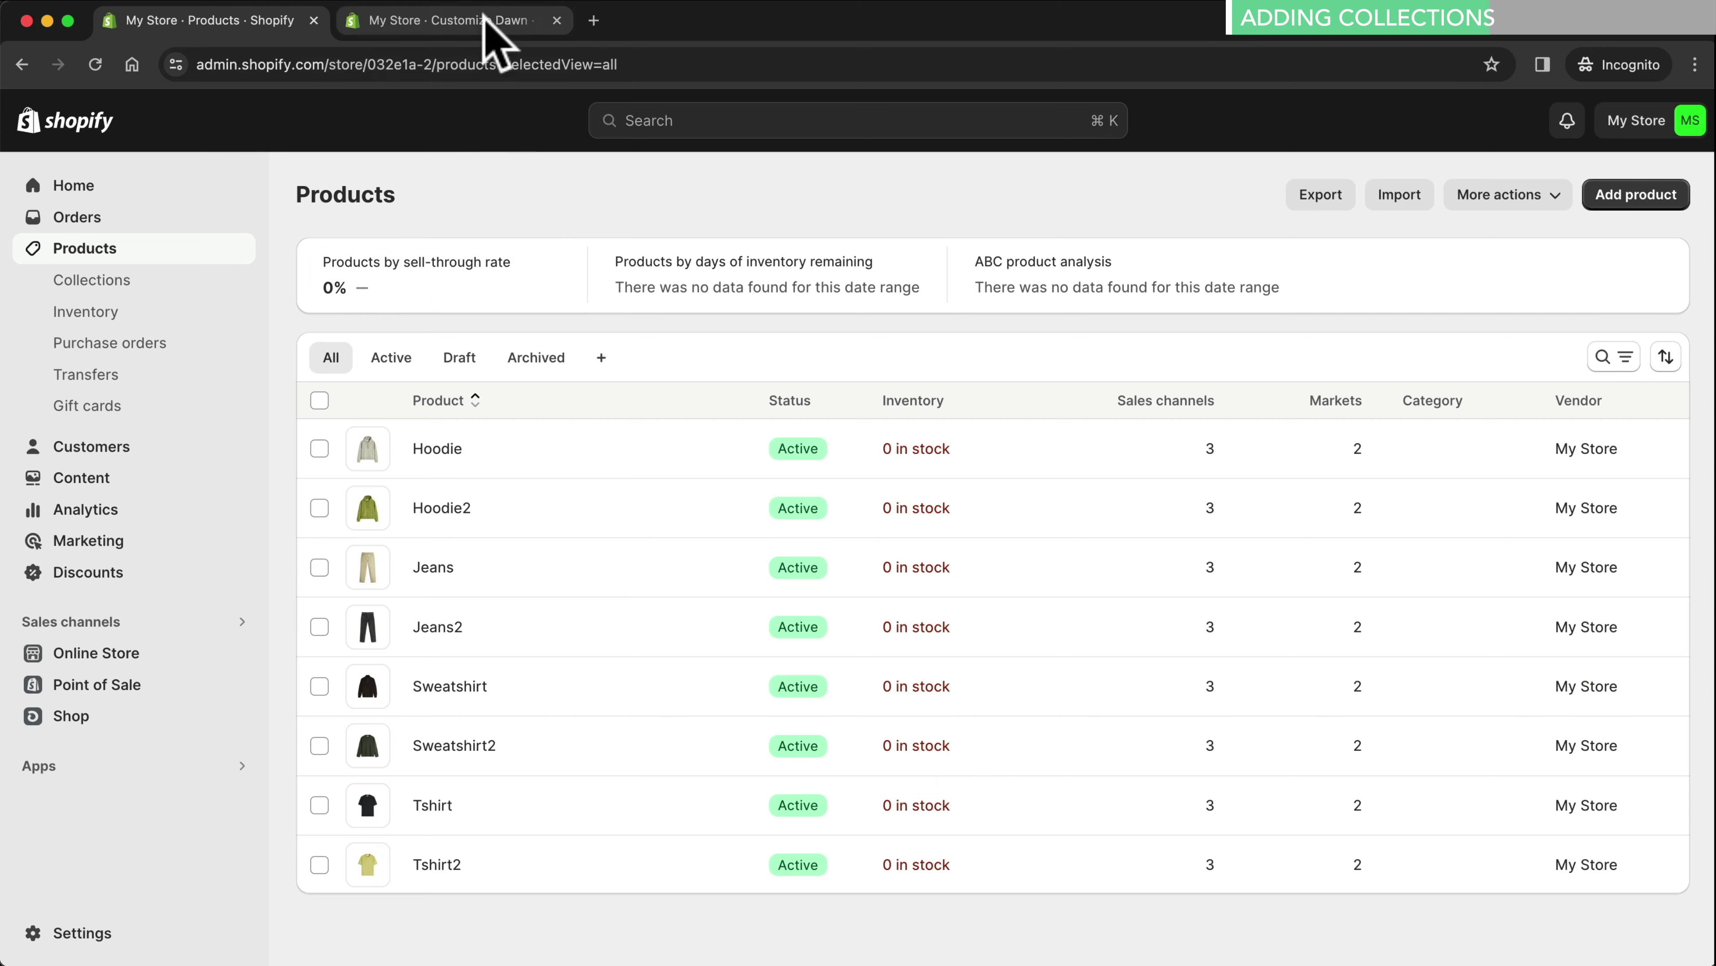
In the theme editor, switch the home page's Featured collection section to the New Arrivals collection
click(492, 28)
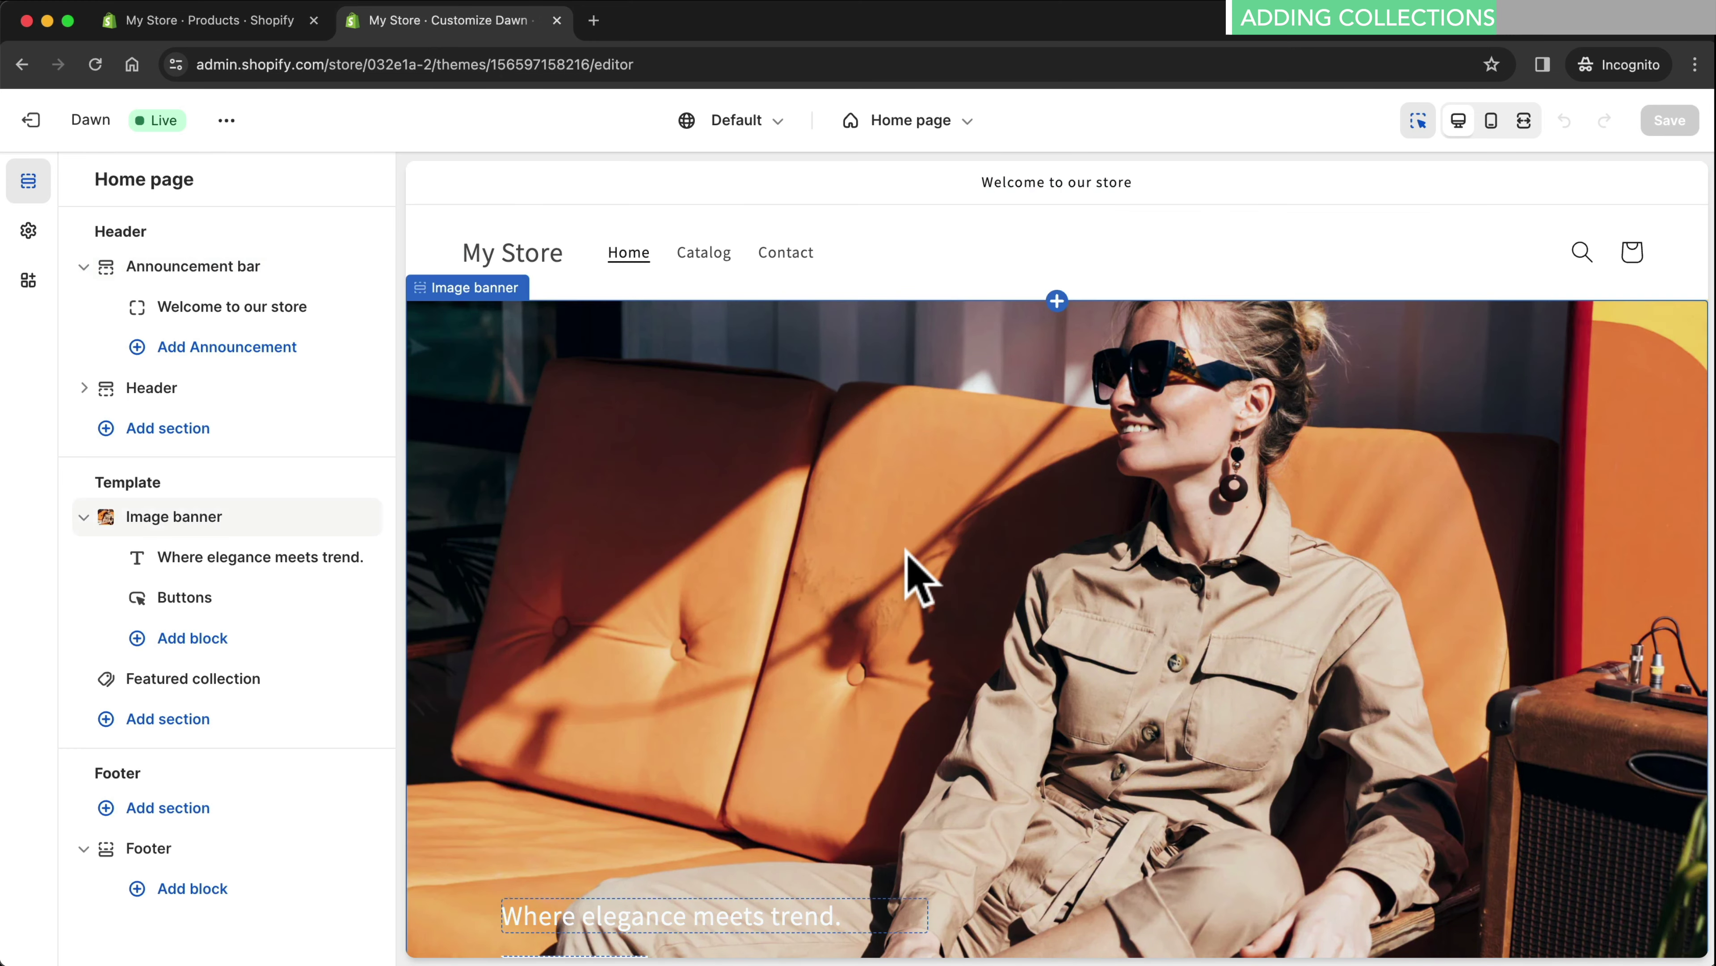
scroll(908, 574, down, 3)
scroll(909, 575, down, 10)
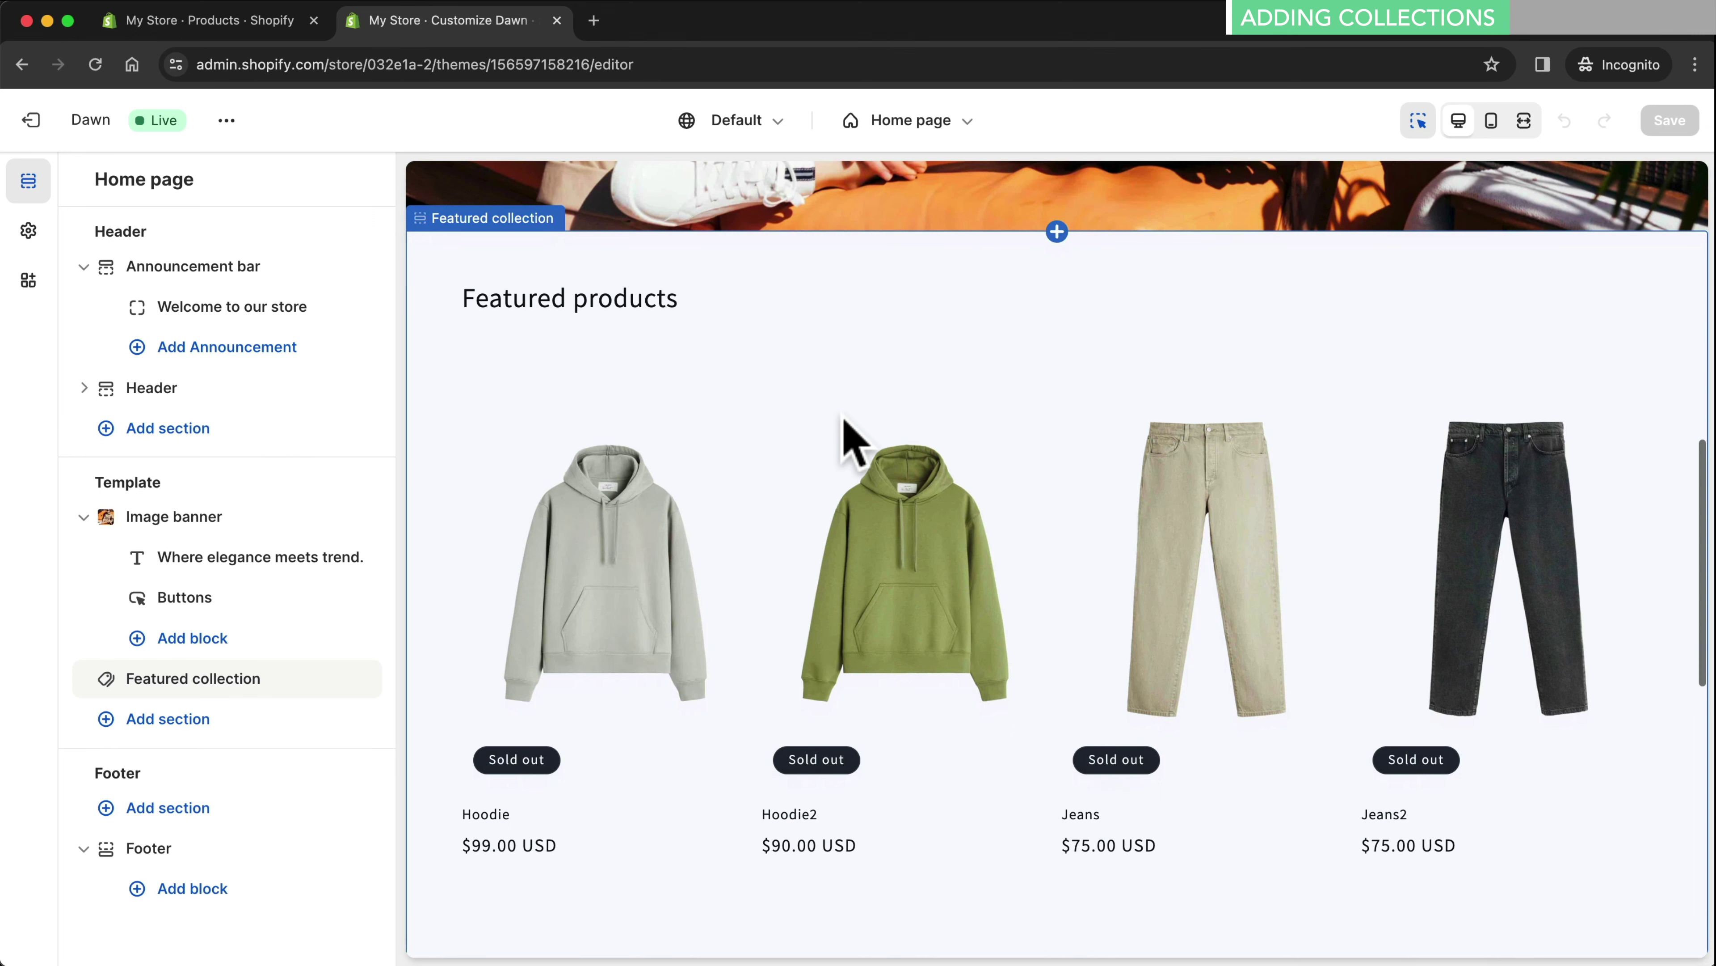
click(847, 437)
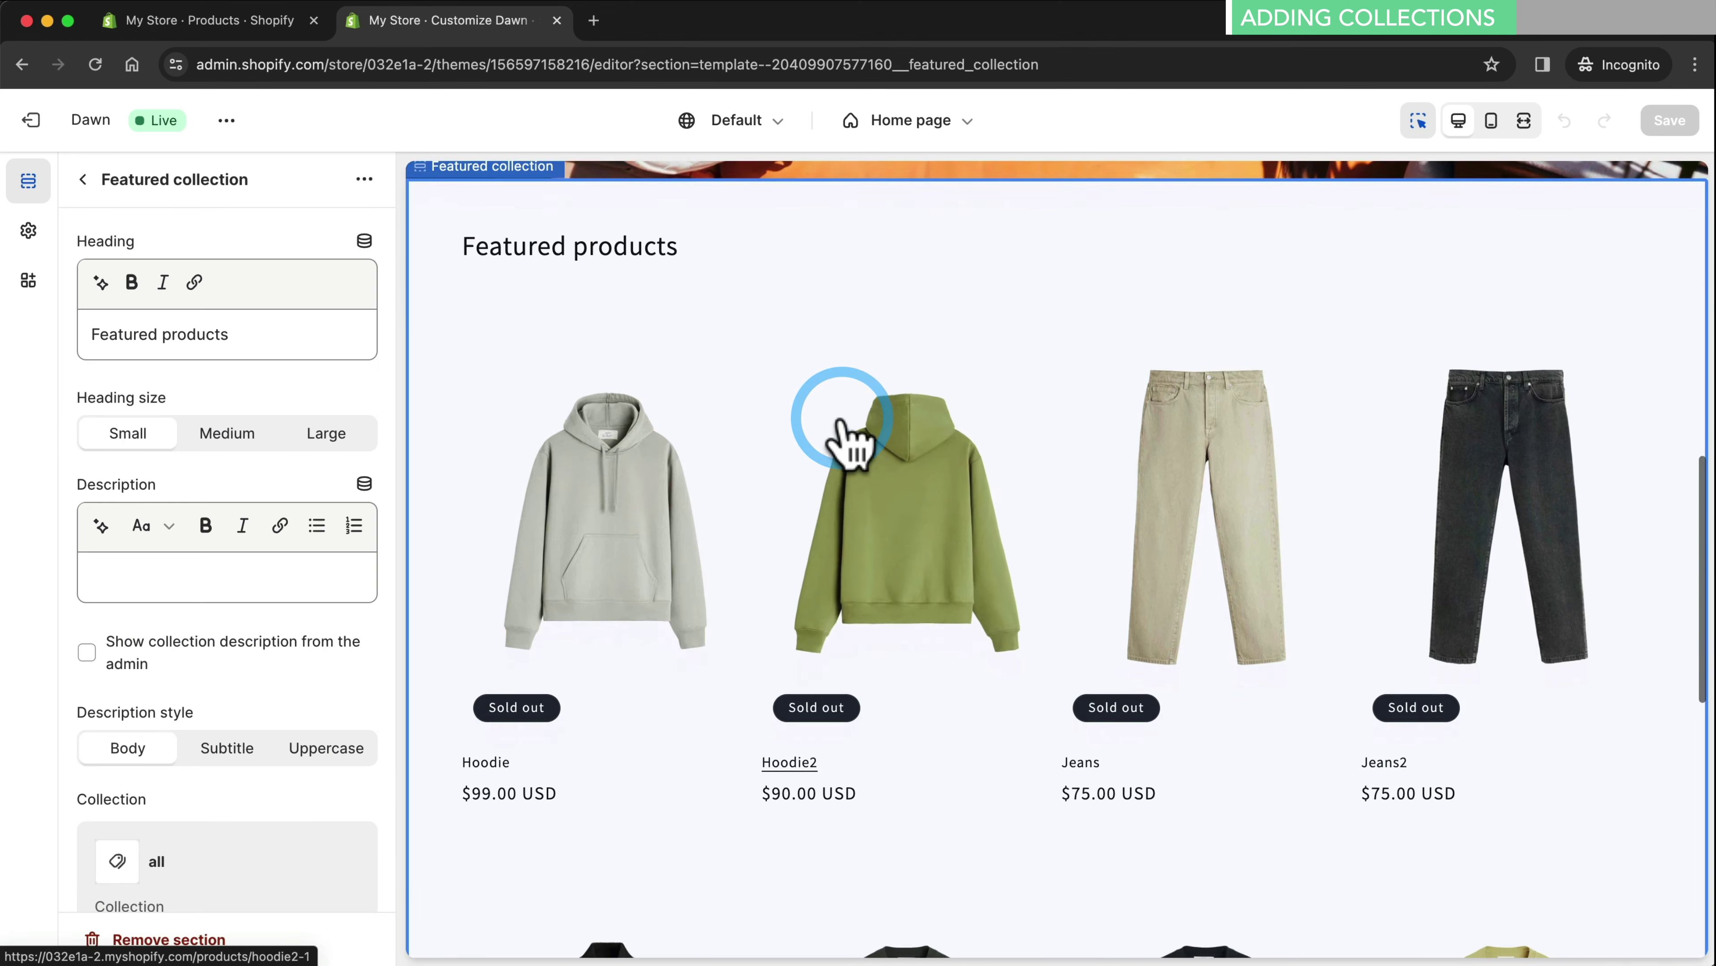
scroll(223, 743, down, 2)
click(199, 872)
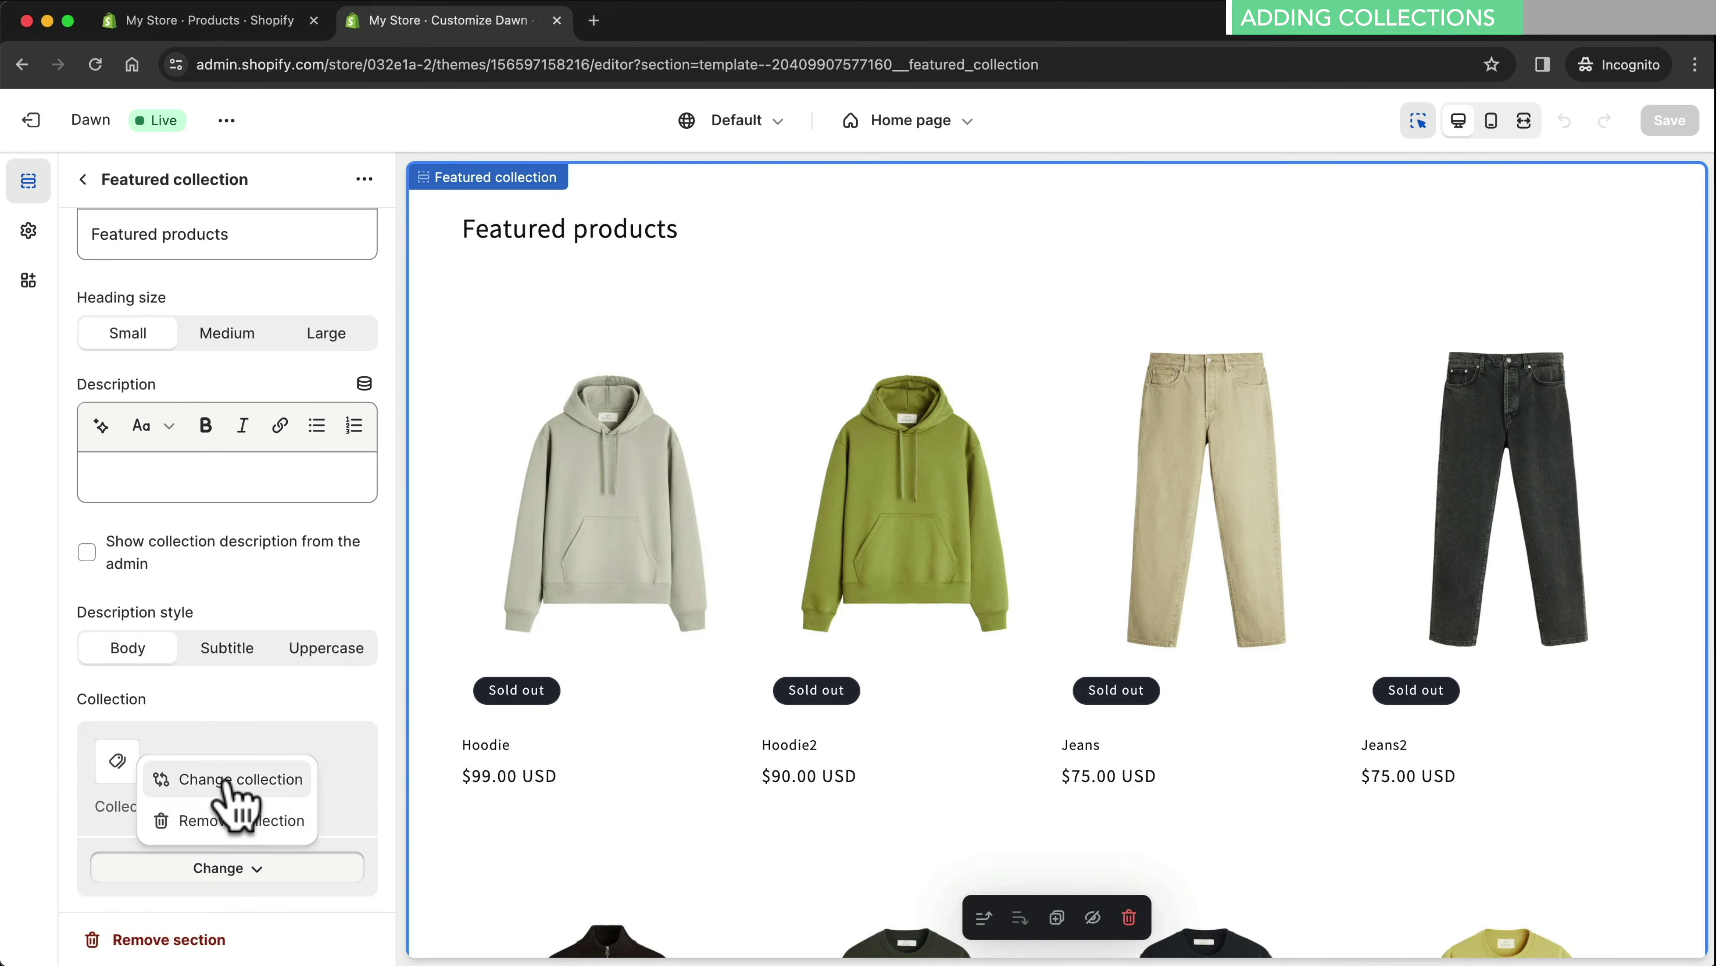
click(179, 784)
click(181, 433)
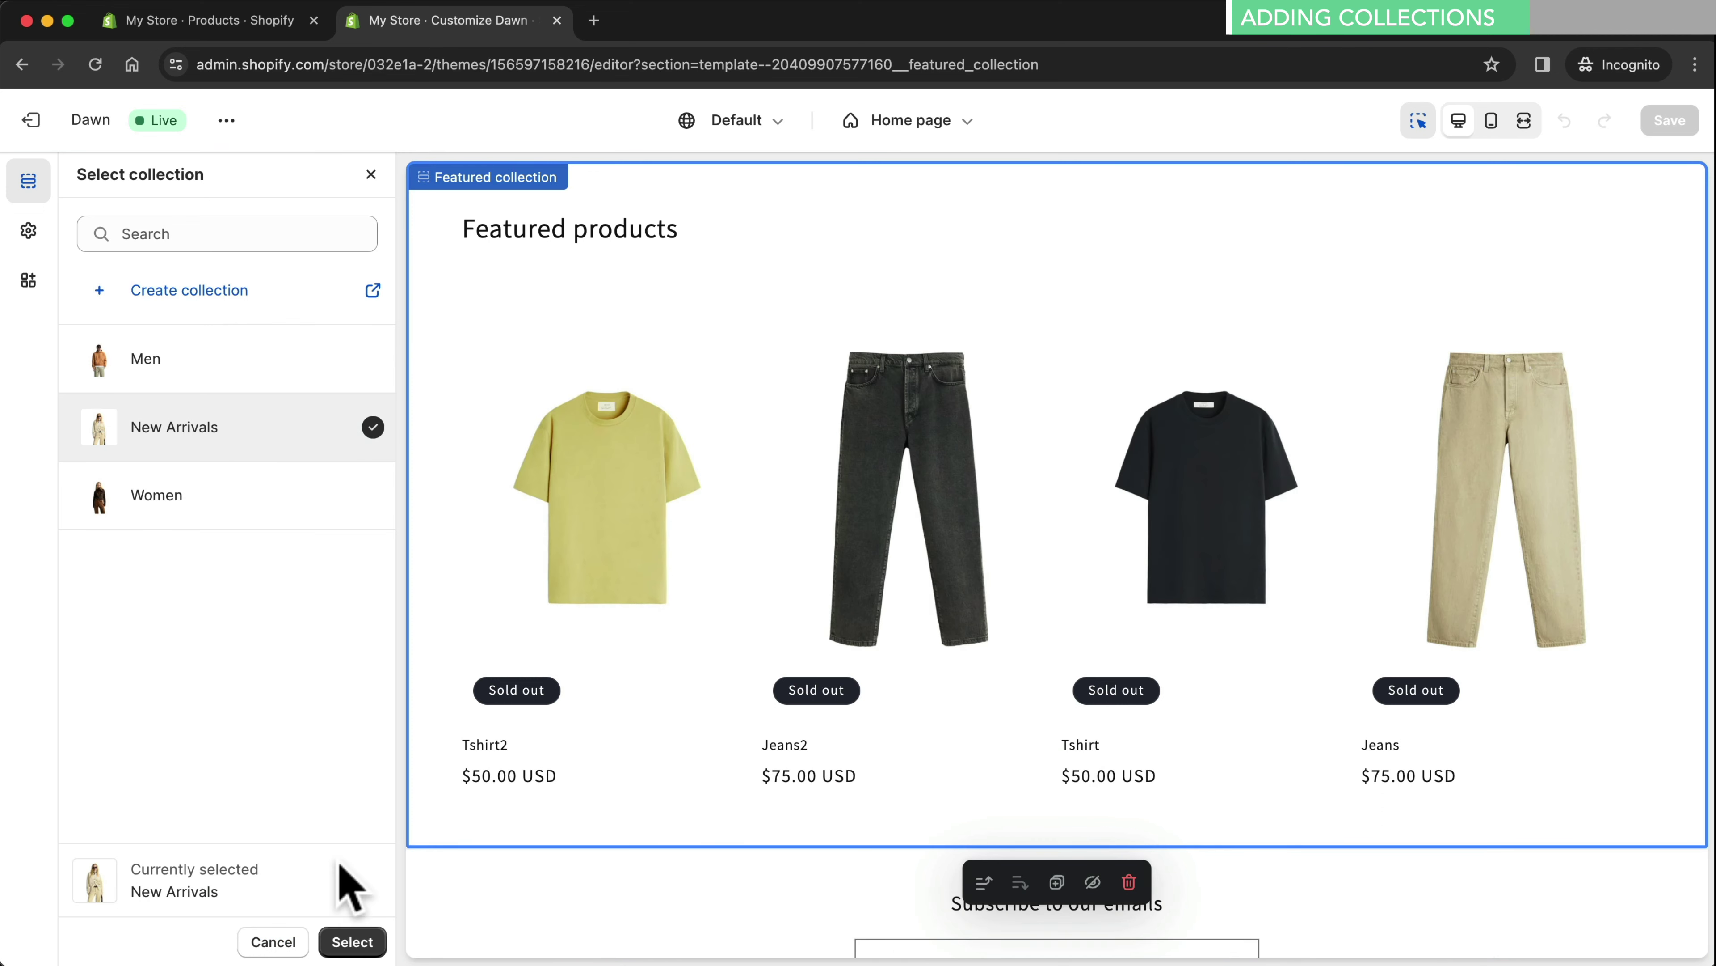
click(358, 940)
Set the Featured collection heading to "New Arrivals" and its description to "Check out our new stock", save, and return to the section list
scroll(358, 943, up, 2)
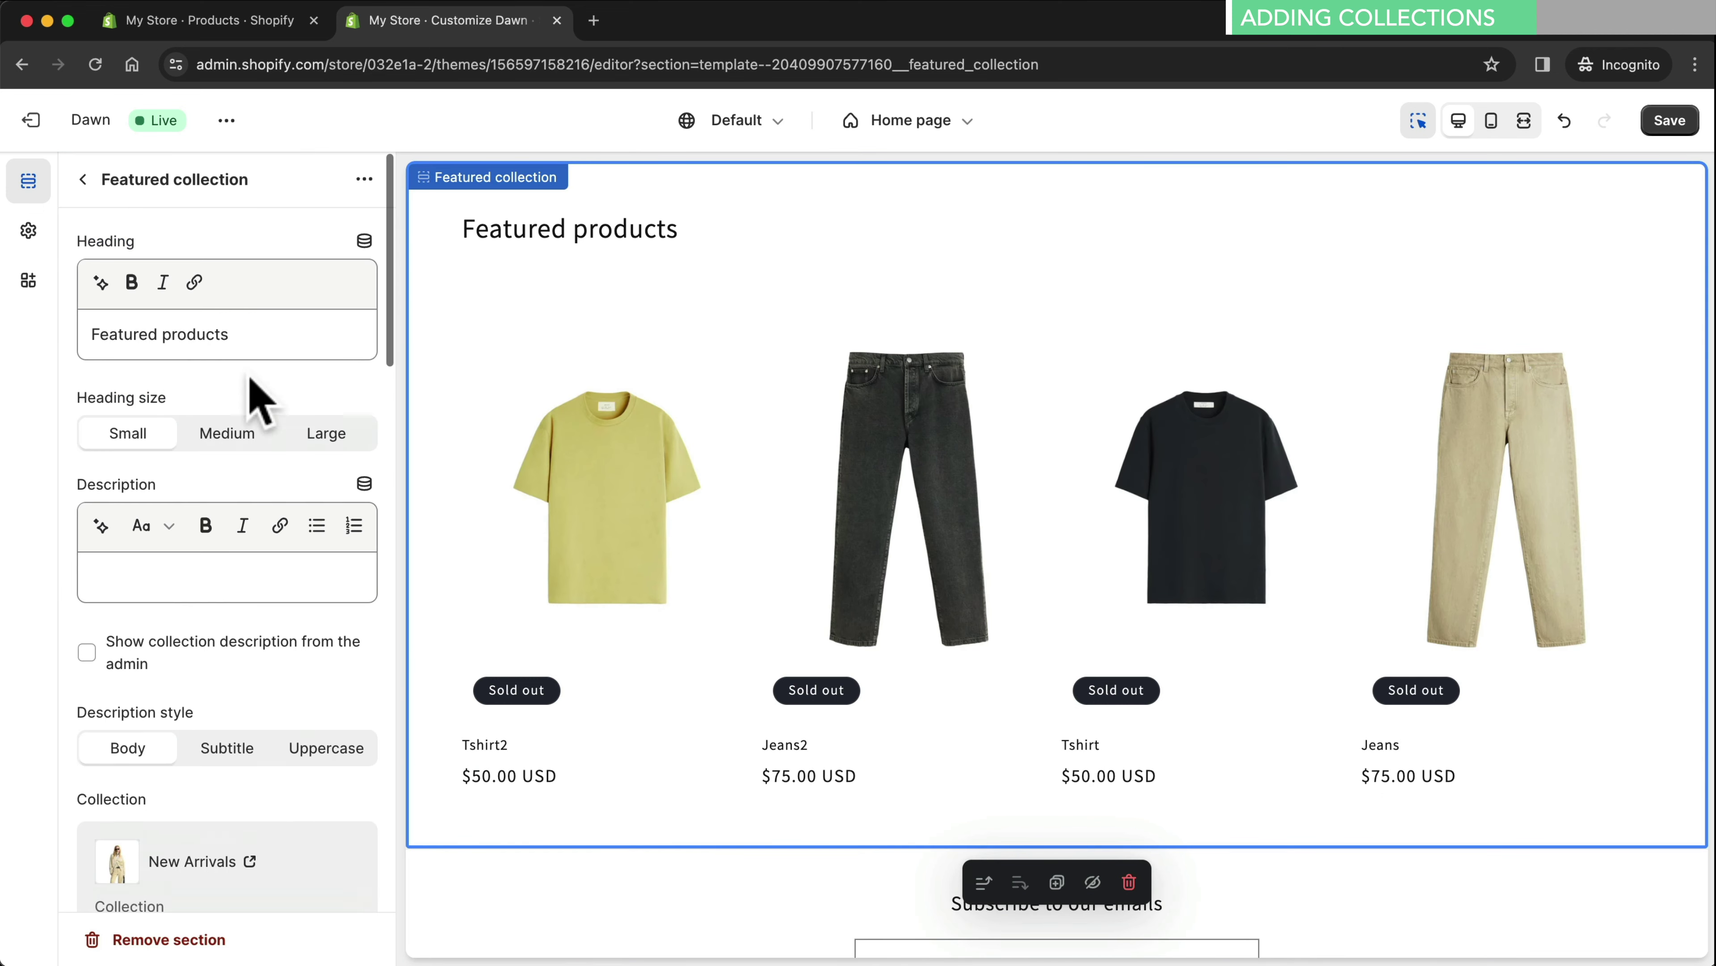
drag(230, 334, 64, 344)
text(New Arrivals)
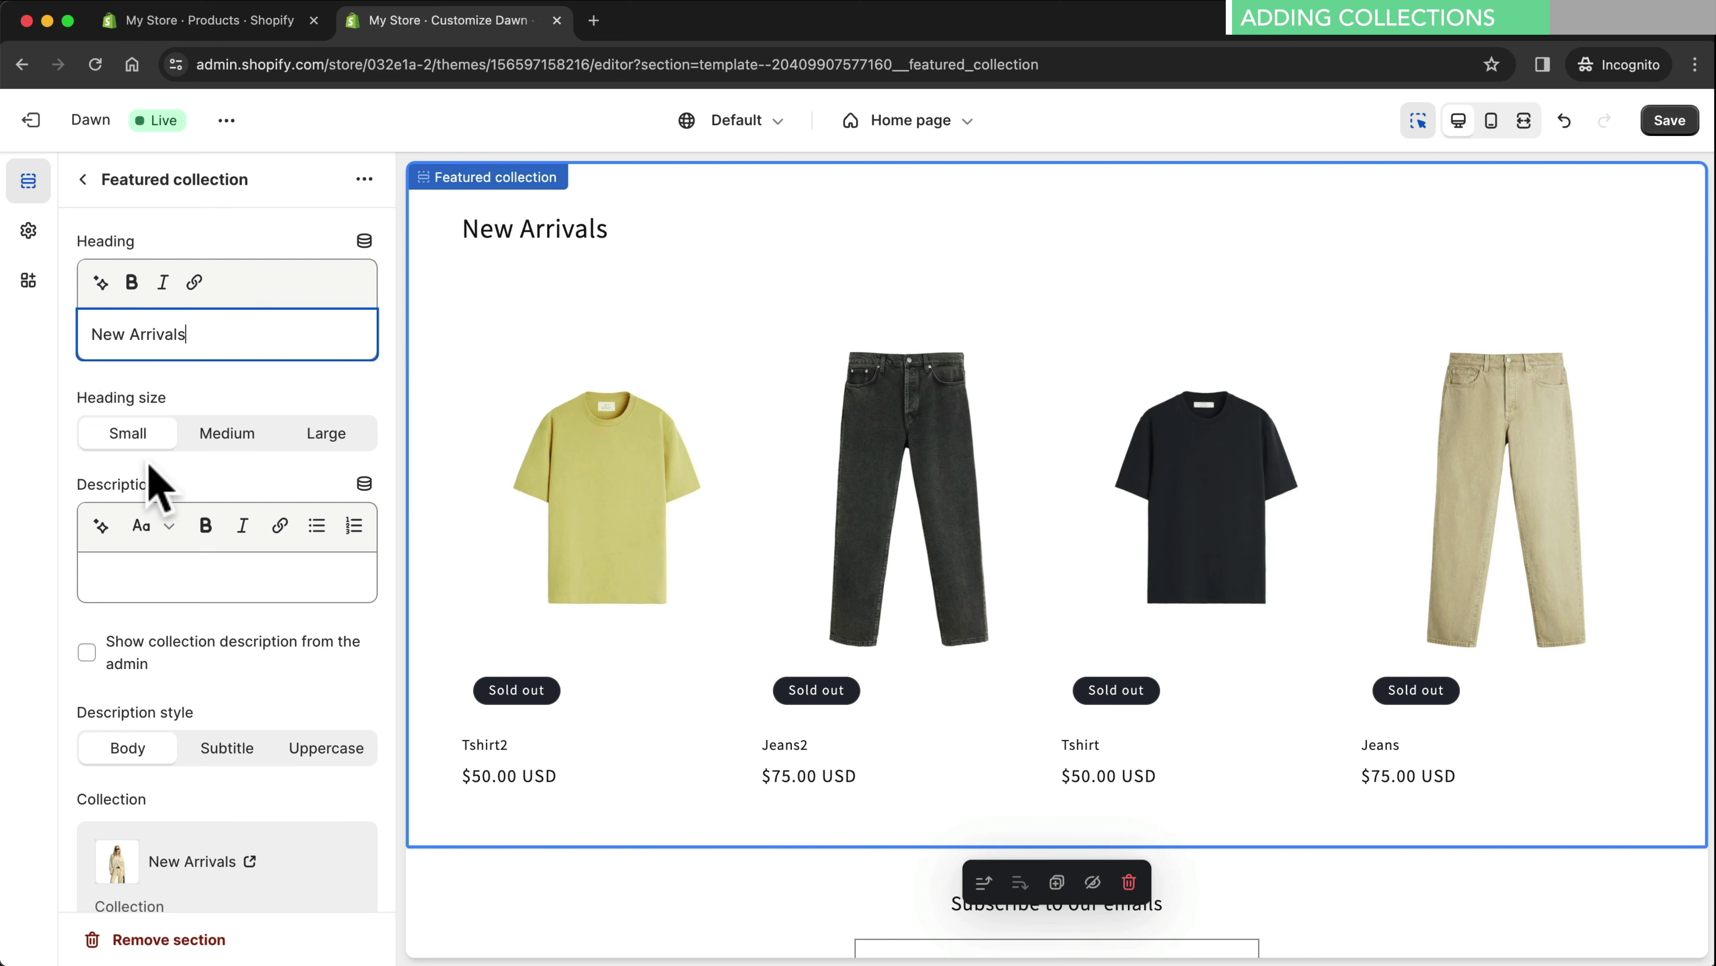
click(144, 573)
text(Check out our new stock)
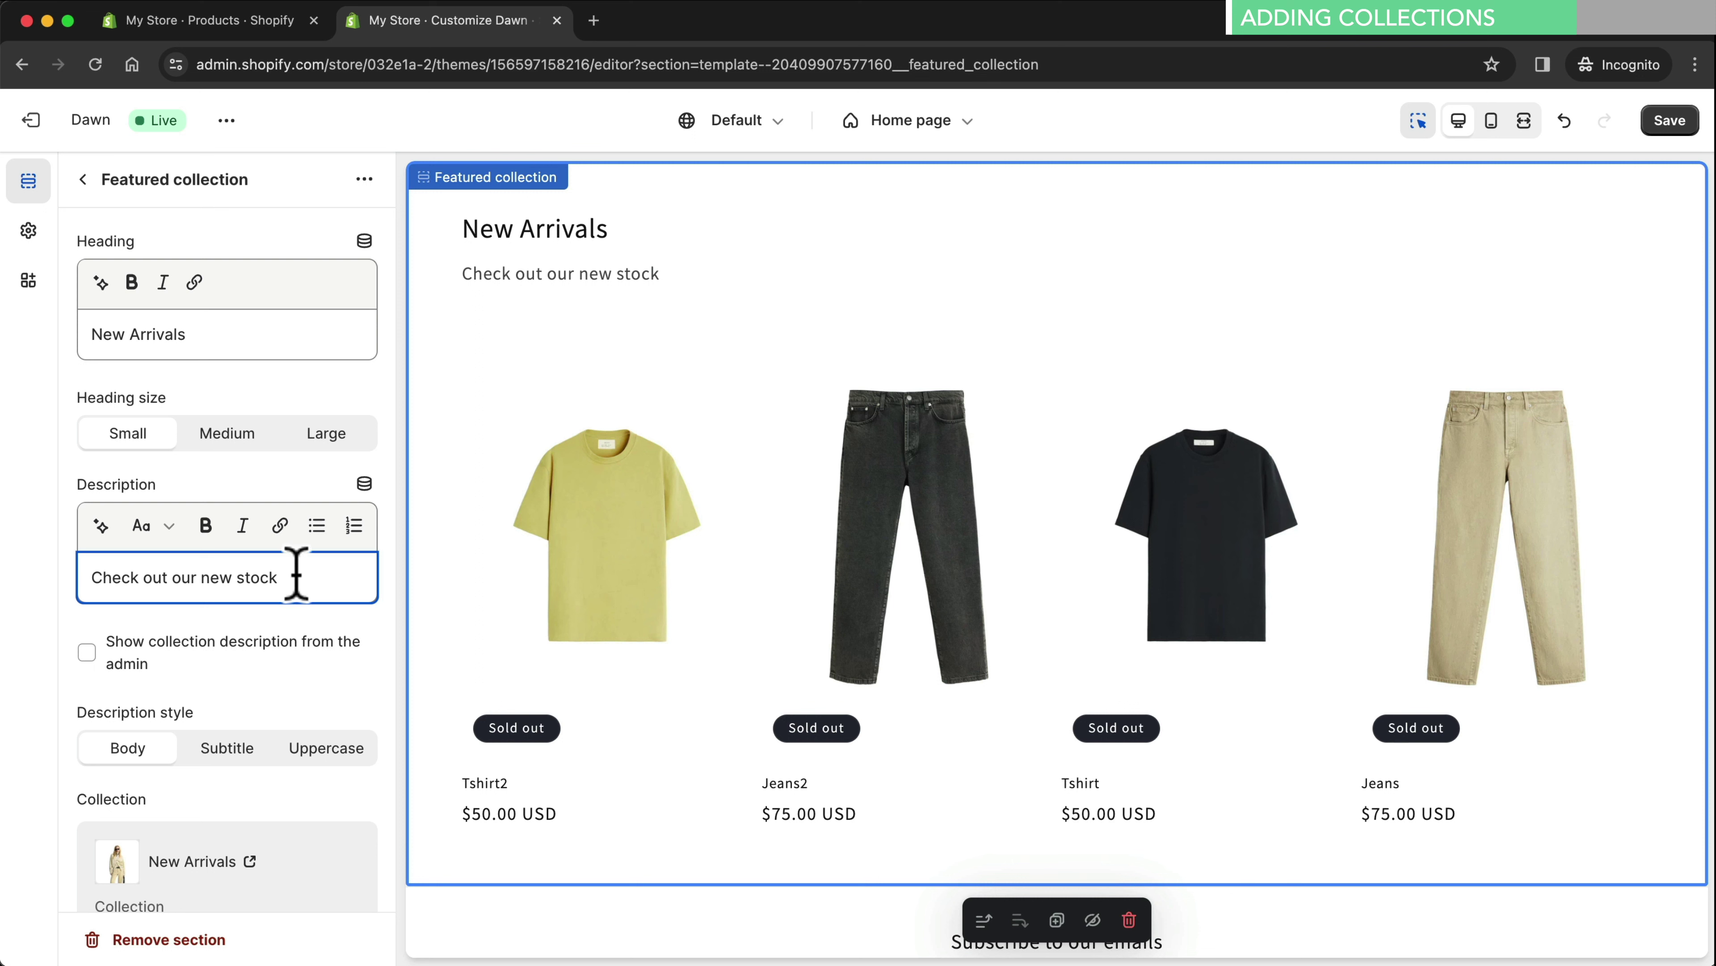
click(83, 179)
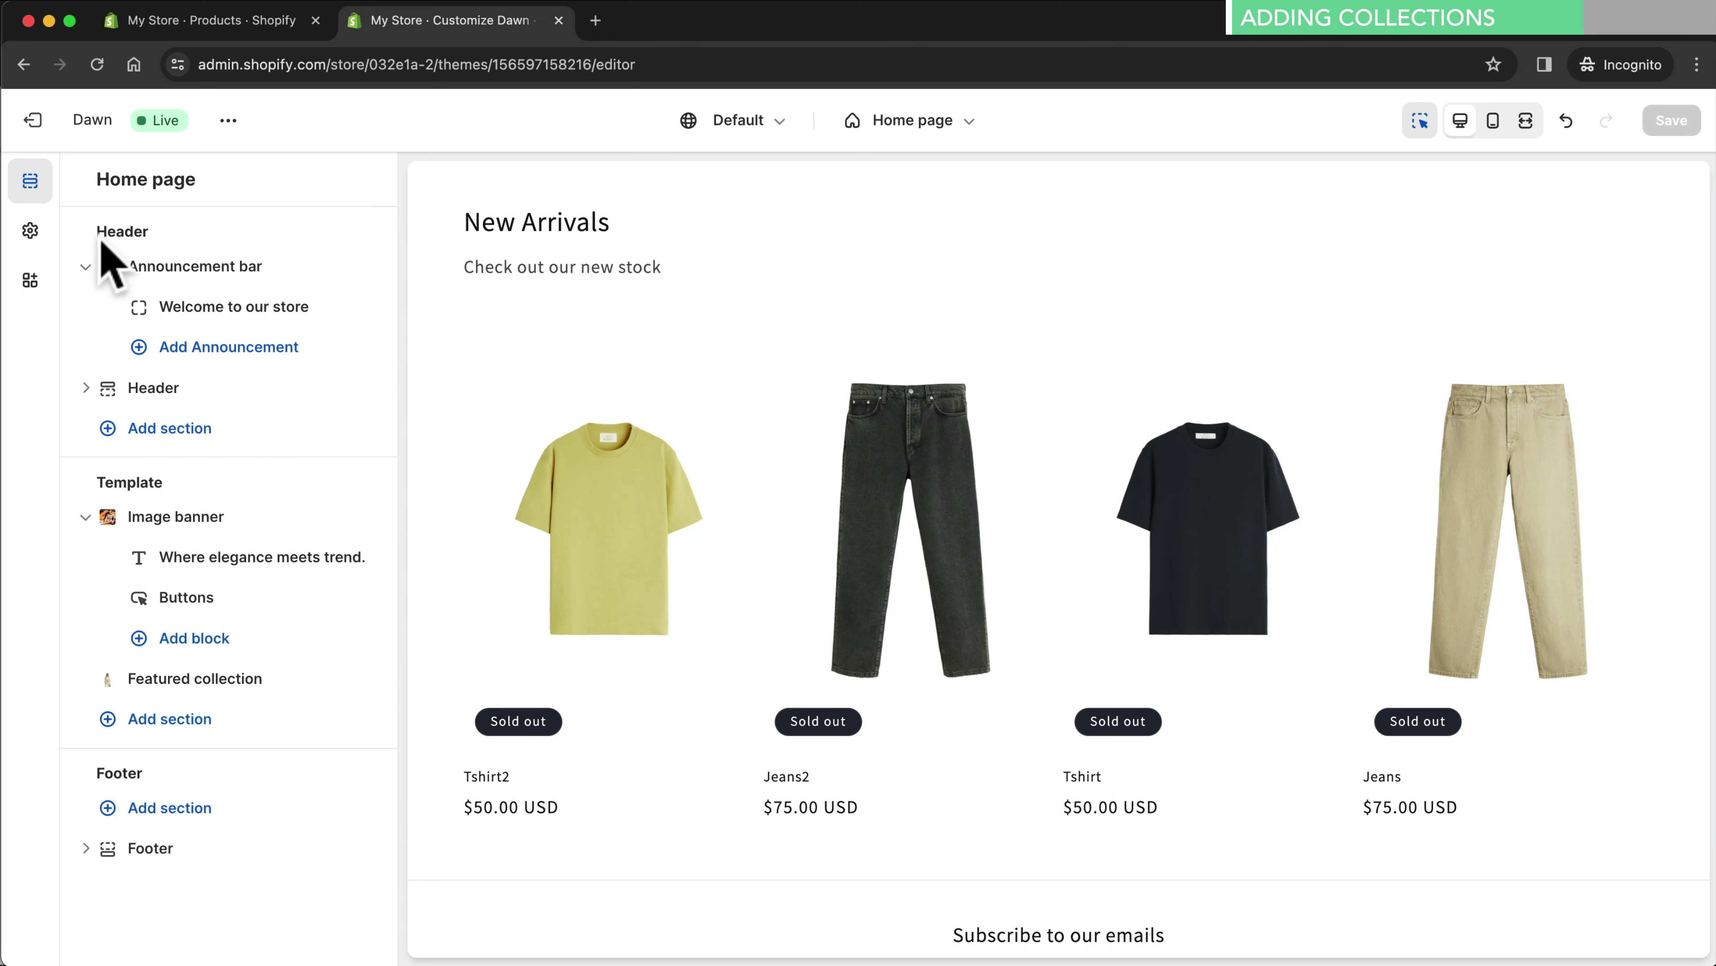
Add a Collection list section below Featured collection on the home page and set its desktop columns to 2
click(166, 718)
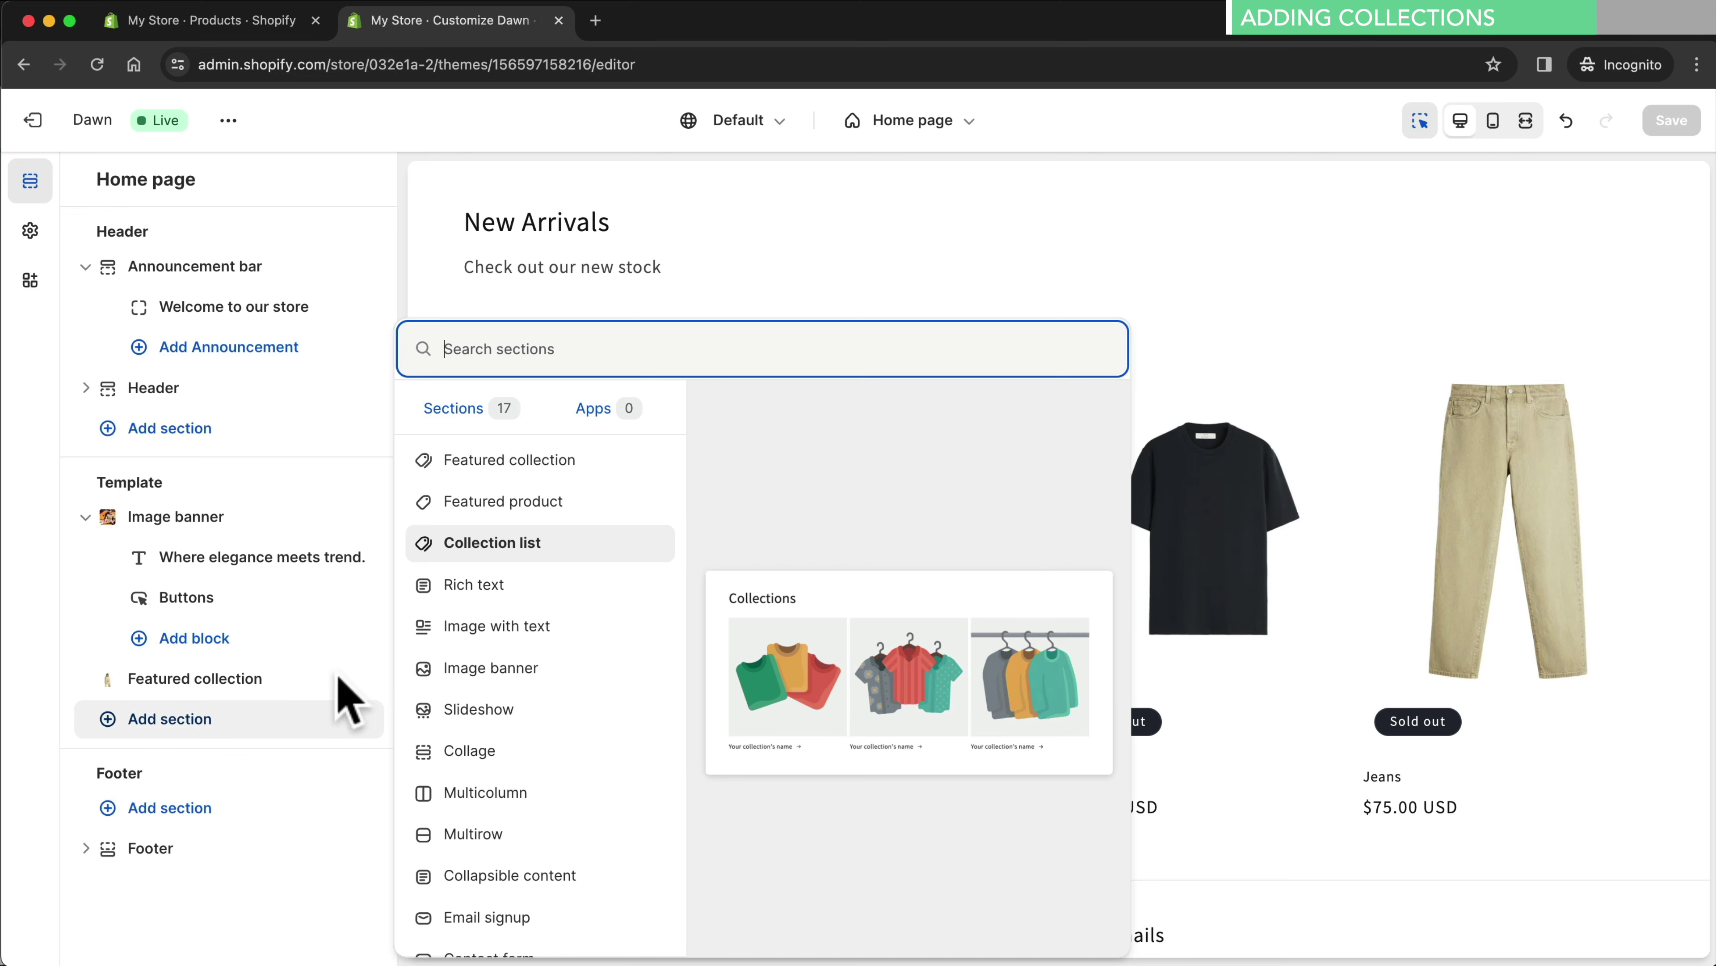
click(489, 543)
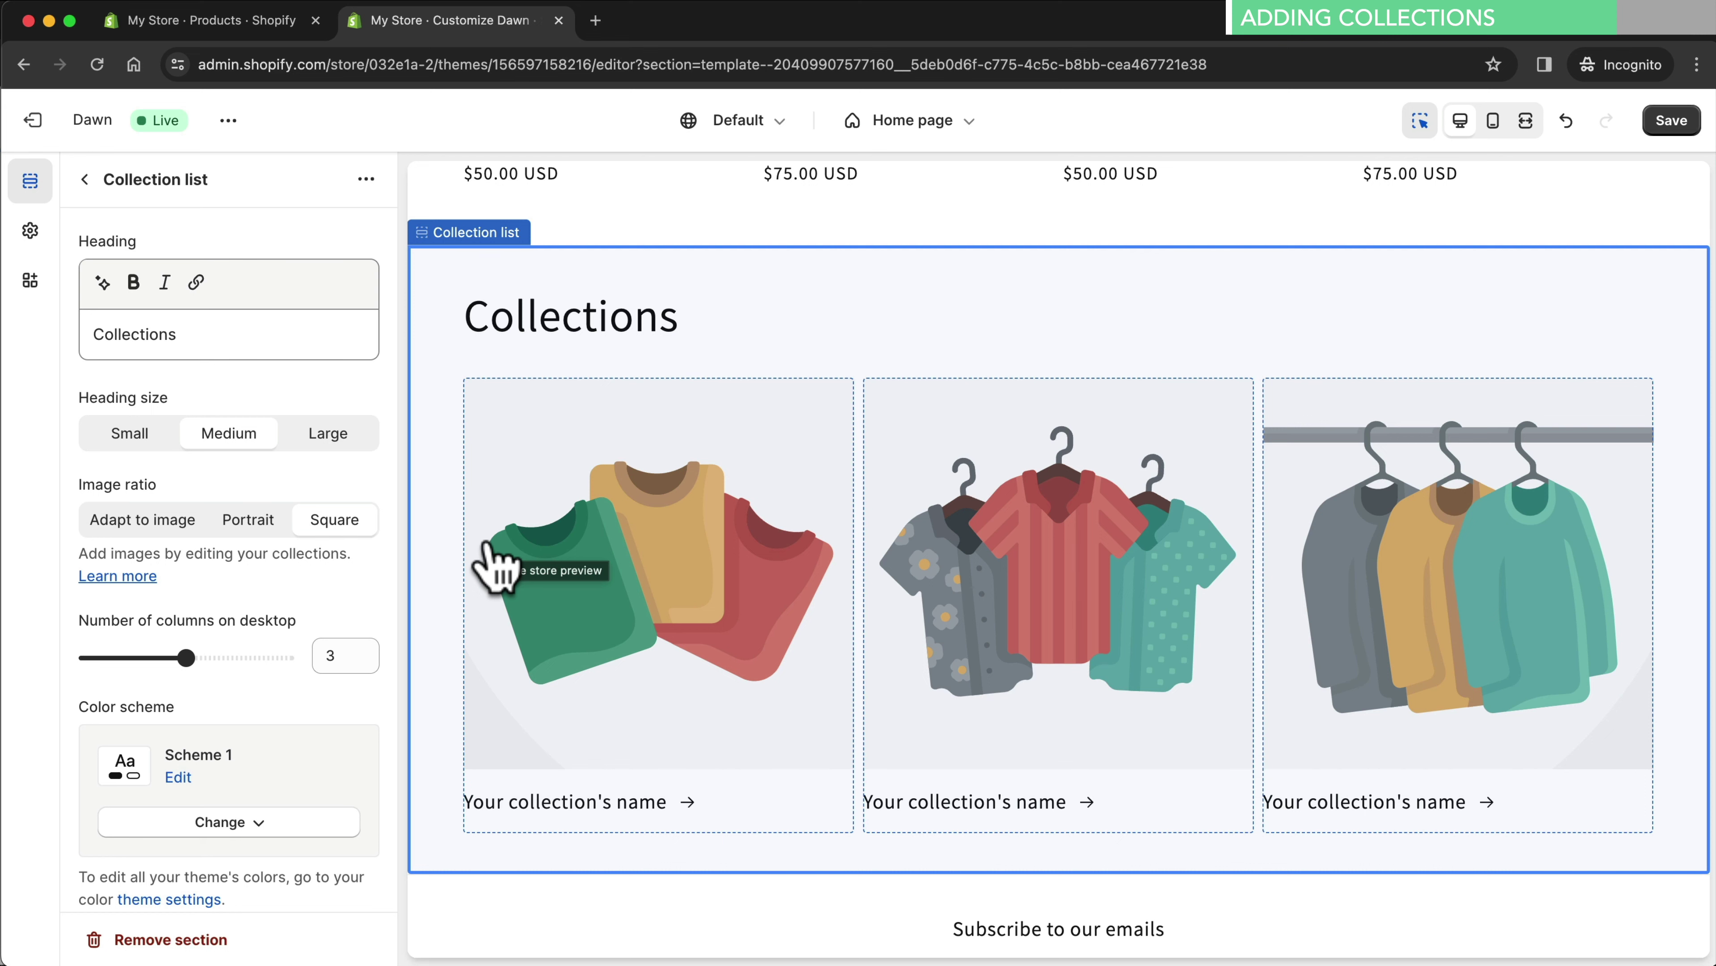
drag(188, 657, 141, 659)
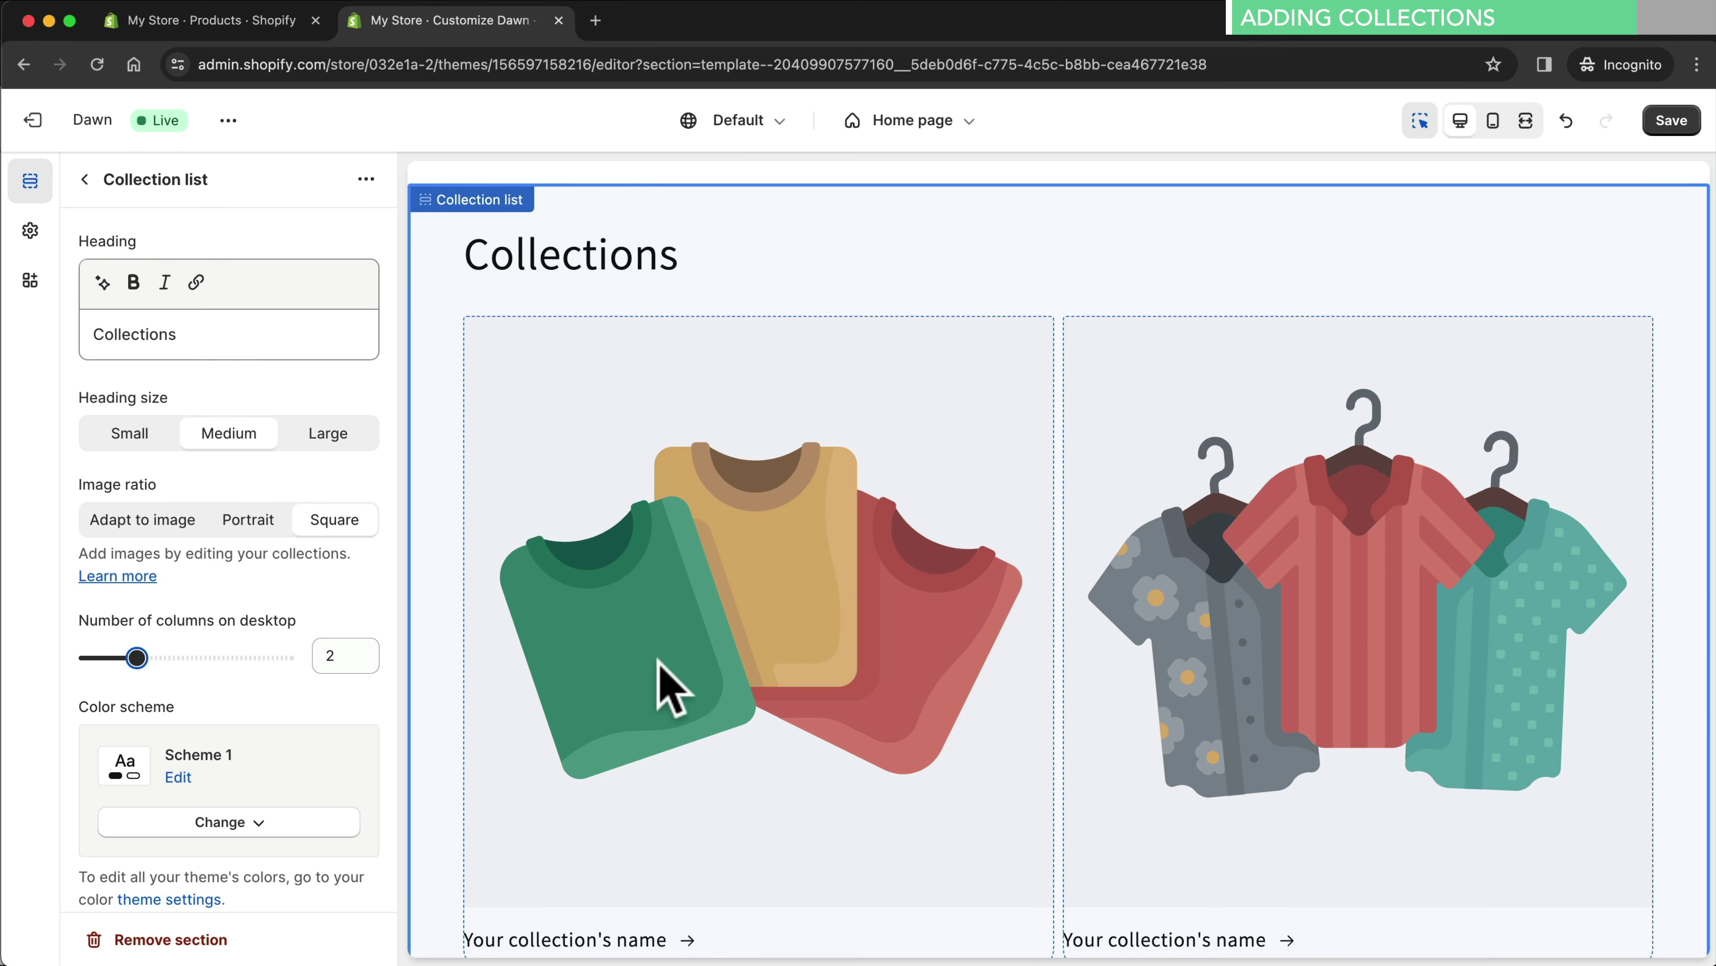
Remove the third collection block from the Collection list section
scroll(670, 690, down, 10)
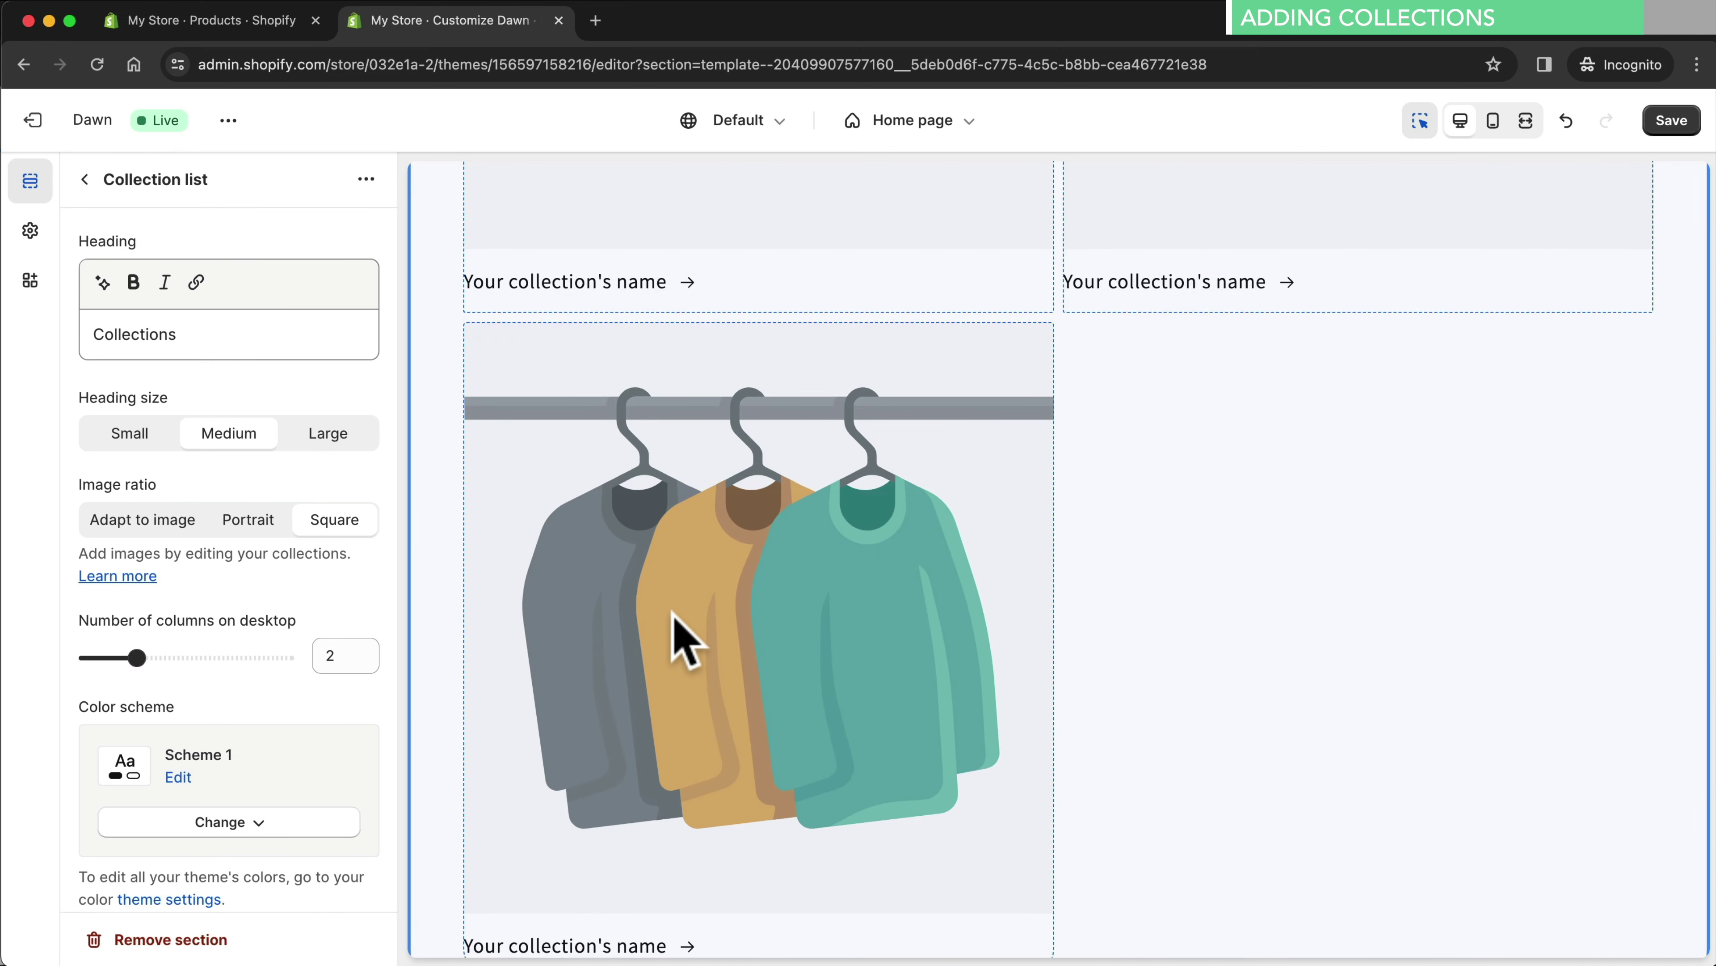
click(682, 643)
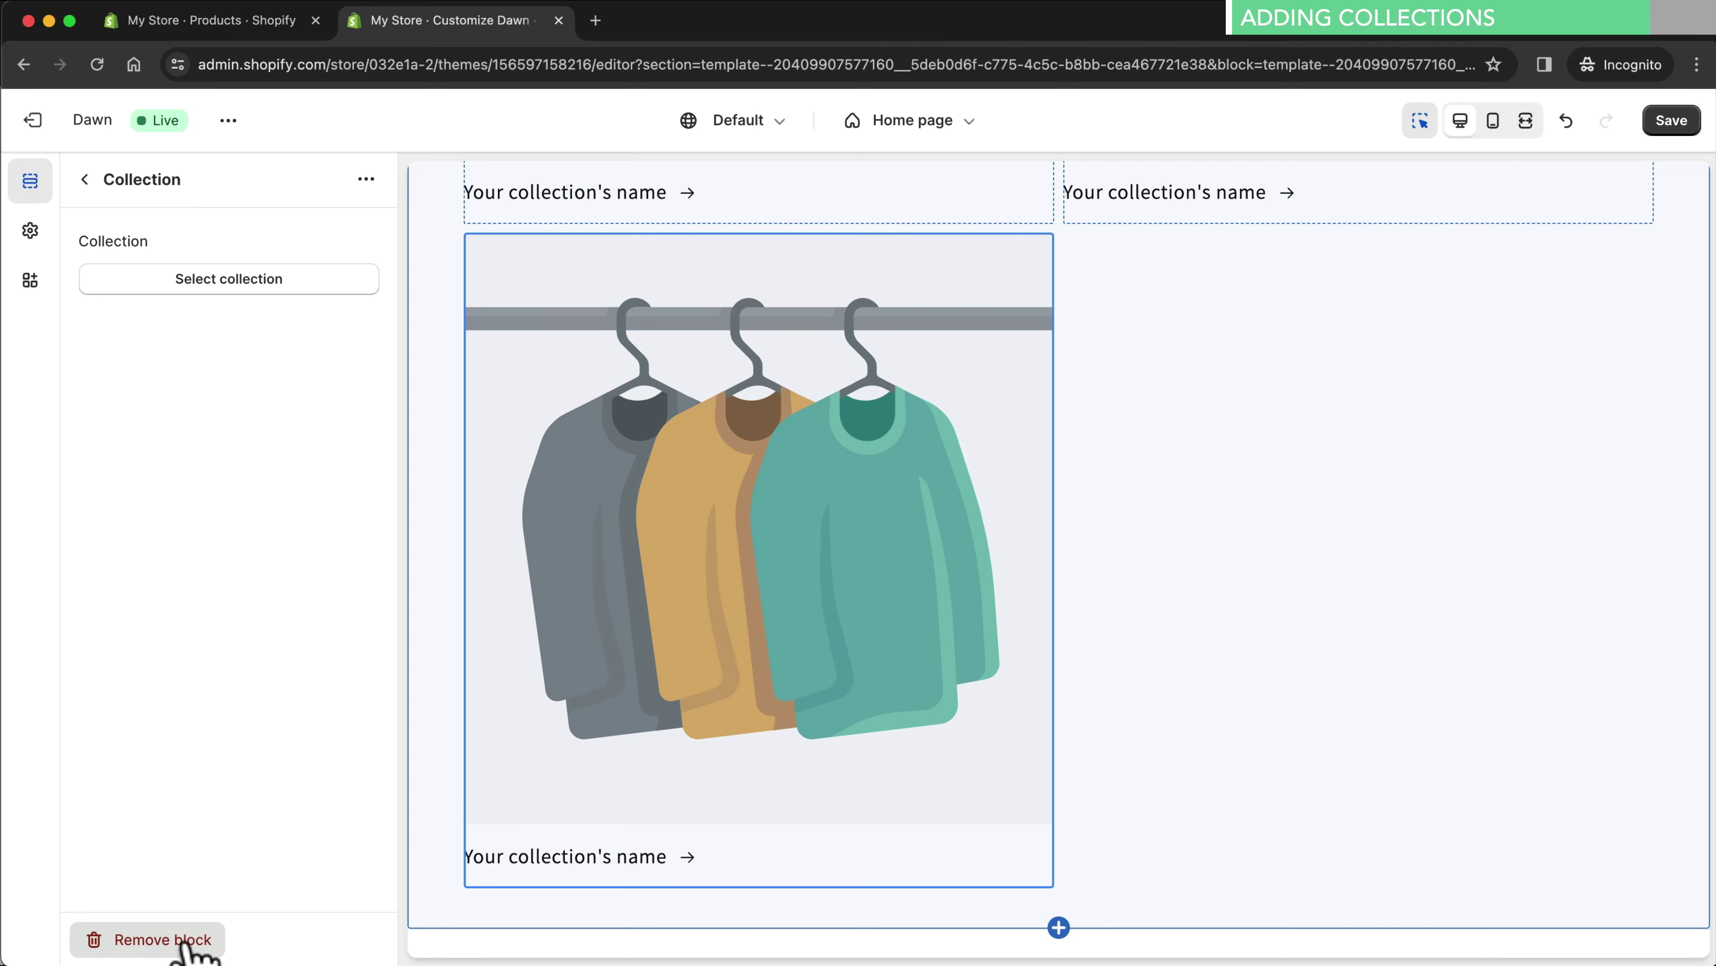
click(163, 939)
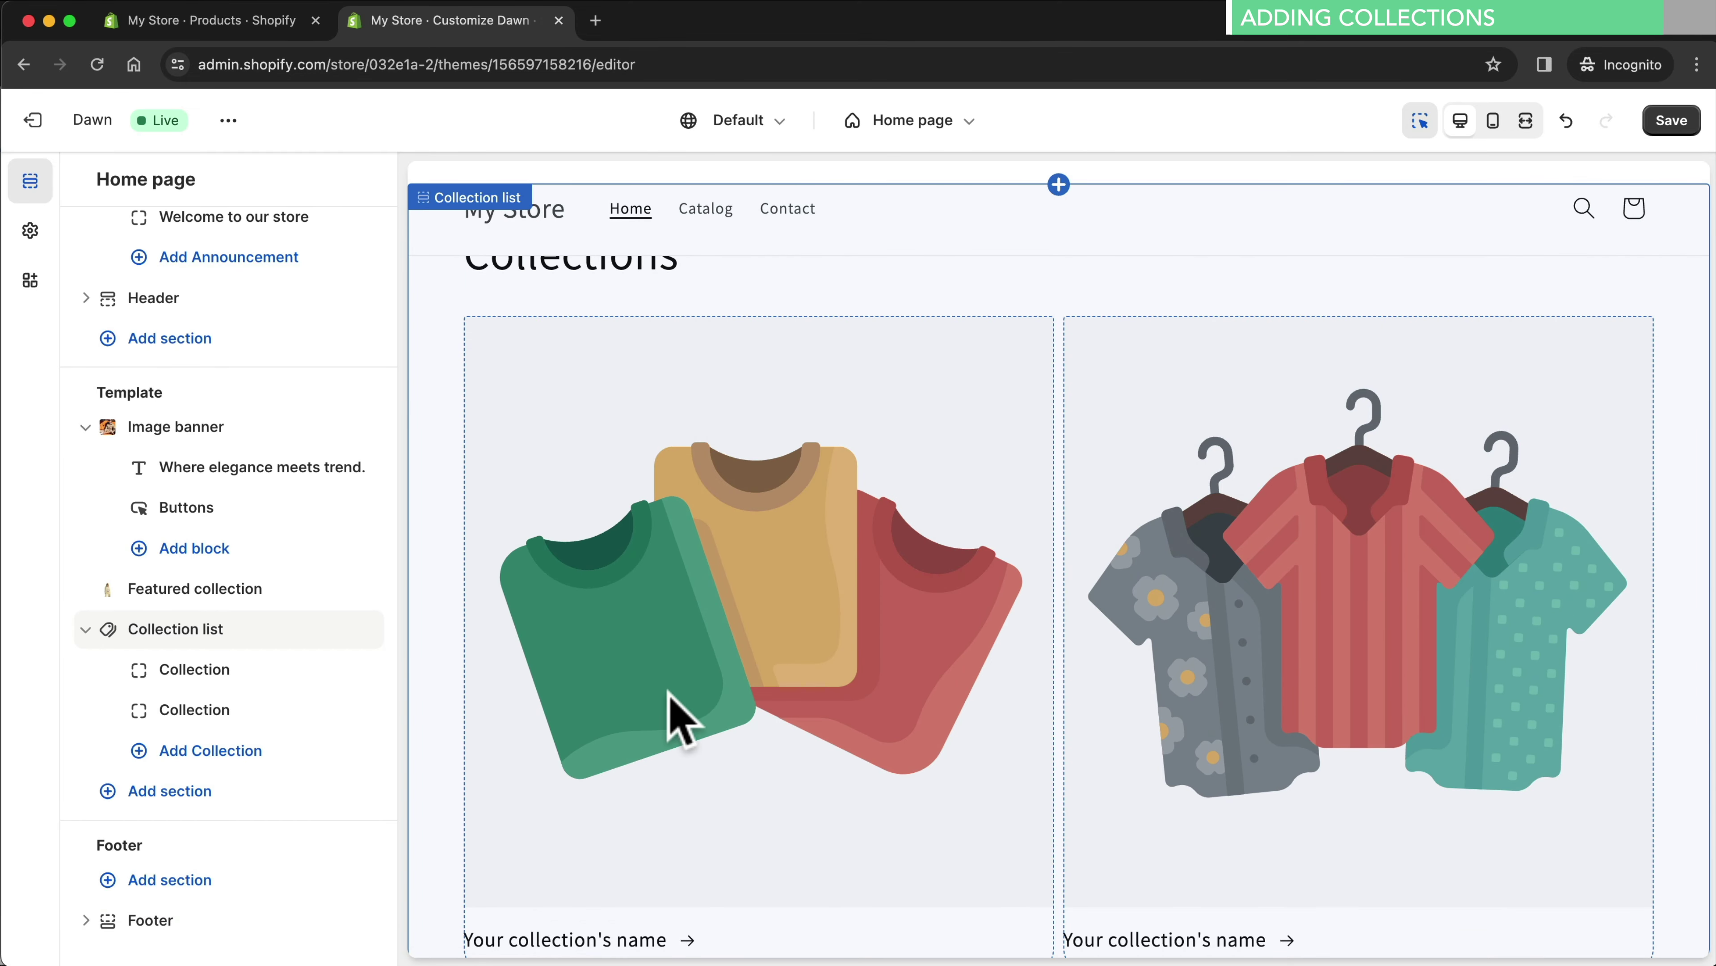
Assign the Women collection to the first block of the Collection list
click(643, 700)
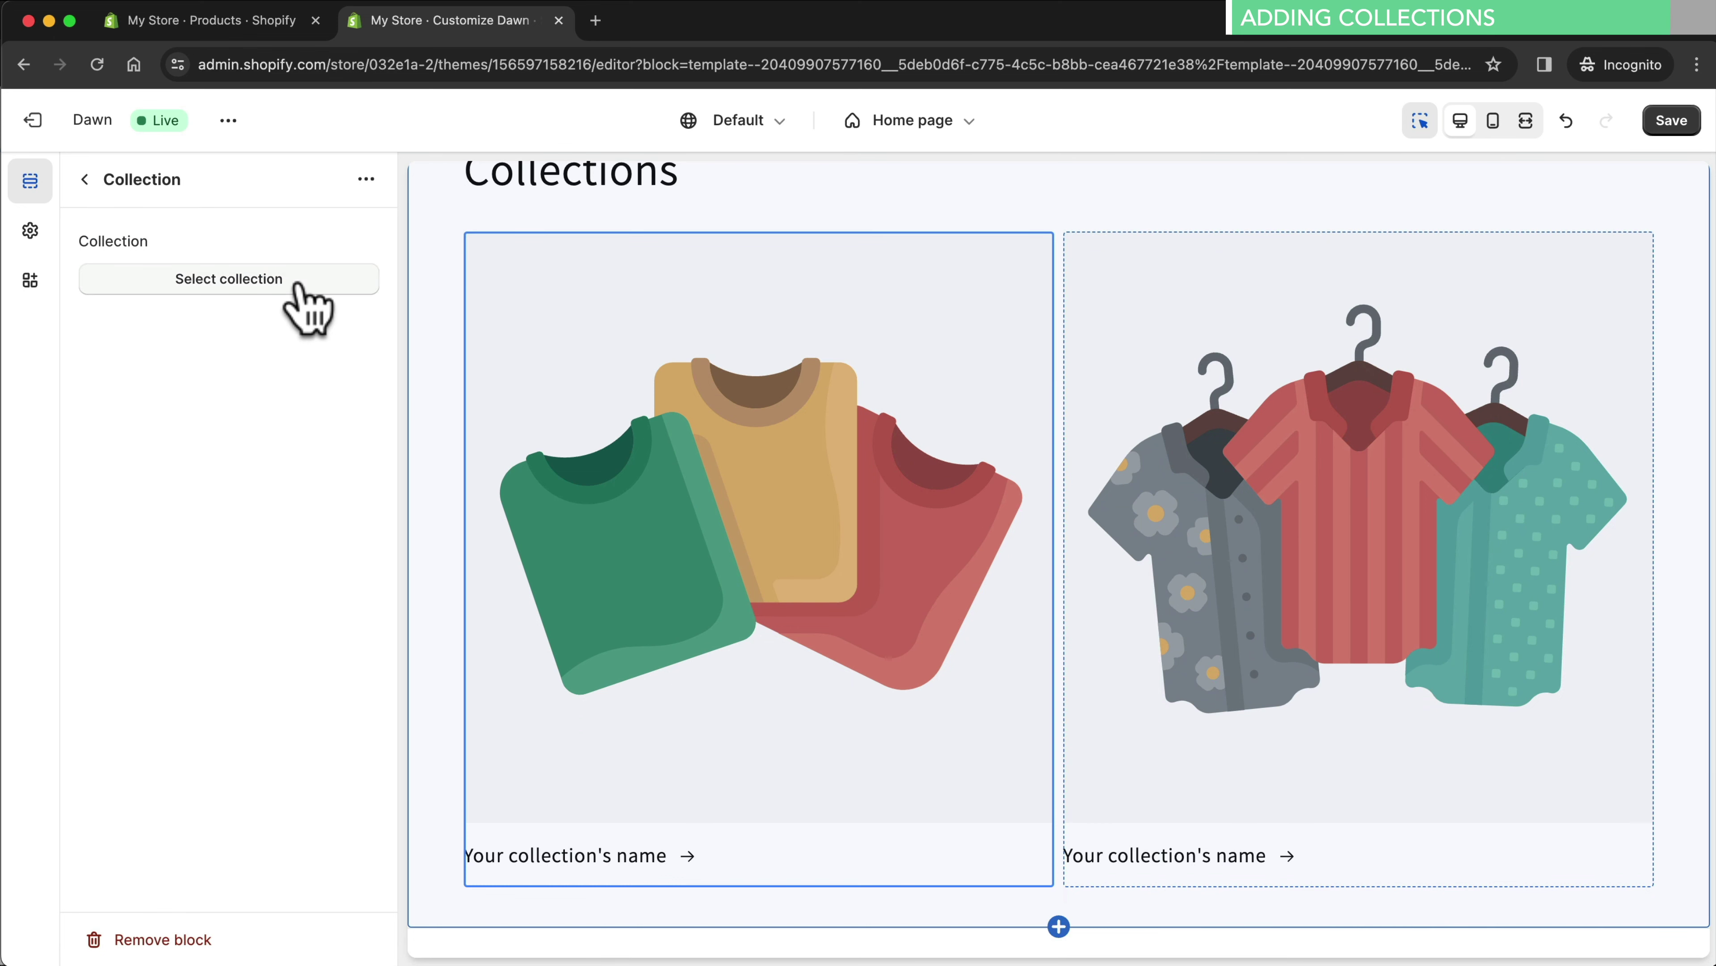
click(300, 287)
click(291, 494)
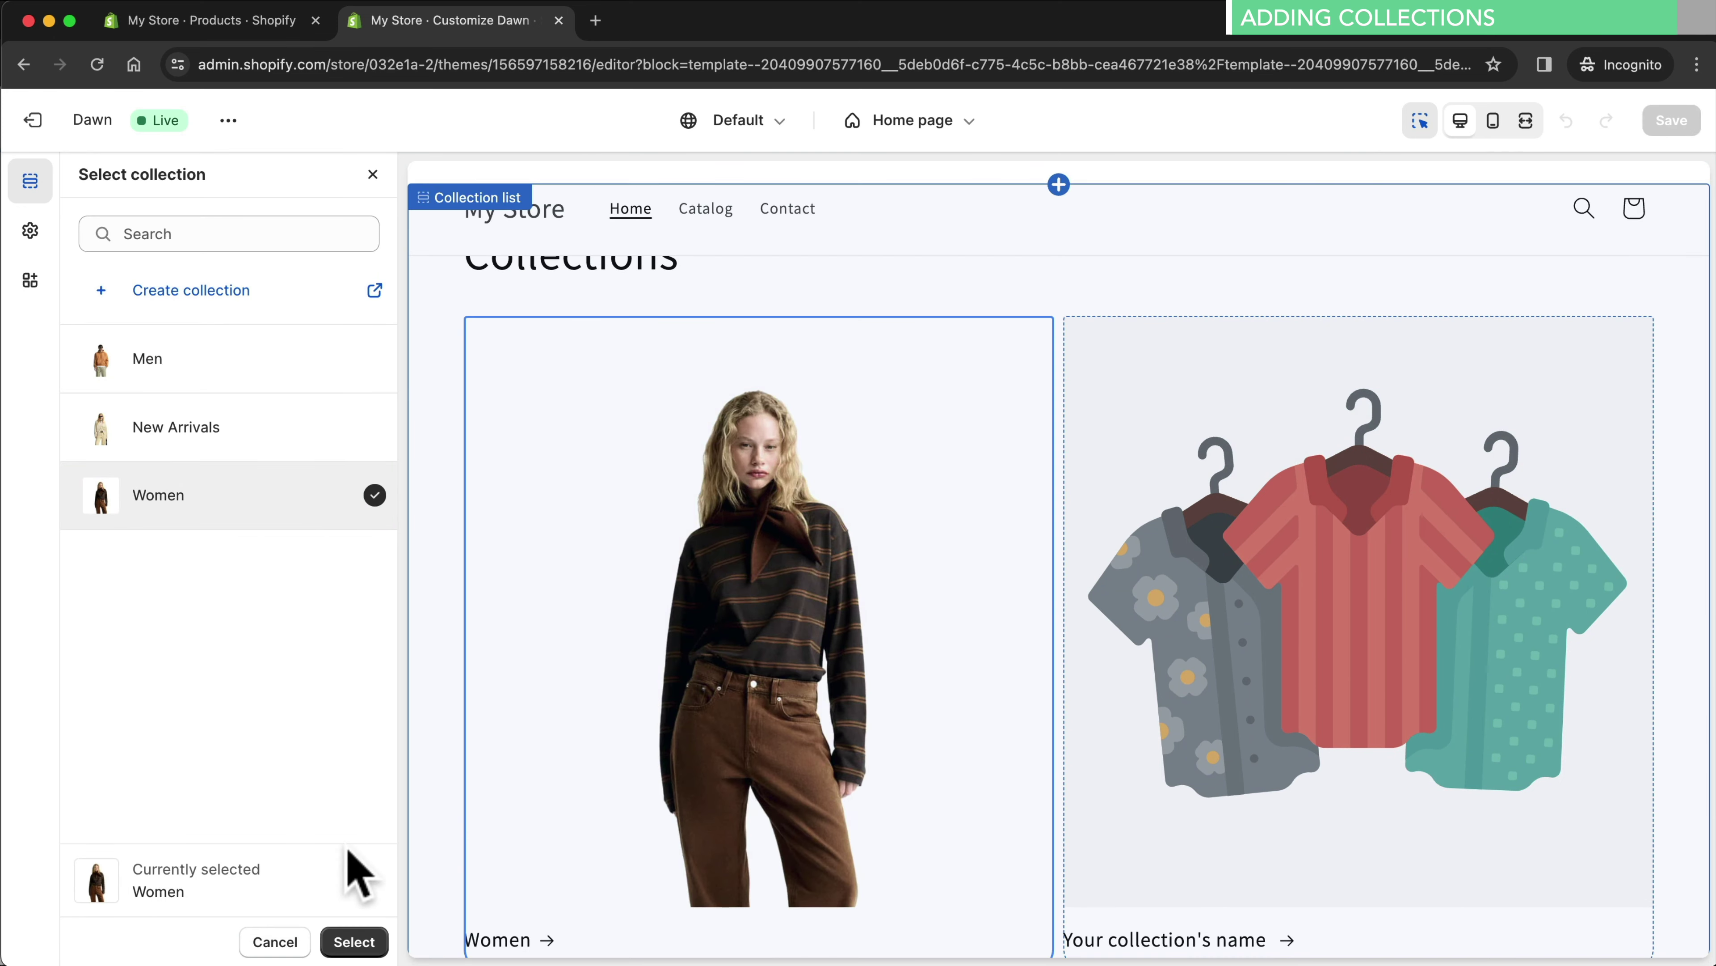
click(358, 938)
Assign the Men collection to the second block of the Collection list
click(1307, 666)
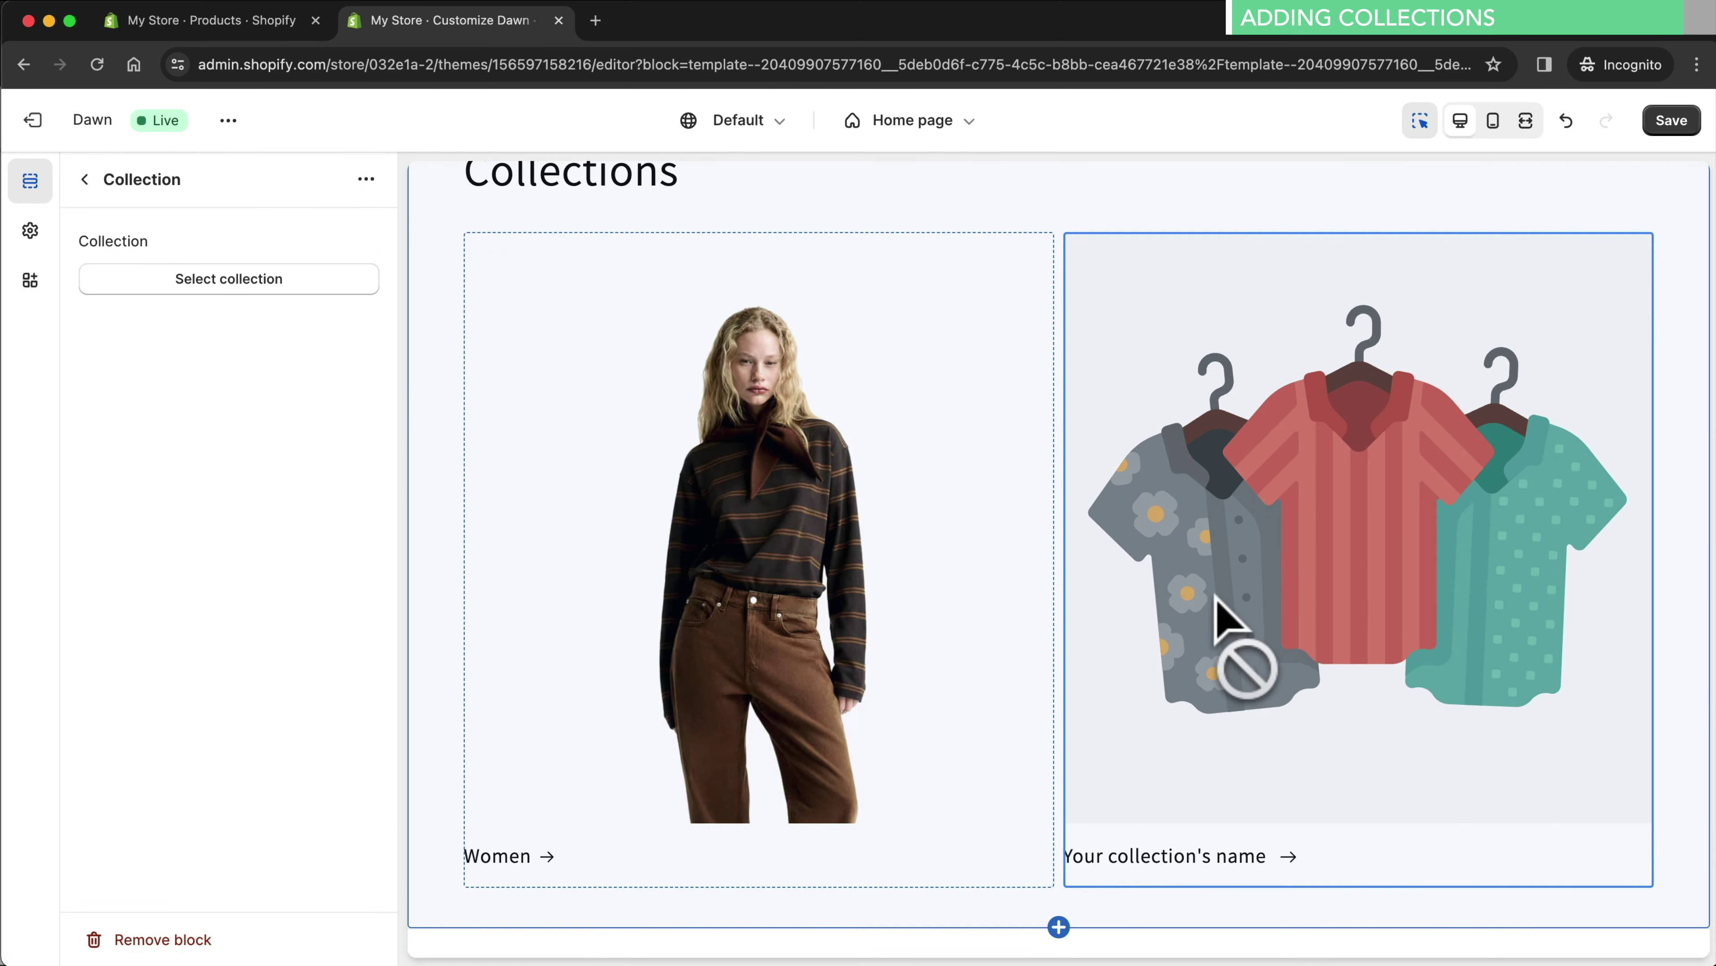
click(315, 277)
click(226, 359)
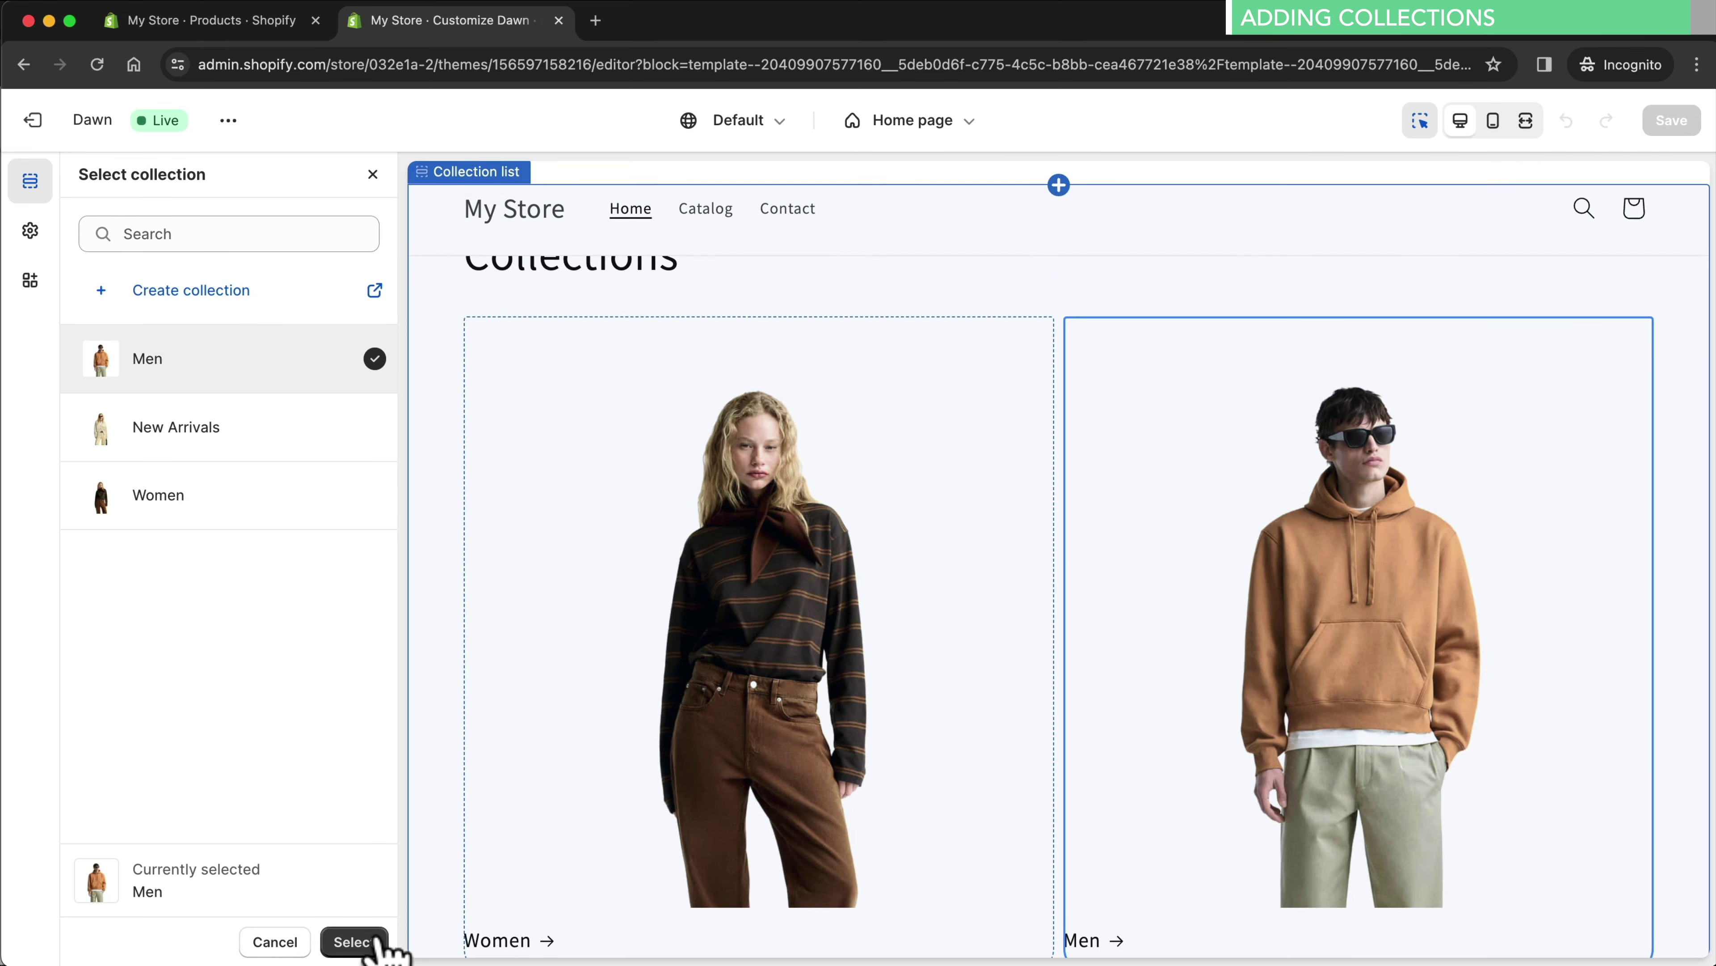
click(352, 940)
Change the Collection list section's heading to "Find your style"
click(659, 275)
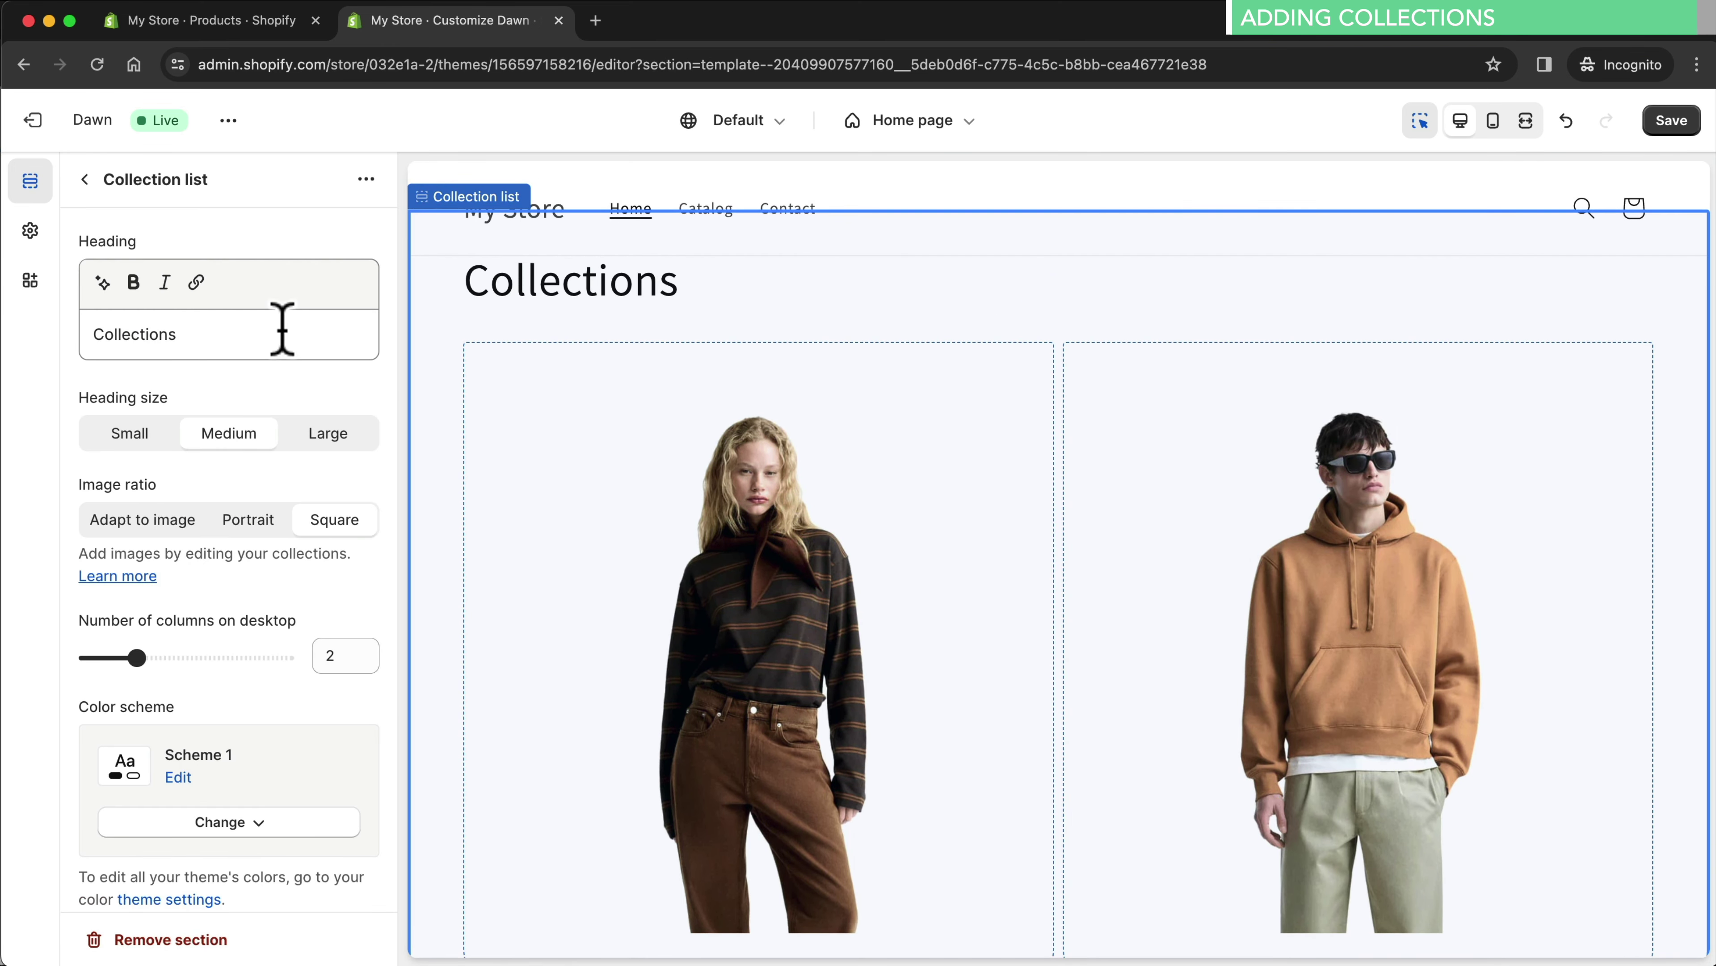
triple_click(208, 330)
text(Find your style)
Follow the Women collection's link in the store preview to check its collection page
scroll(764, 497, down, 2)
click(763, 497)
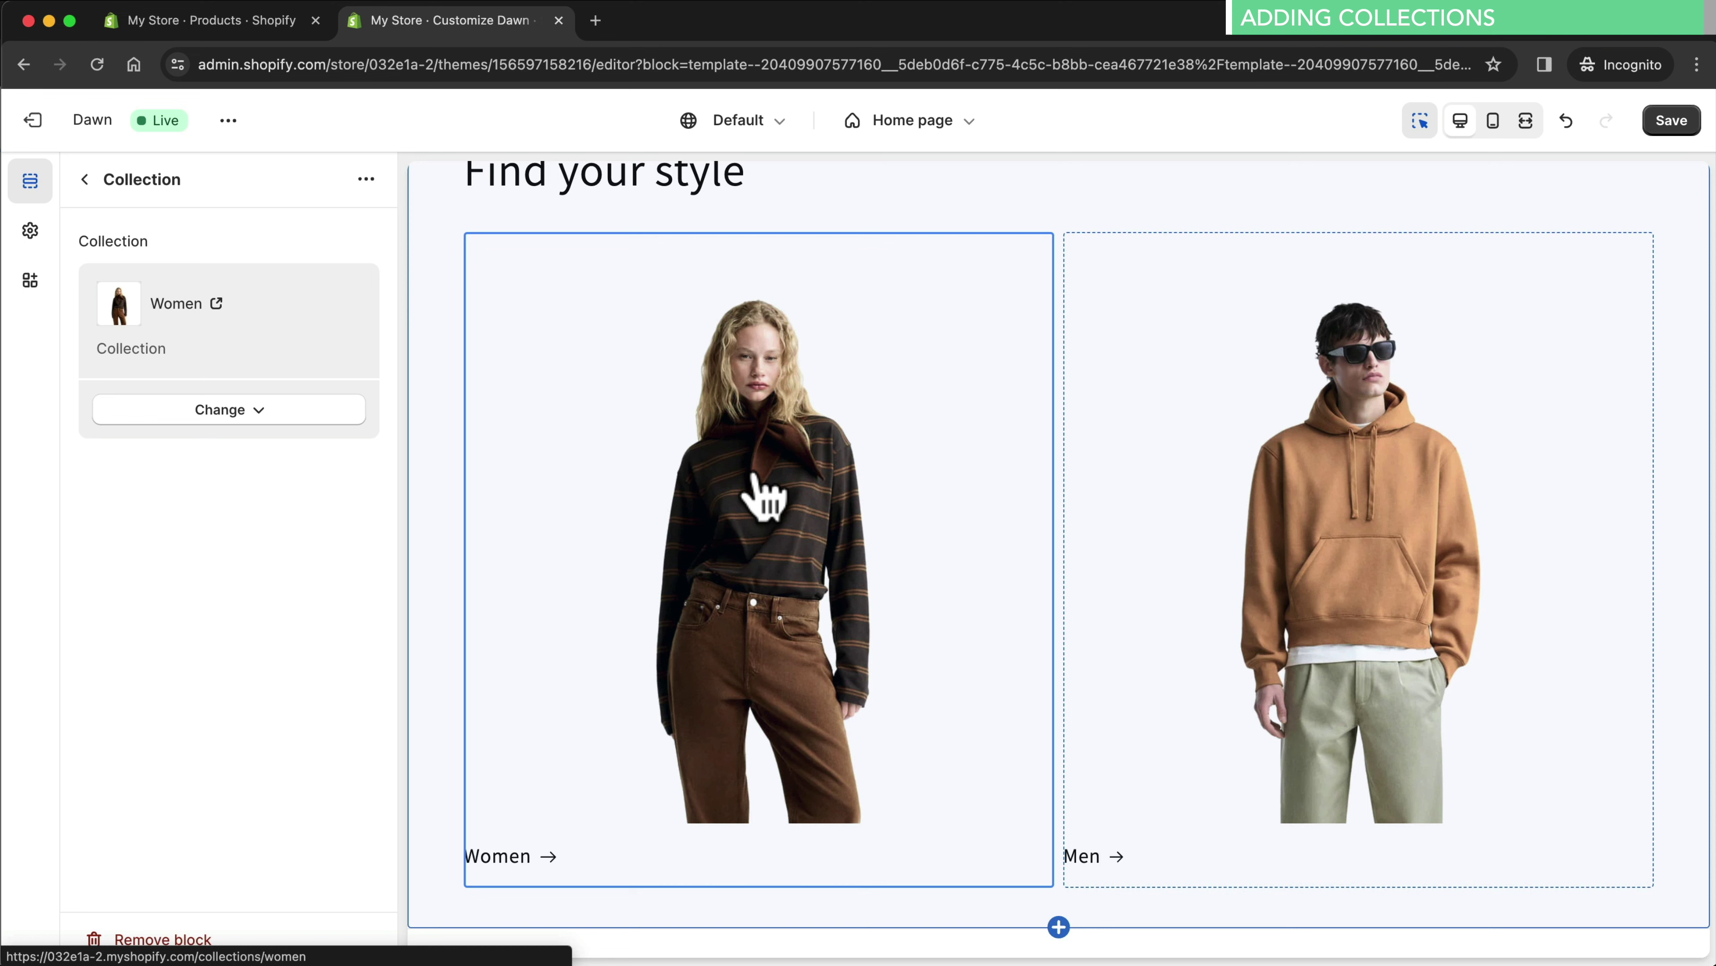
click(769, 491)
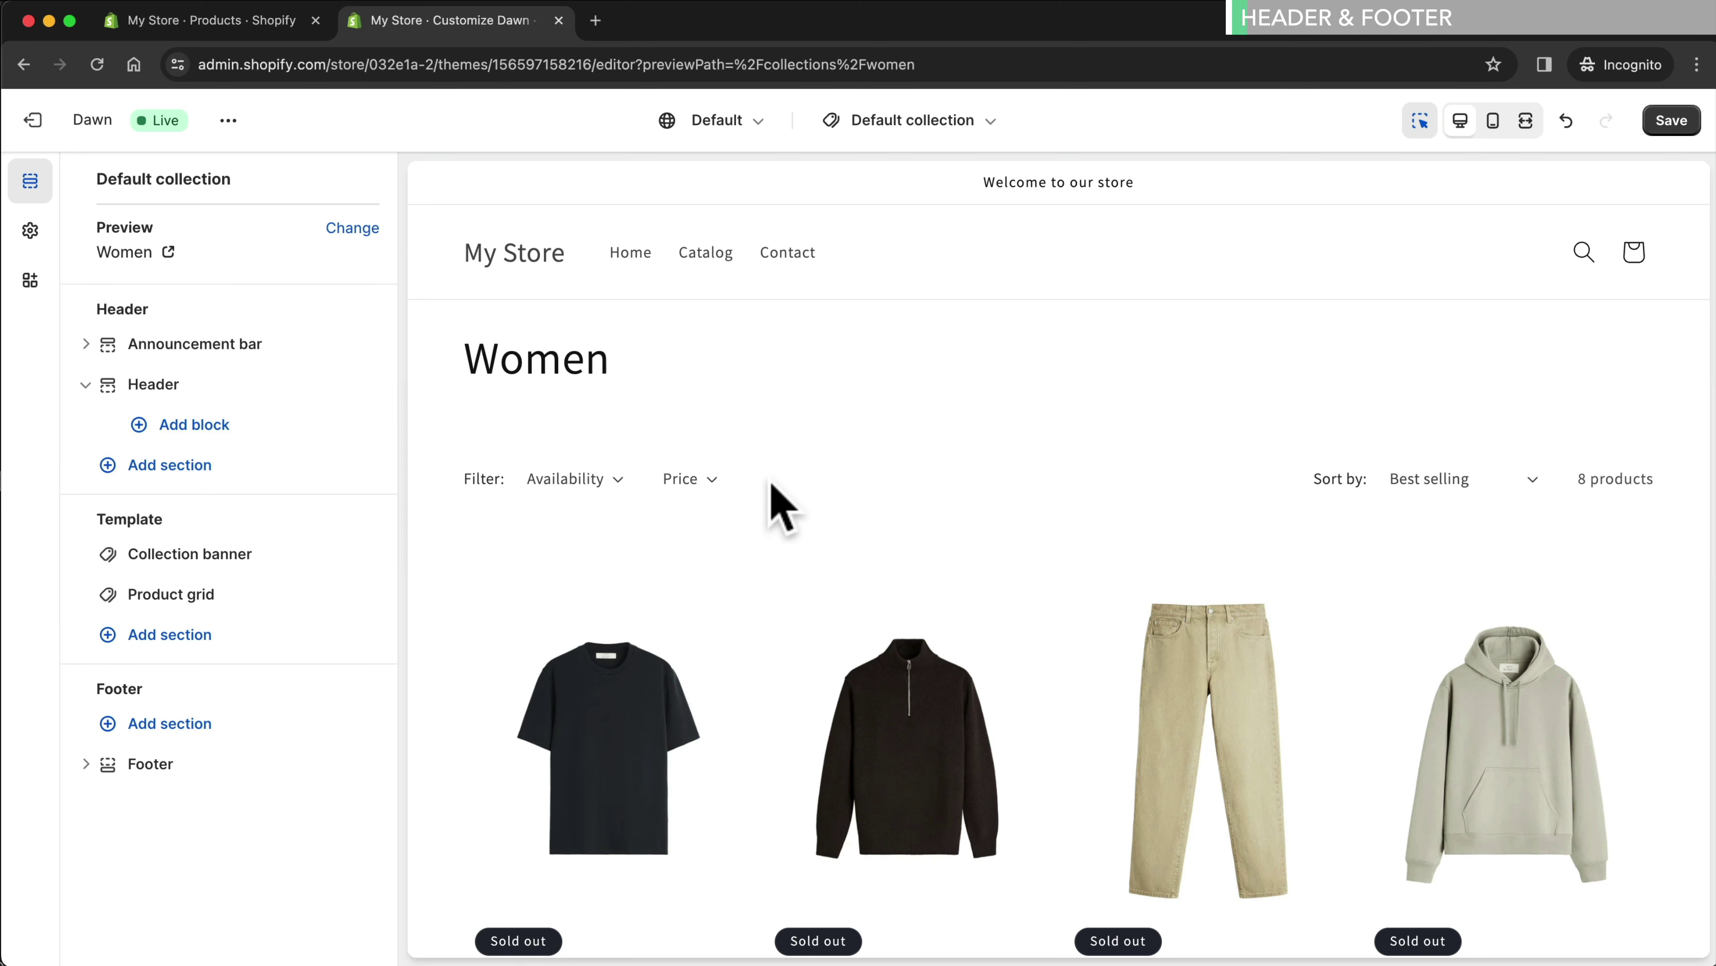
Add the coconut fashion logo image through the theme settings of the Header section
click(553, 265)
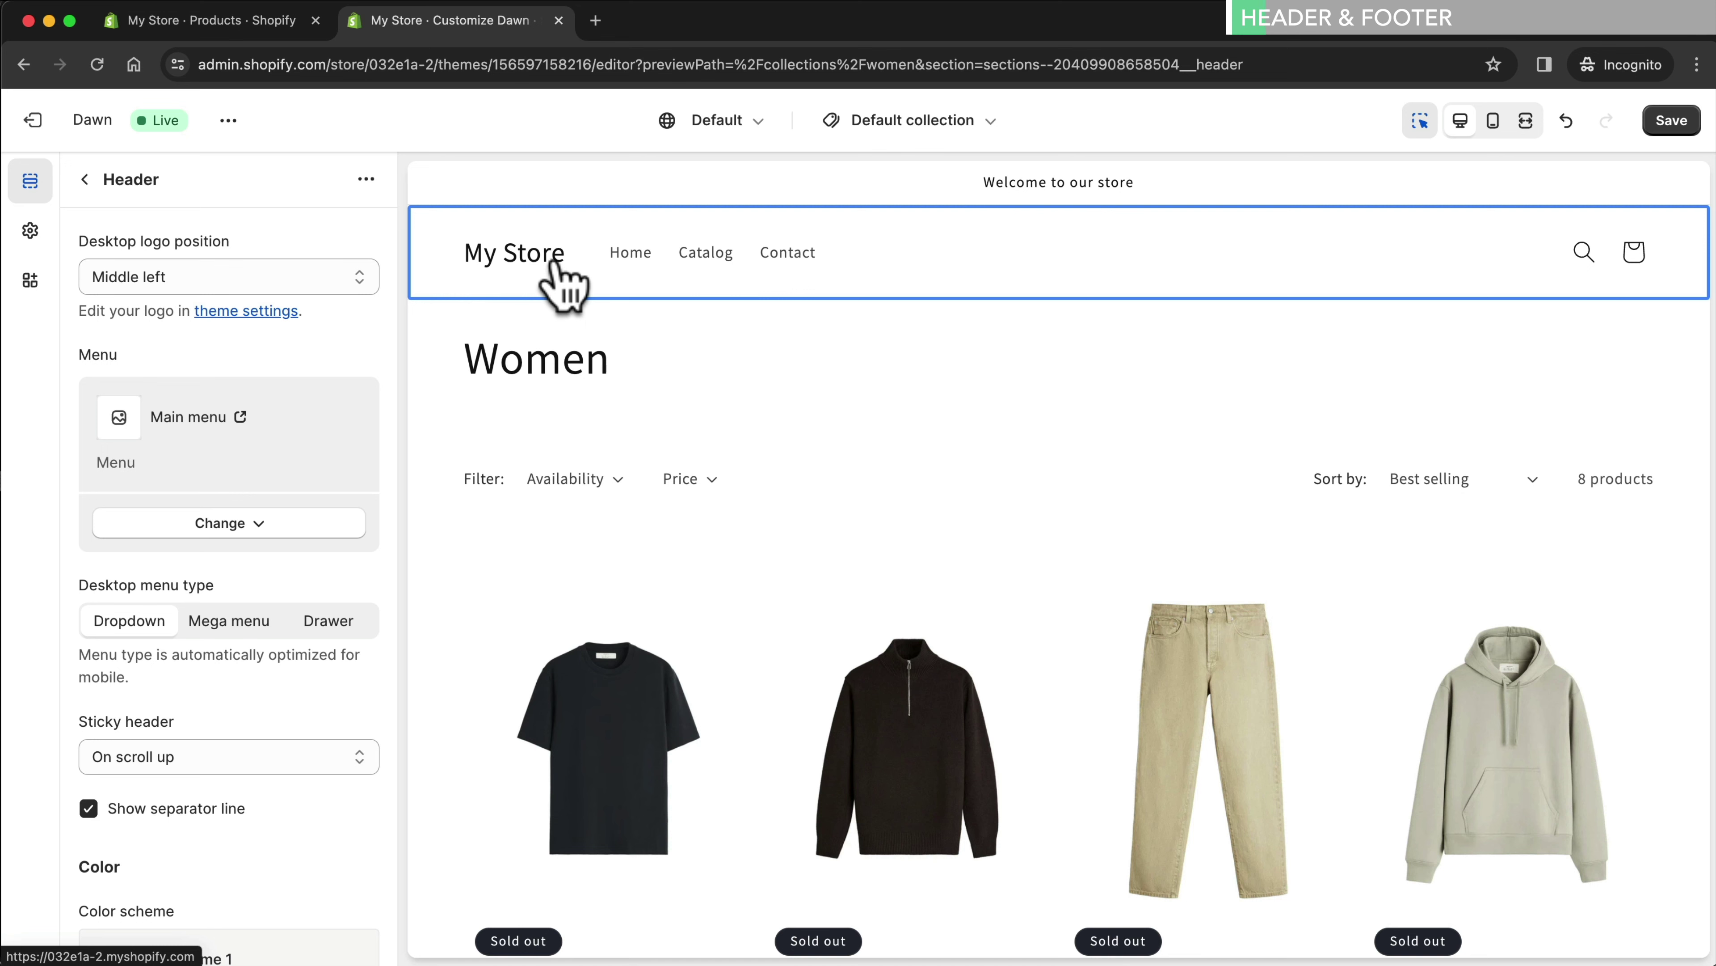
scroll(251, 477, down, 5)
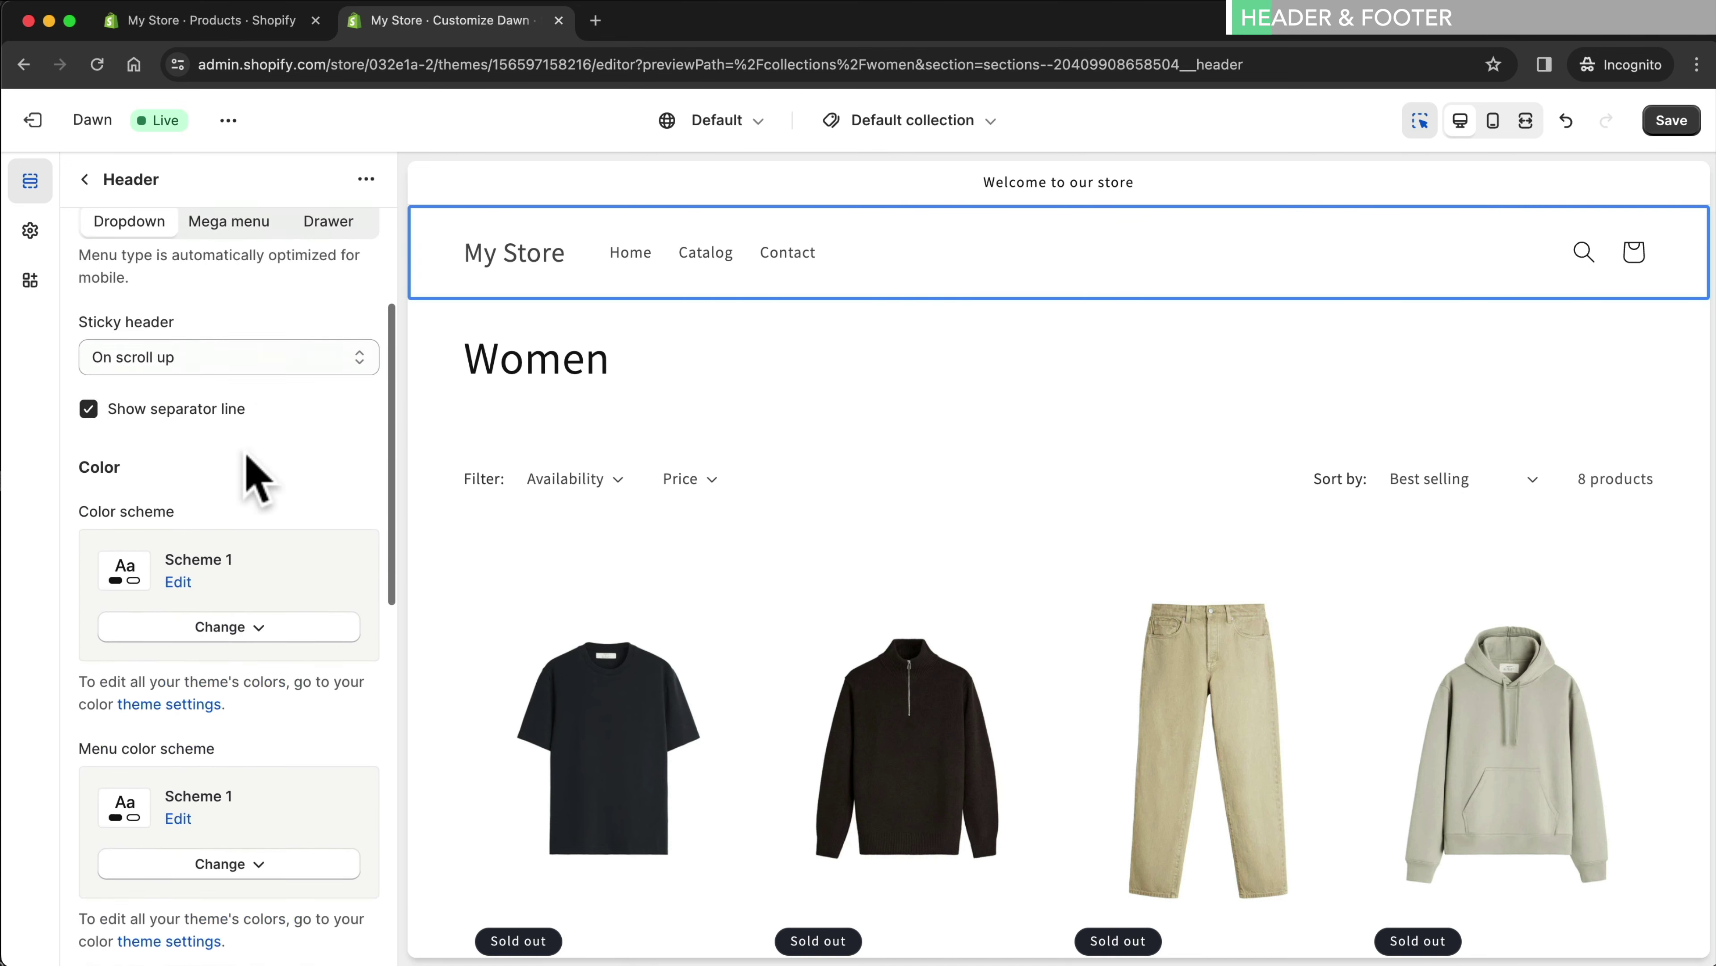
scroll(251, 477, down, 12)
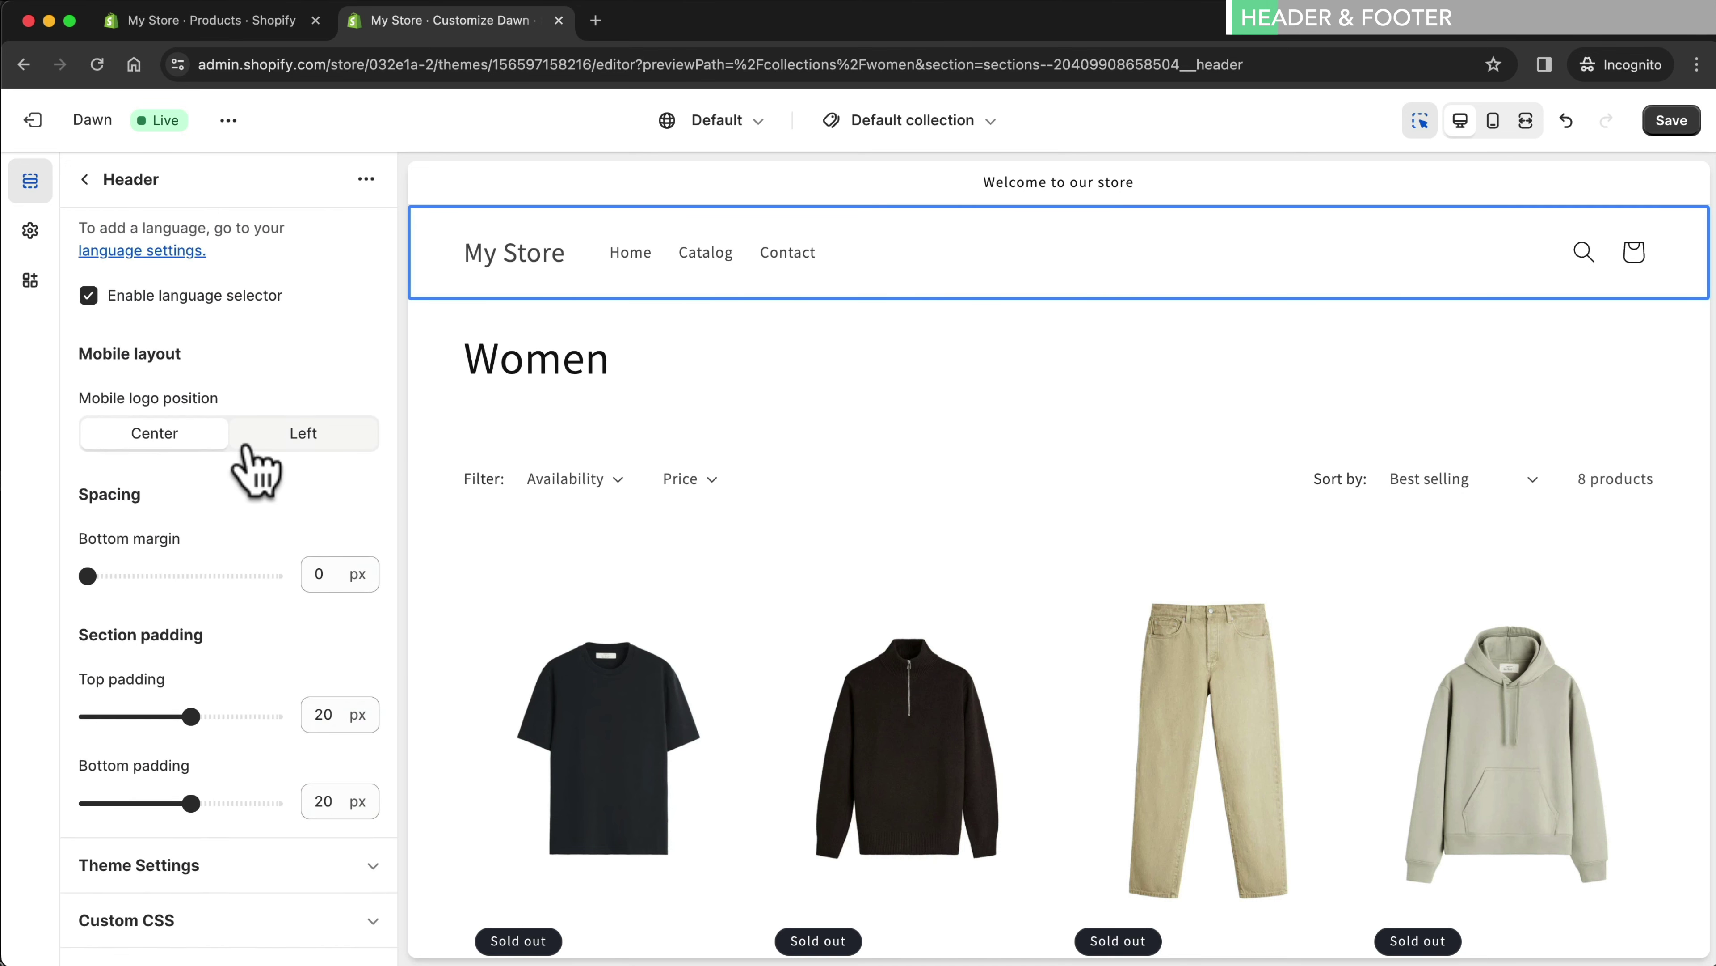
click(297, 864)
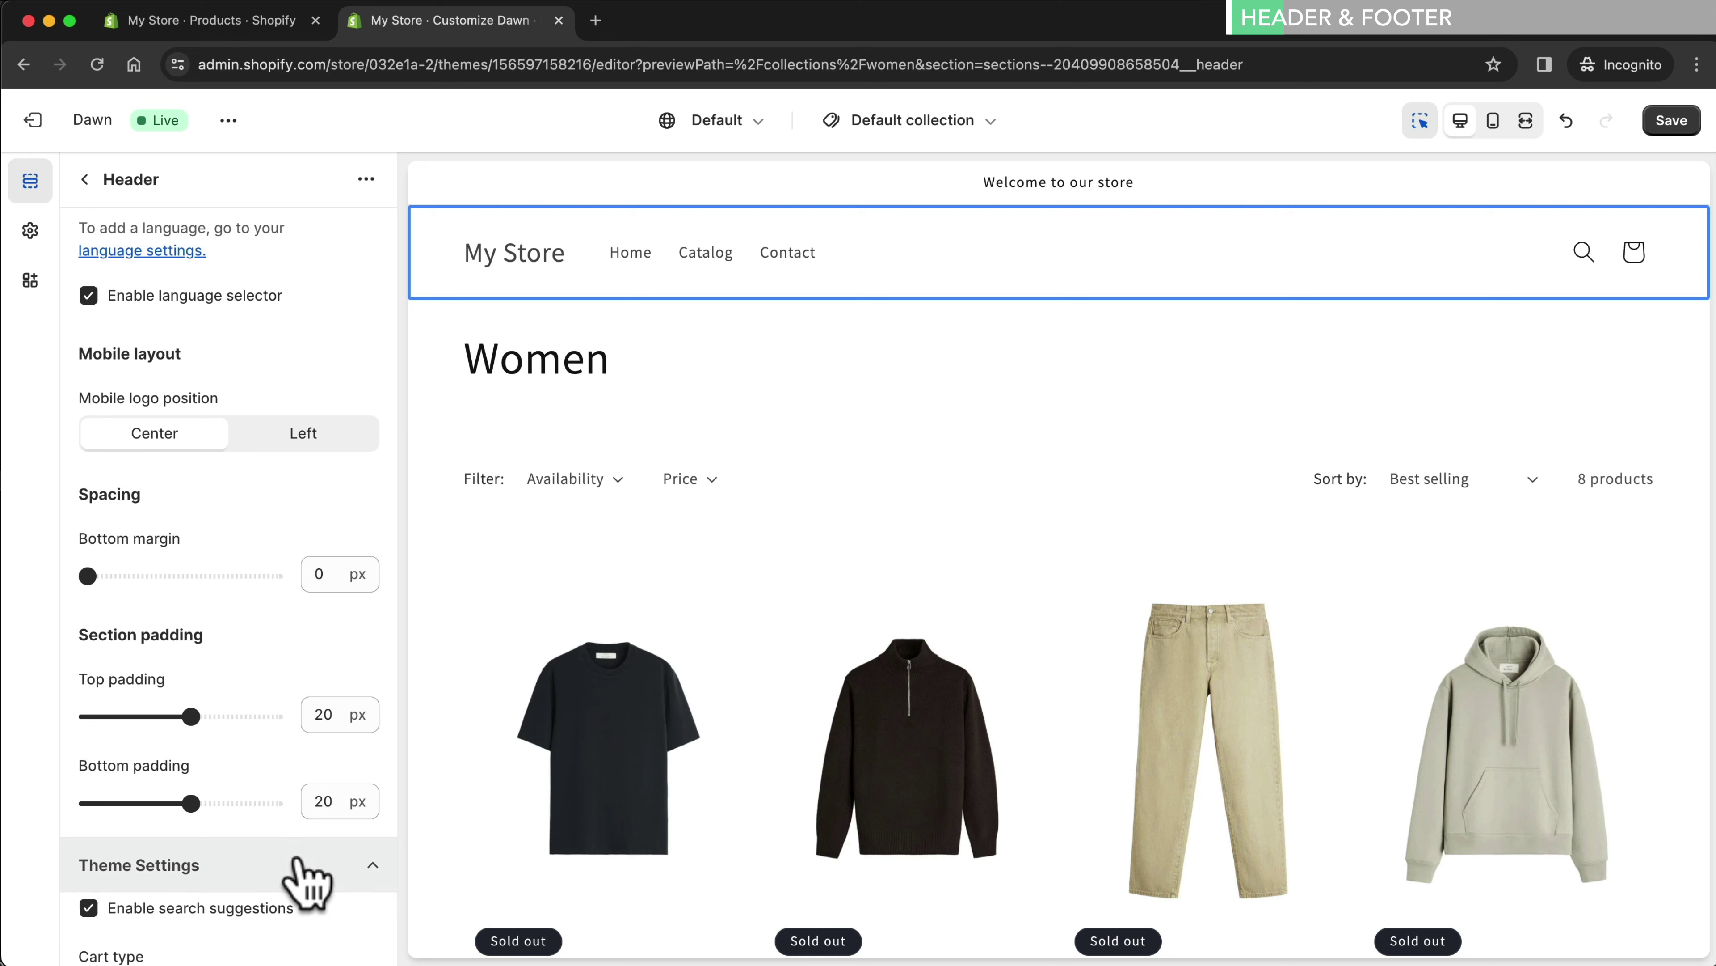
scroll(305, 866, down, 10)
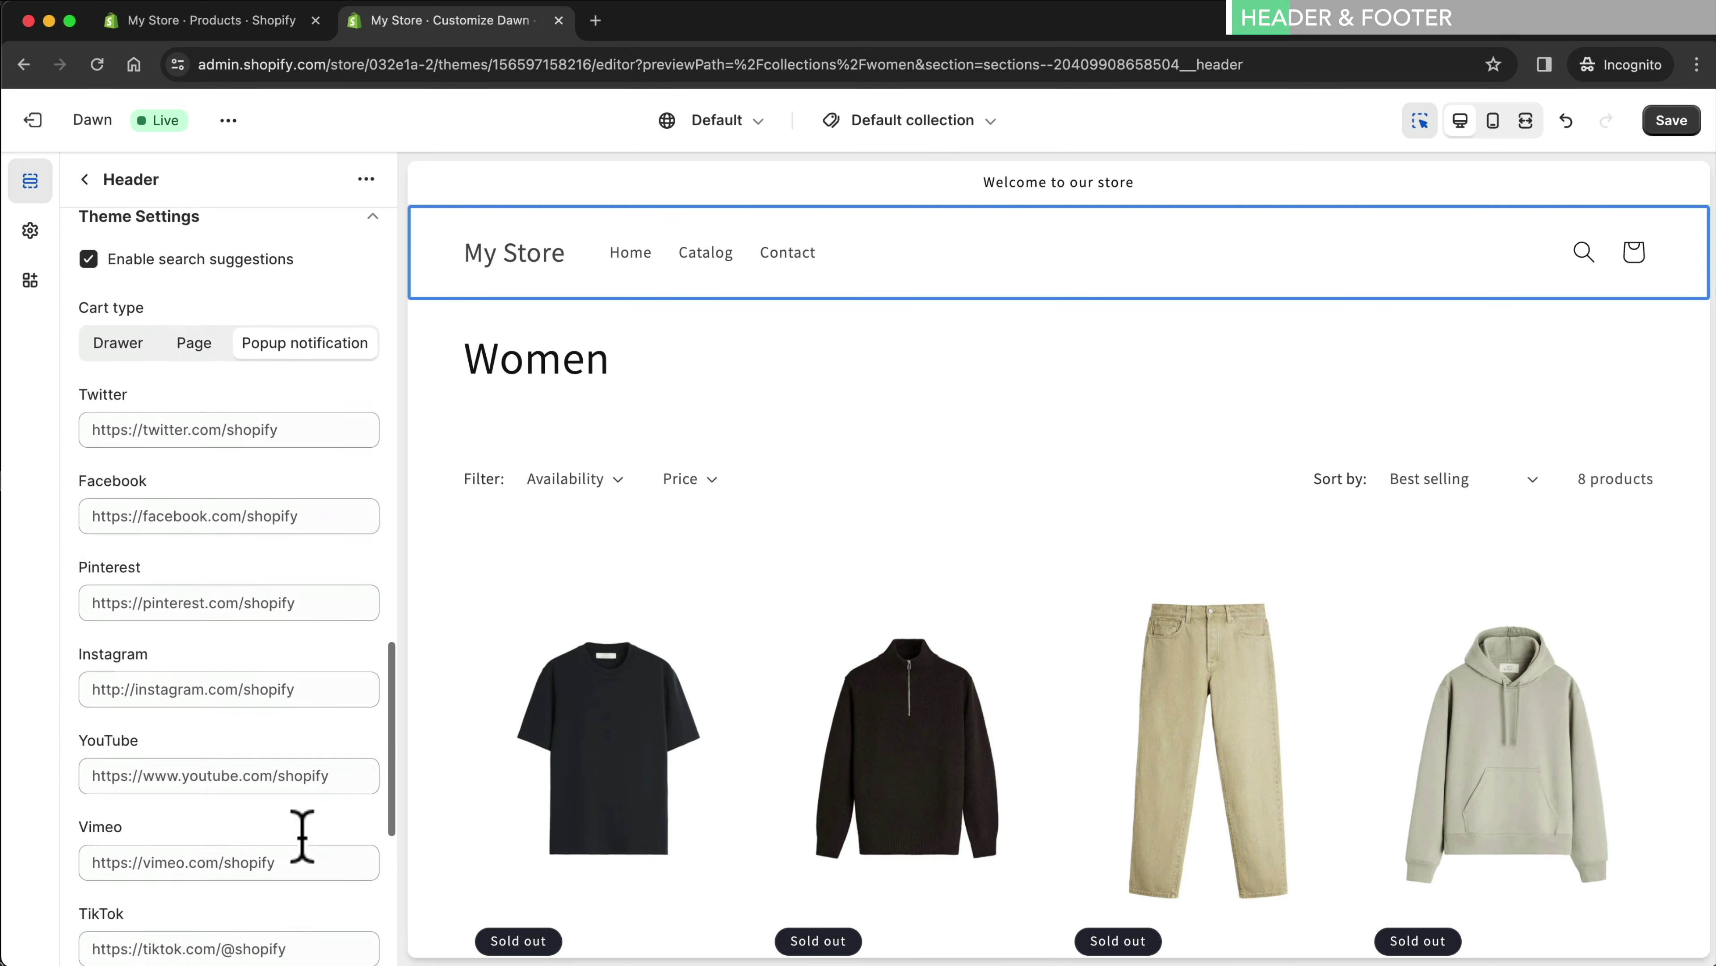
scroll(302, 837, down, 8)
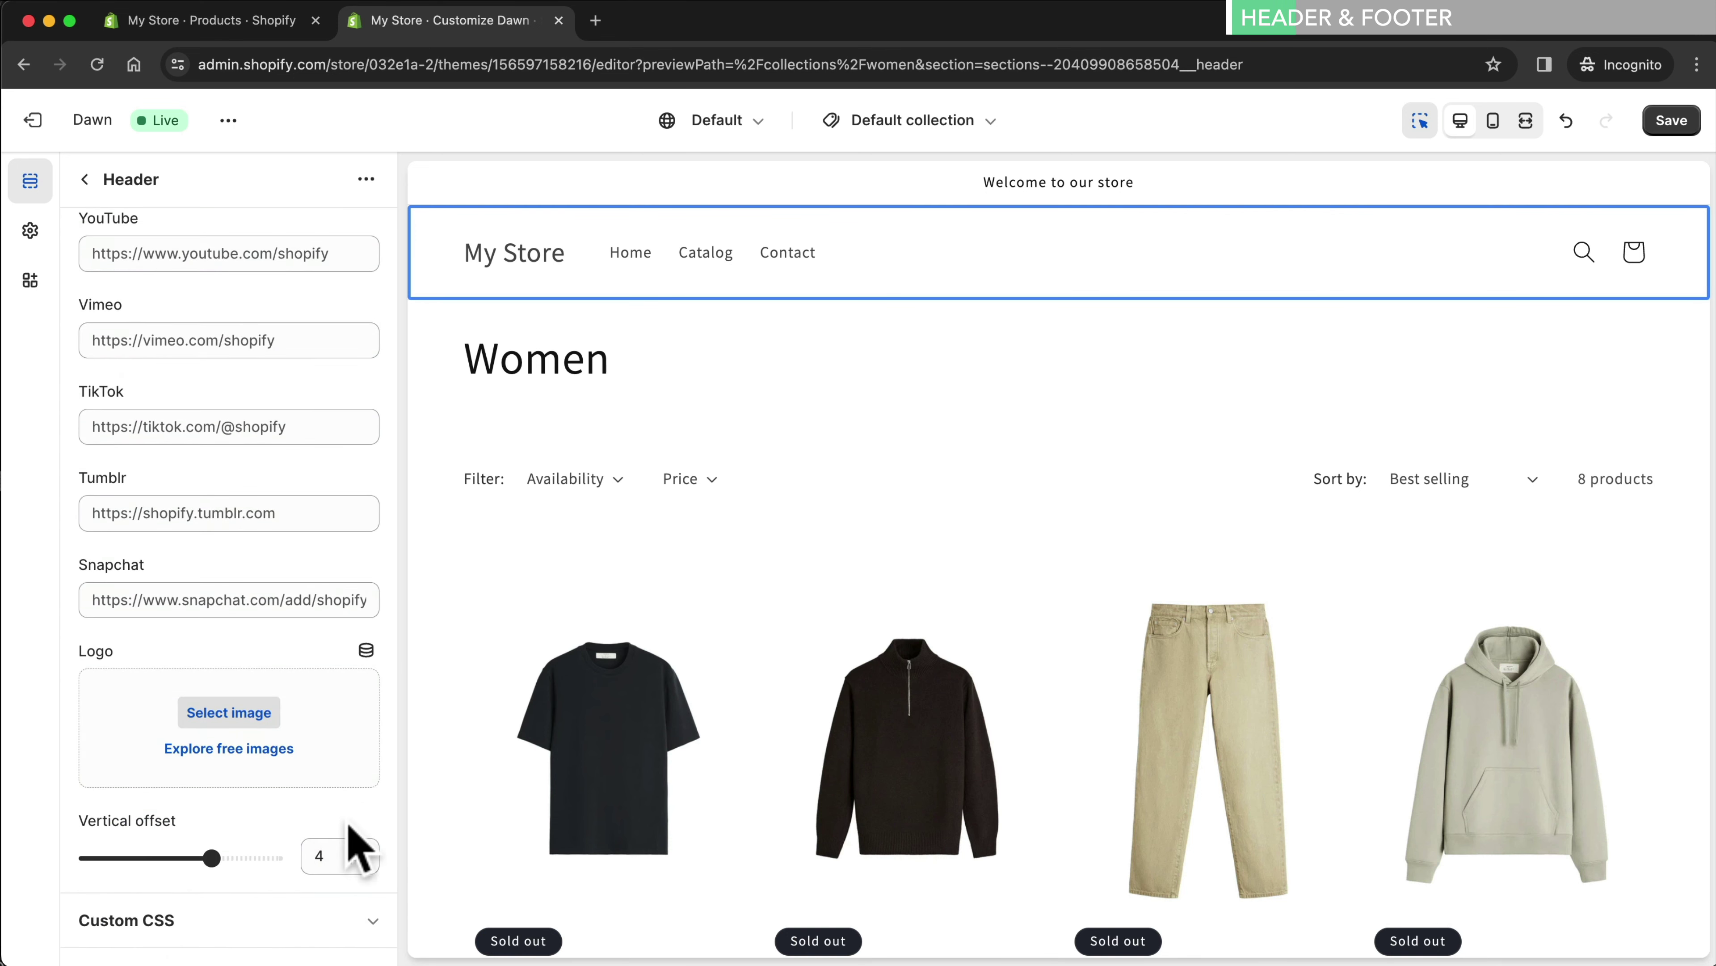
drag(513, 940, 338, 784)
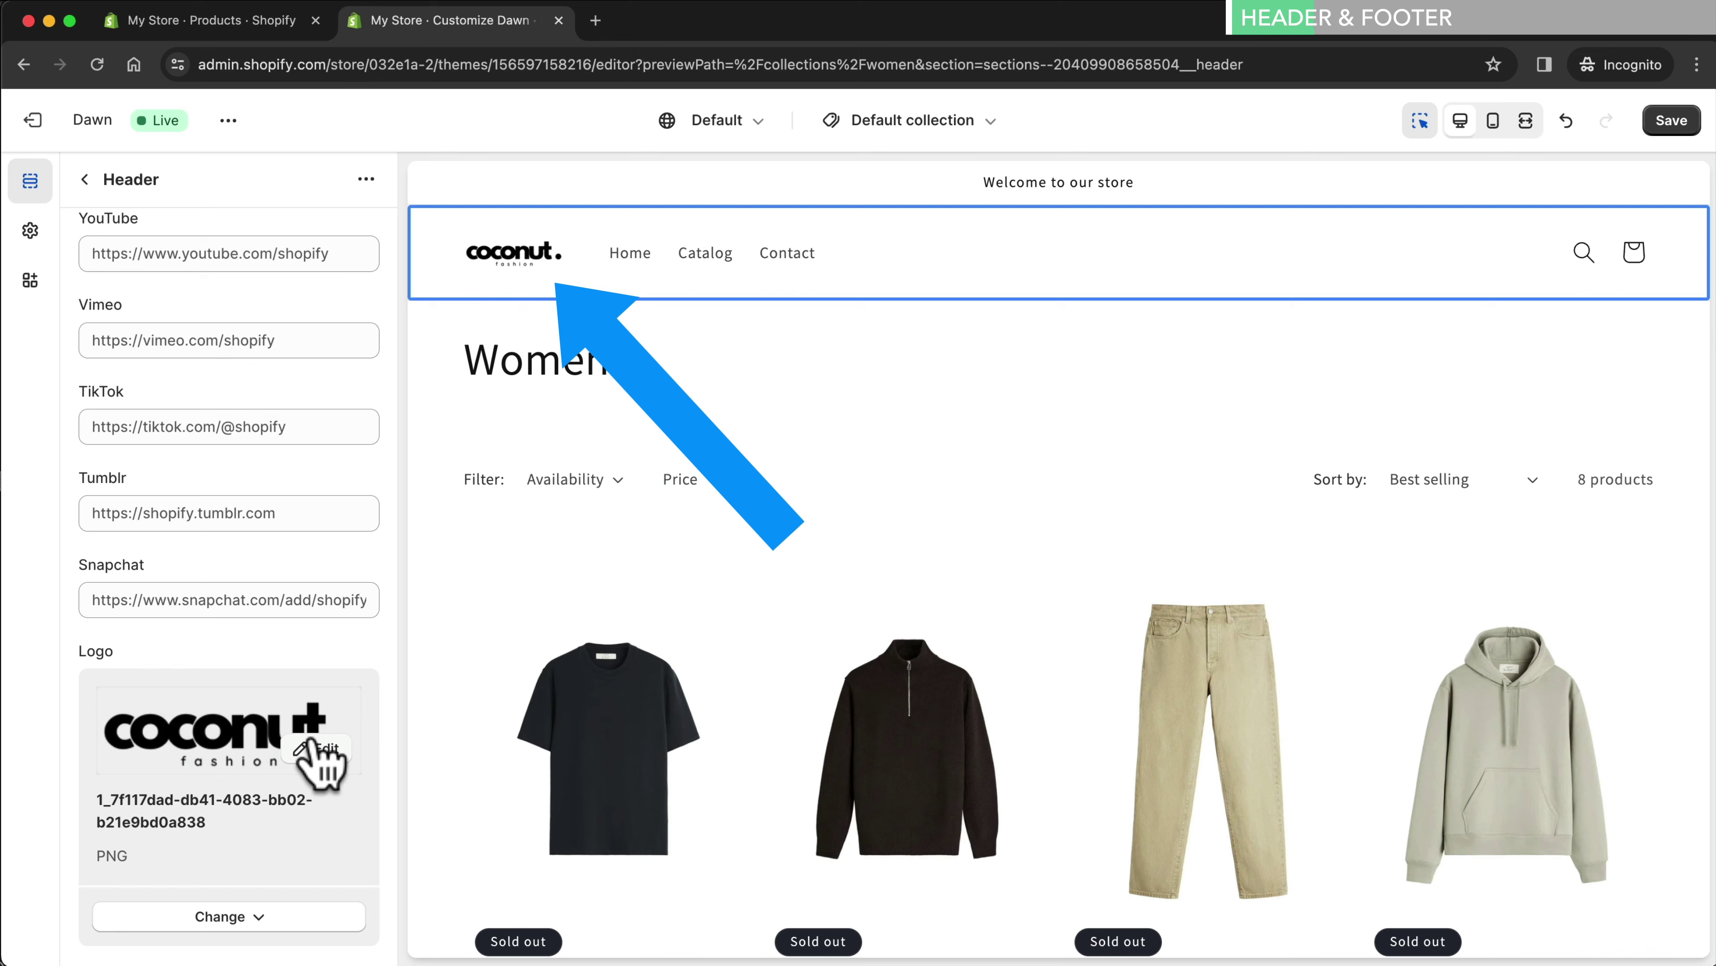
Set the header's desktop logo position to Middle center
scroll(199, 514, up, 10)
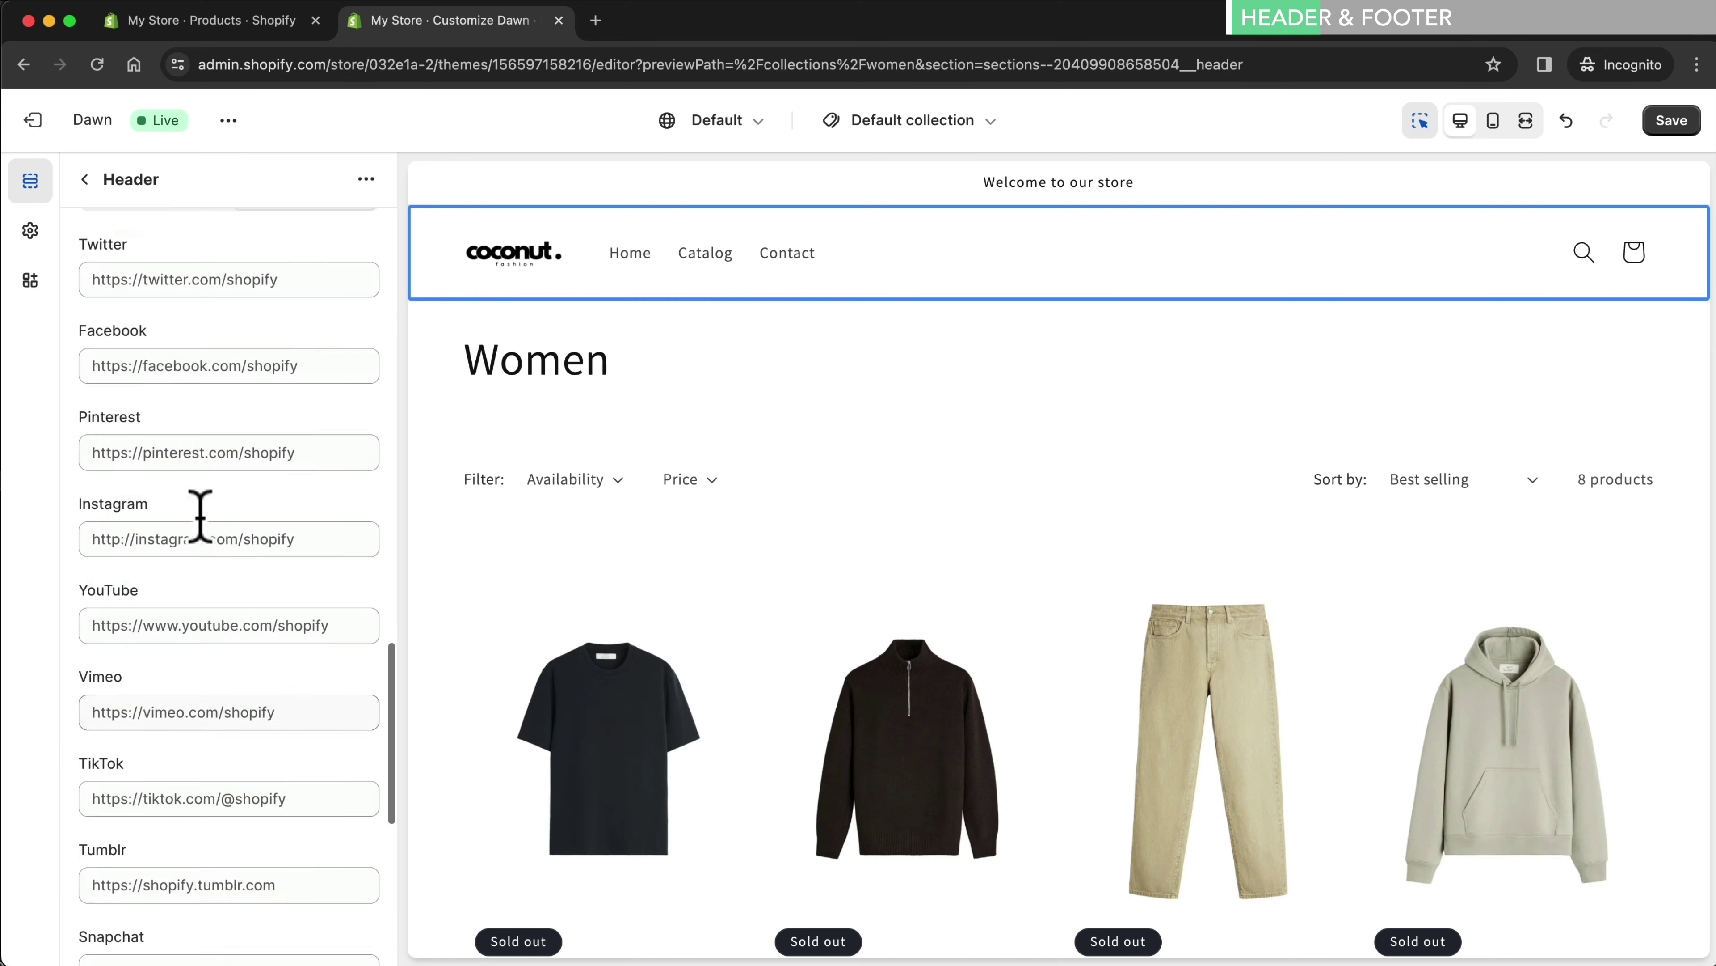
scroll(200, 515, up, 15)
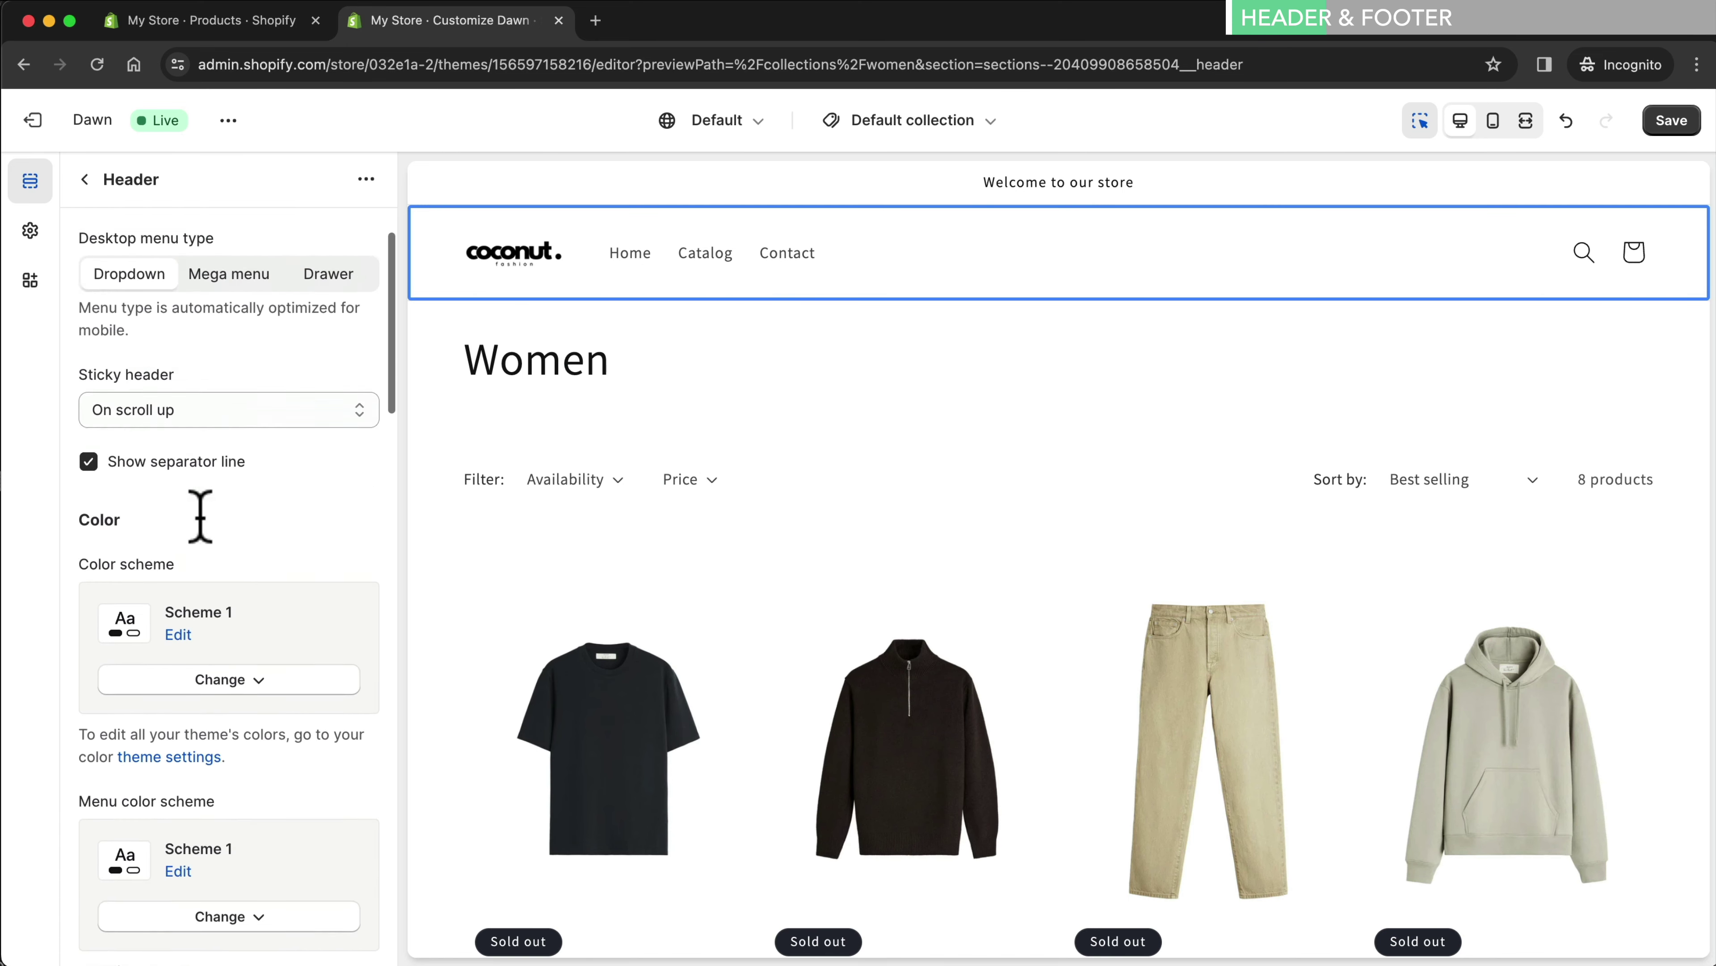
scroll(200, 516, up, 3)
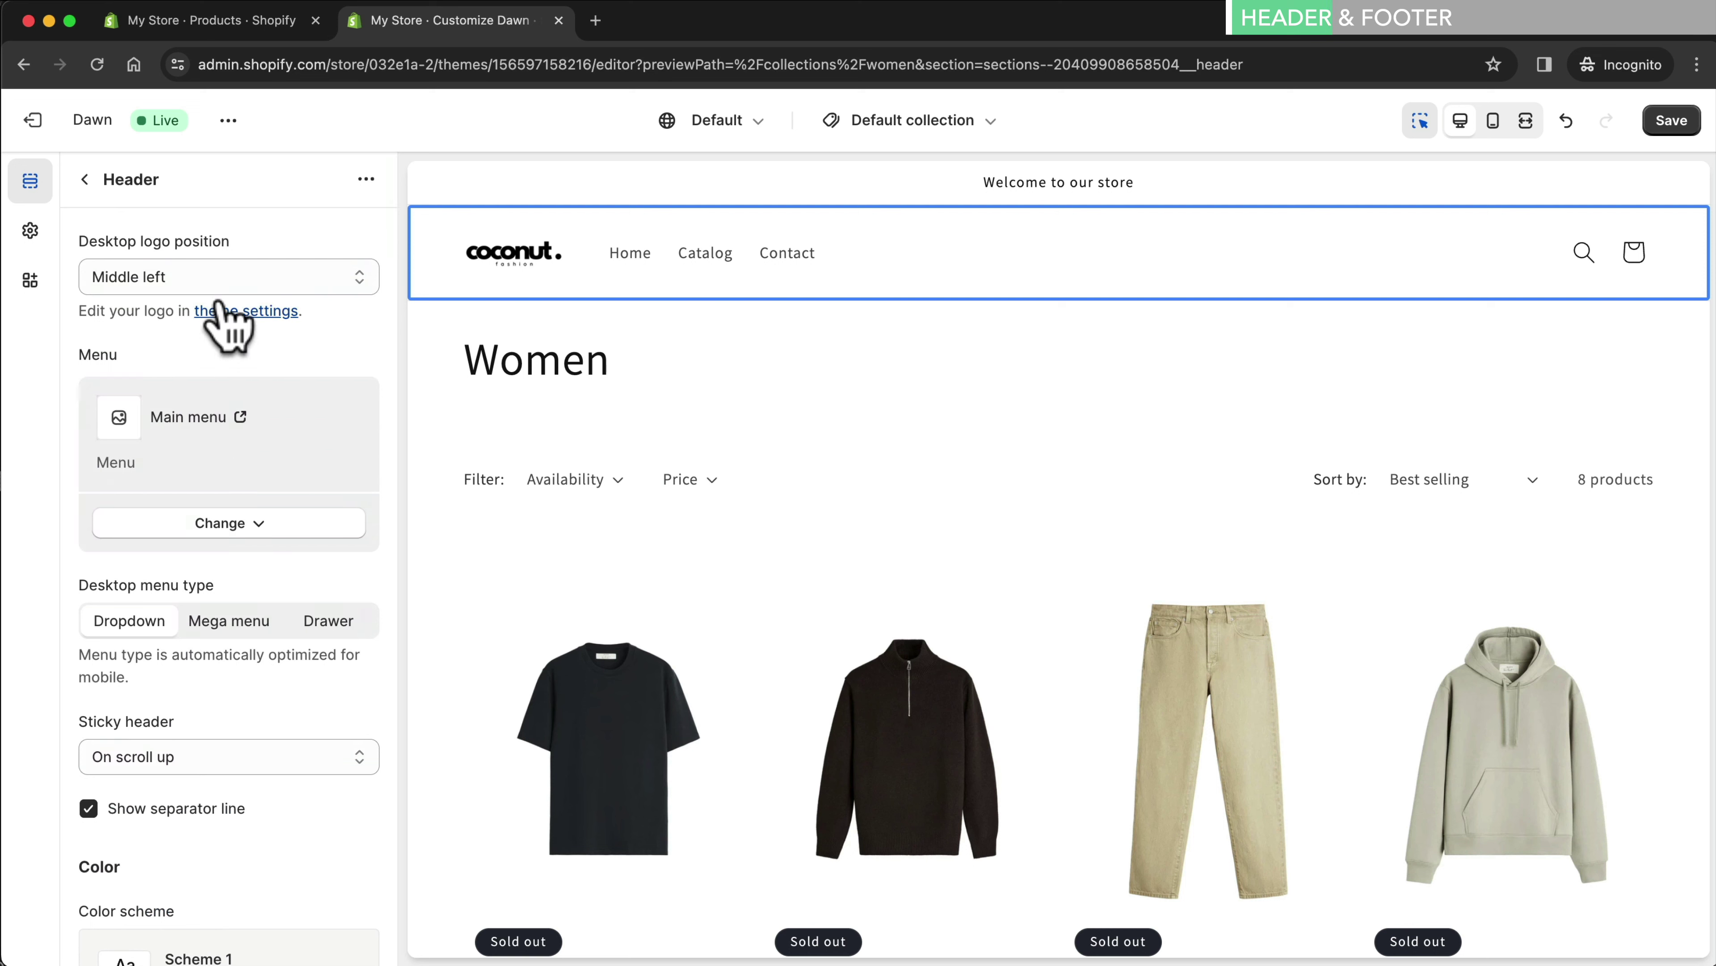
click(225, 277)
click(228, 305)
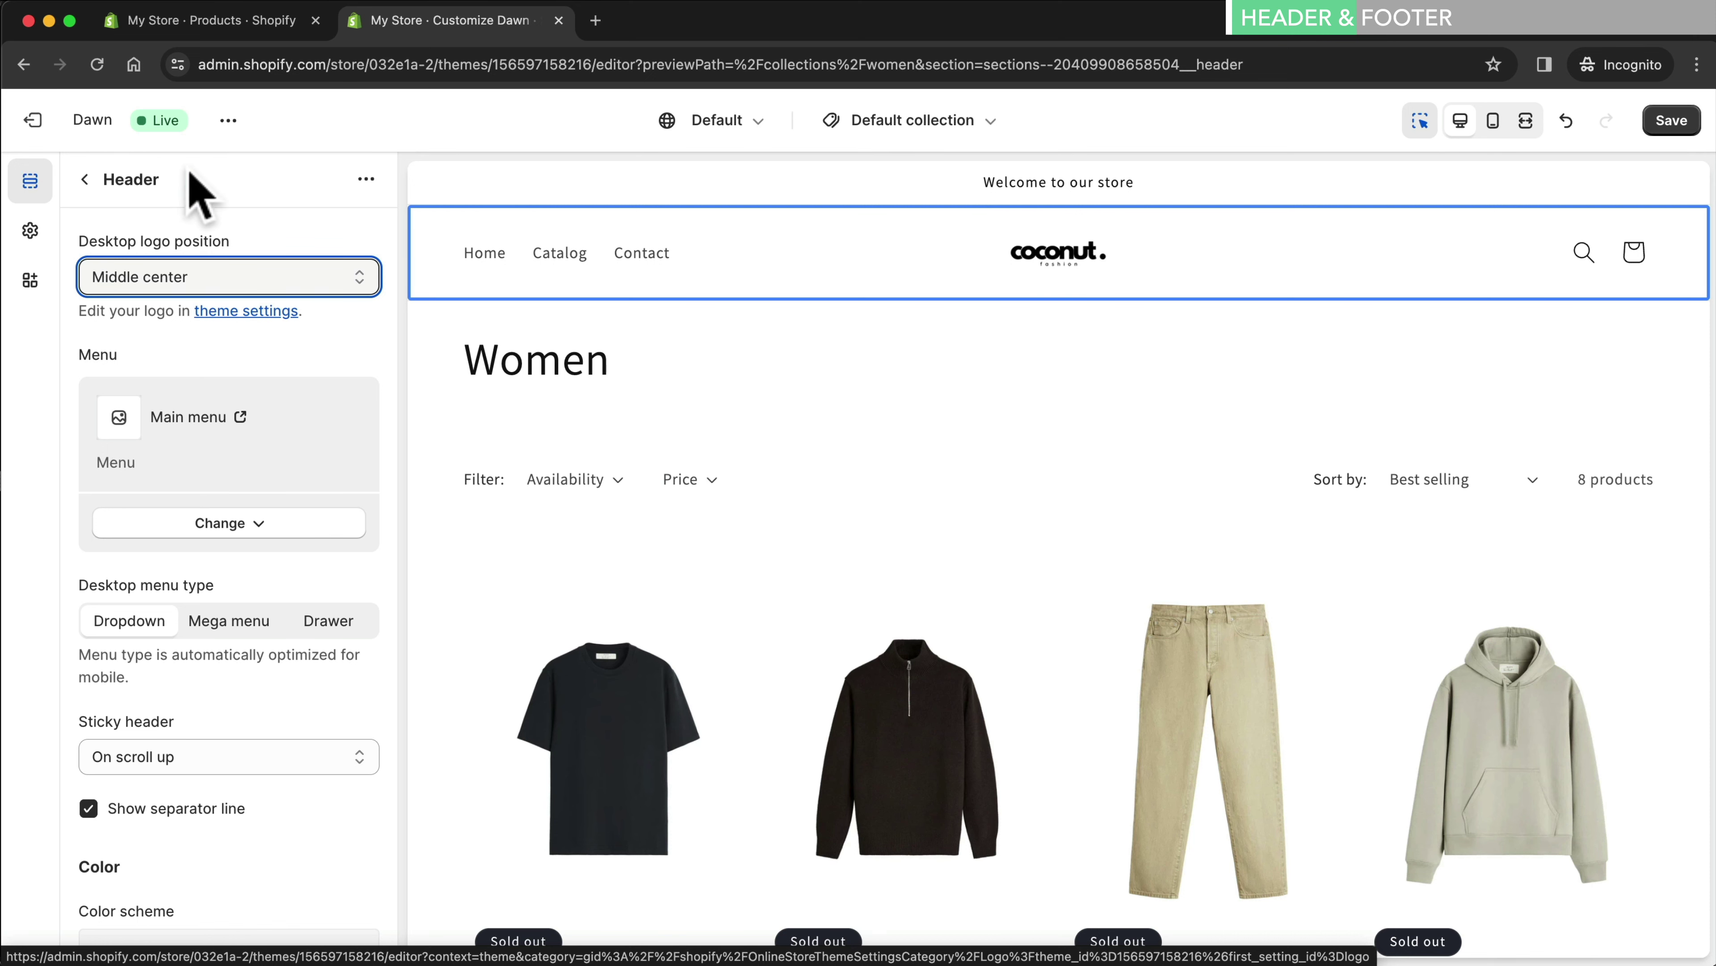
Open the online store's Main menu in the Shopify admin's navigation settings and remove its Home and Catalog items
click(201, 20)
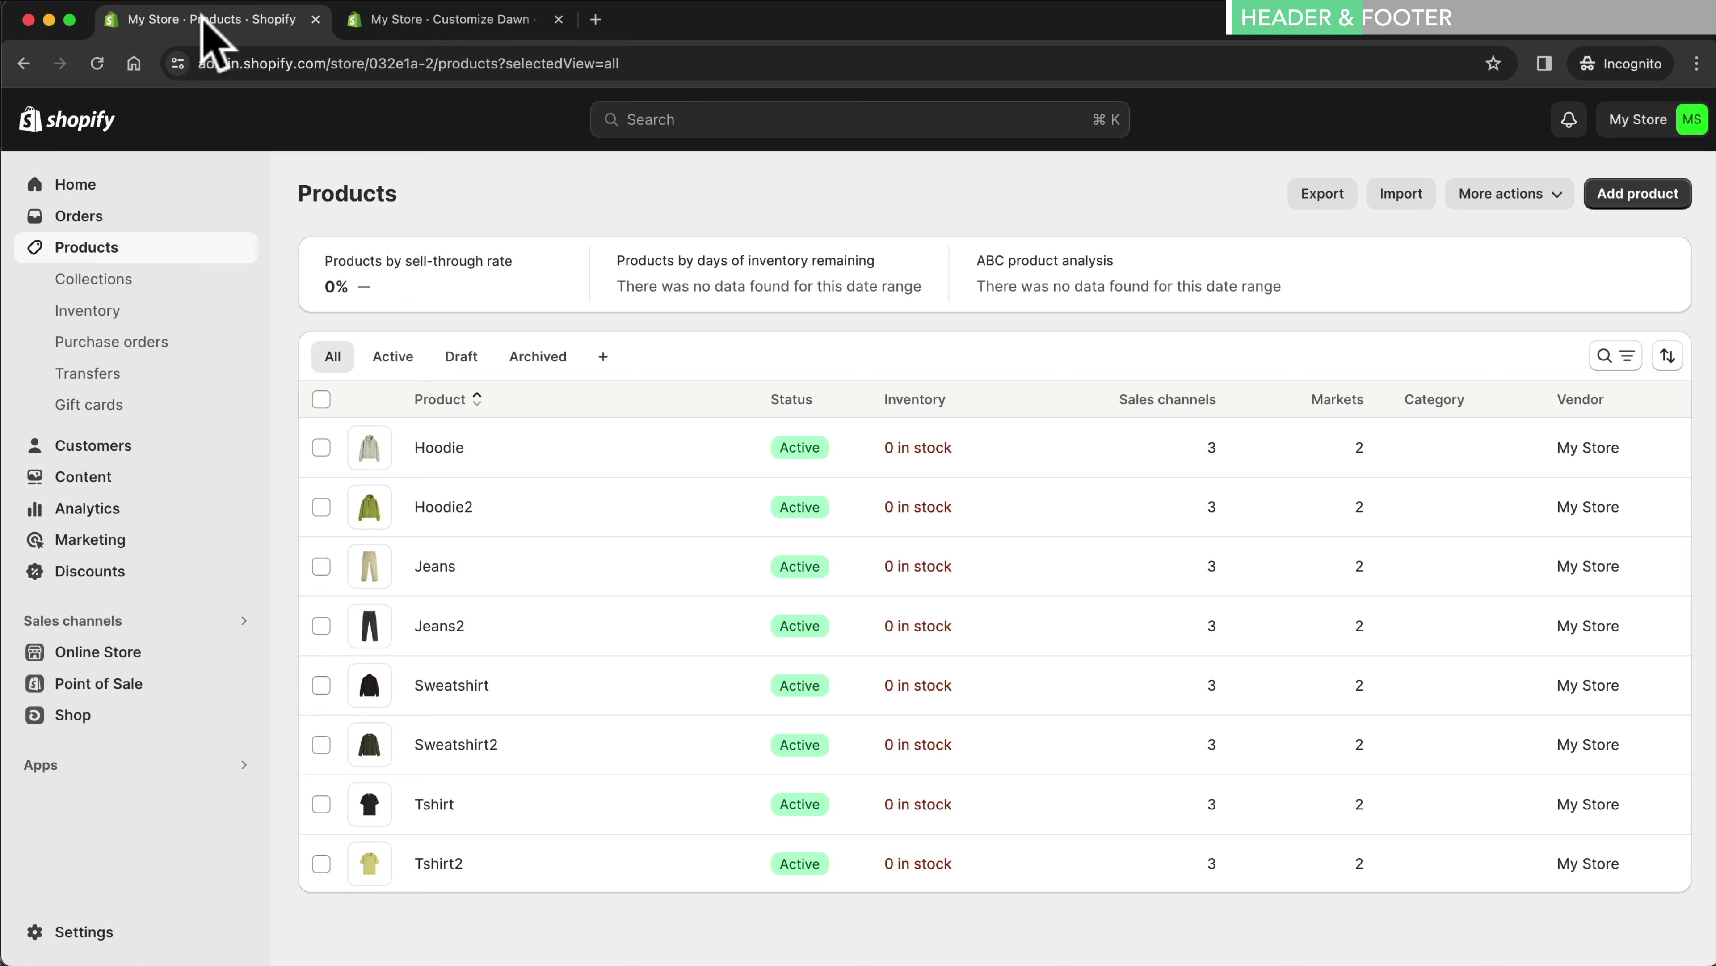
click(98, 651)
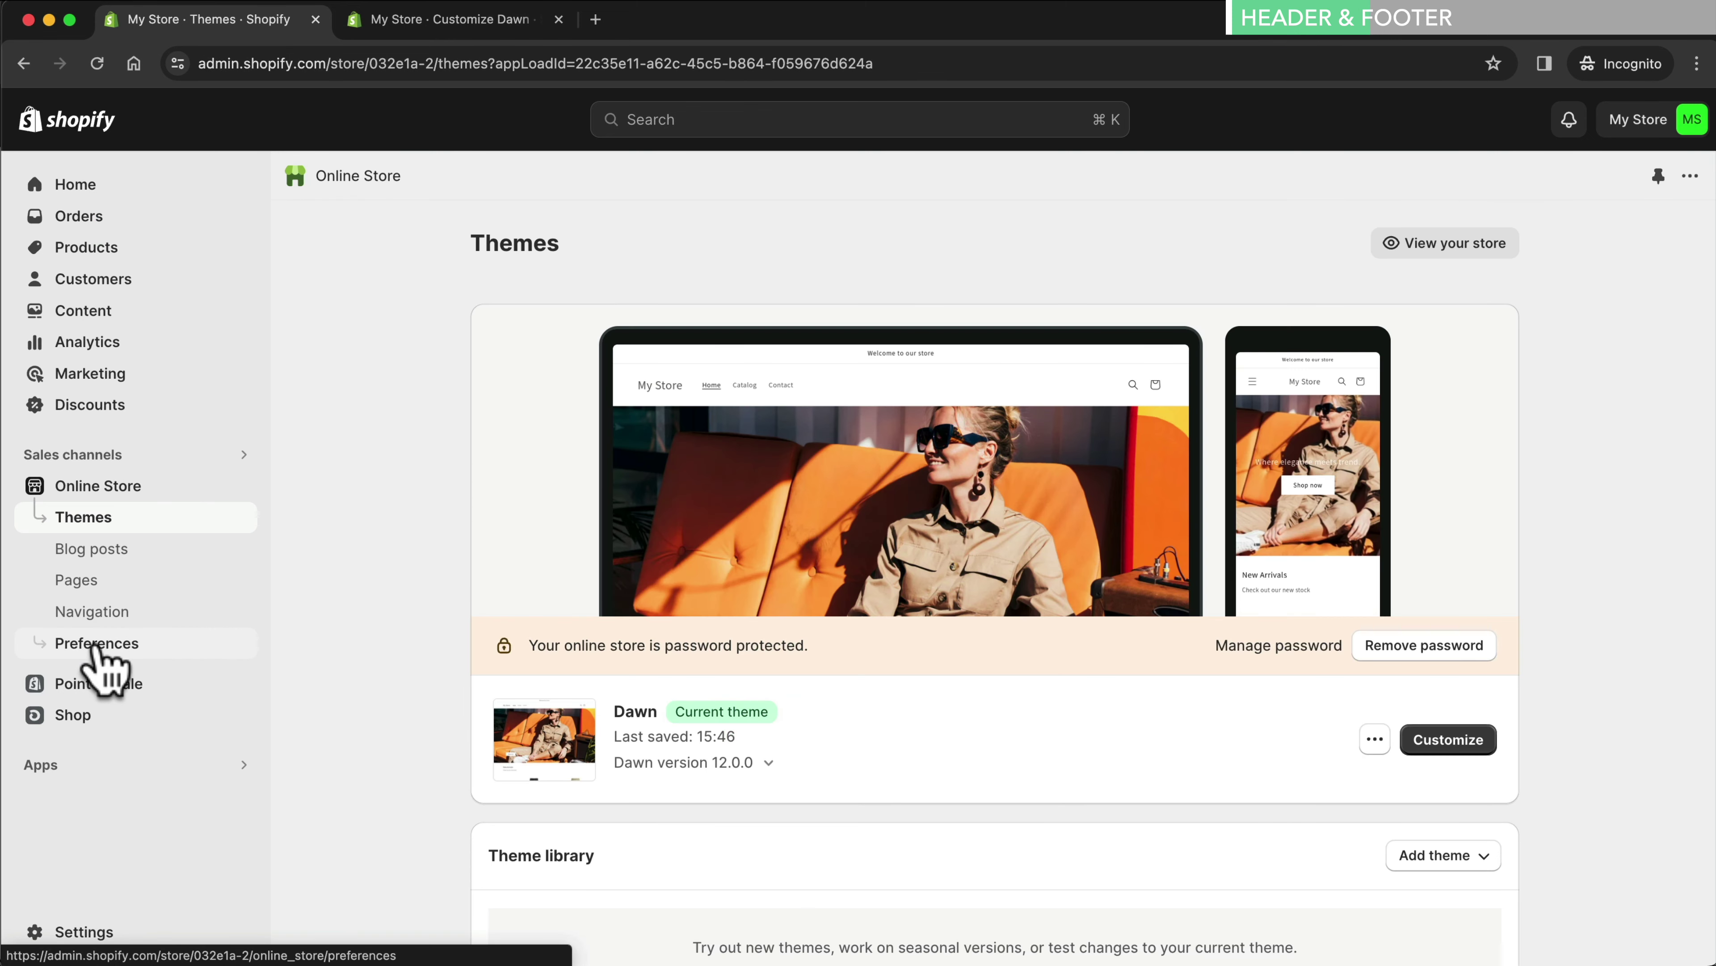
click(98, 612)
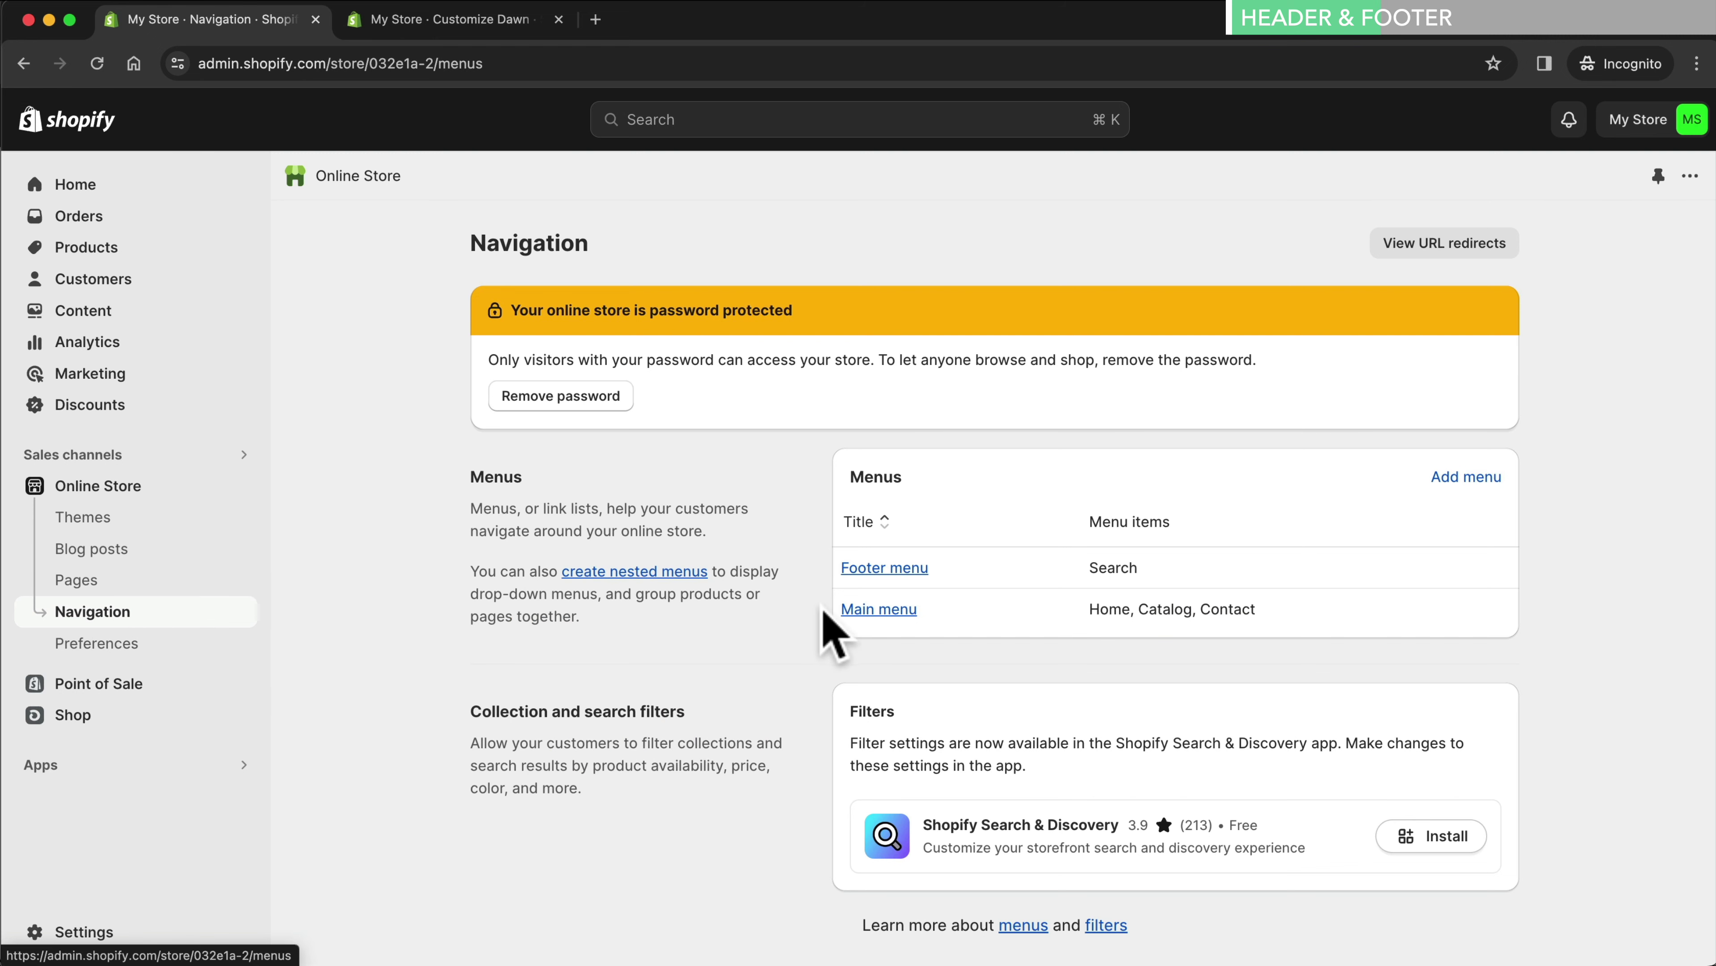
click(853, 609)
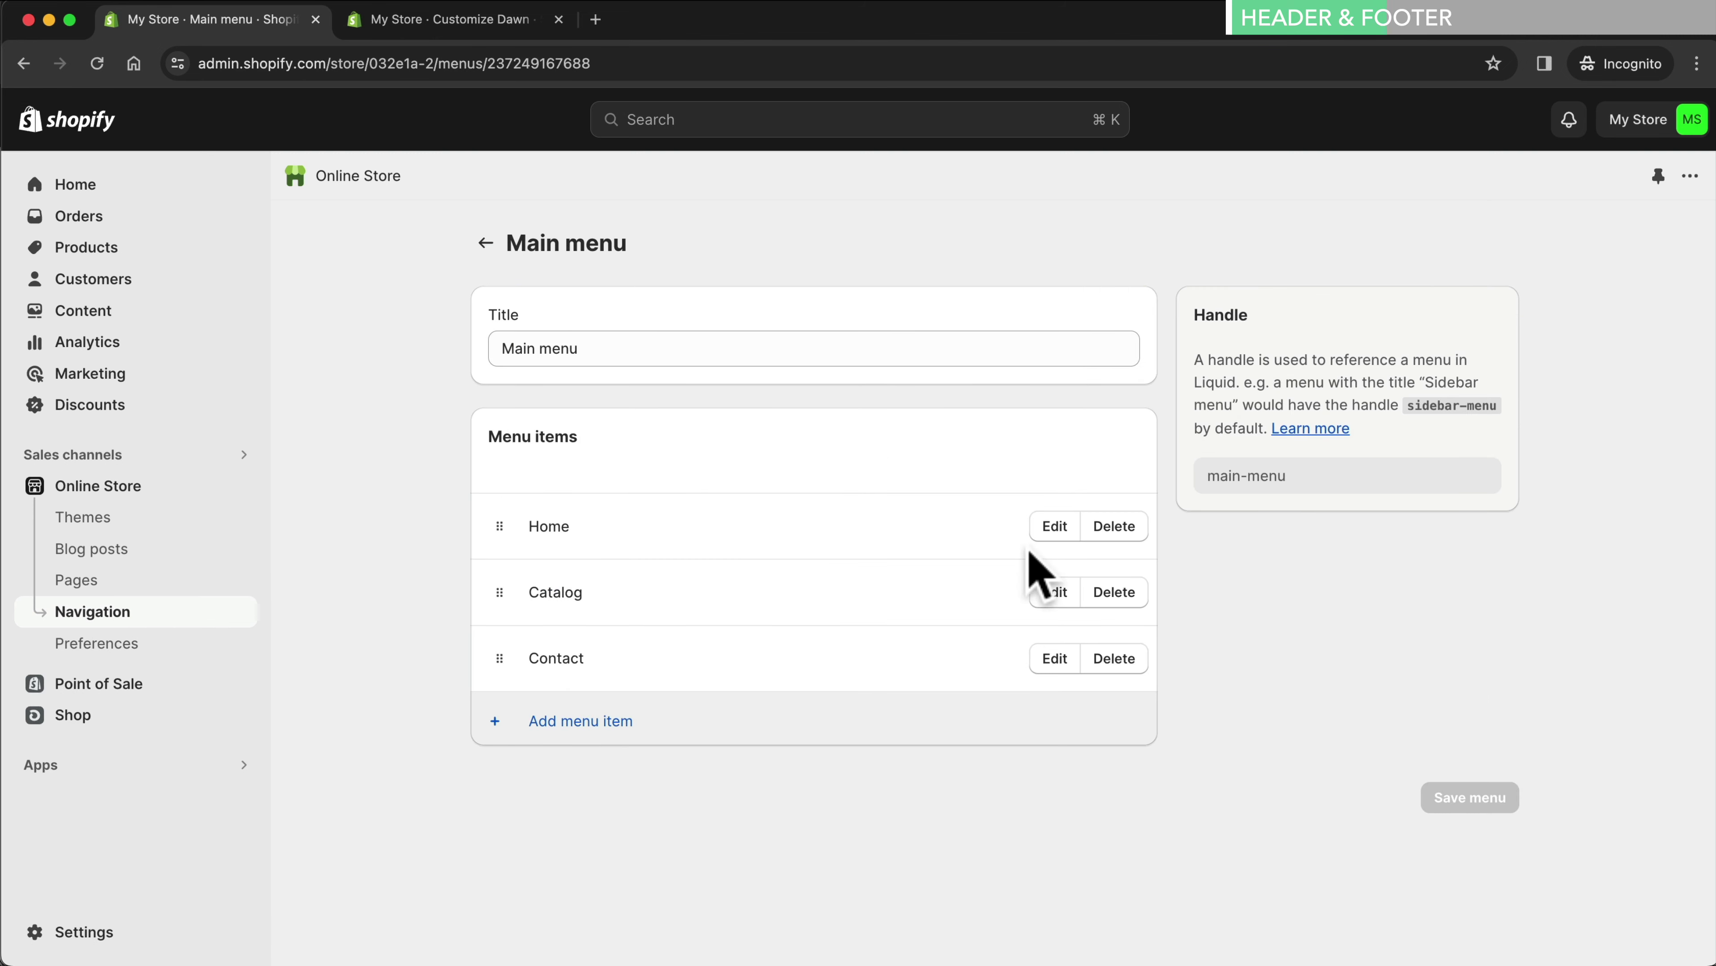
click(1114, 526)
click(1140, 595)
click(1113, 526)
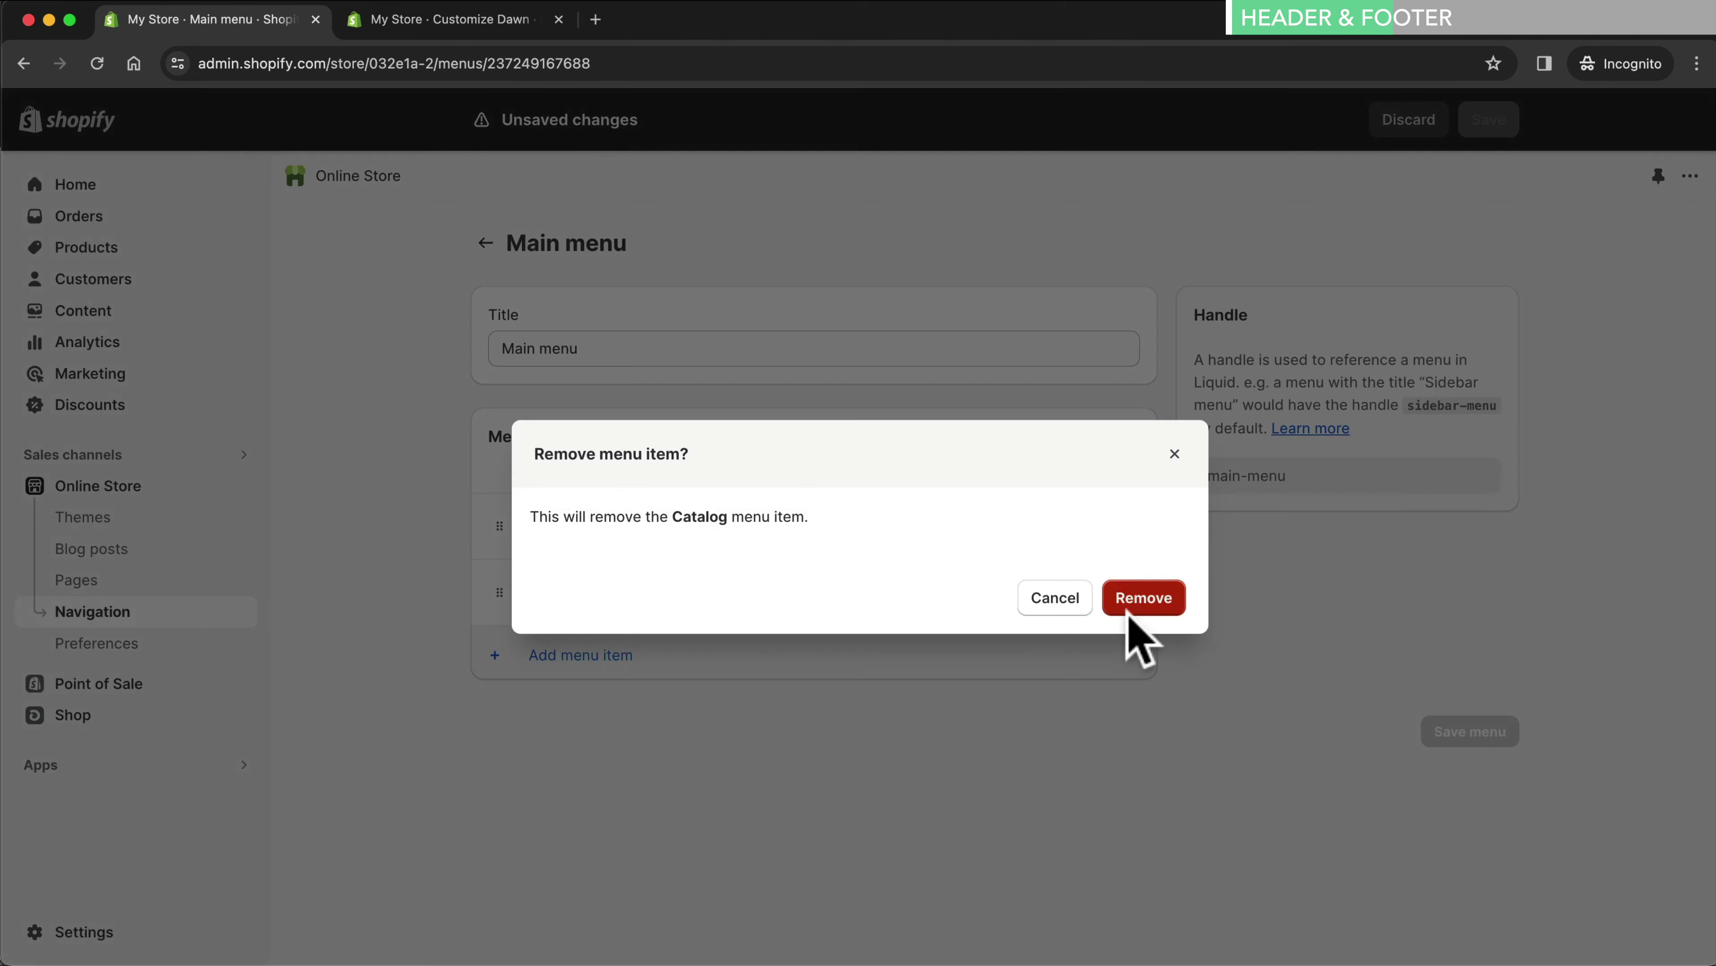
click(1140, 597)
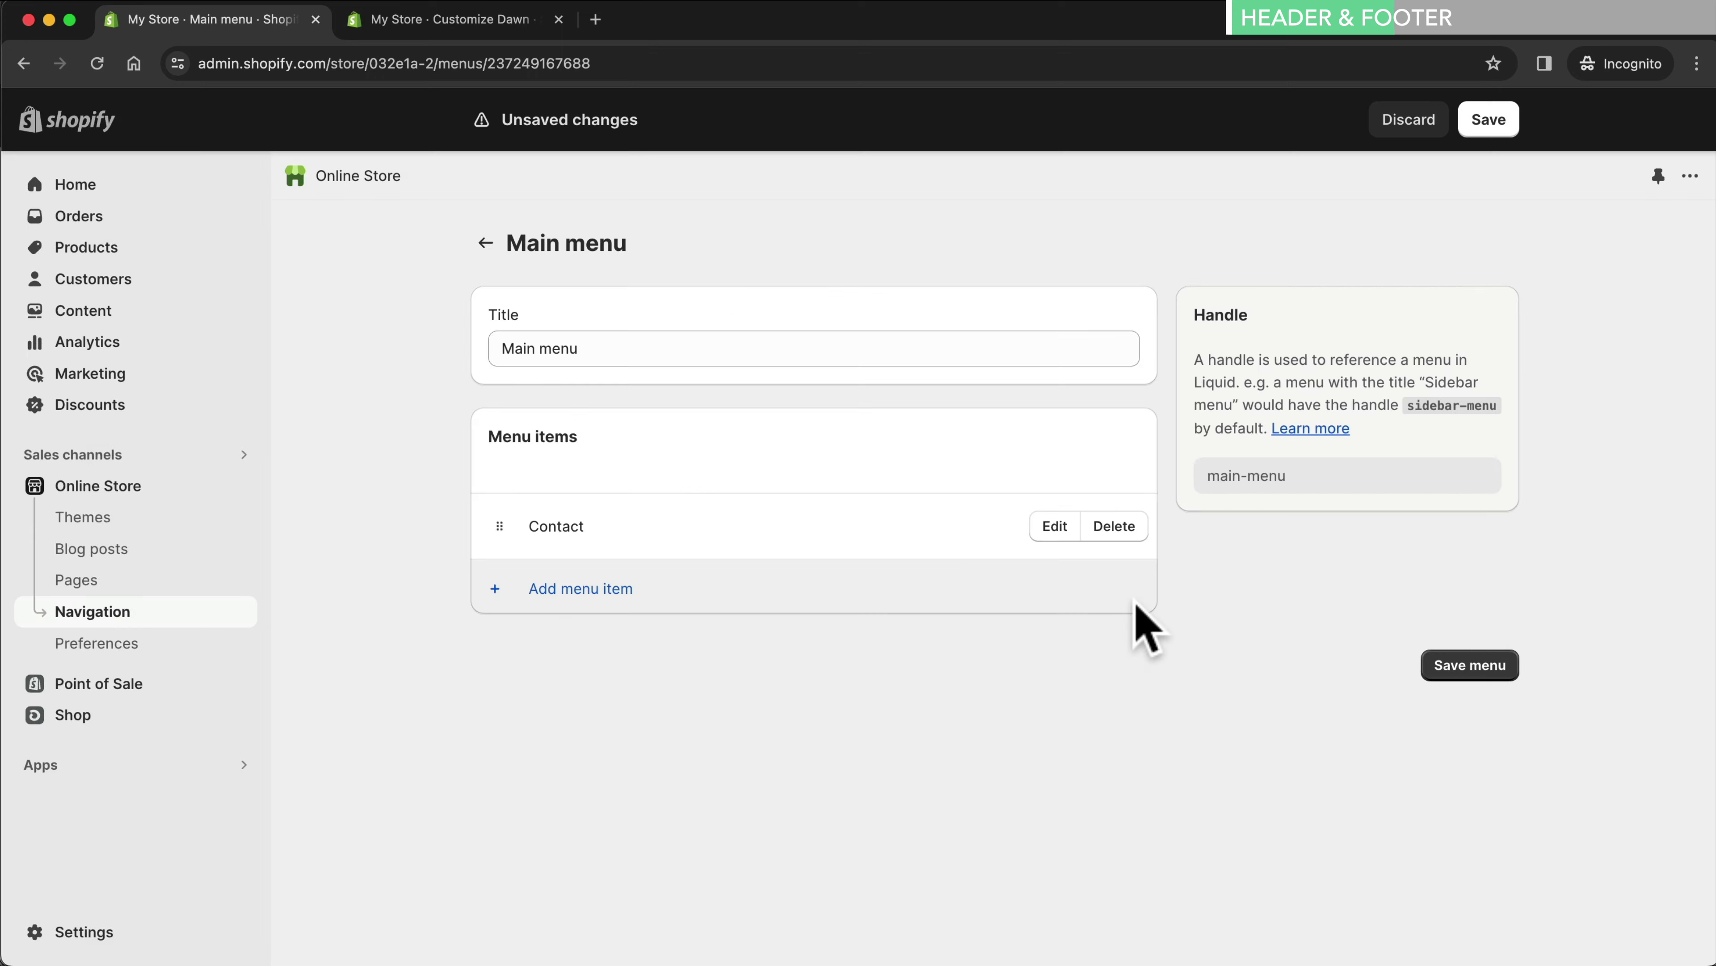
Add Women and Men items to the Main menu, linking each to its matching collection
click(598, 587)
text(Women)
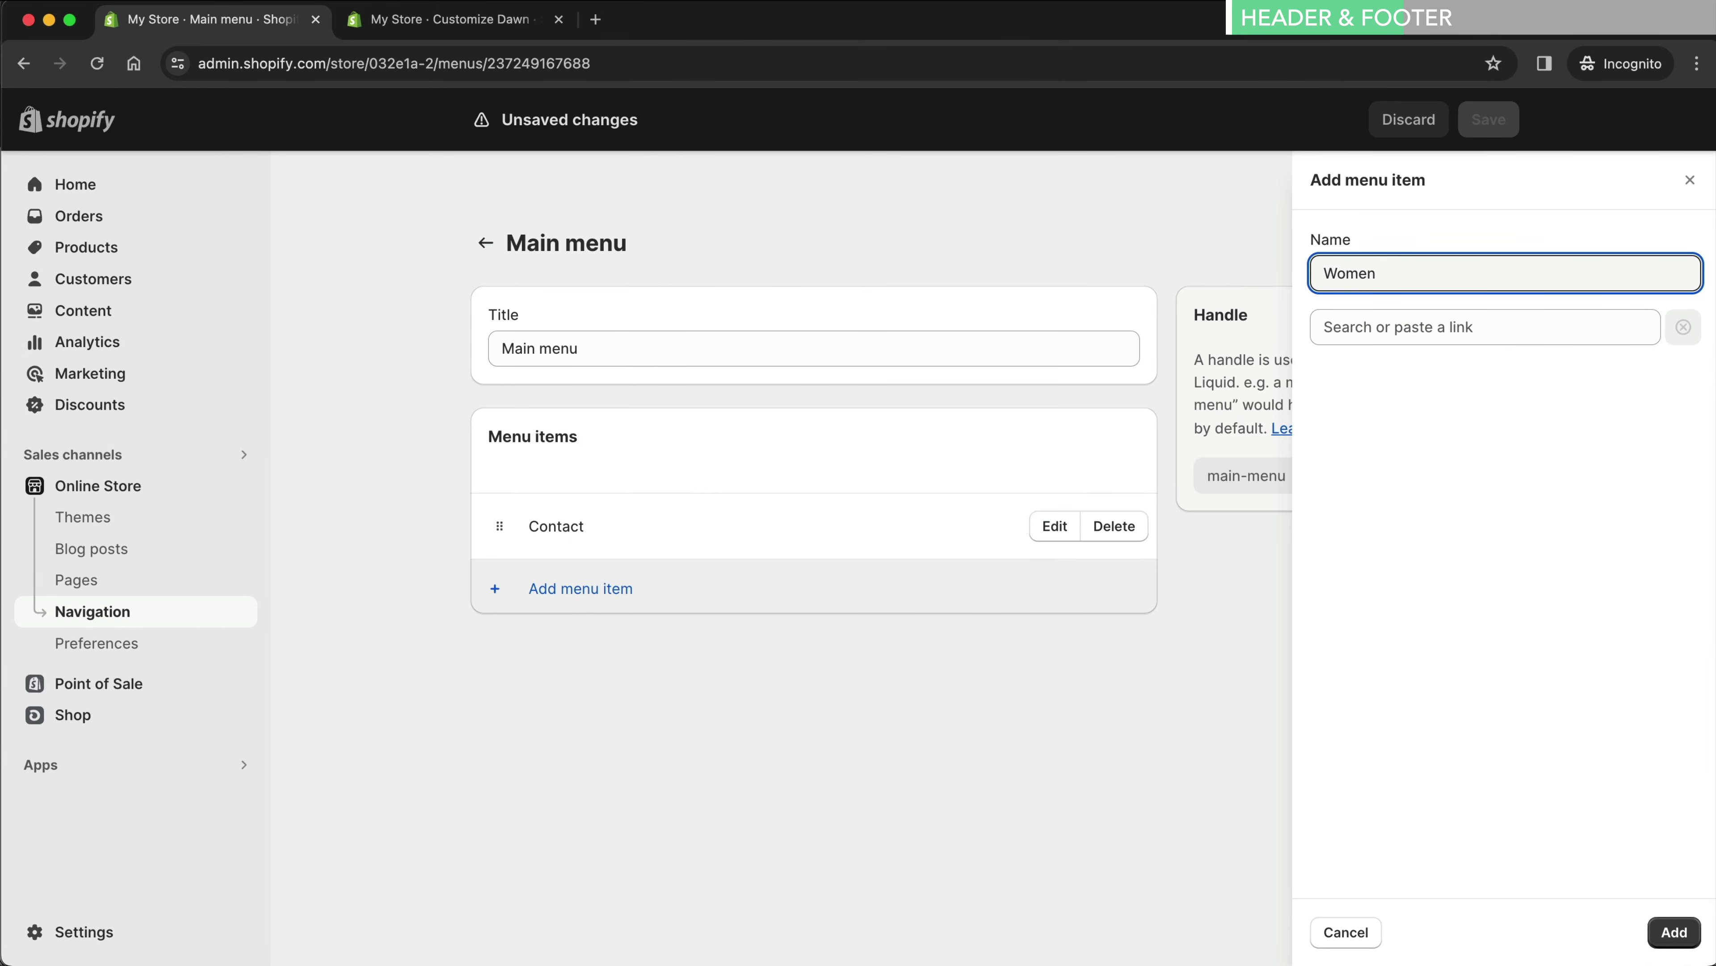
click(1467, 318)
click(1441, 464)
click(1434, 541)
click(1674, 932)
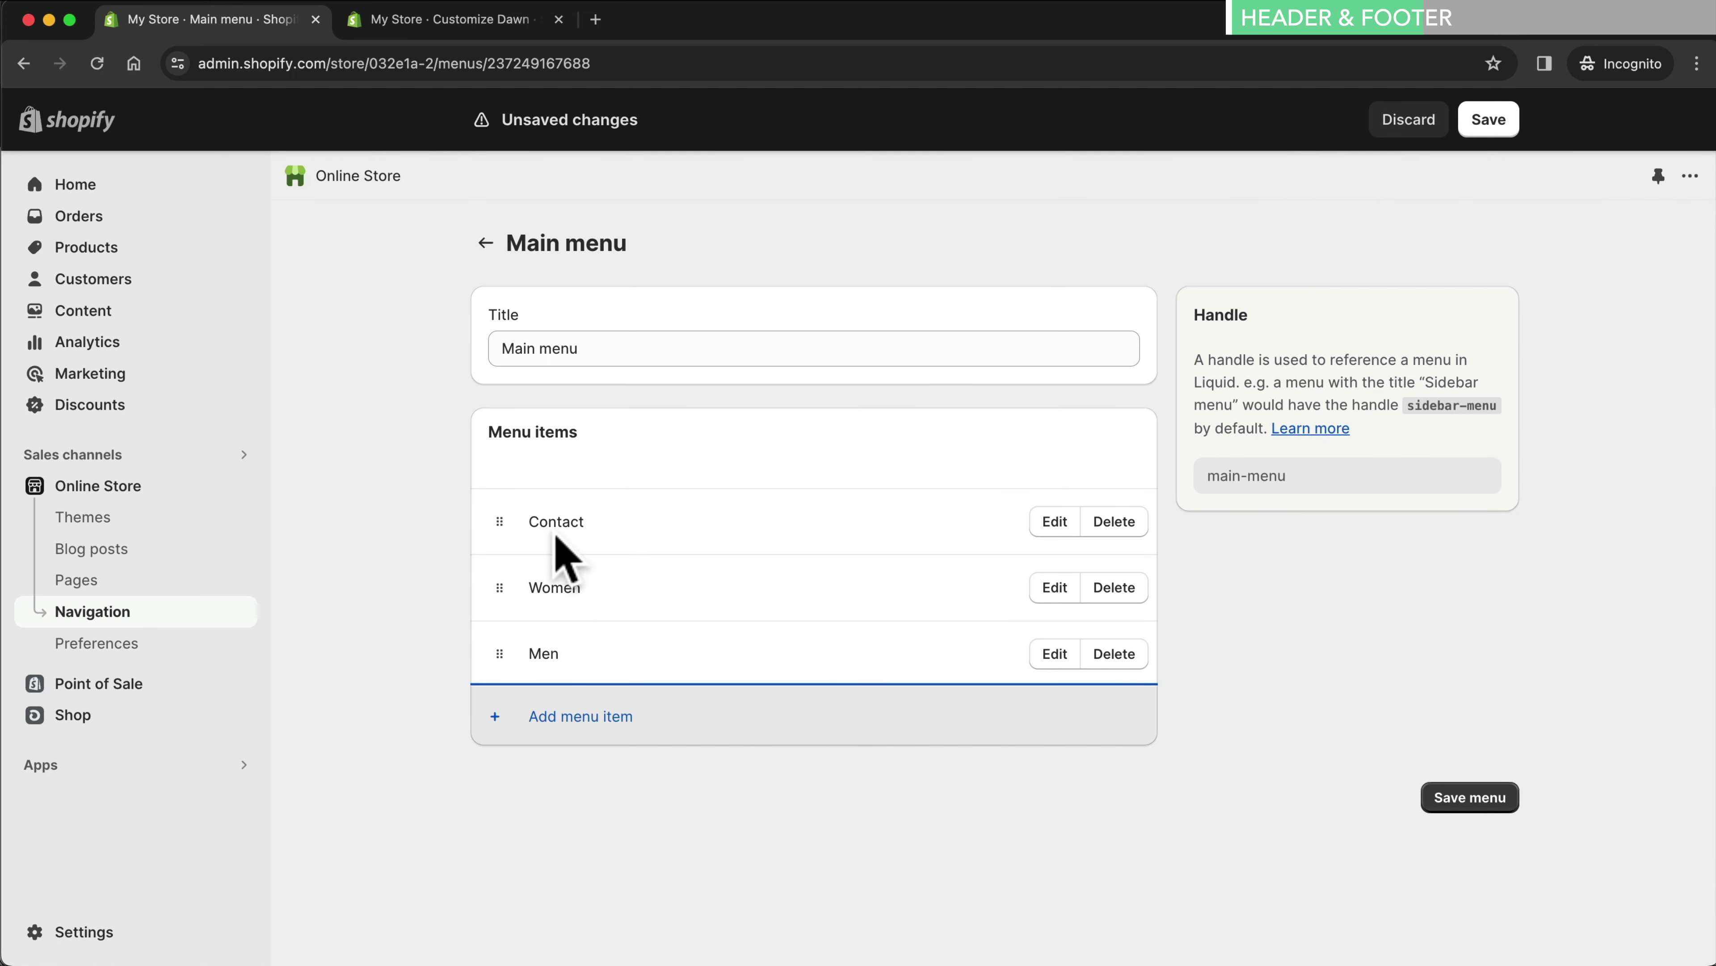
Move Contact below Men in the Main menu, save the menu, and return to the theme editor
drag(500, 521, 499, 660)
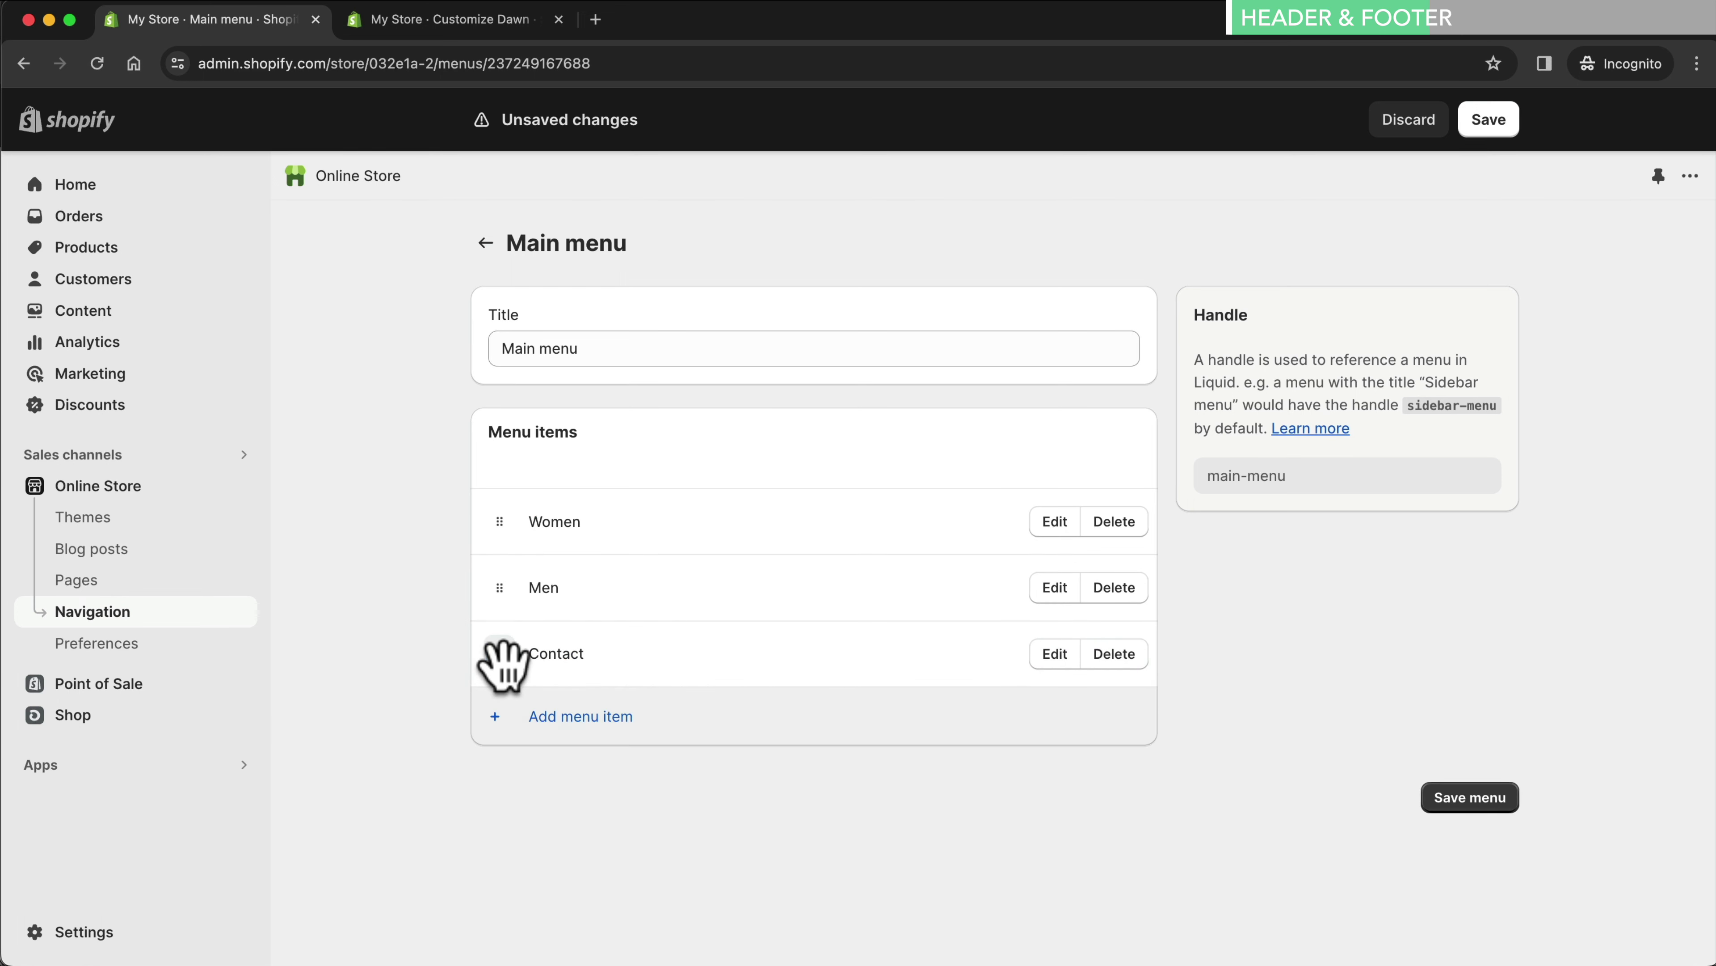
click(1464, 801)
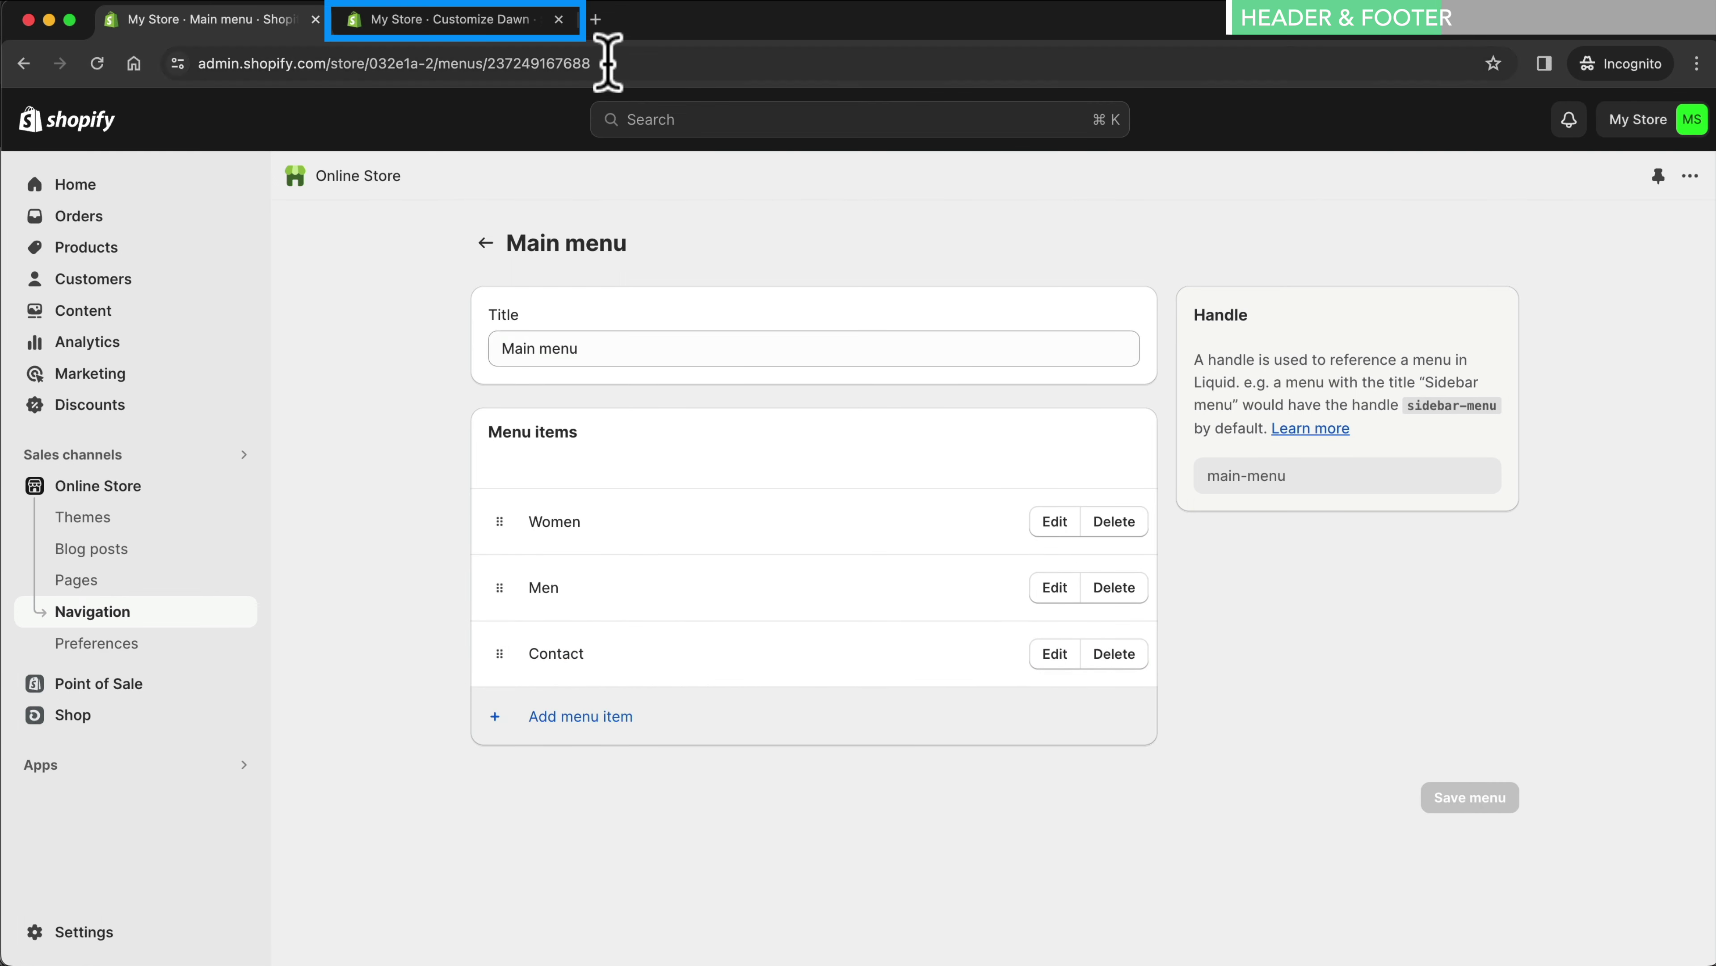
click(517, 21)
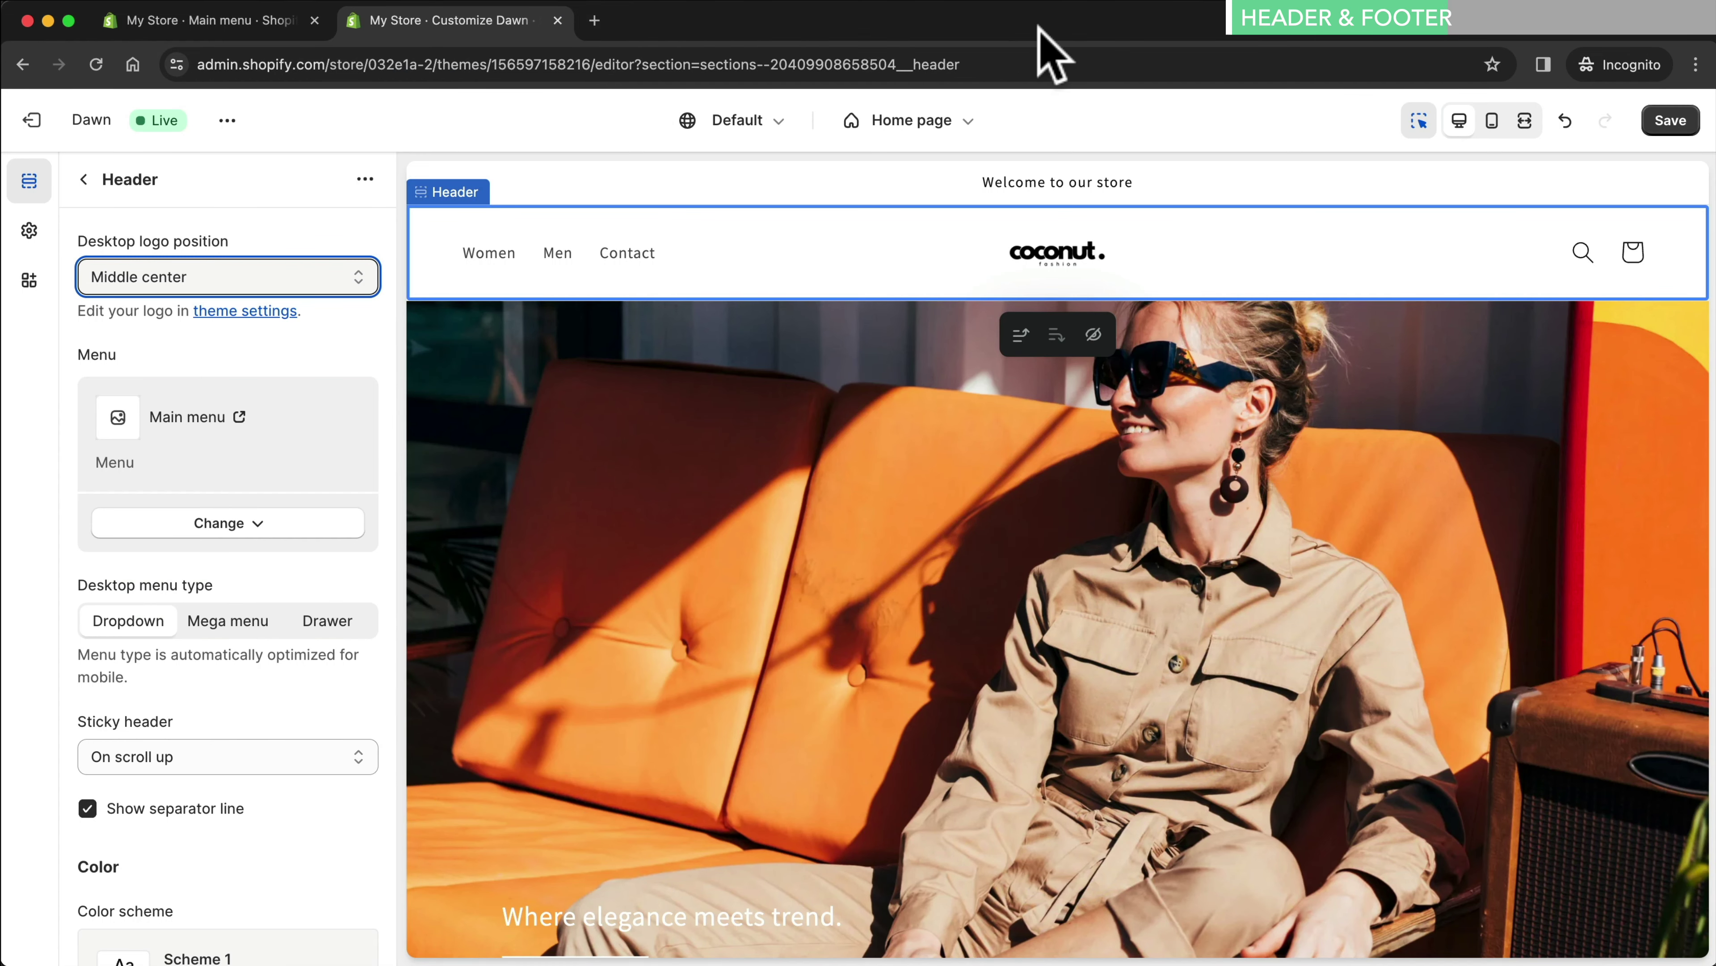
Save the header changes and reload the theme editor
click(1668, 125)
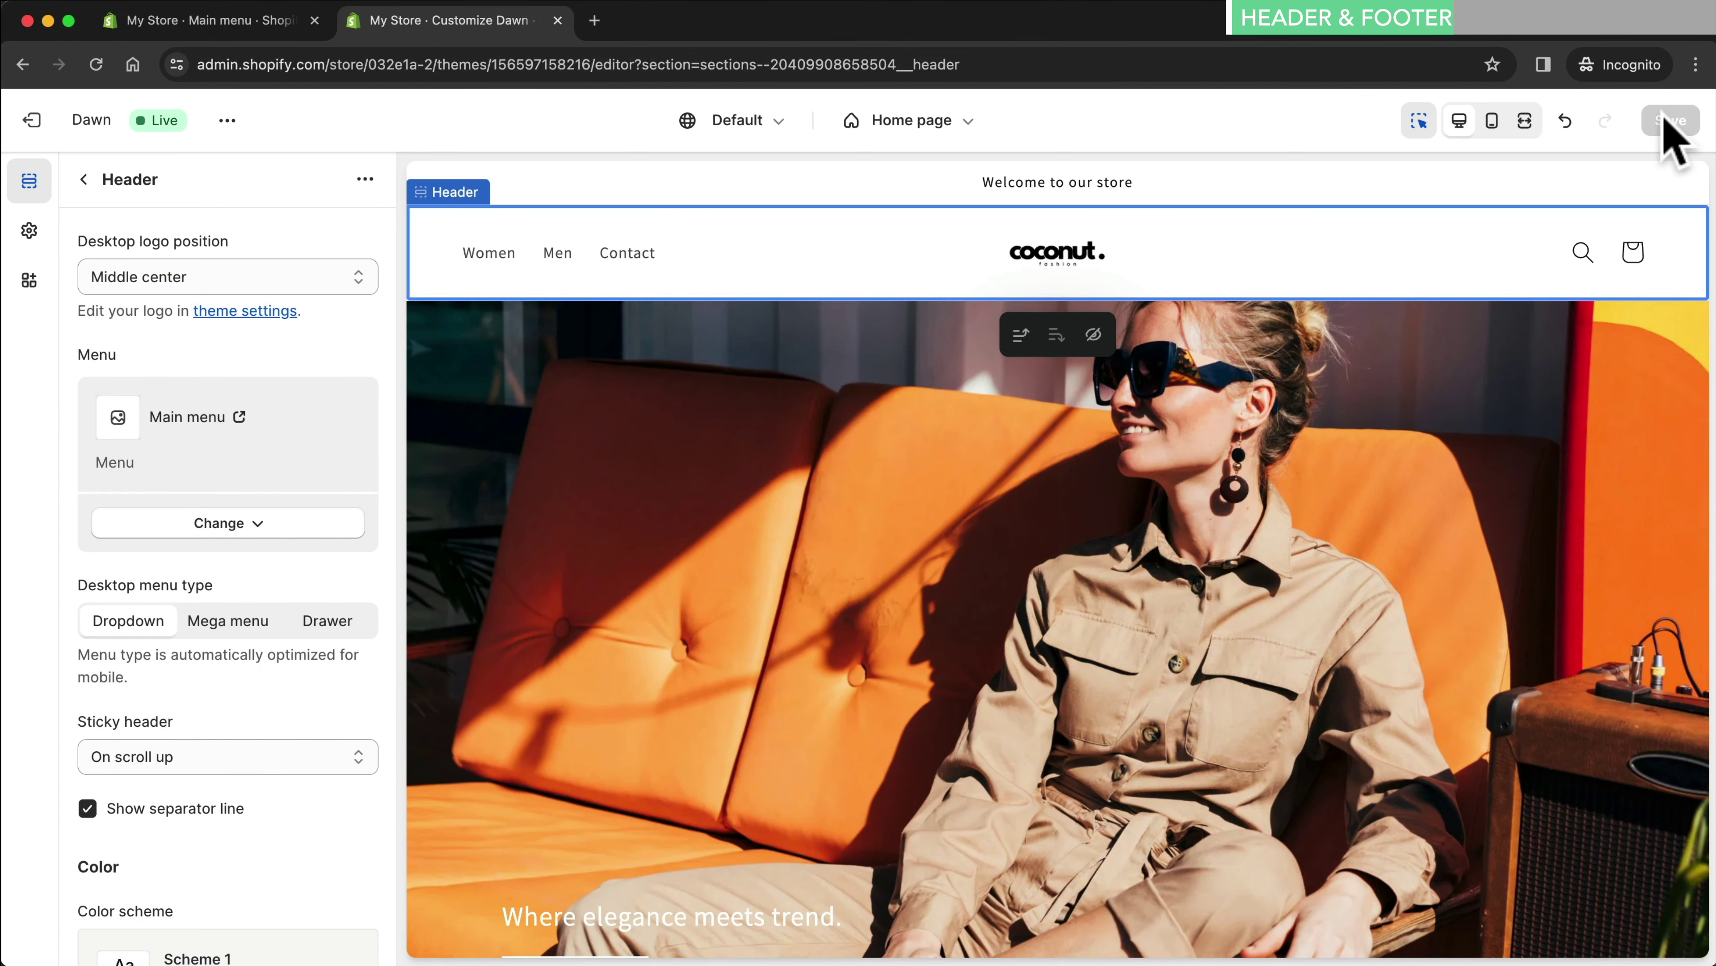
click(97, 64)
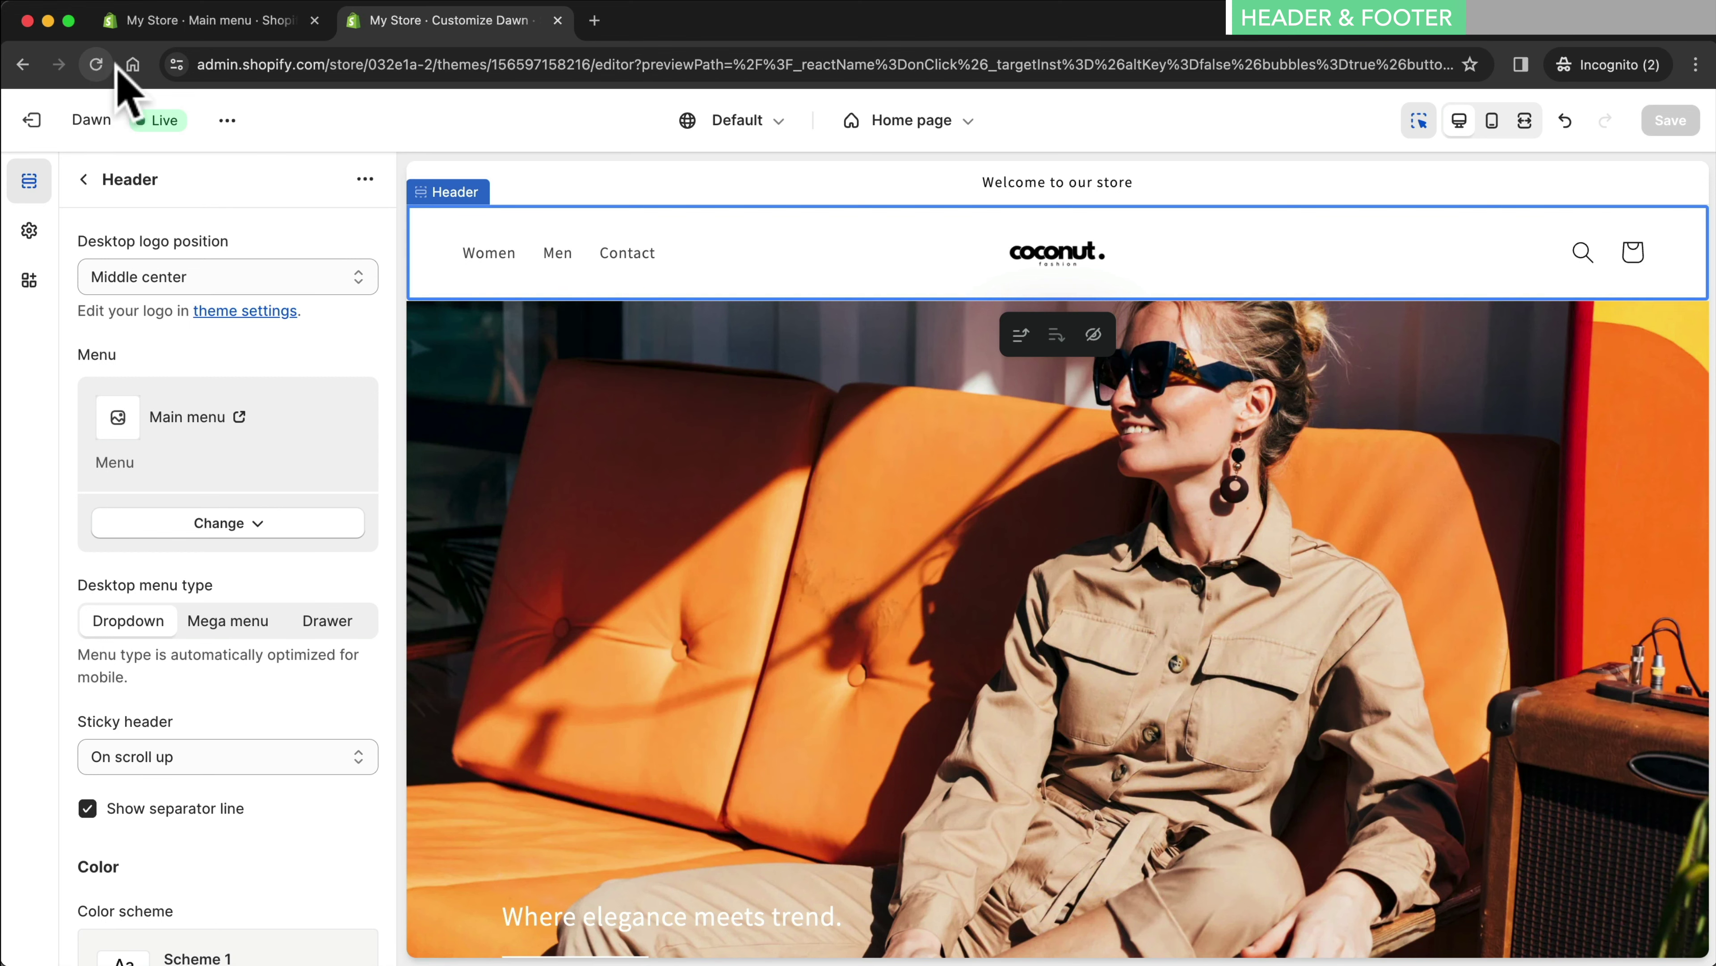
Turn off the email signup in the home page's Footer section
scroll(757, 608, down, 3)
scroll(760, 619, down, 15)
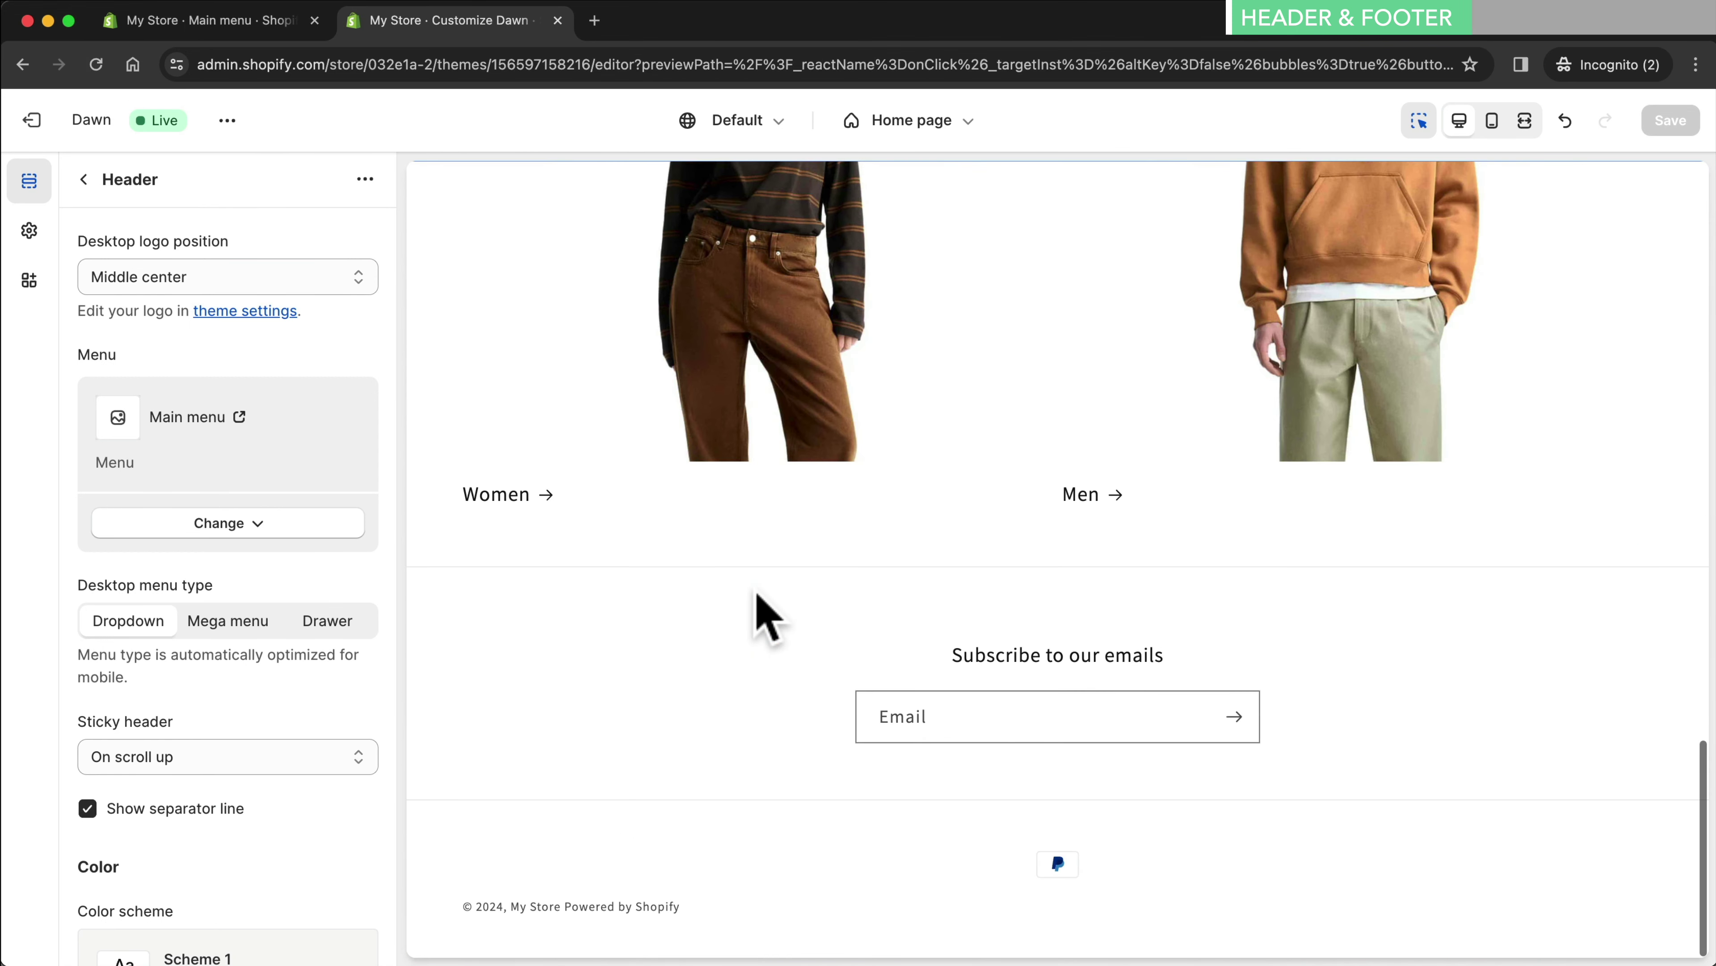
click(747, 614)
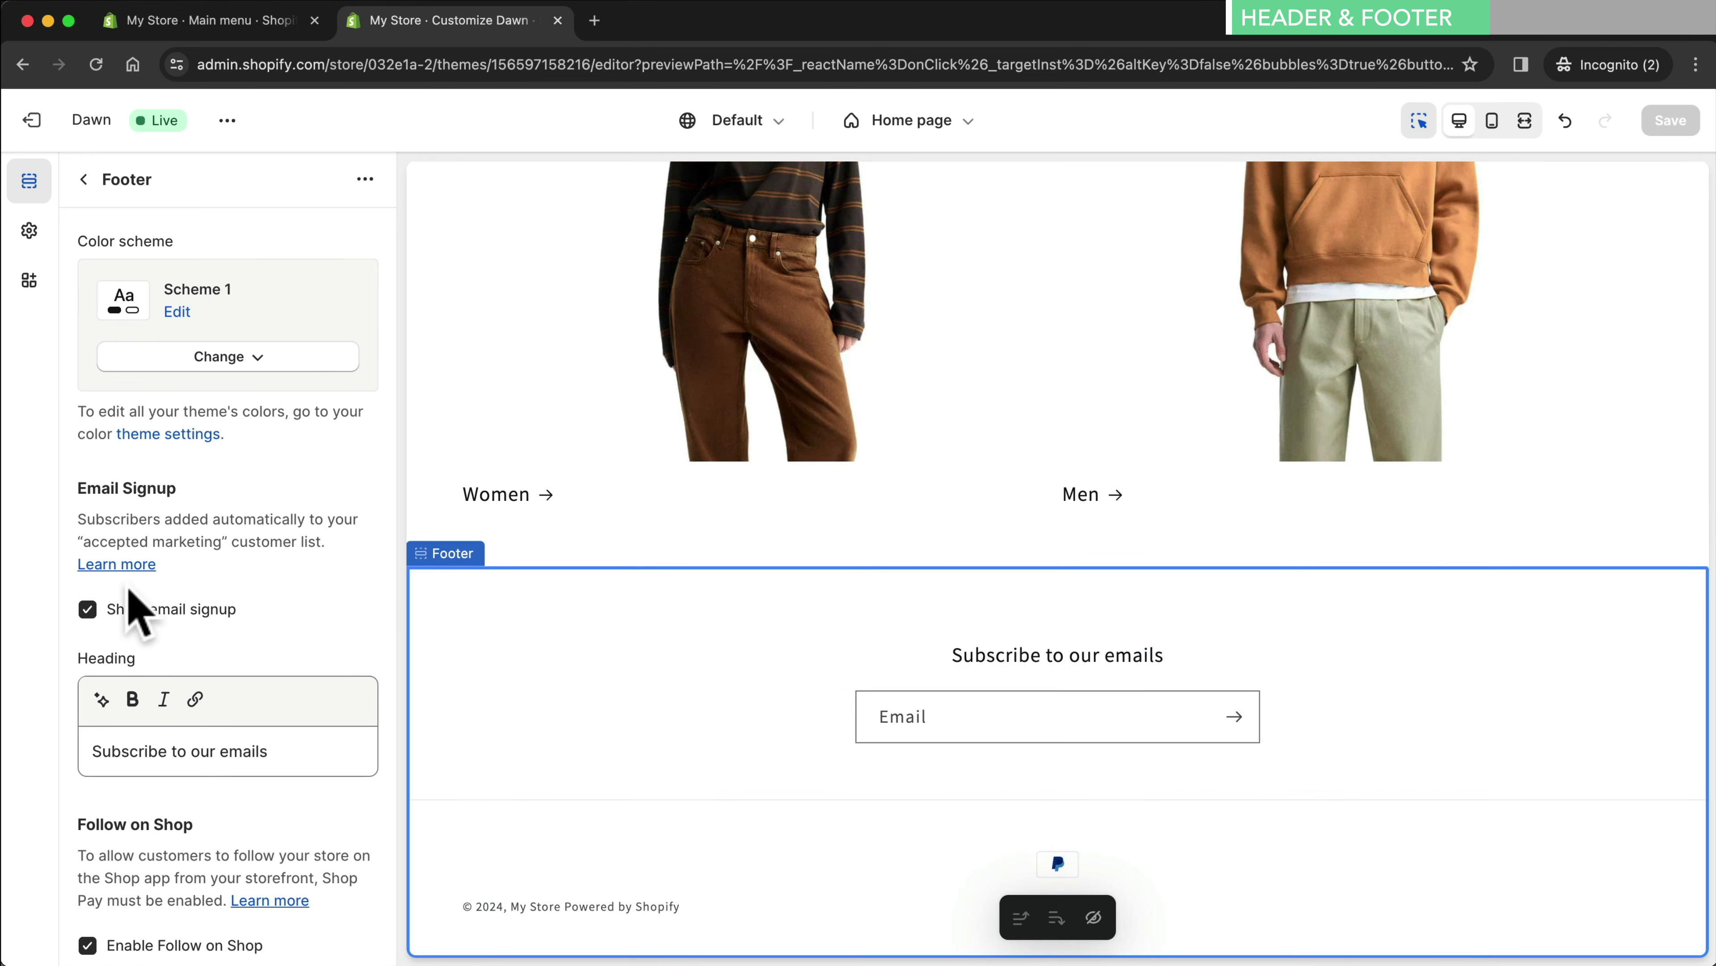
click(88, 609)
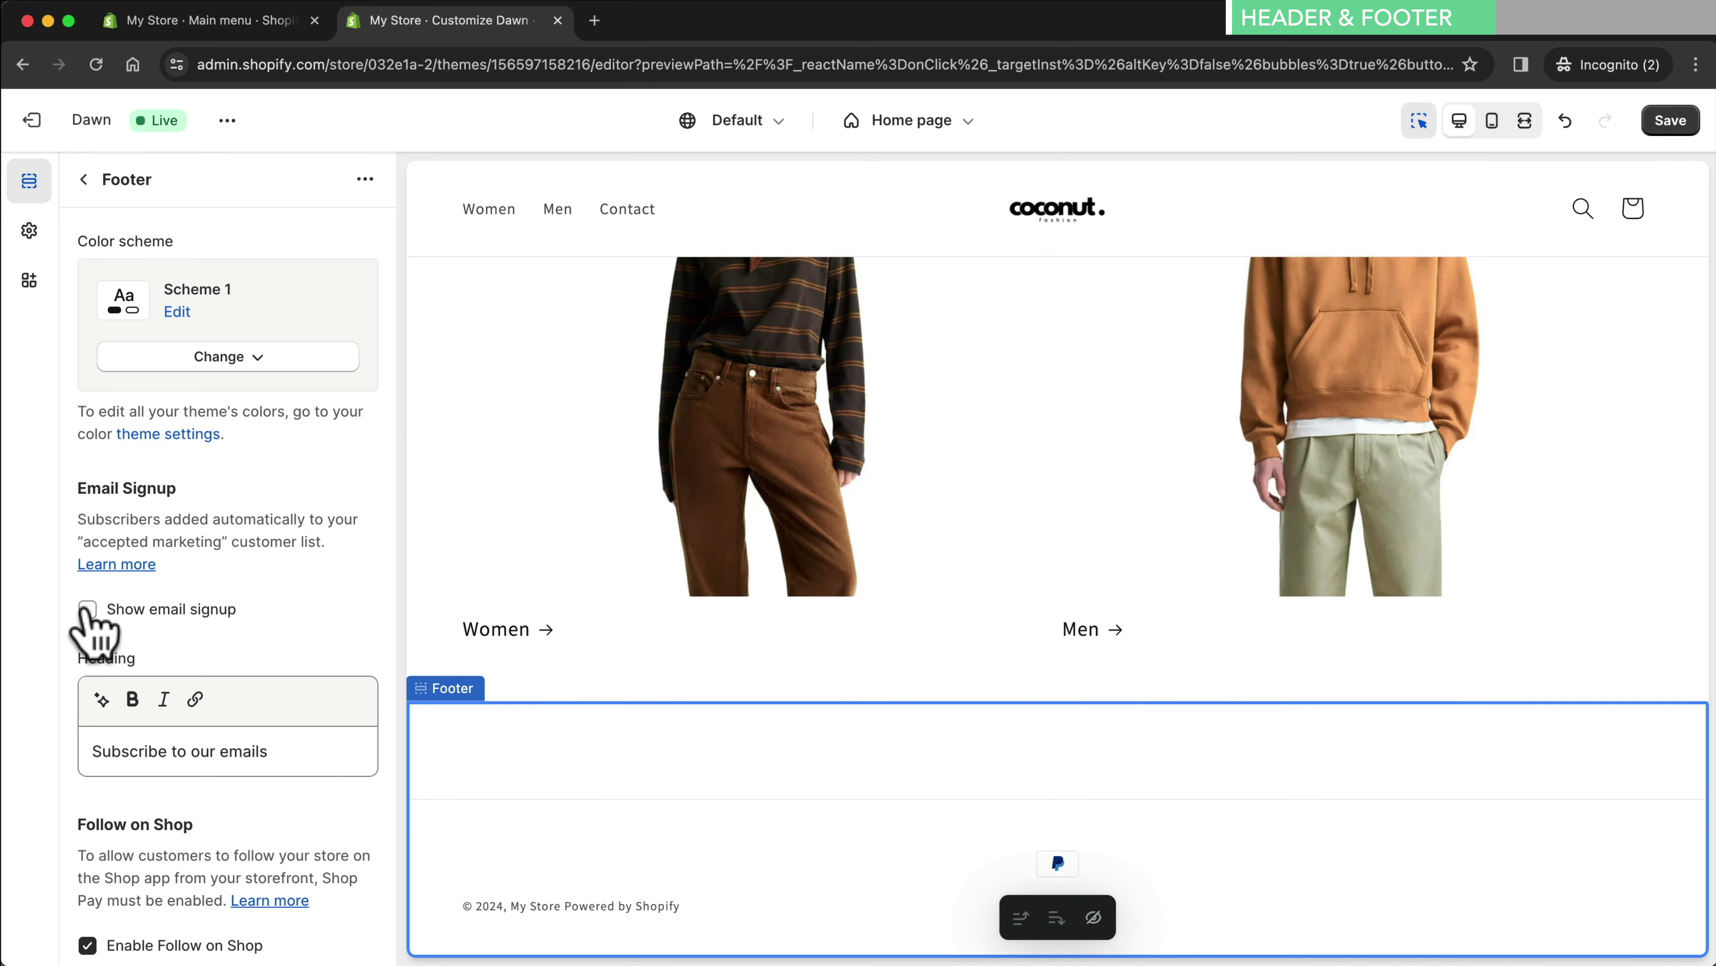
scroll(178, 703, down, 10)
scroll(178, 720, down, 2)
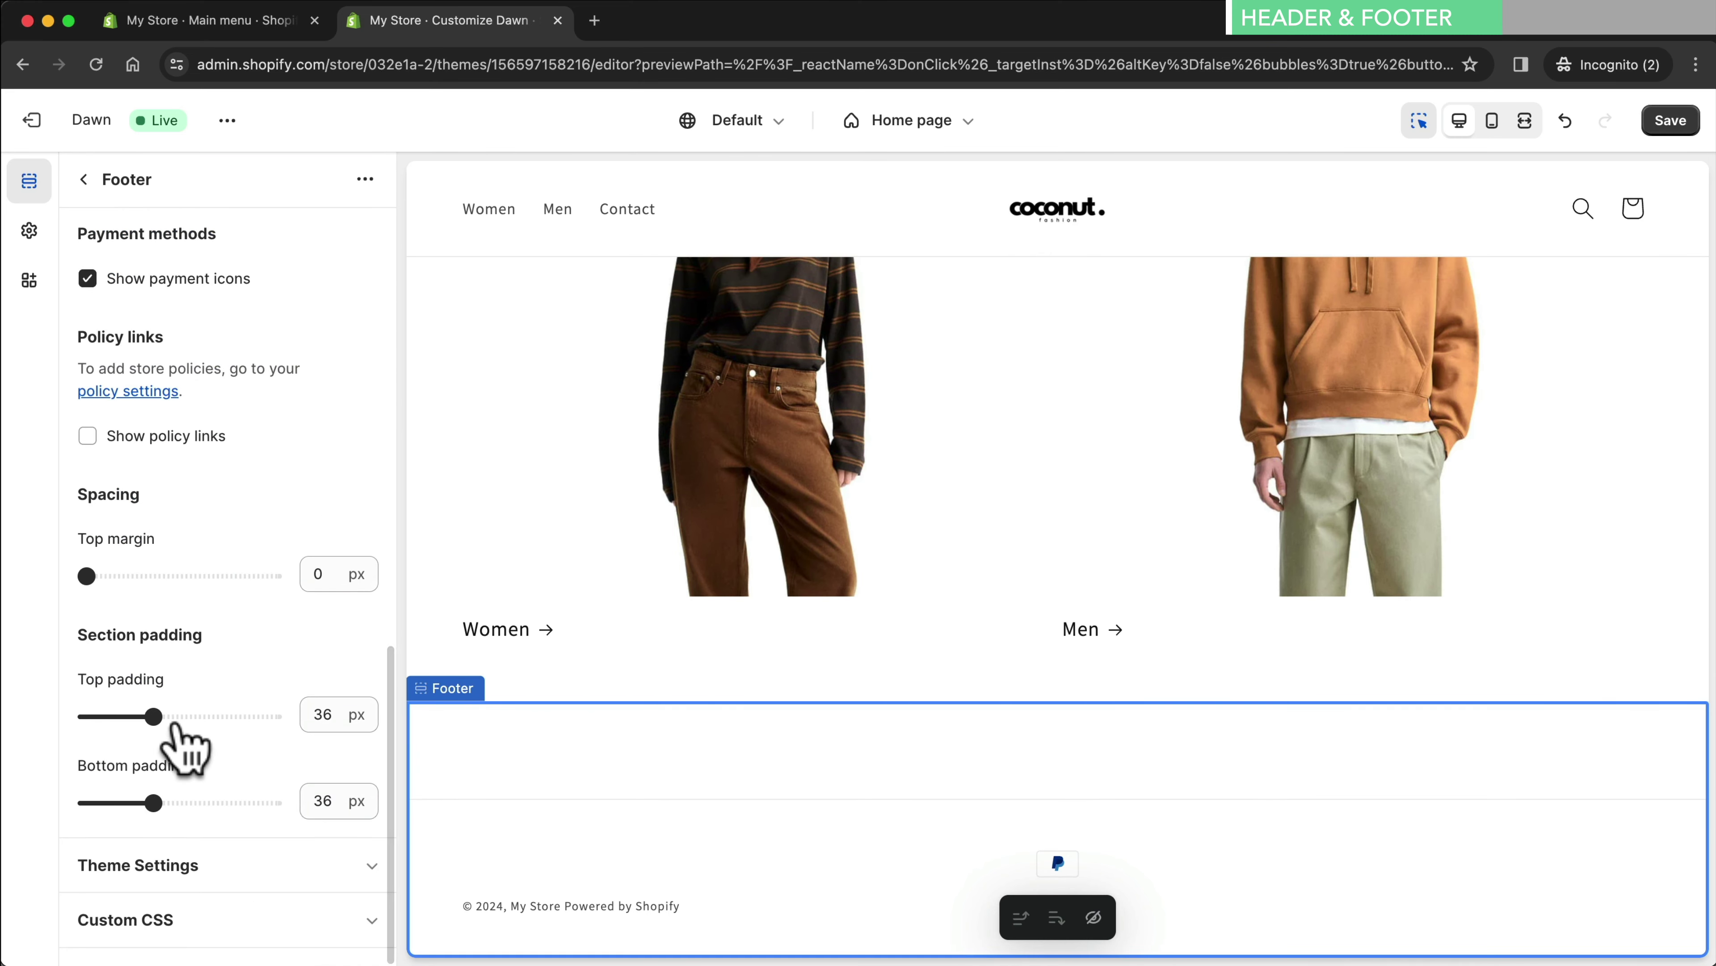
click(189, 869)
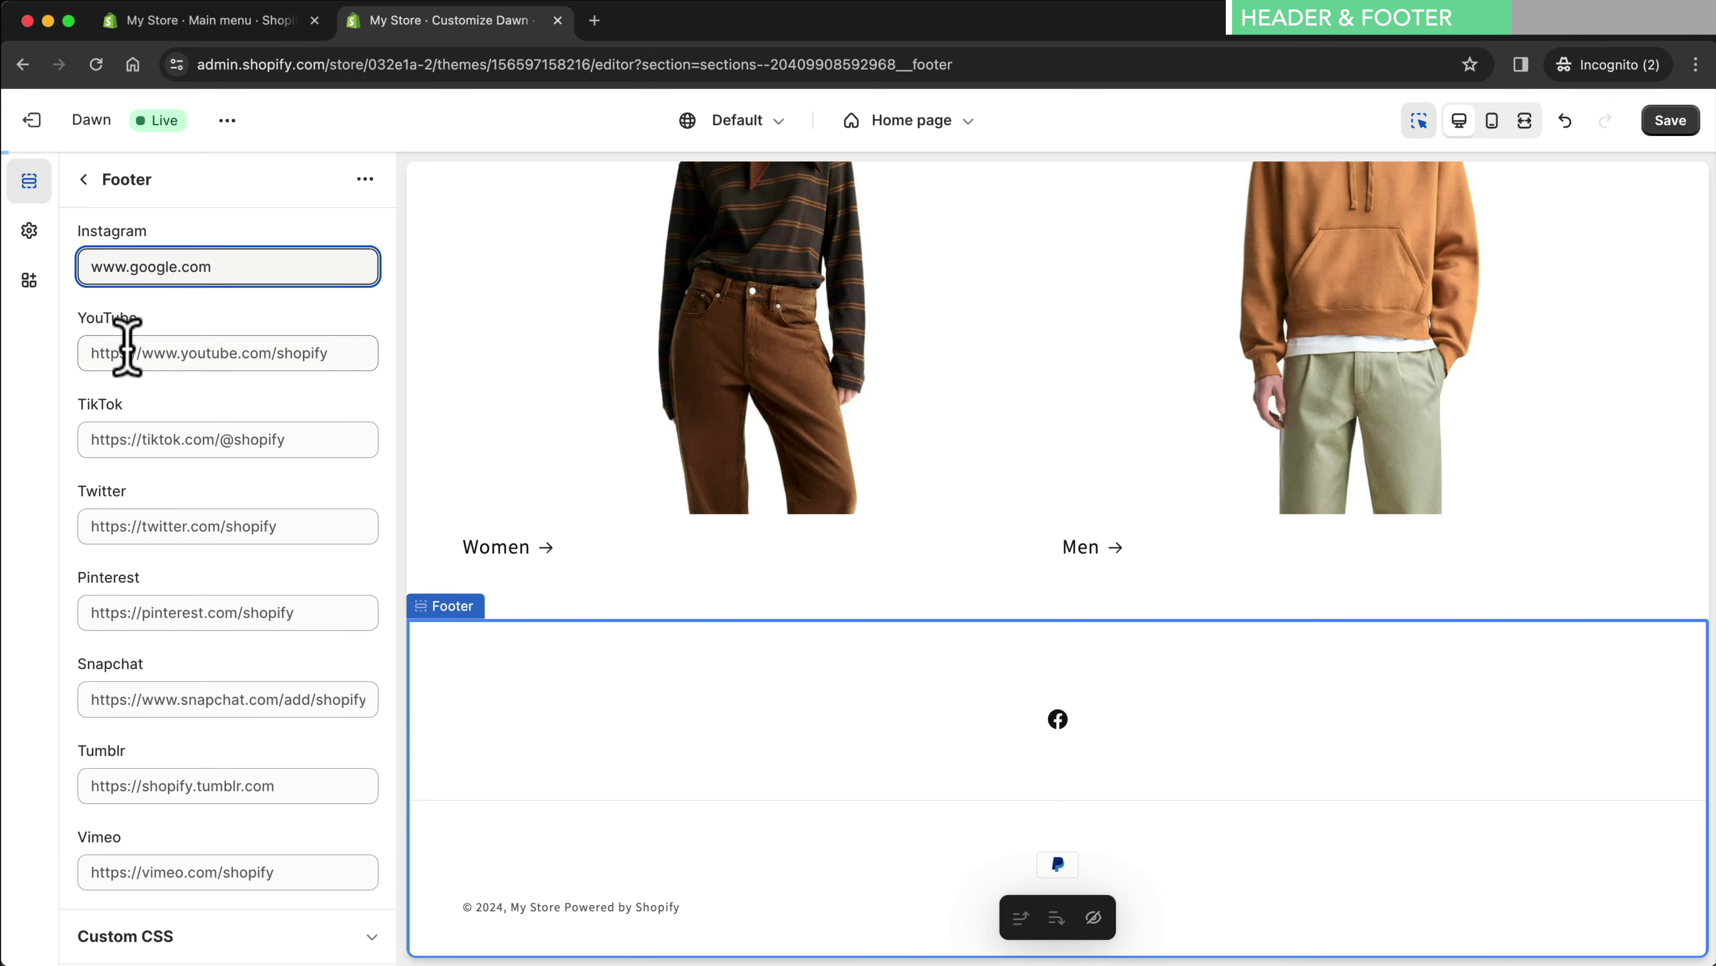
click(126, 352)
text(www.google.com)
click(135, 440)
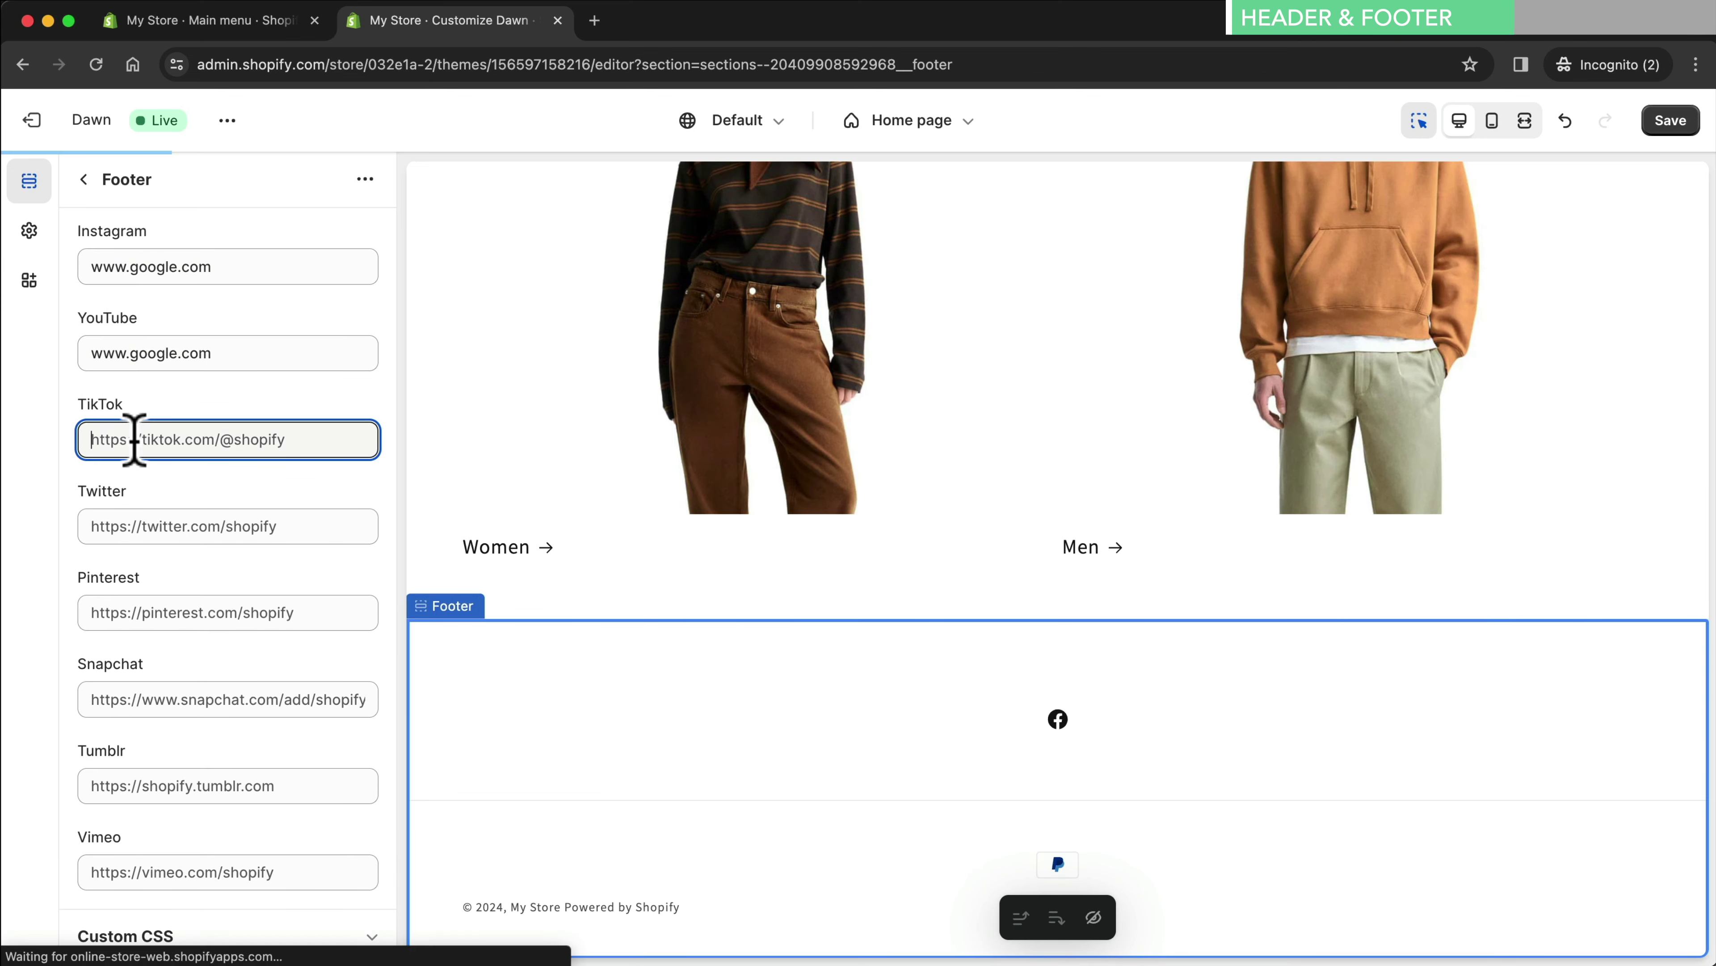
text(www.google.com)
click(130, 525)
text(www.google.com)
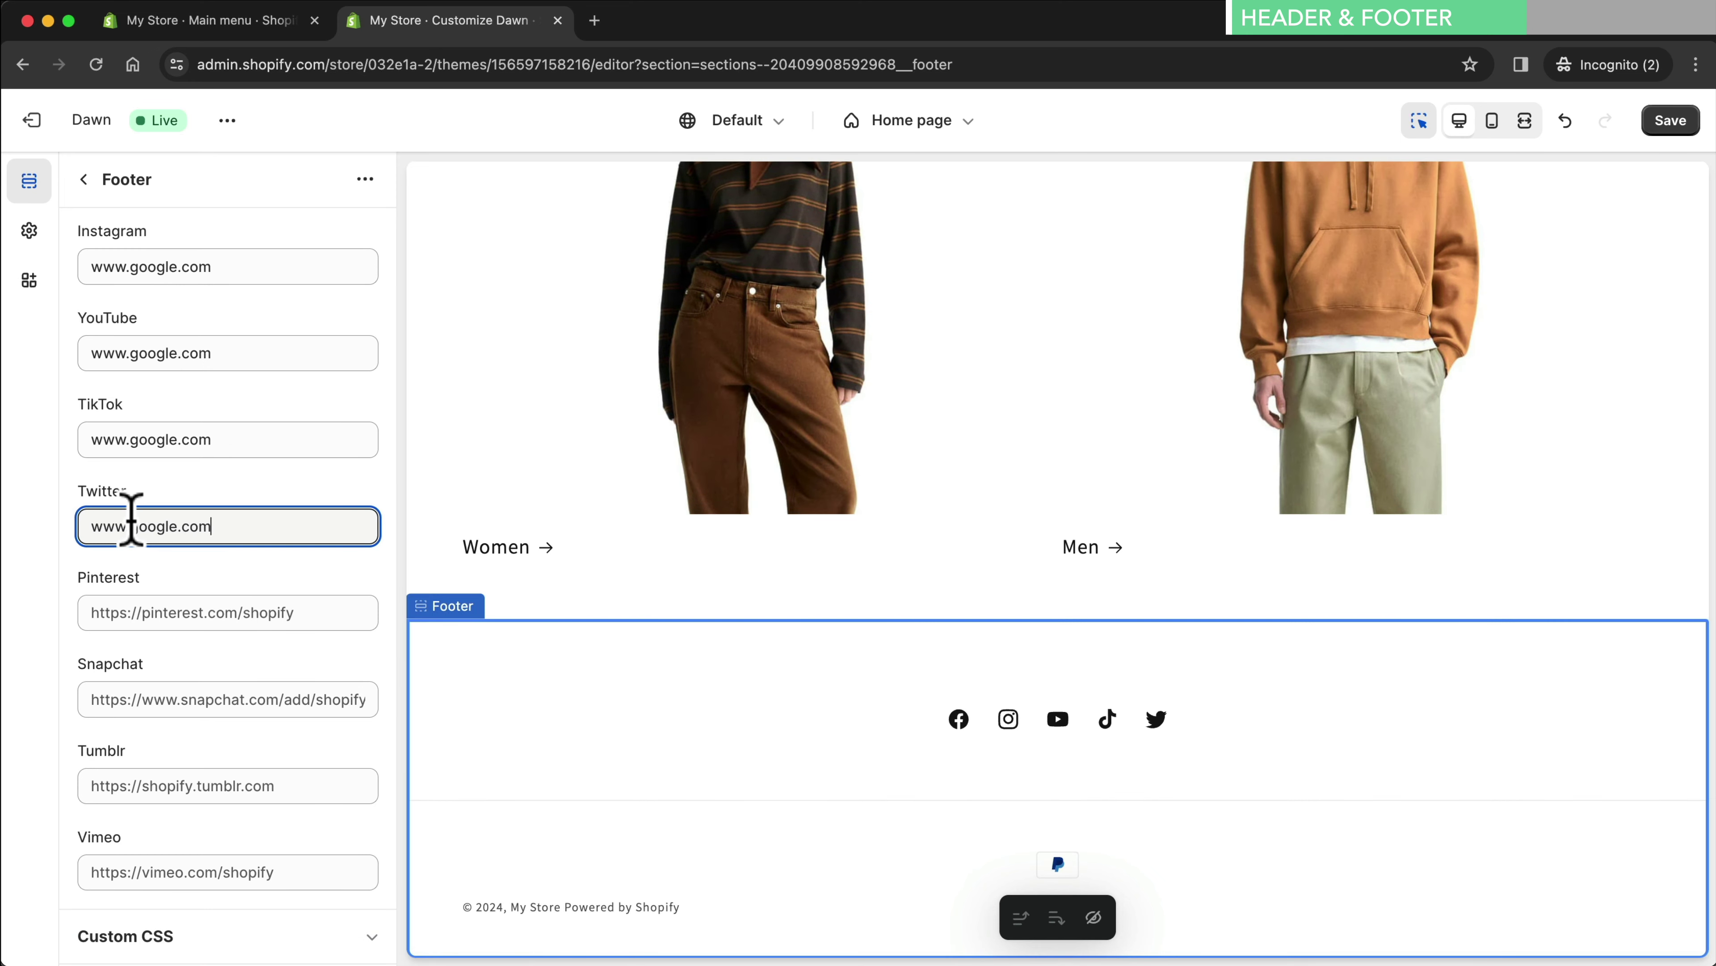
Open the store's policy settings from the footer's policy links and fill the written return and refund policy from the template
scroll(131, 526, up, 20)
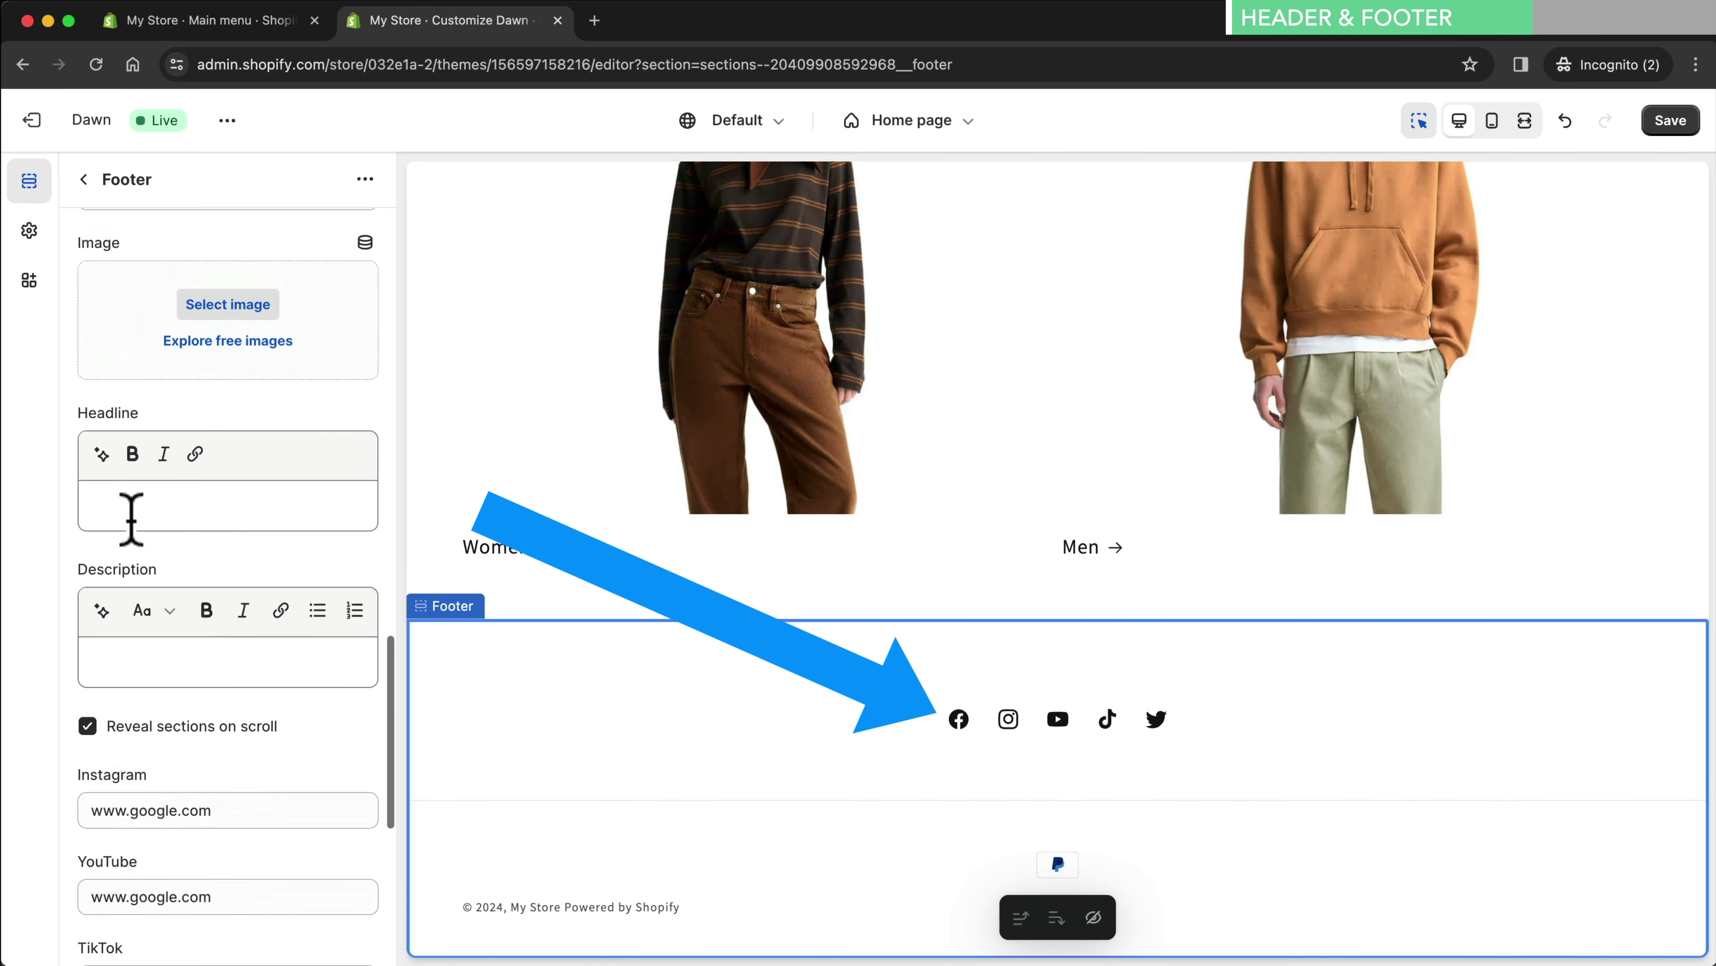
scroll(130, 526, up, 8)
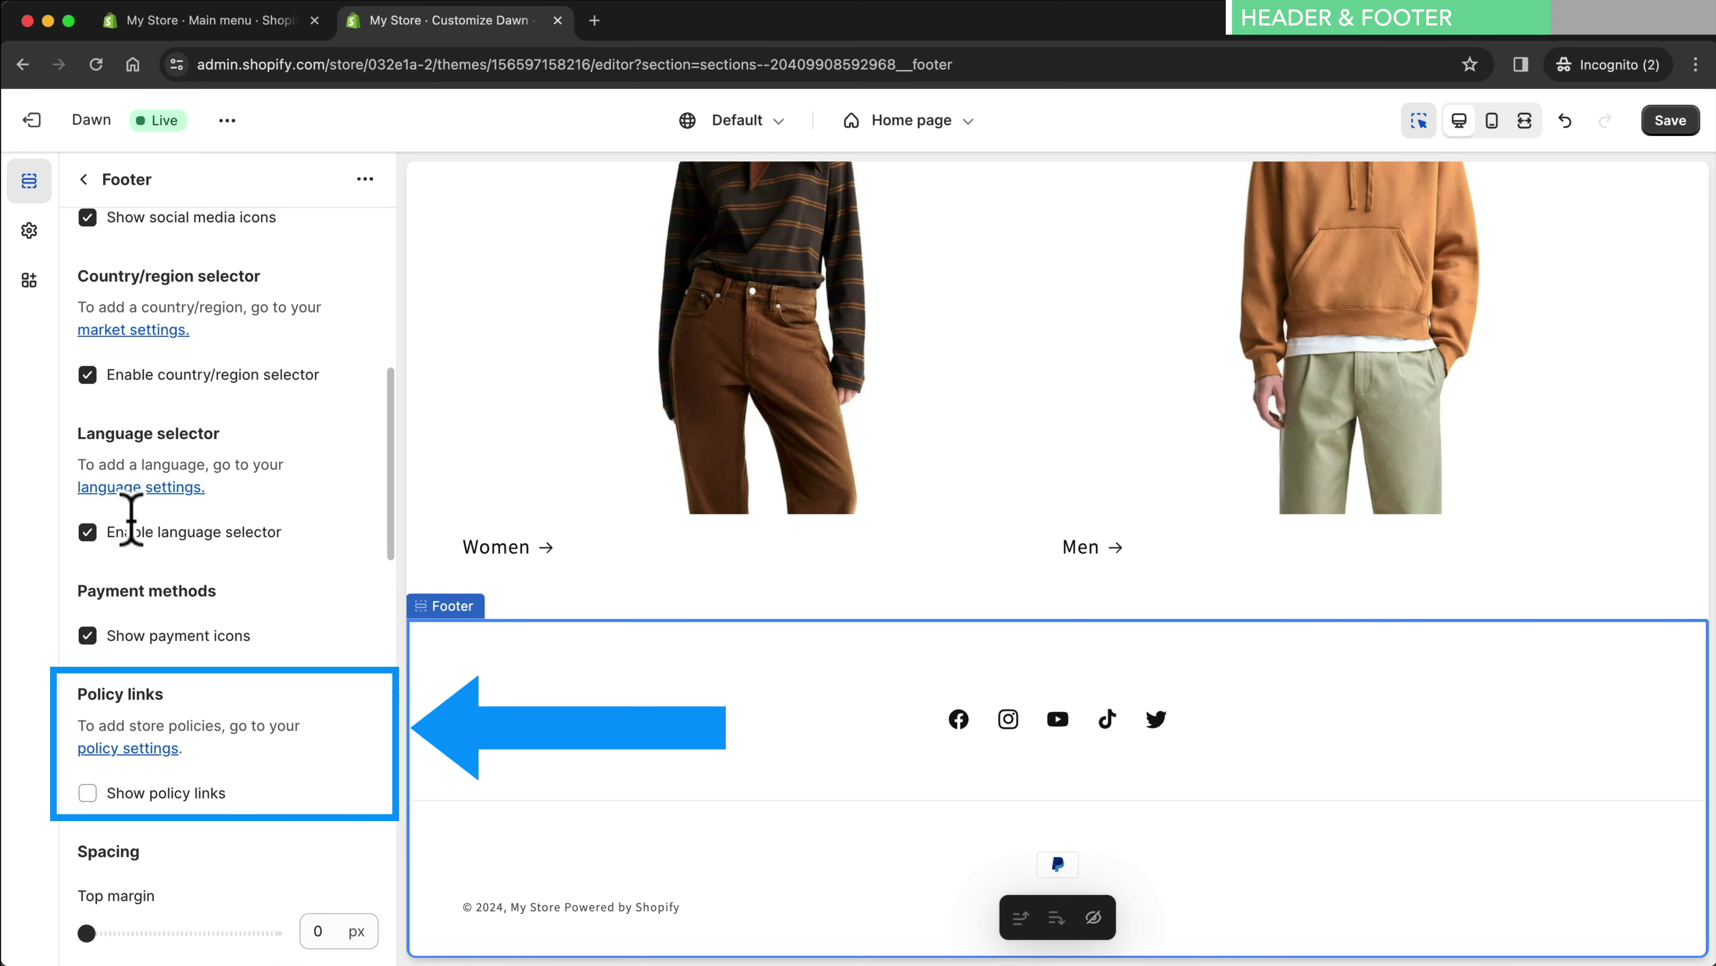
click(162, 748)
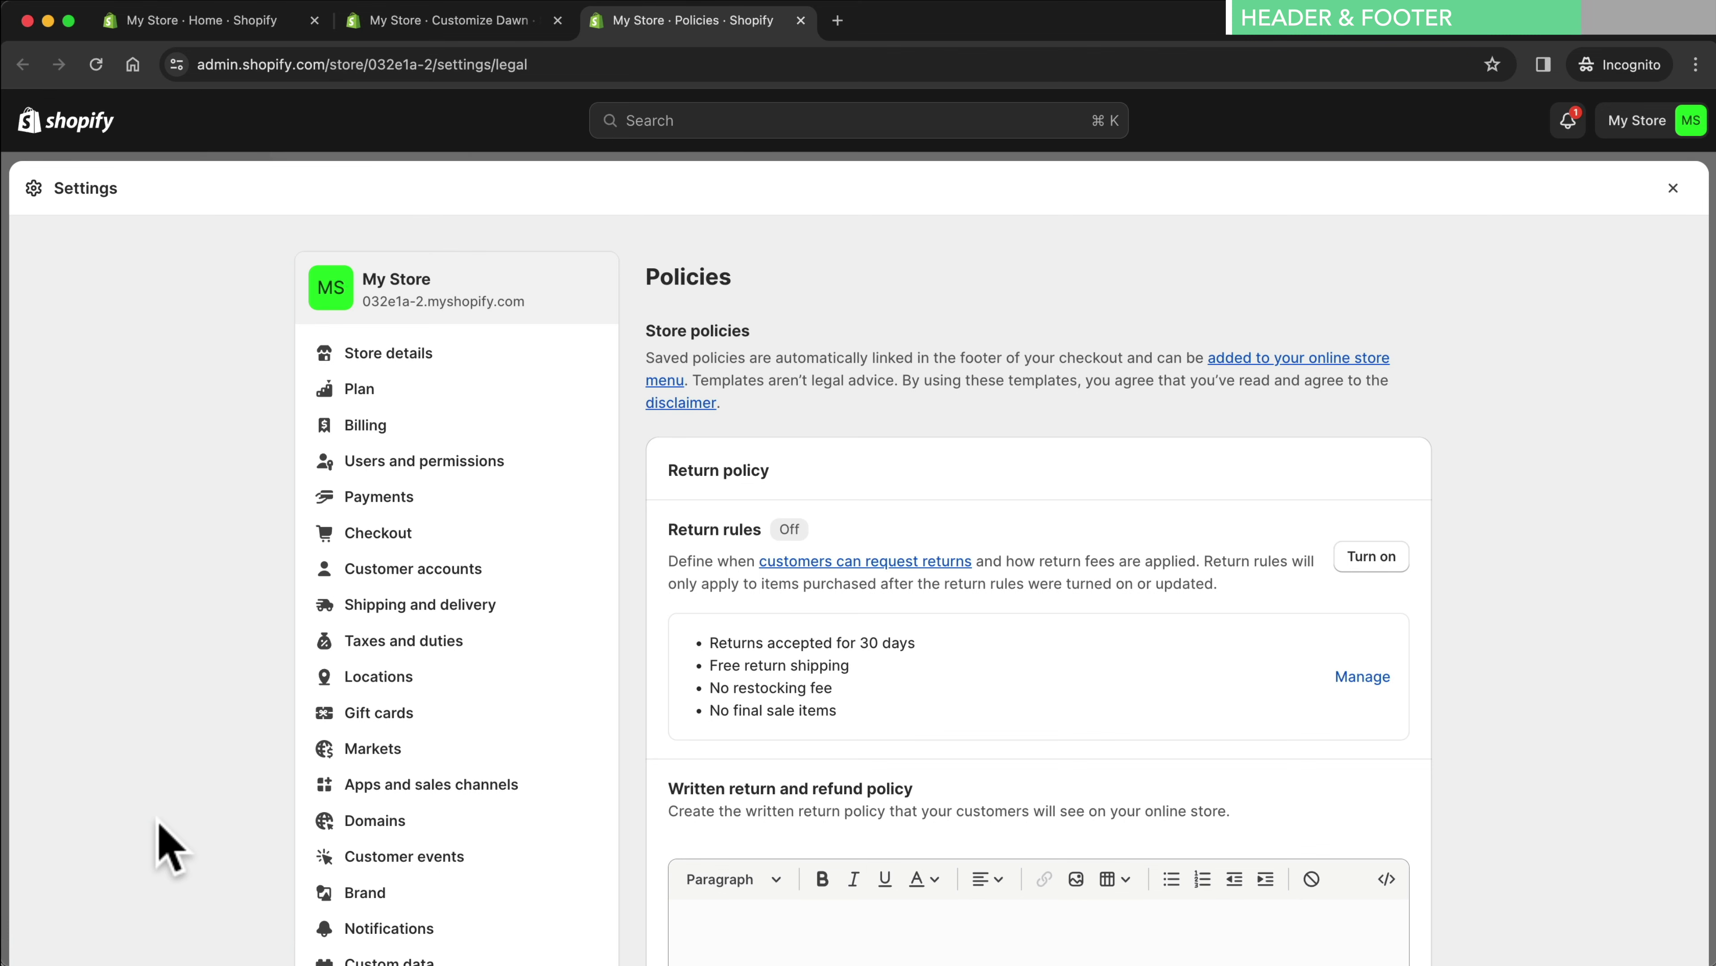
scroll(900, 755, down, 10)
click(794, 561)
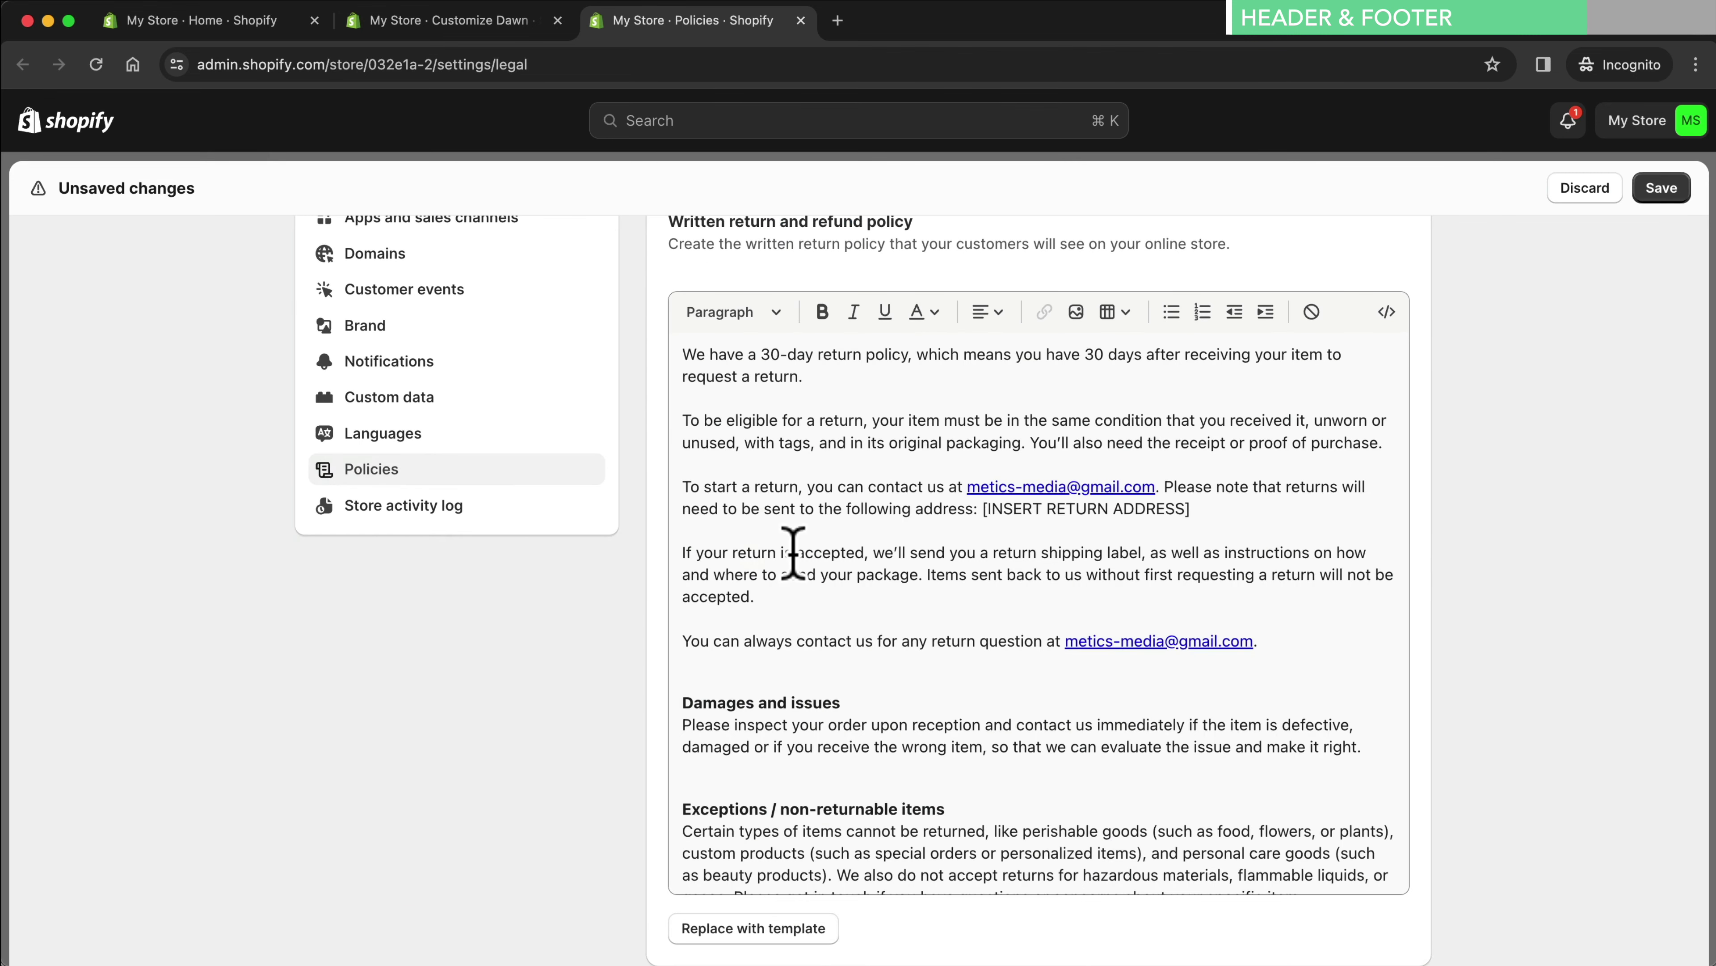
Create the privacy policy from its template, then save the store policies and return to the theme editor
scroll(794, 553, down, 10)
scroll(1487, 595, down, 10)
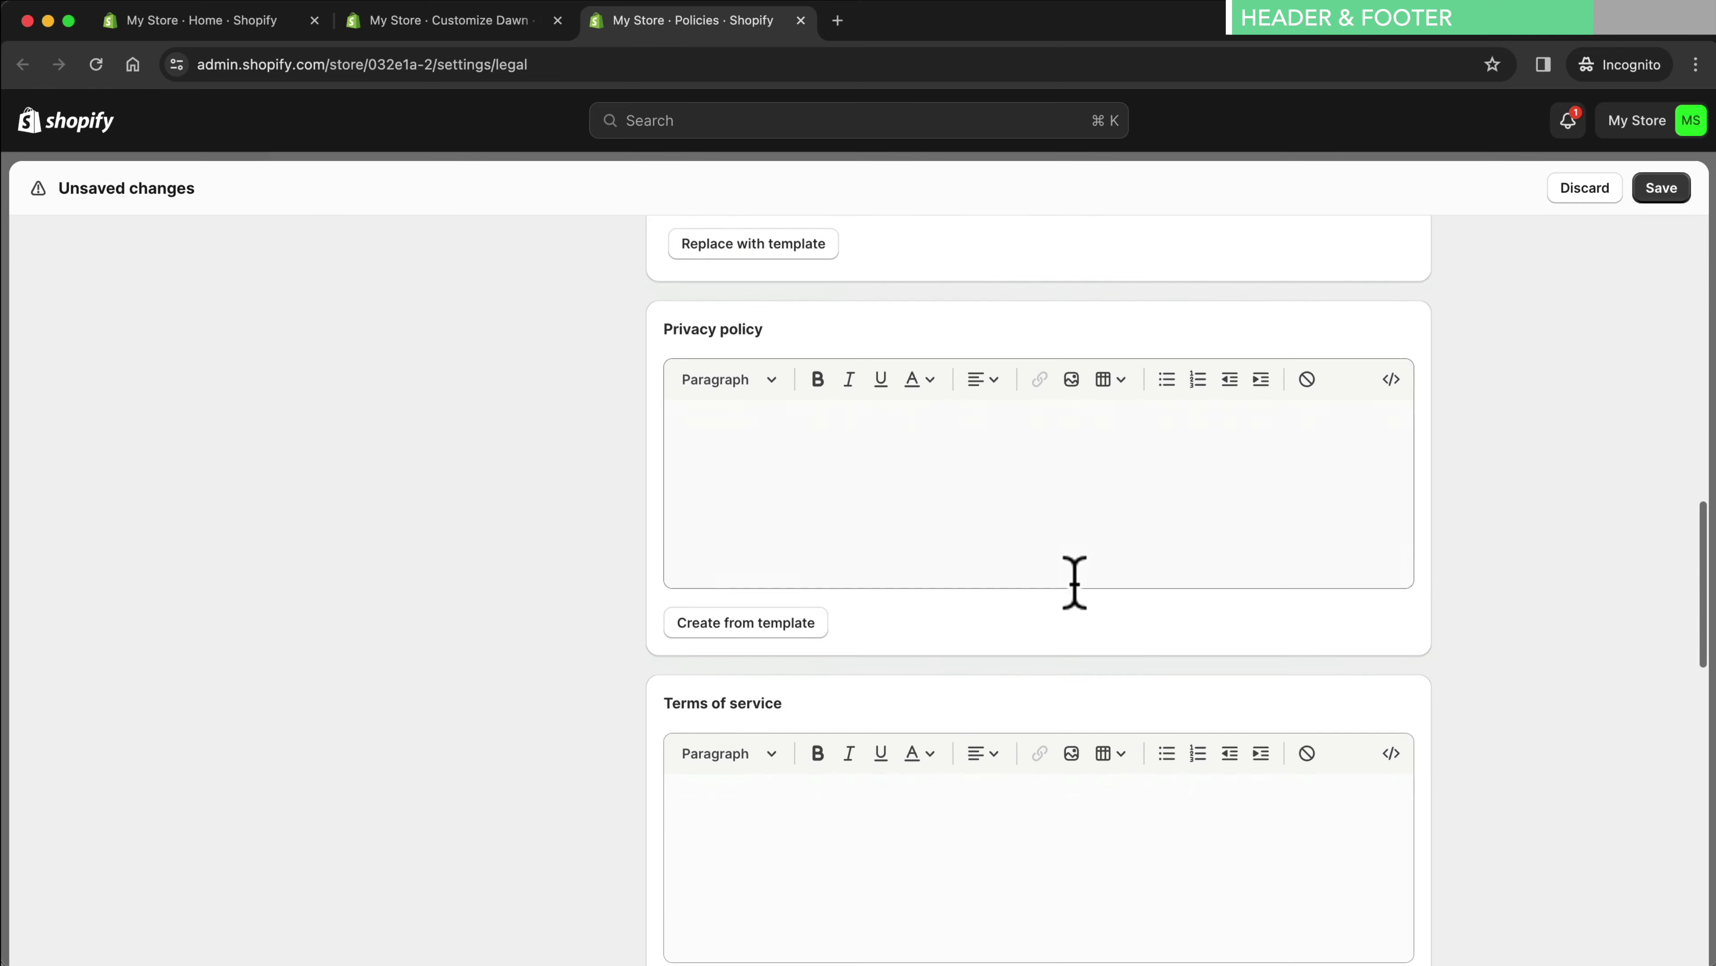
click(689, 621)
scroll(1473, 606, down, 10)
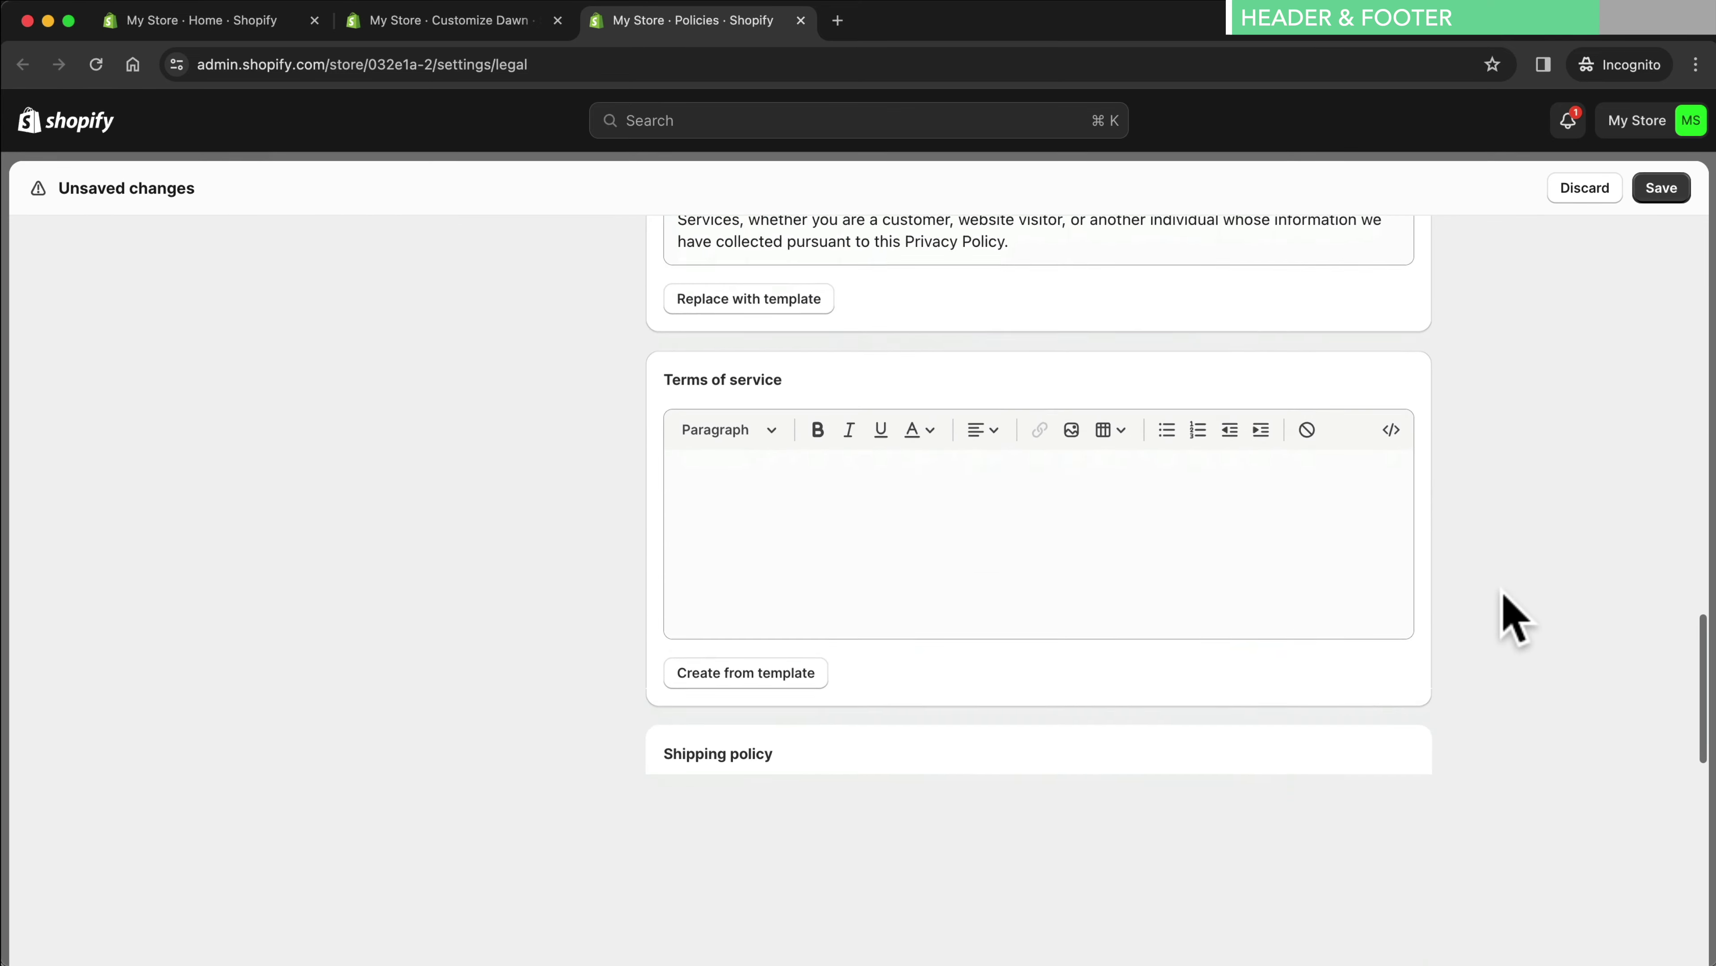
scroll(1514, 619, down, 7)
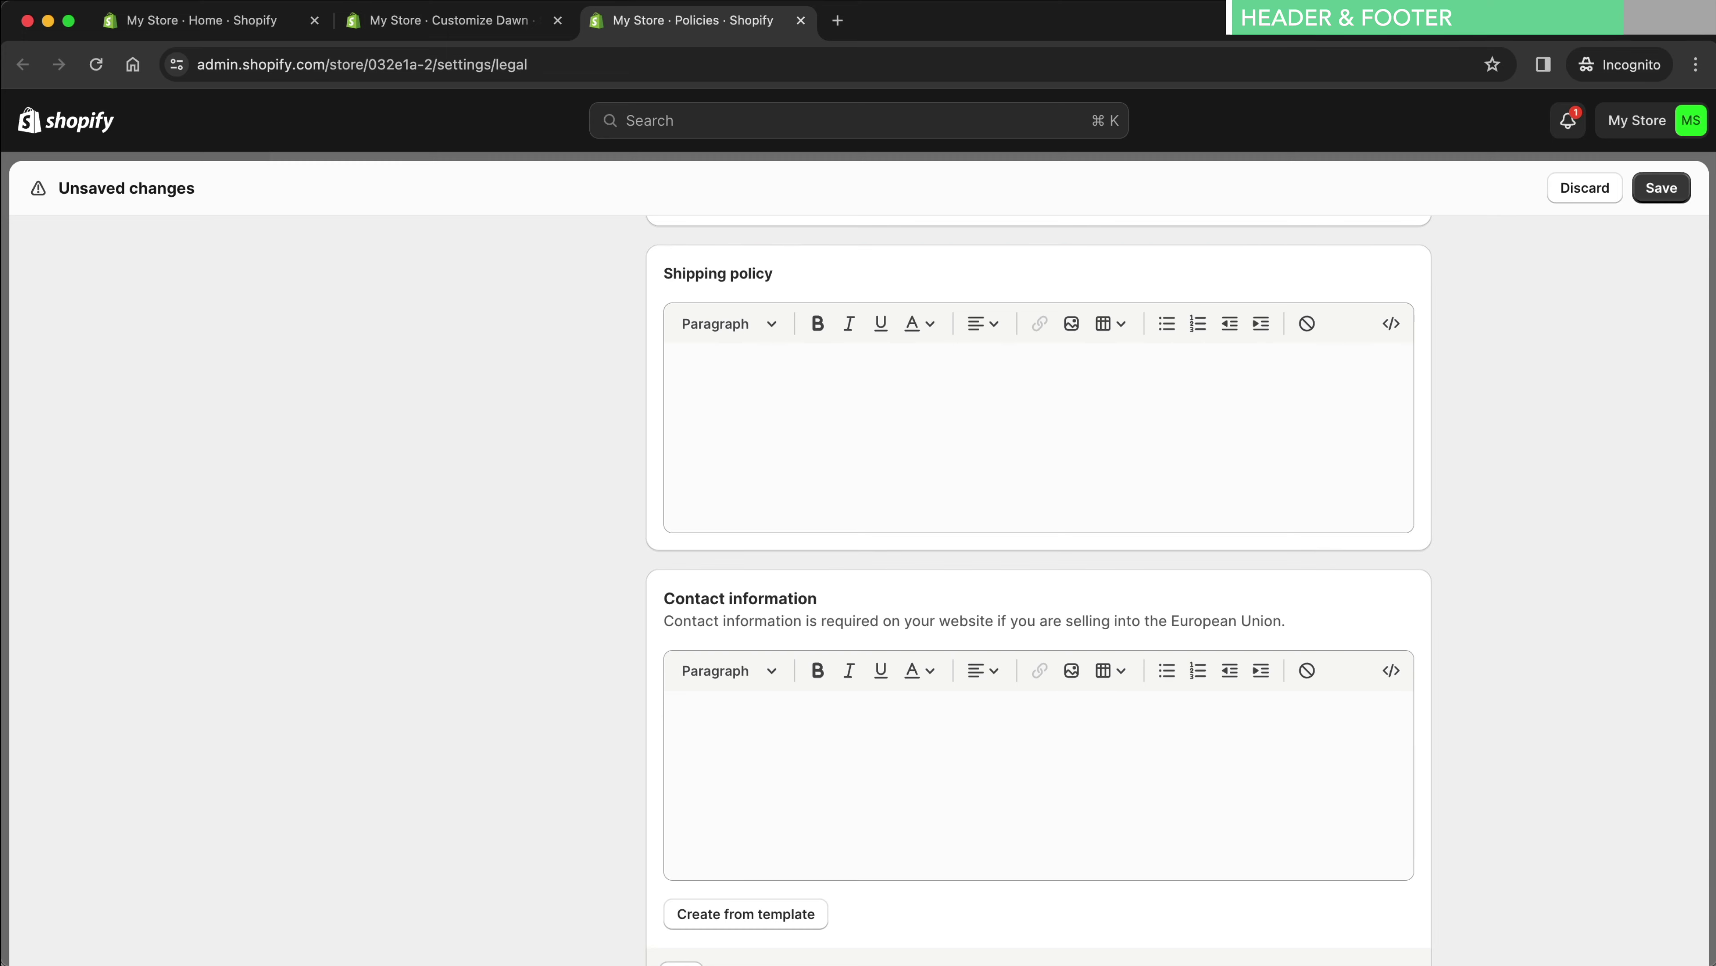
click(1662, 188)
click(800, 19)
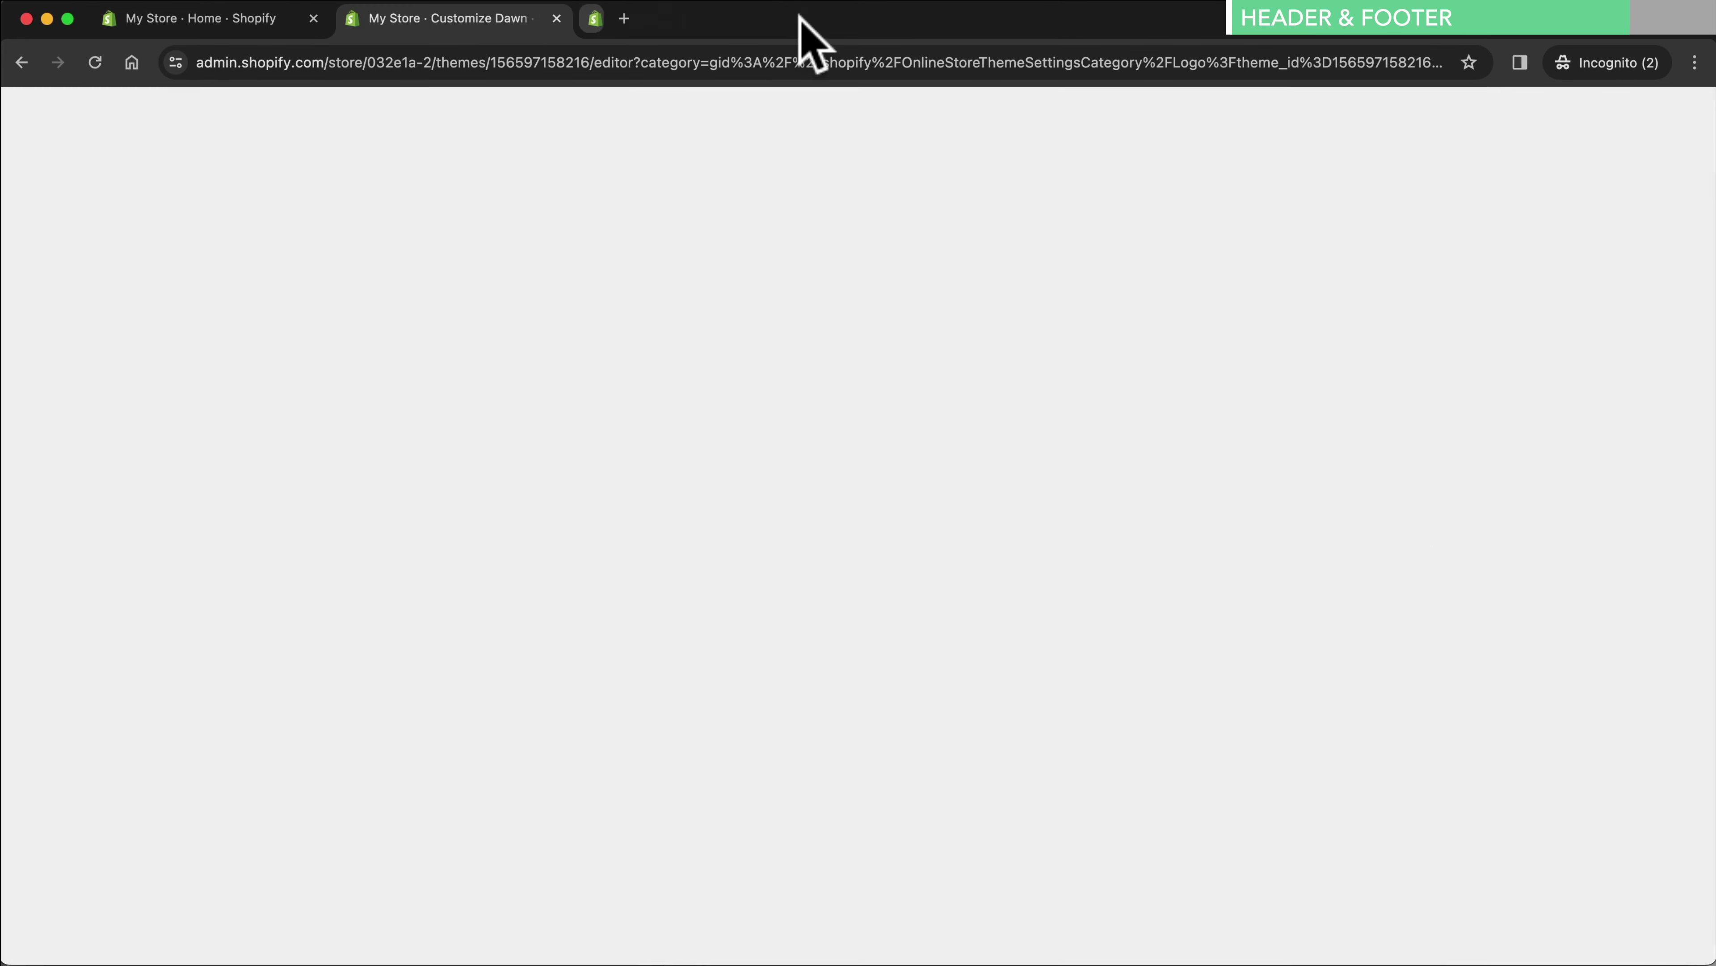
Open the online store's Footer menu in the Shopify admin's navigation settings and remove its Search item
click(249, 19)
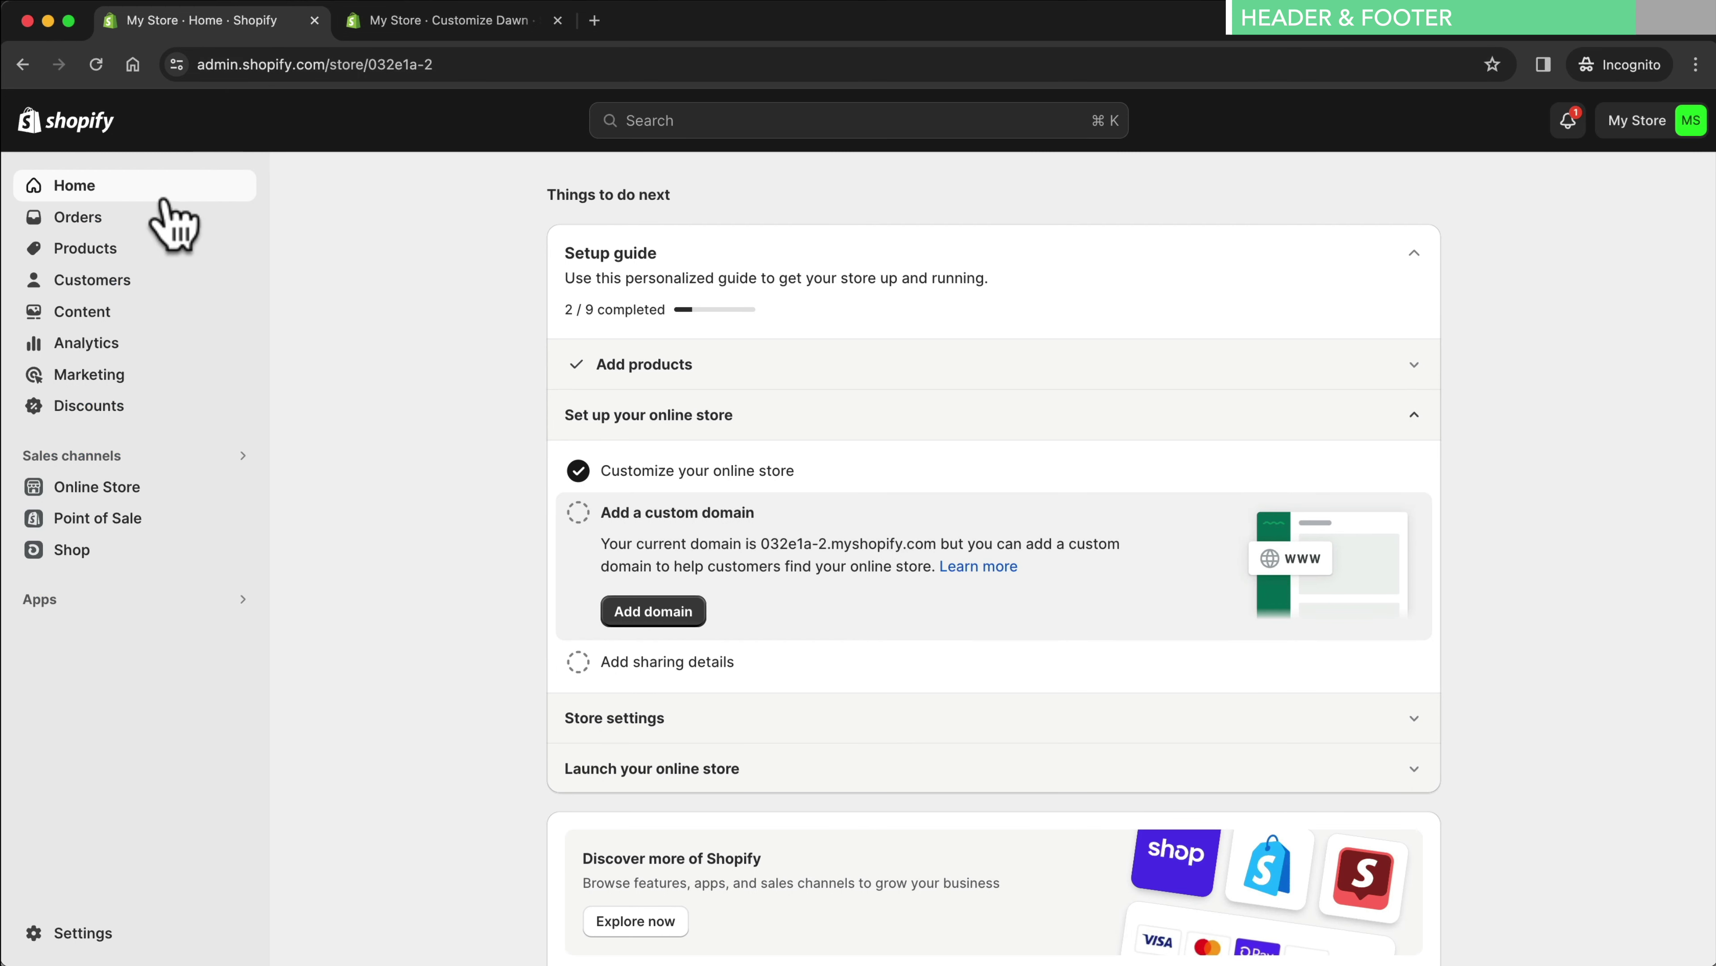
click(101, 488)
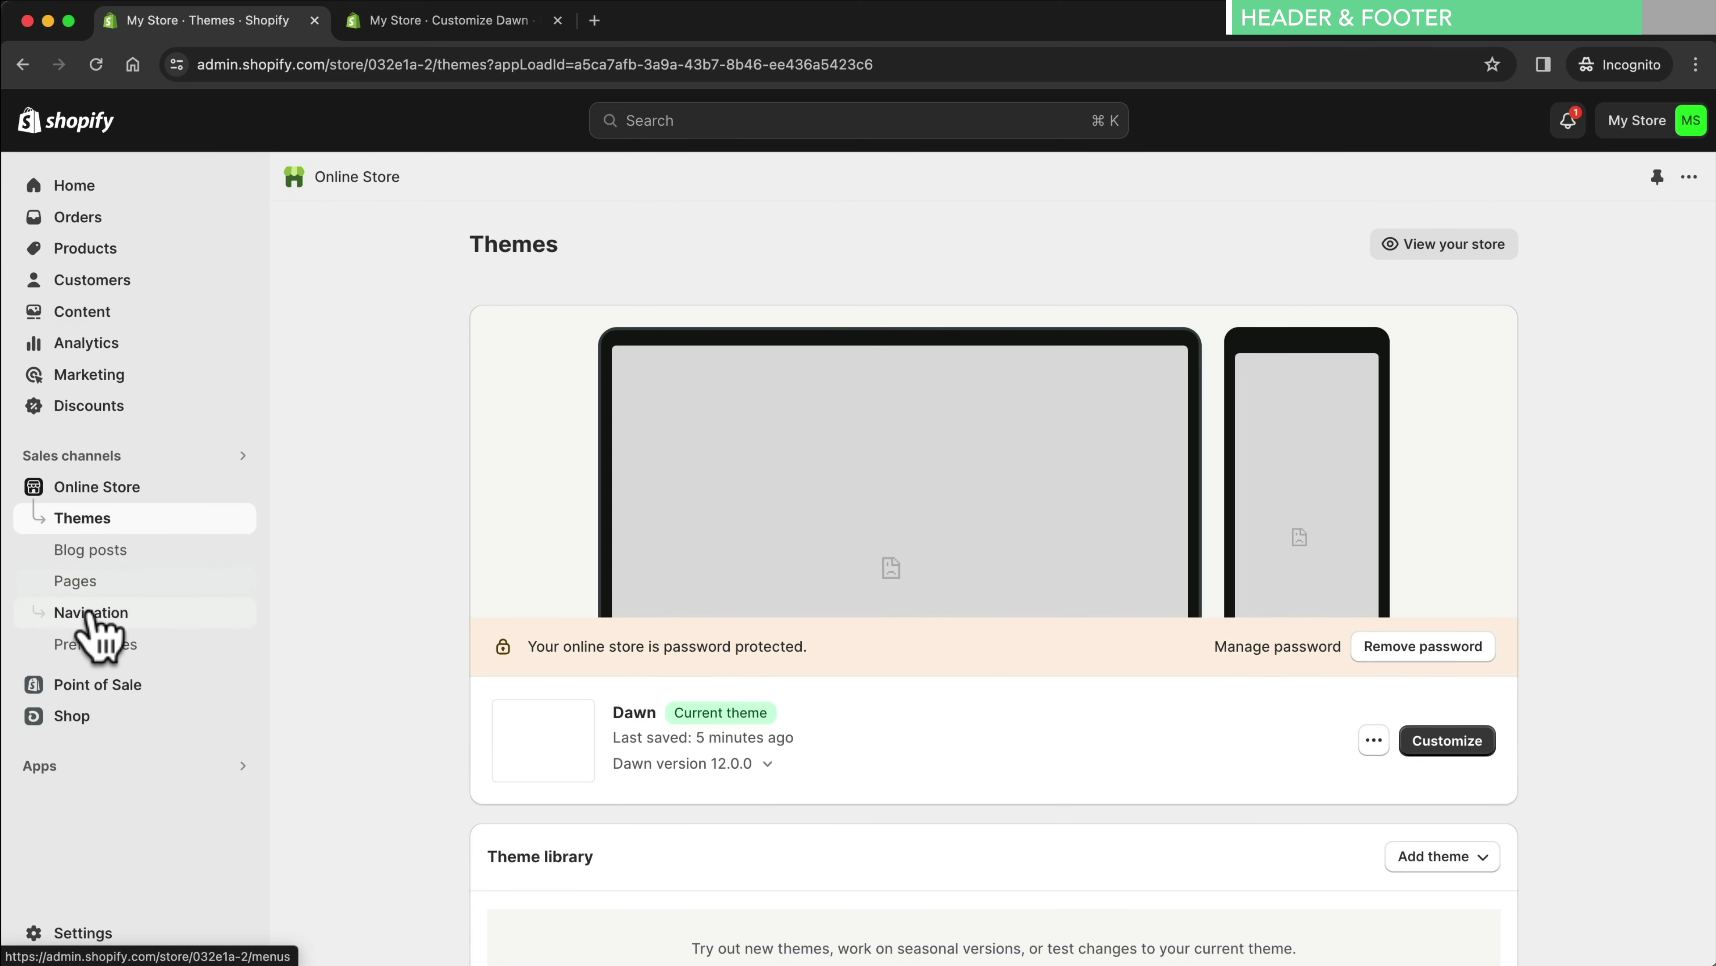
click(92, 614)
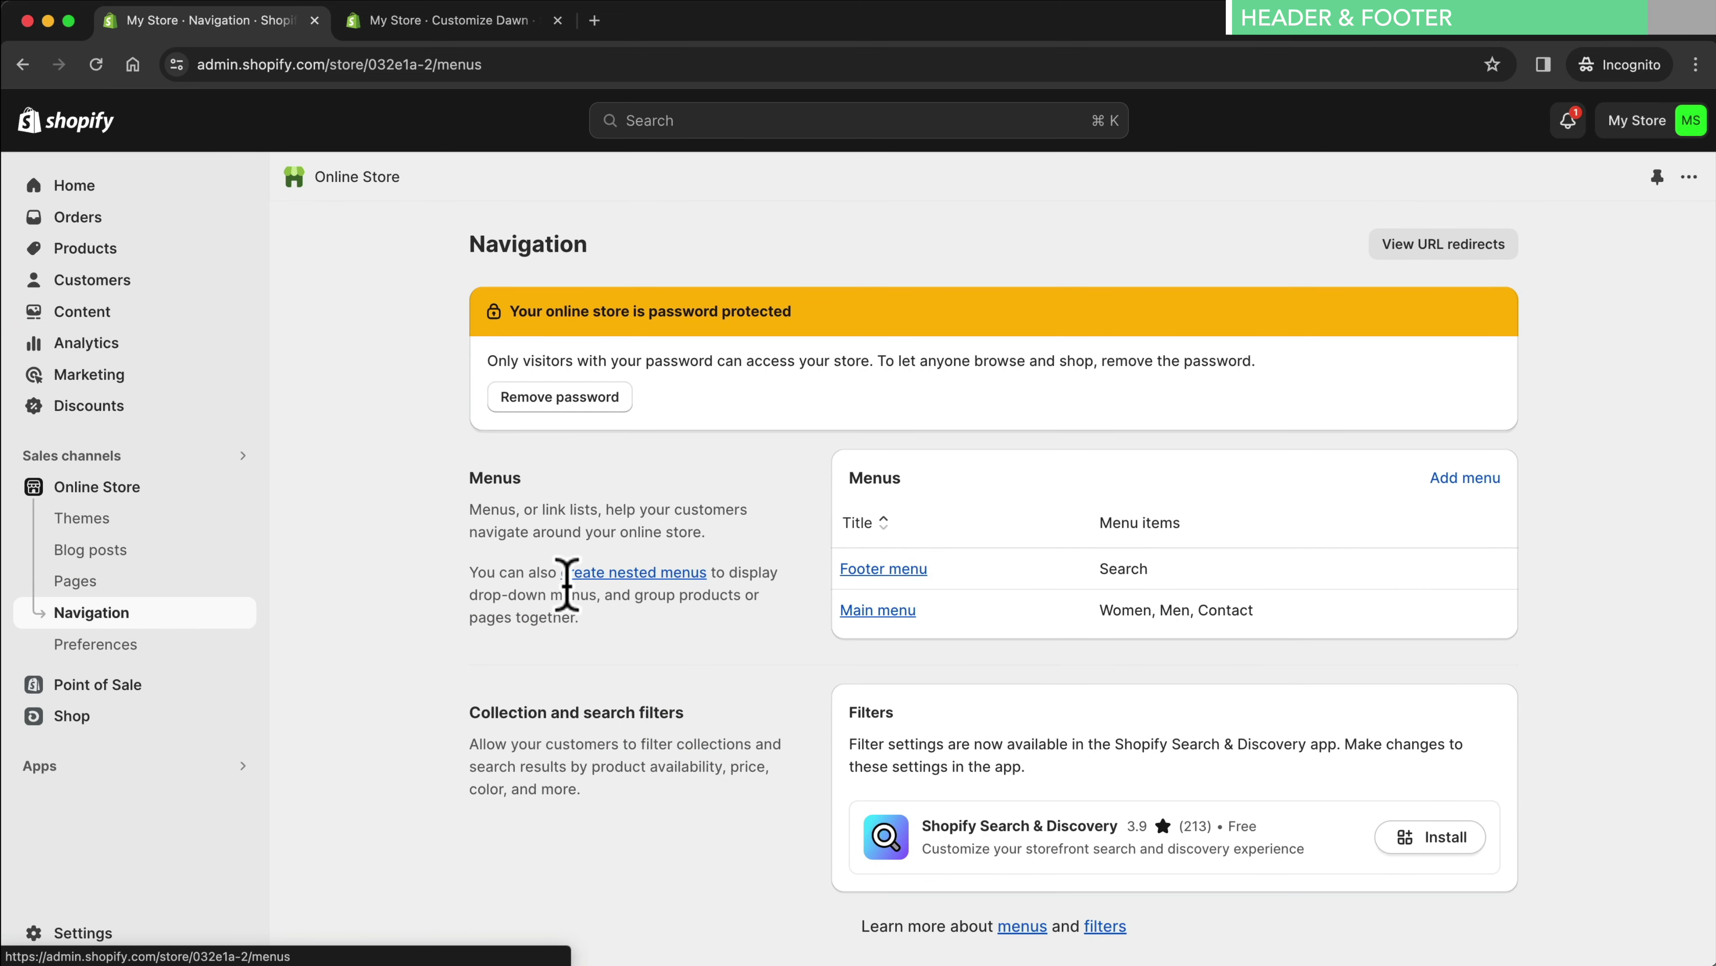
click(873, 571)
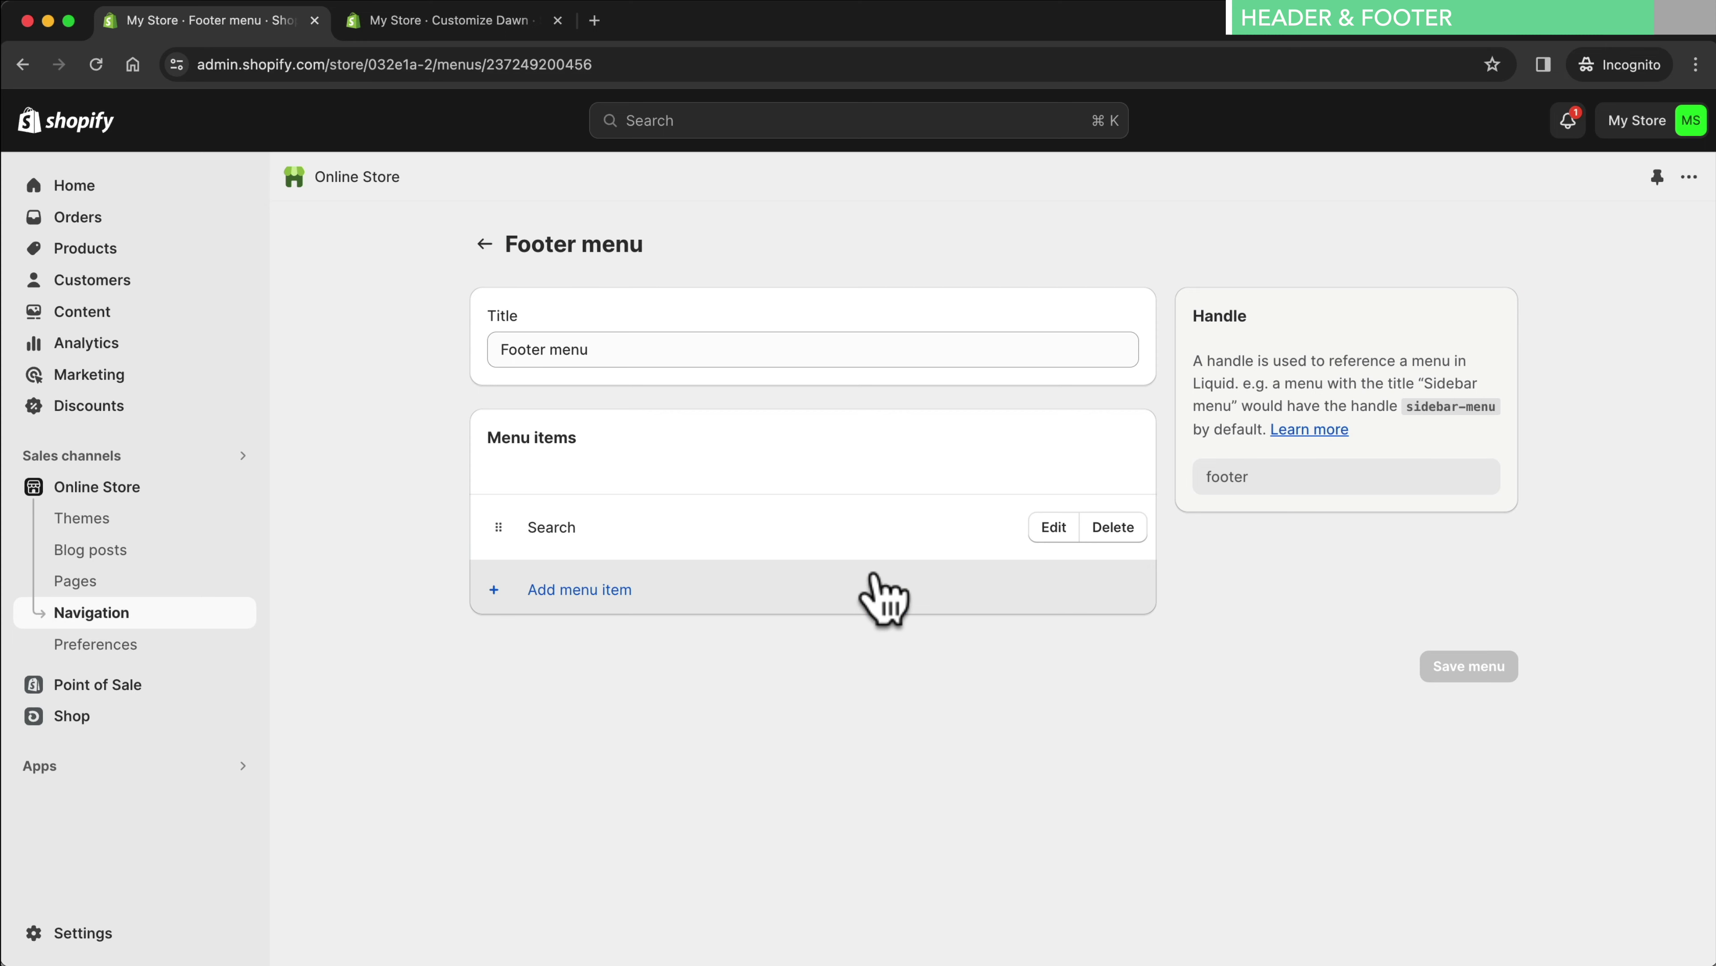
click(1128, 531)
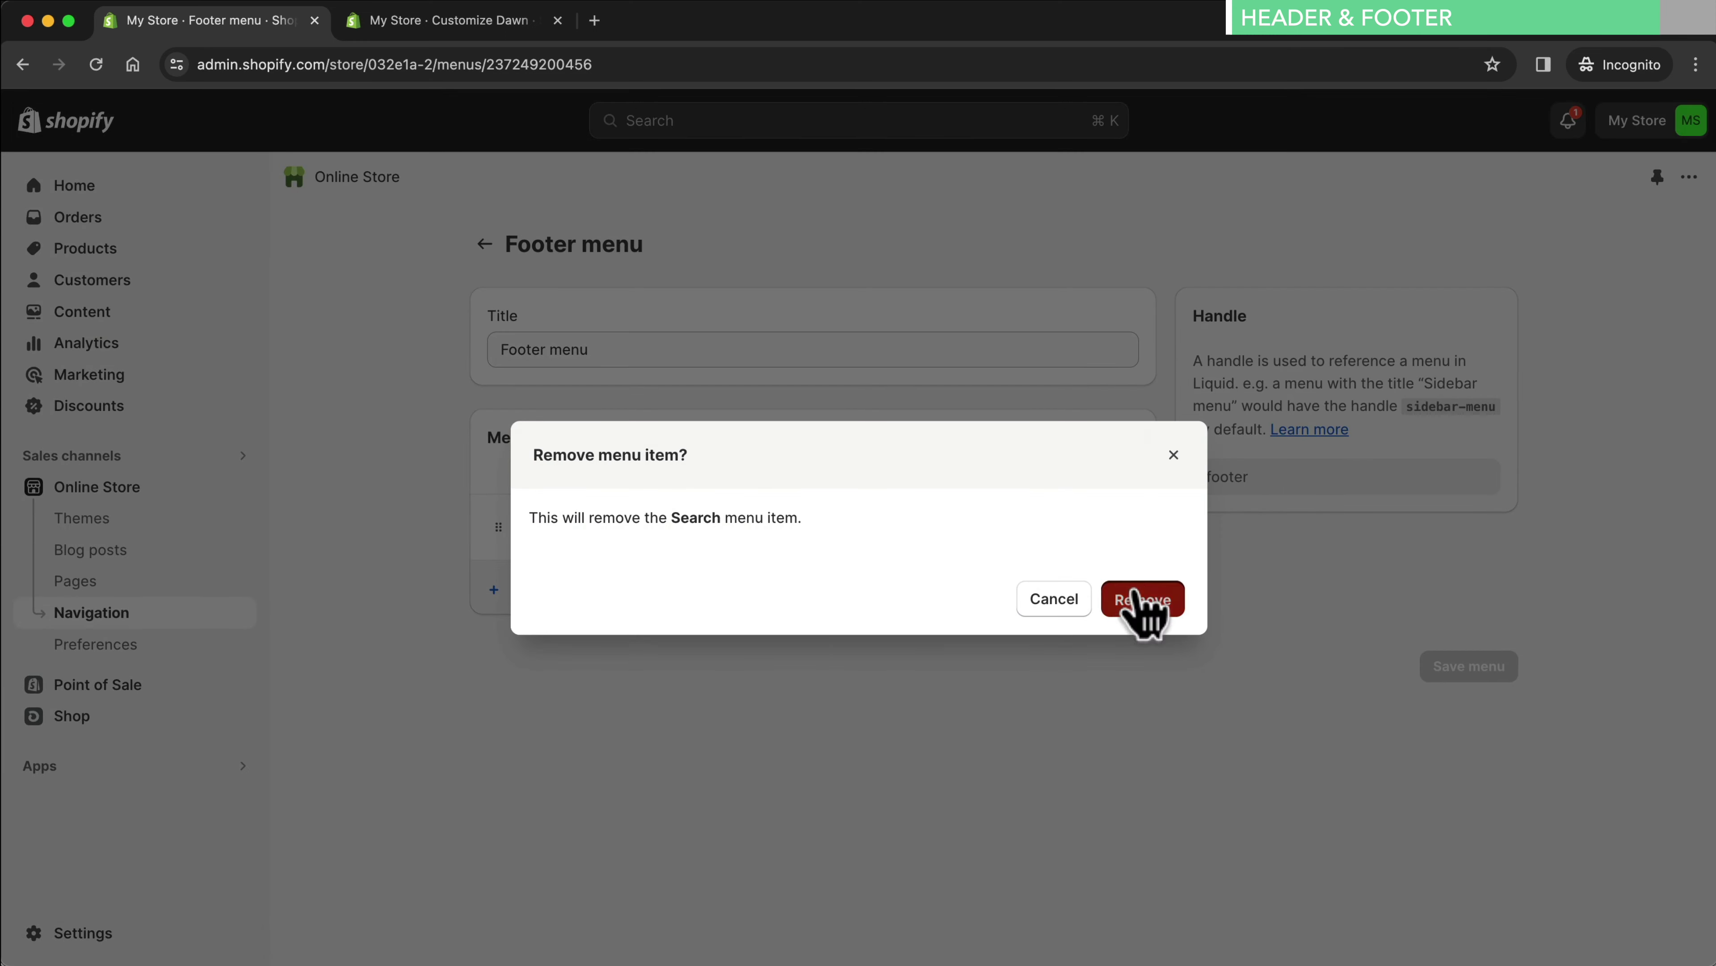
click(1143, 603)
Add Privacy Policy, Refund Policy, Shipping Policy, Terms of Service and Contact Information to the Footer menu, and save it
click(618, 612)
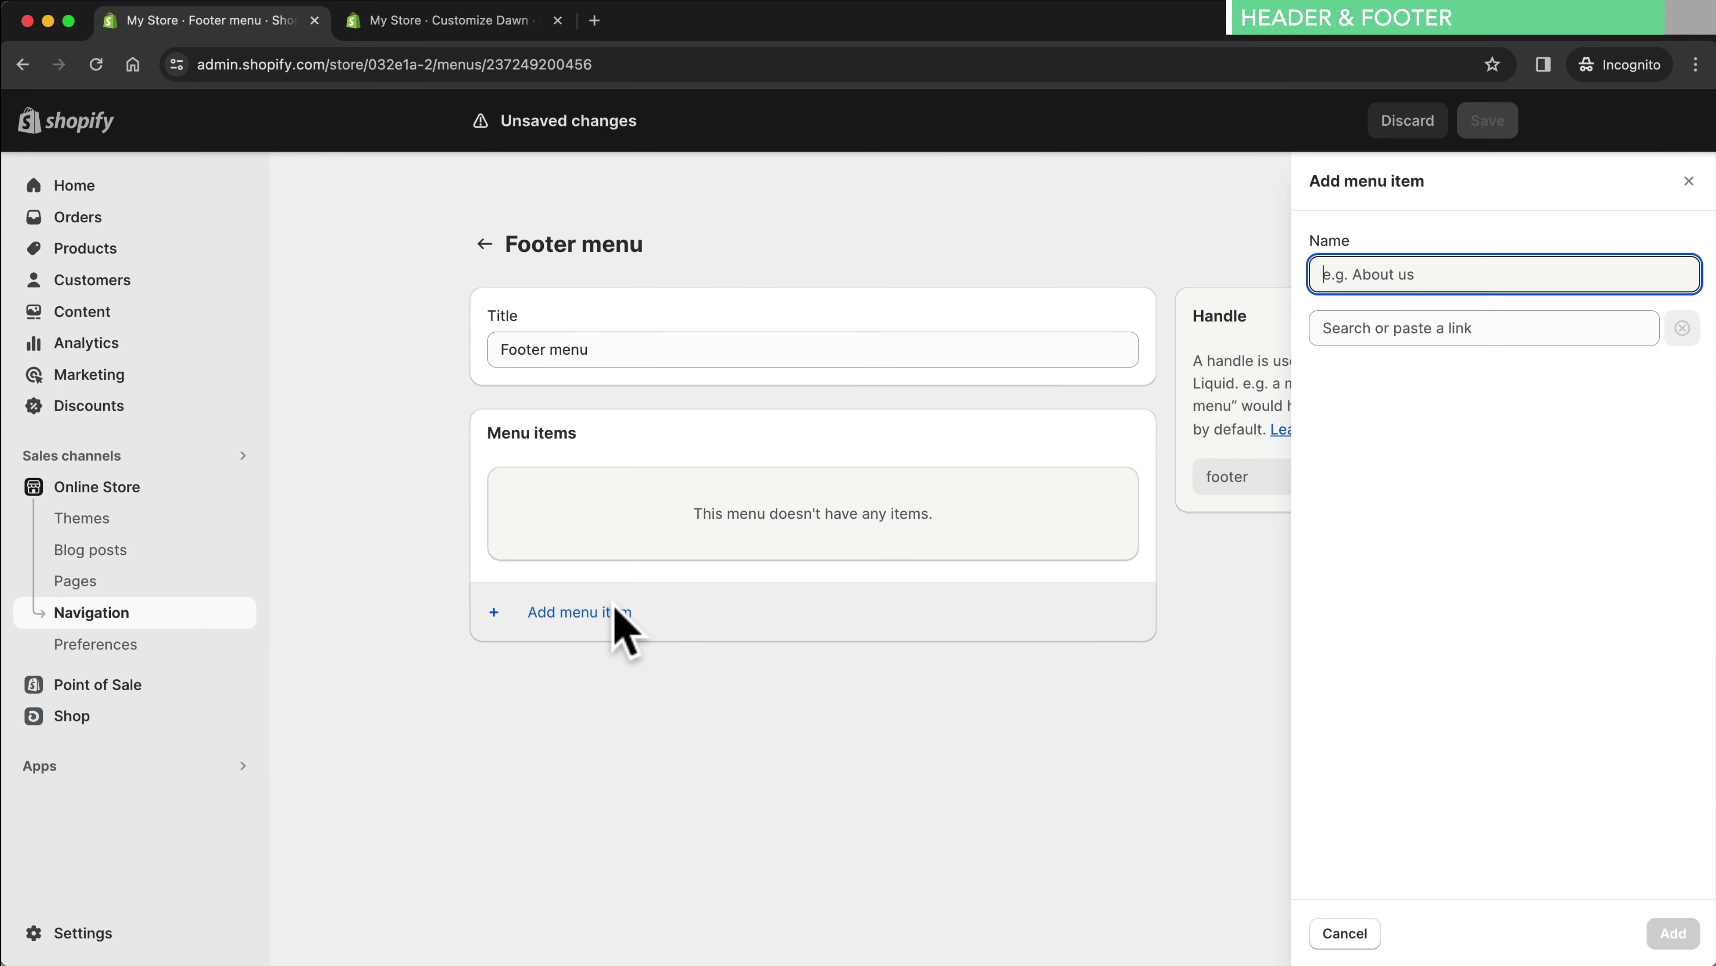
click(1465, 327)
click(1418, 697)
click(1390, 463)
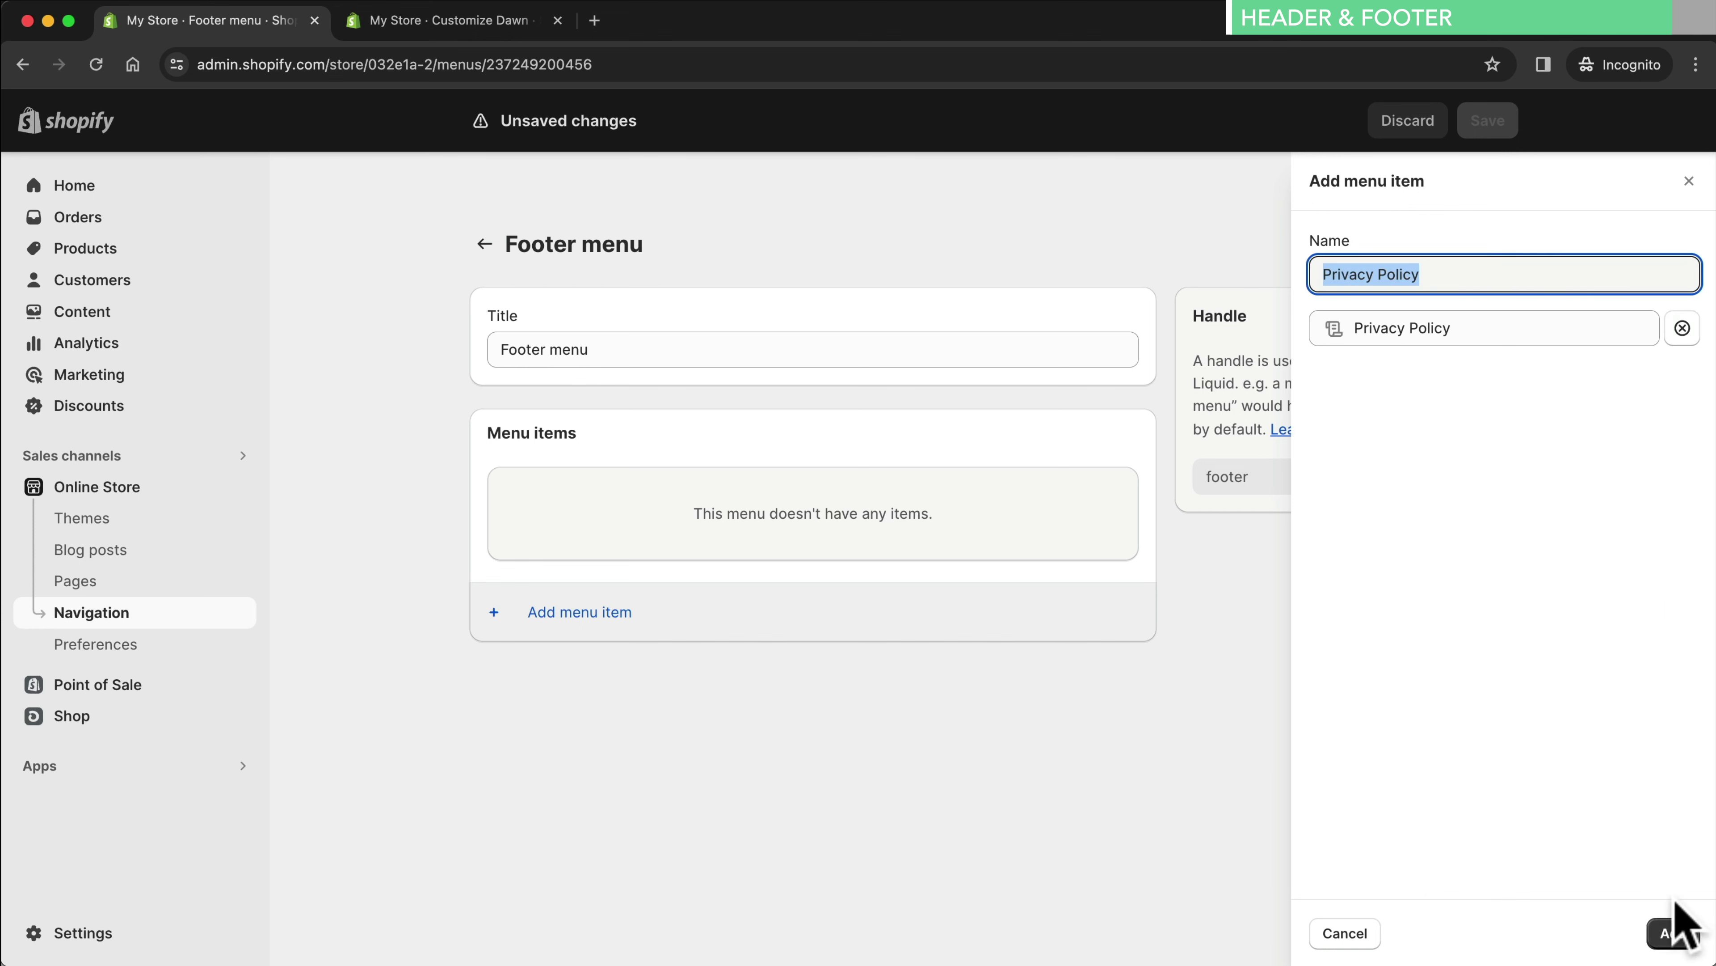
click(1672, 932)
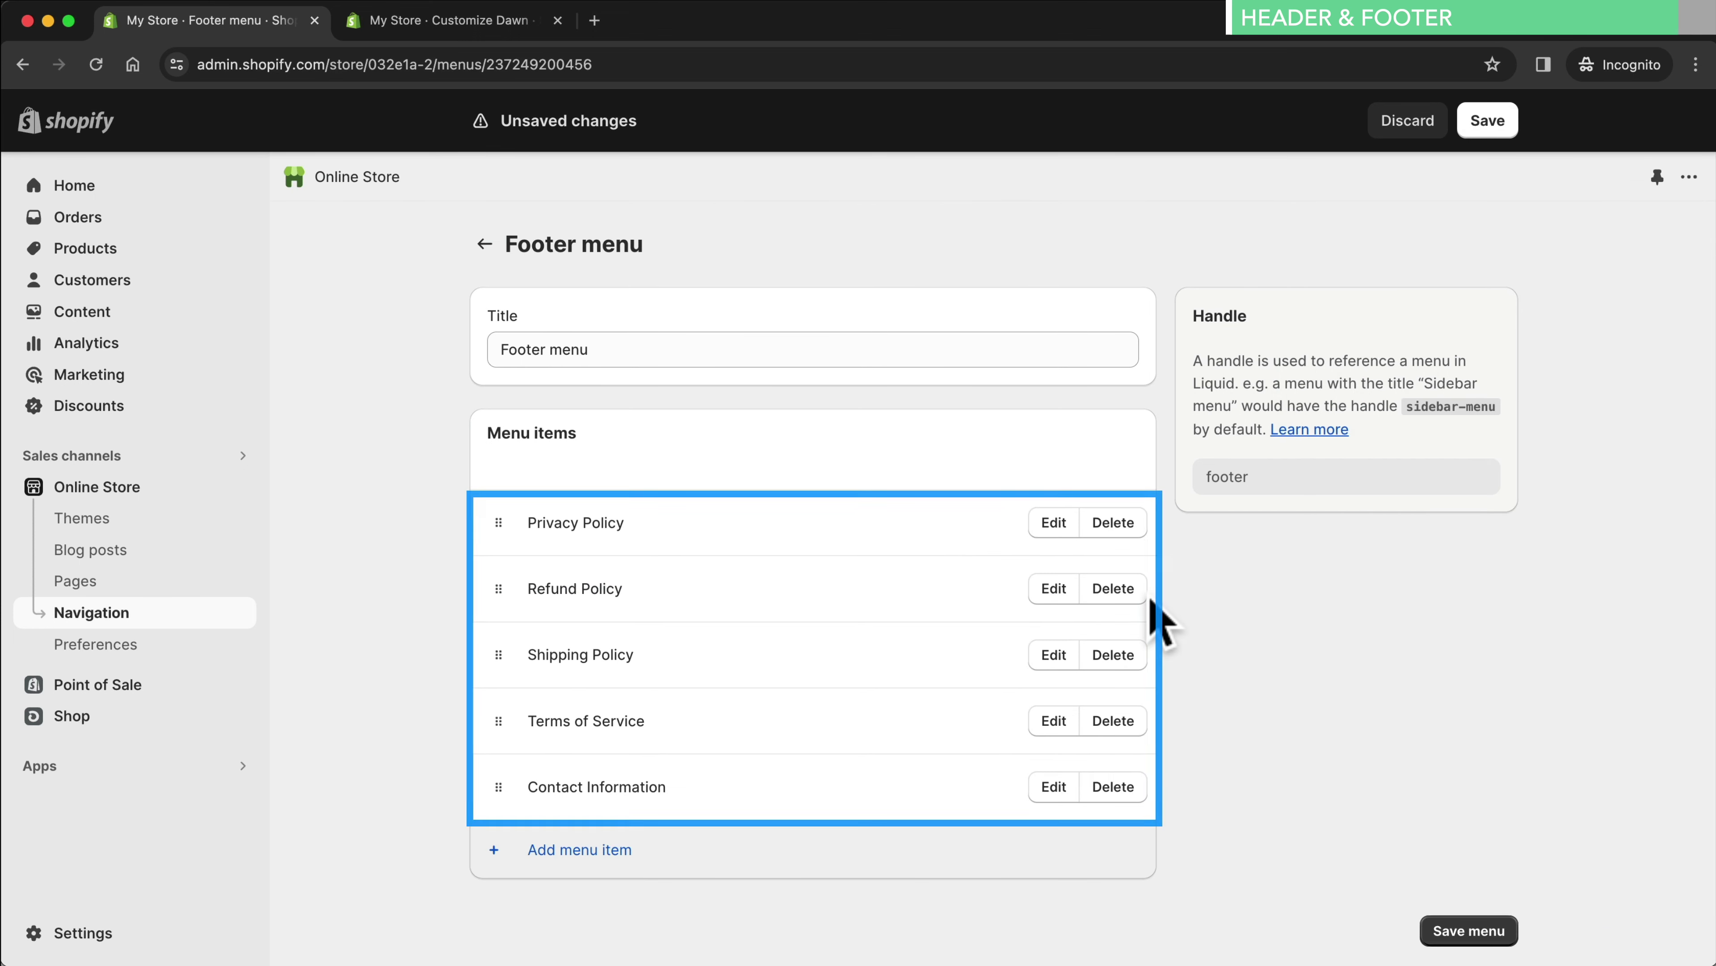
click(1458, 928)
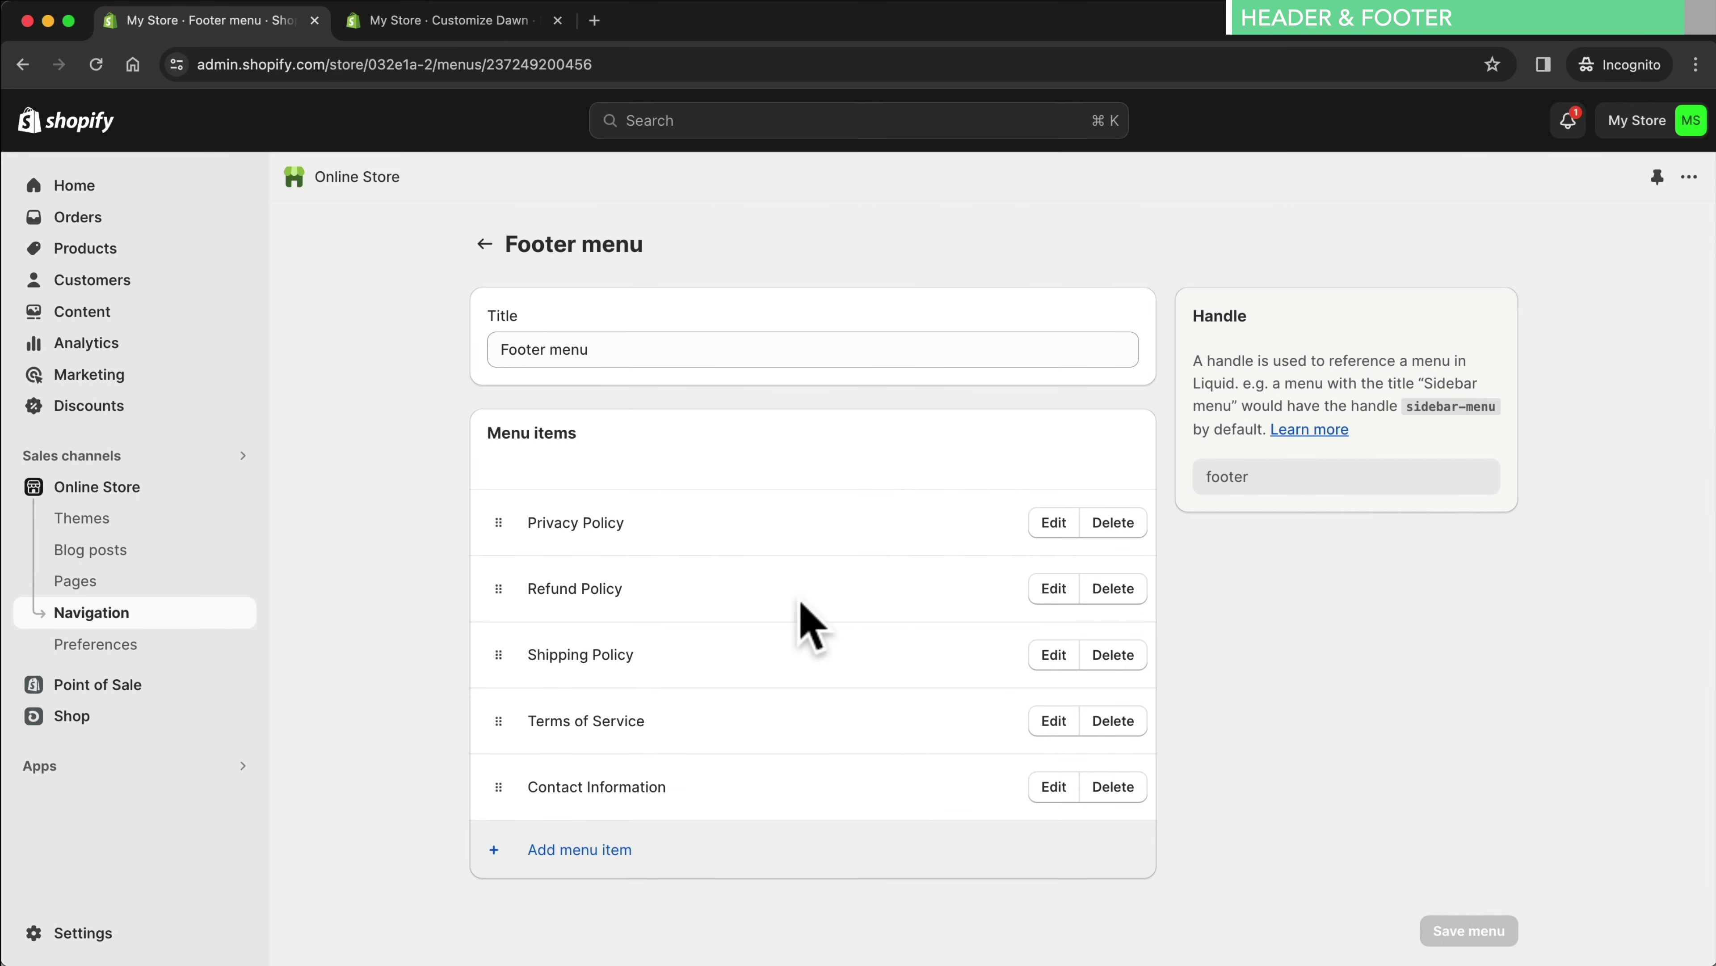
click(314, 20)
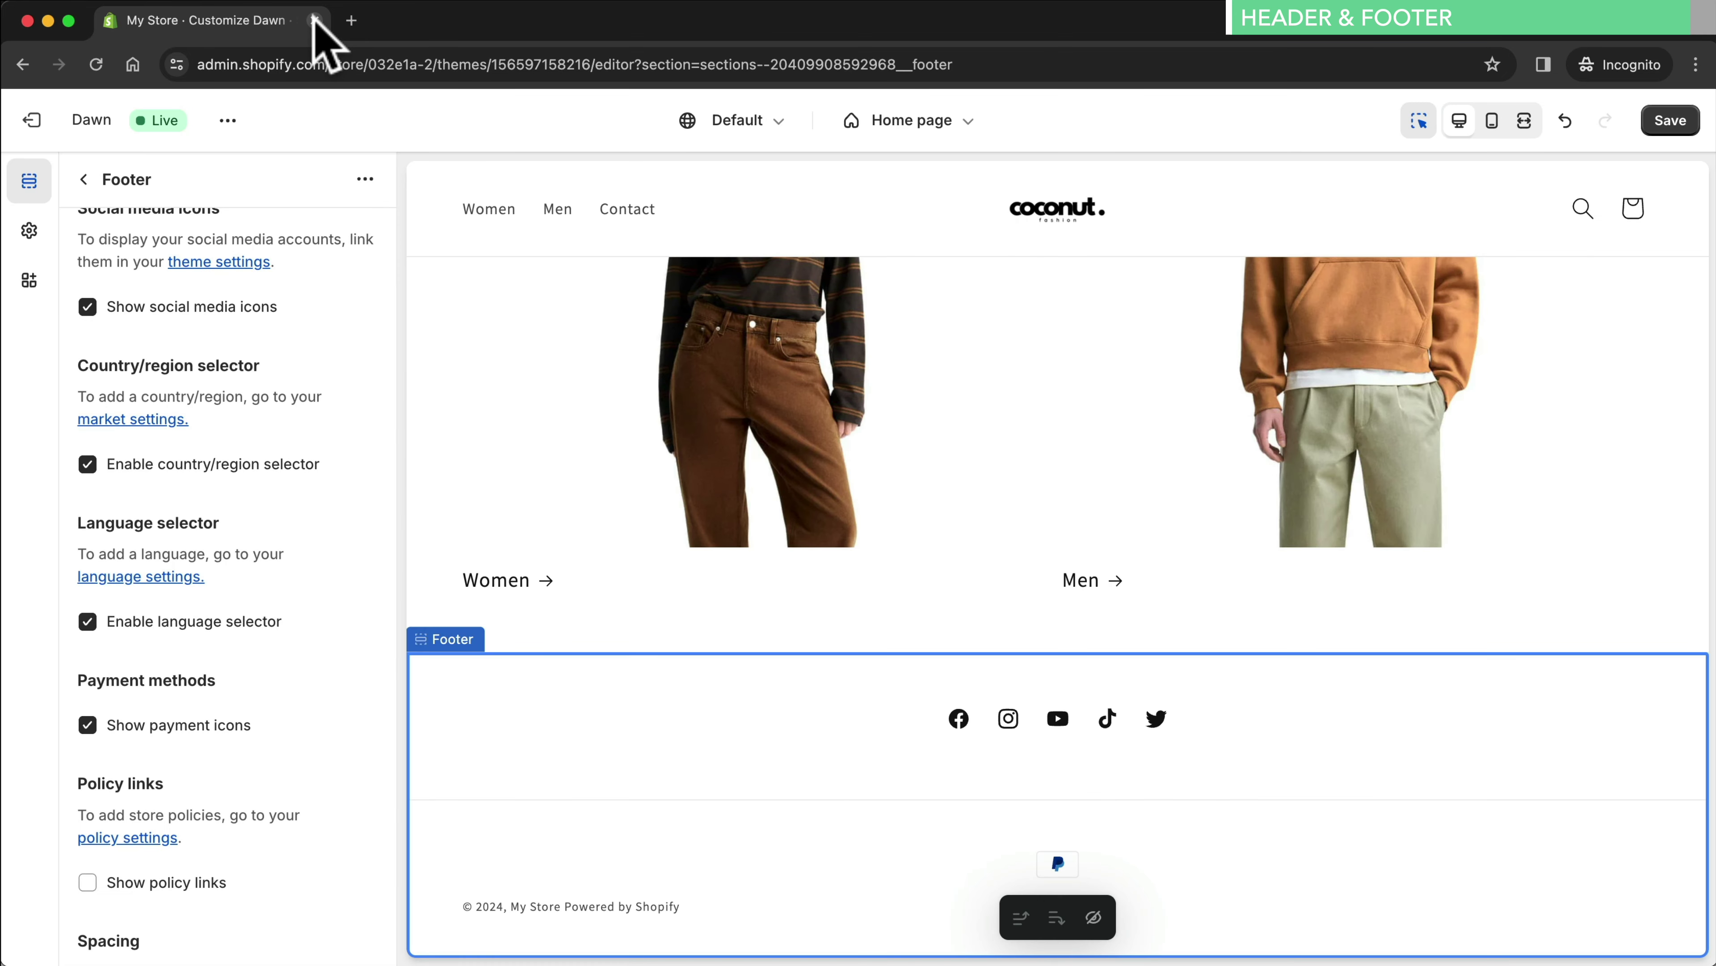
Add a Menu block to the Footer section and clear its Quick links heading
click(83, 179)
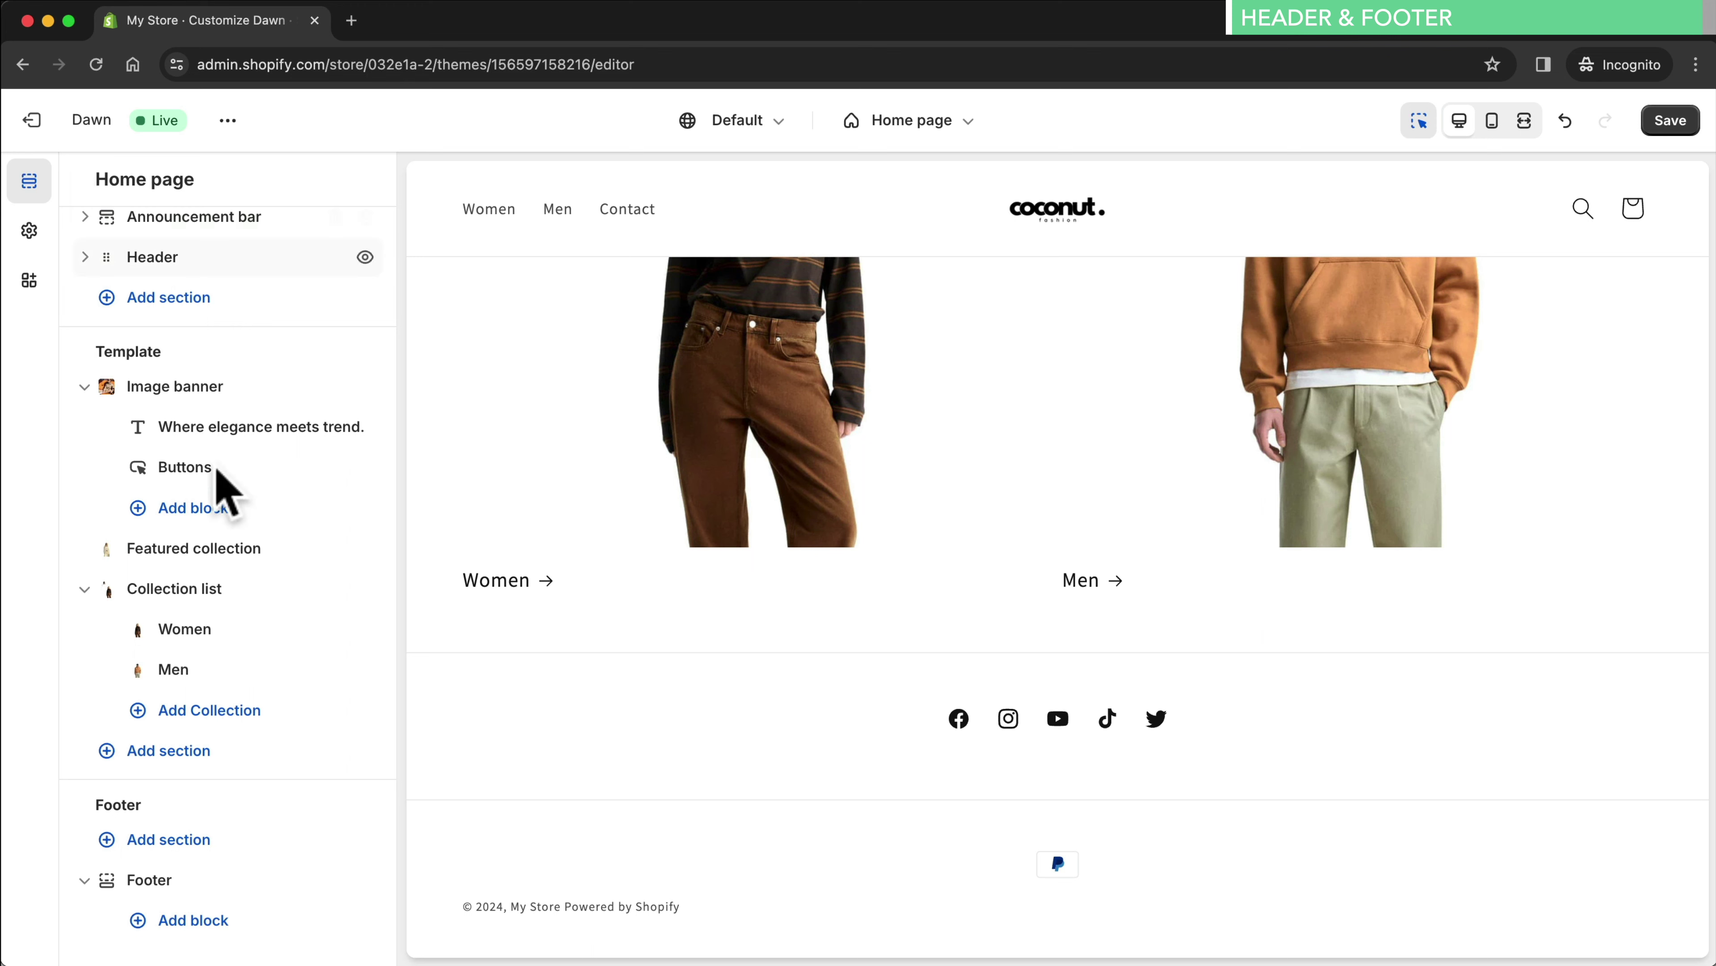
click(243, 924)
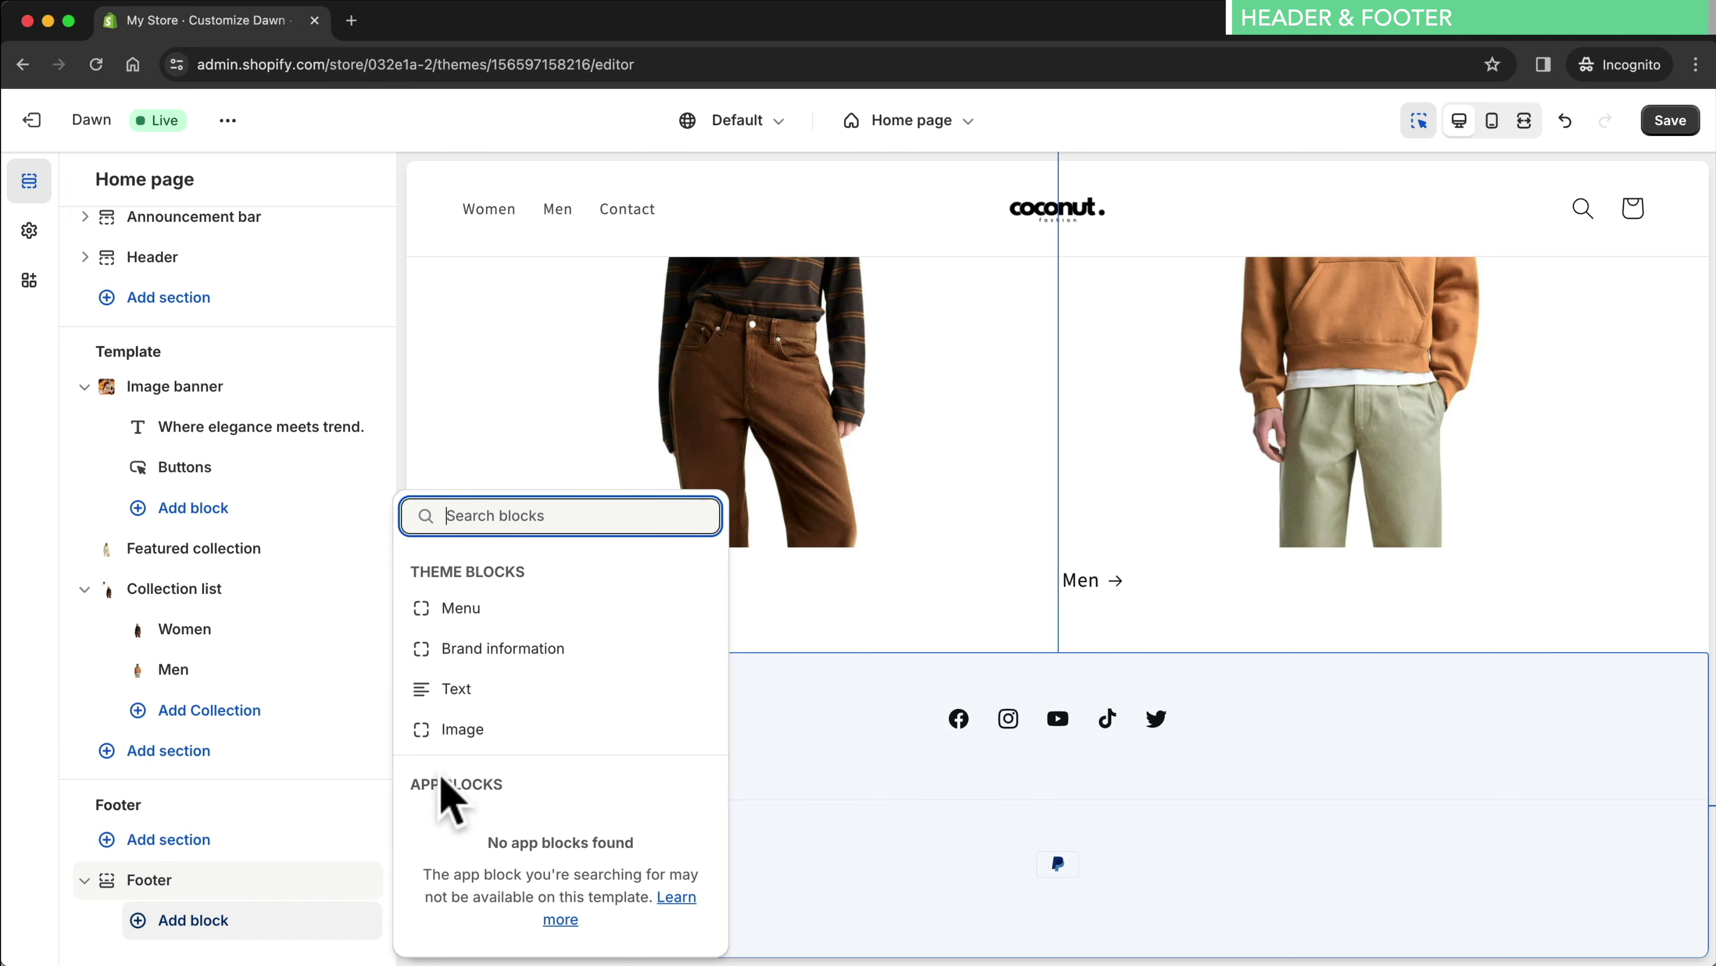
click(463, 611)
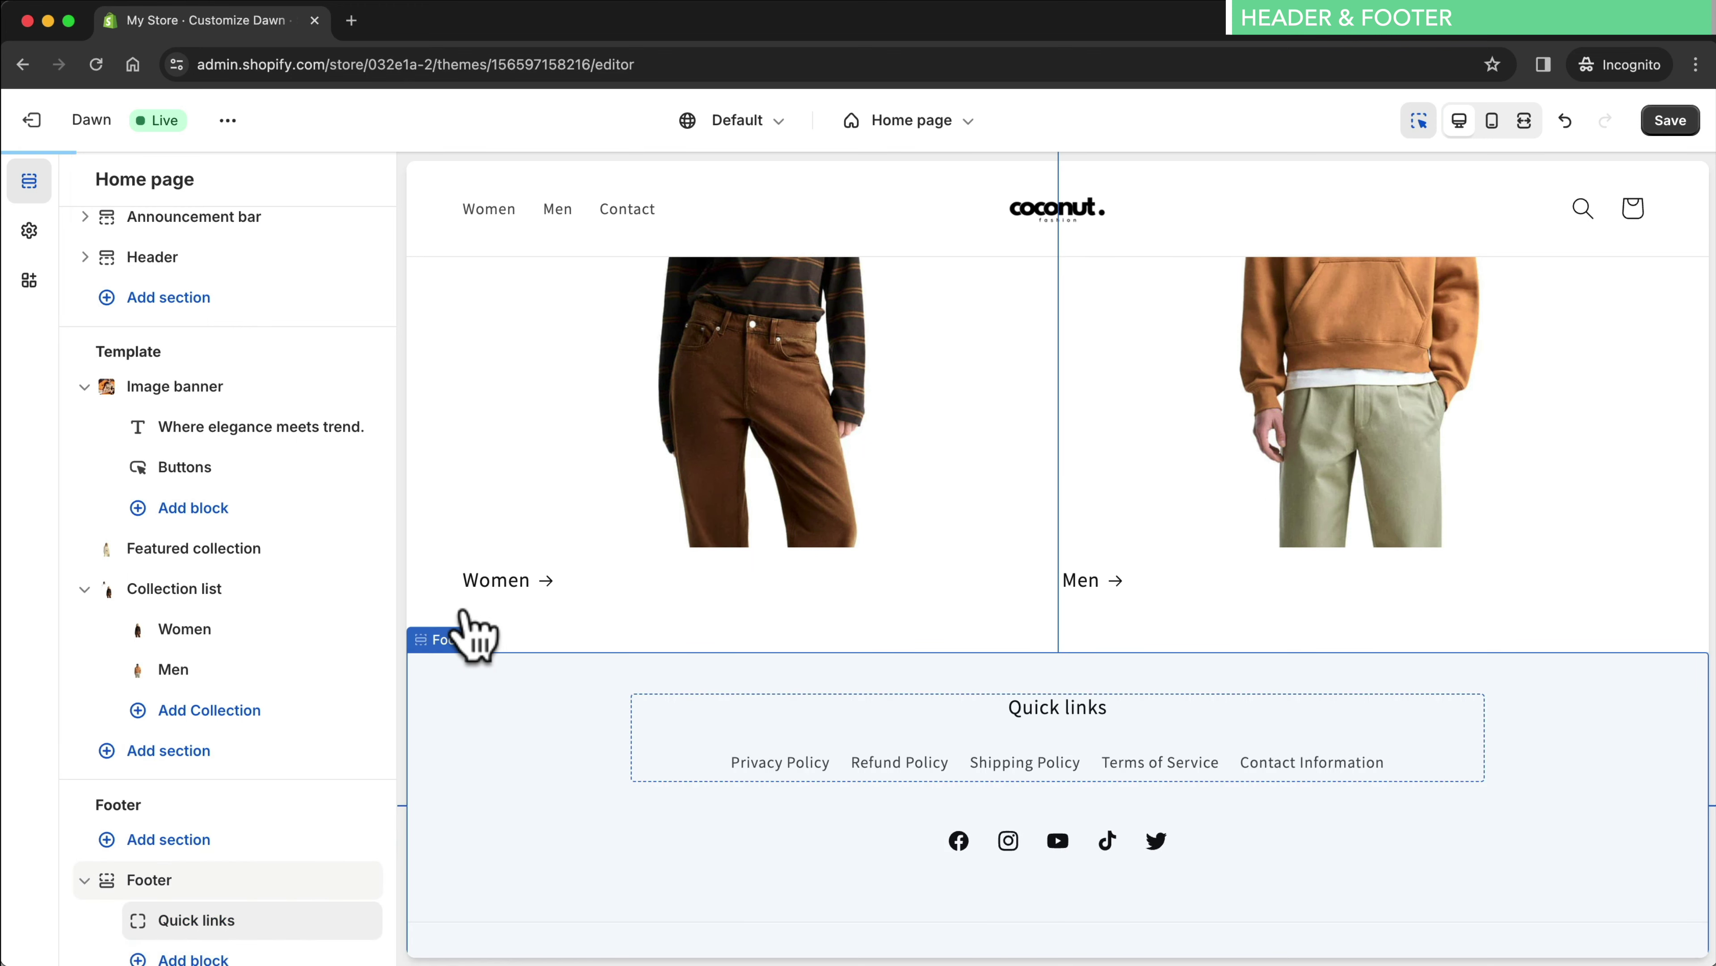
click(727, 723)
drag(261, 356, 34, 335)
key(BackSpace)
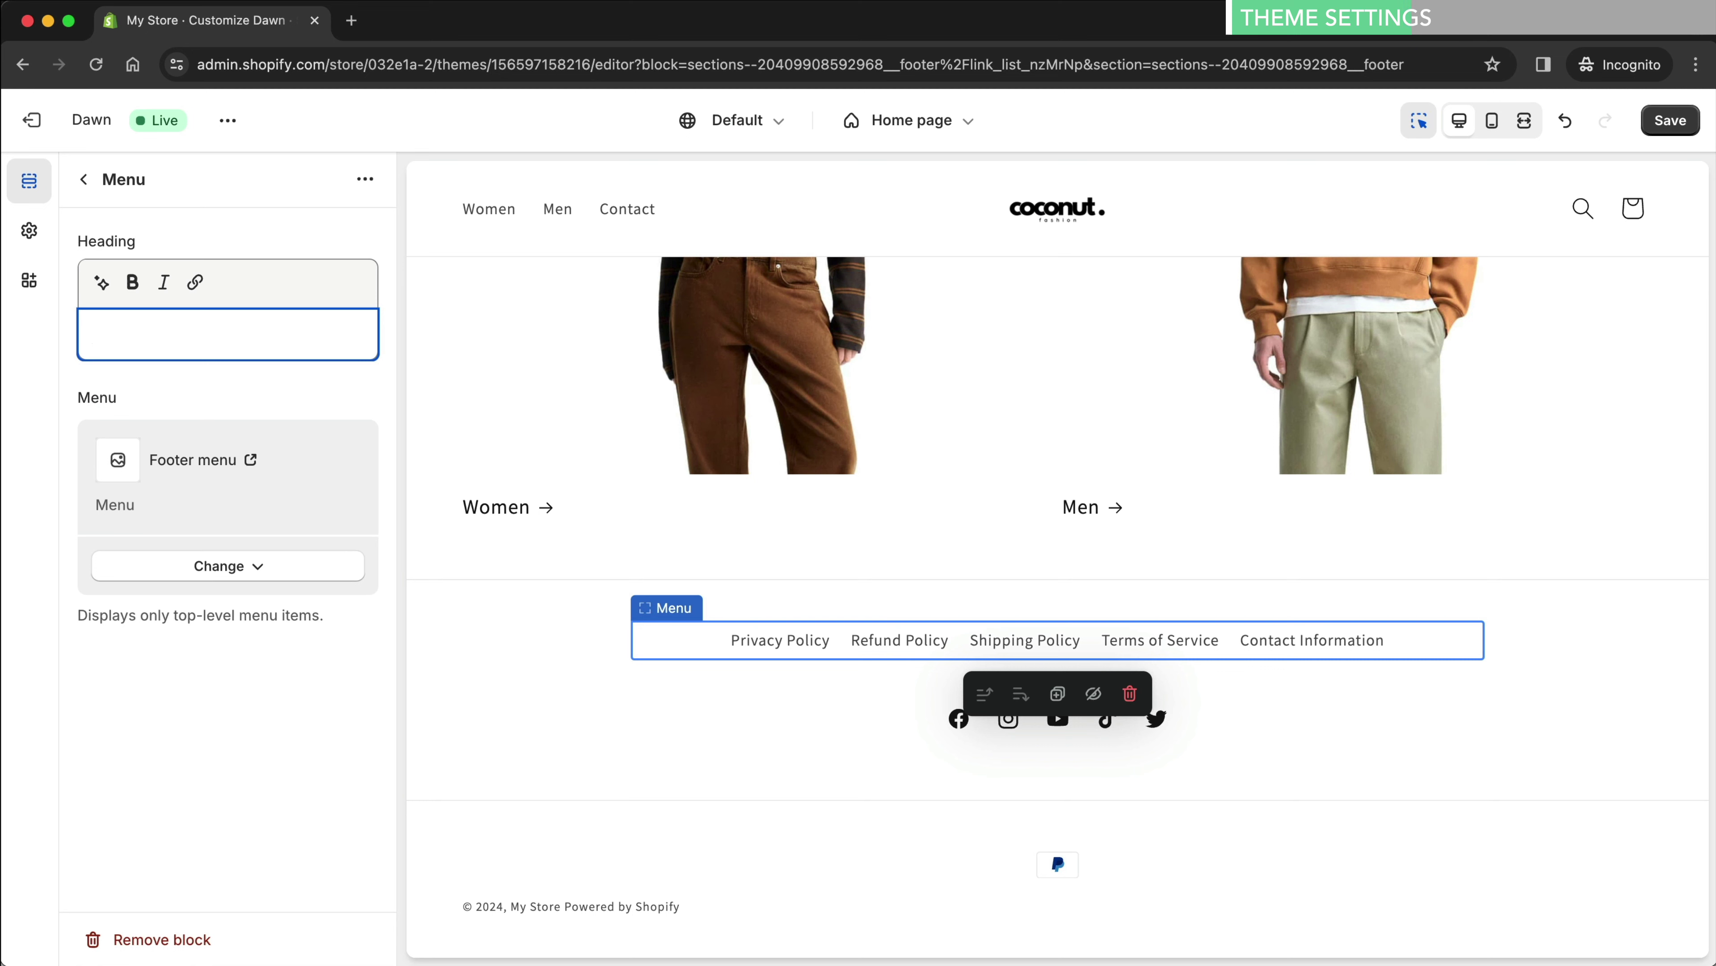
Set the black letter C PNG as the favicon in the theme's logo settings and save the theme
click(29, 230)
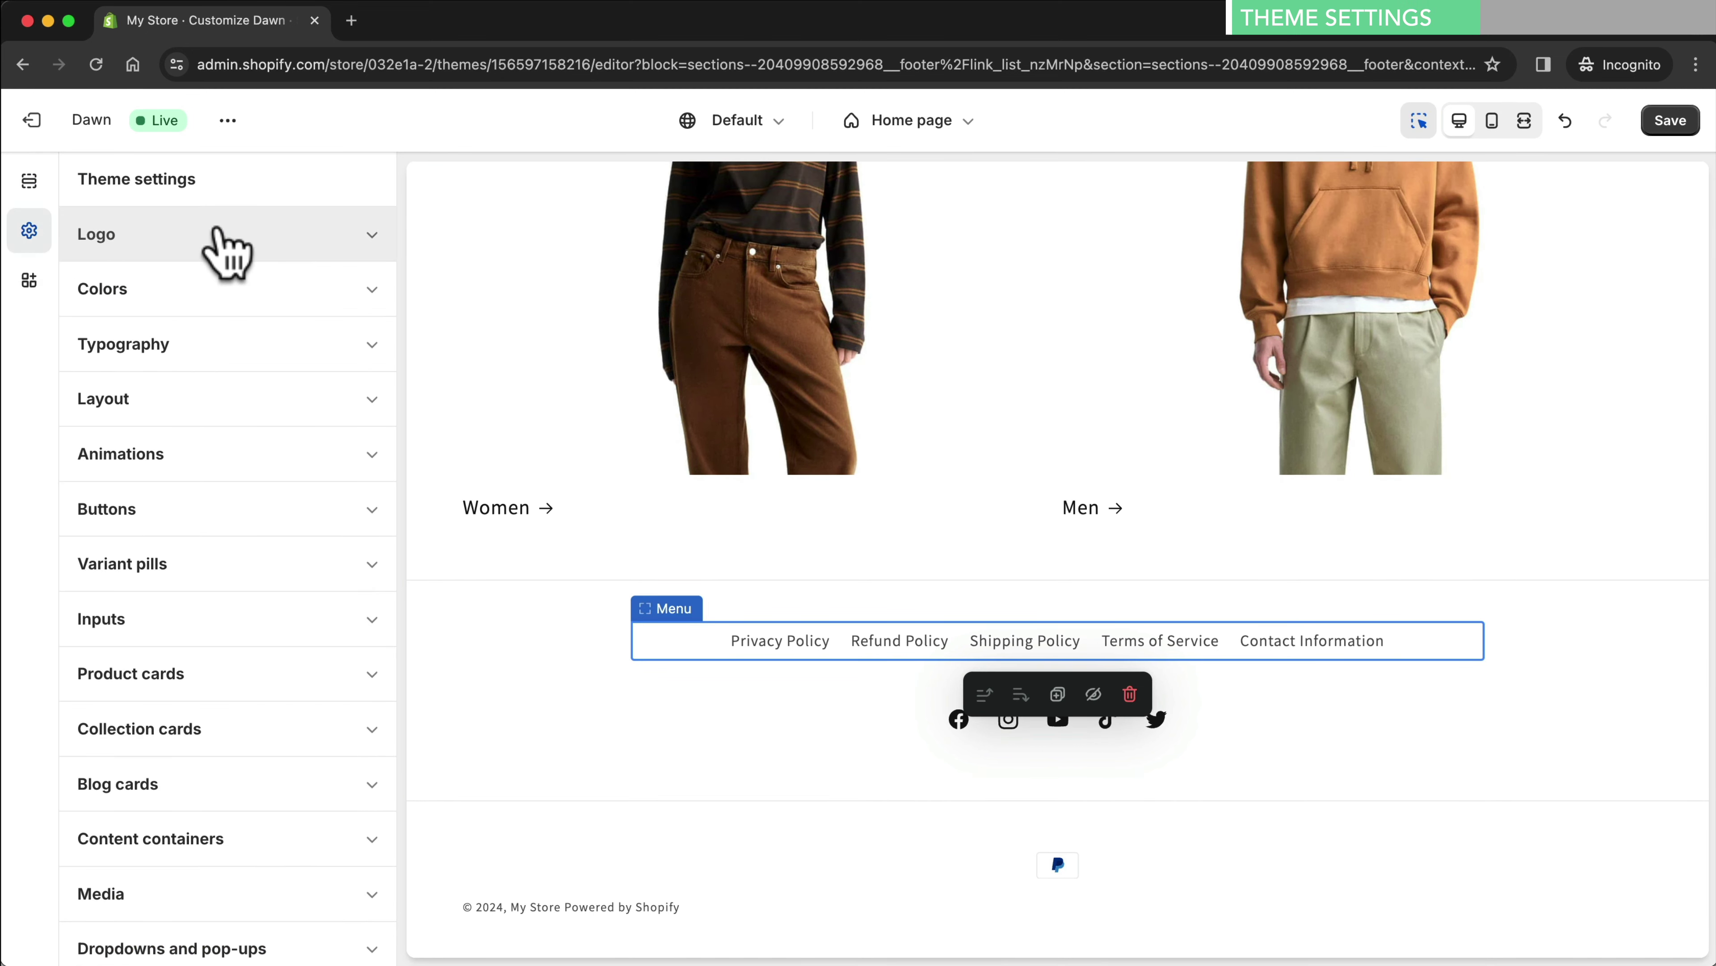
click(297, 238)
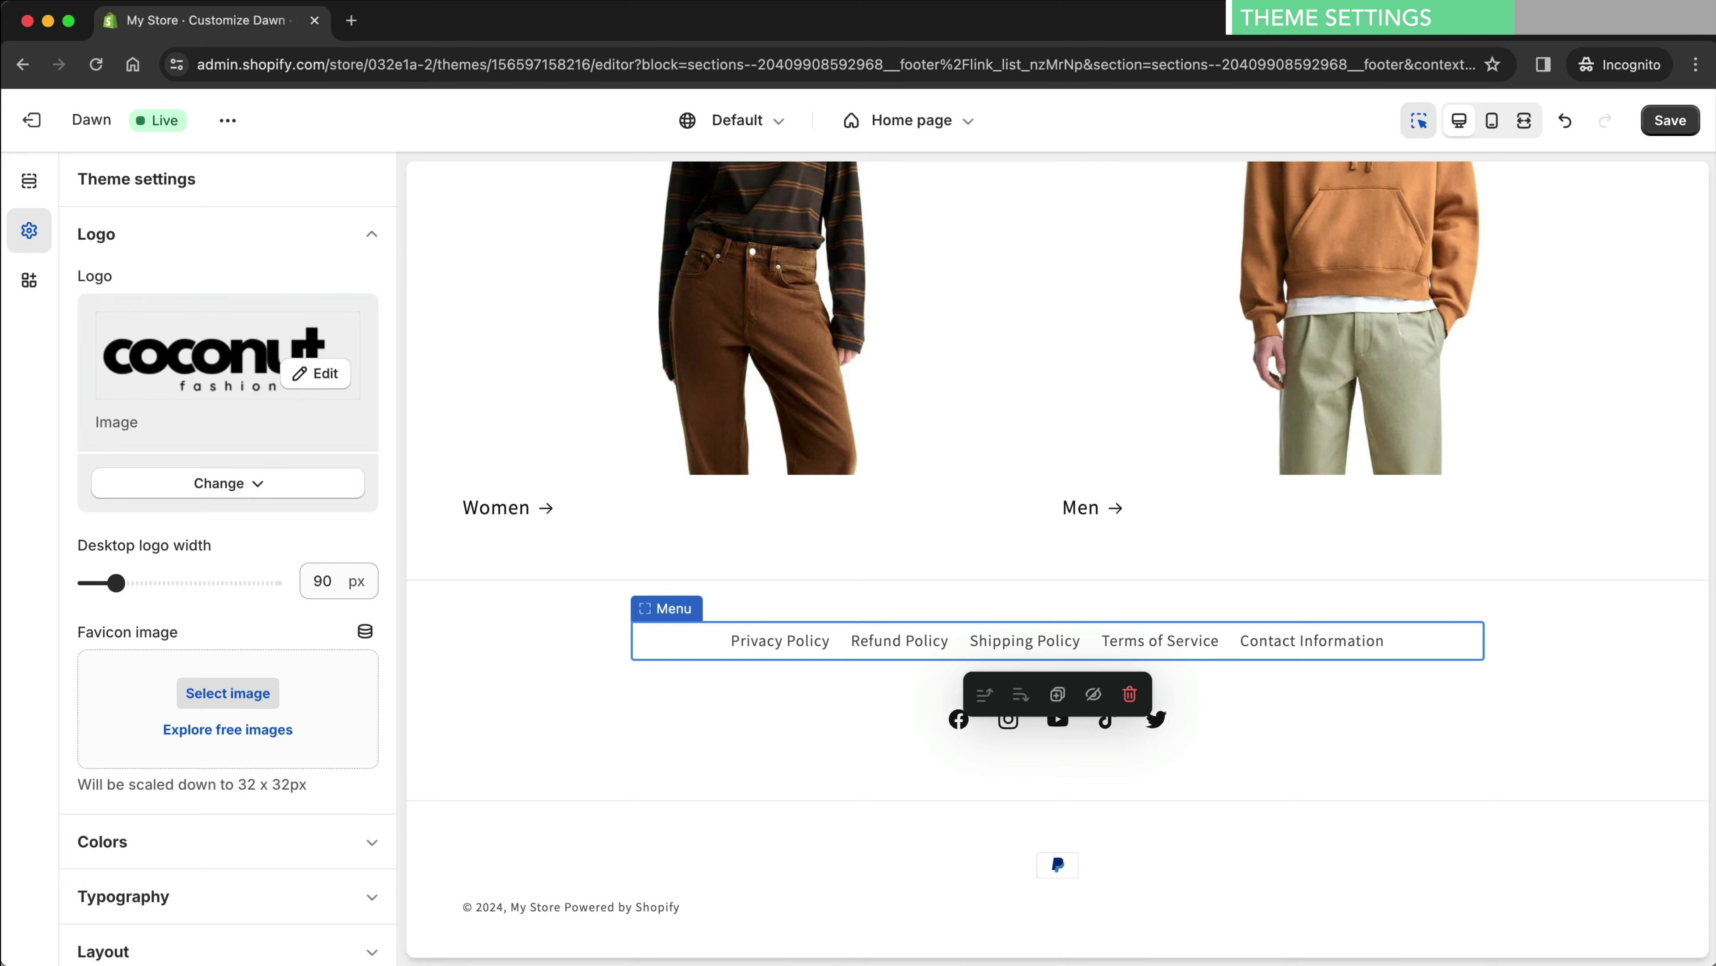
drag(561, 957, 364, 713)
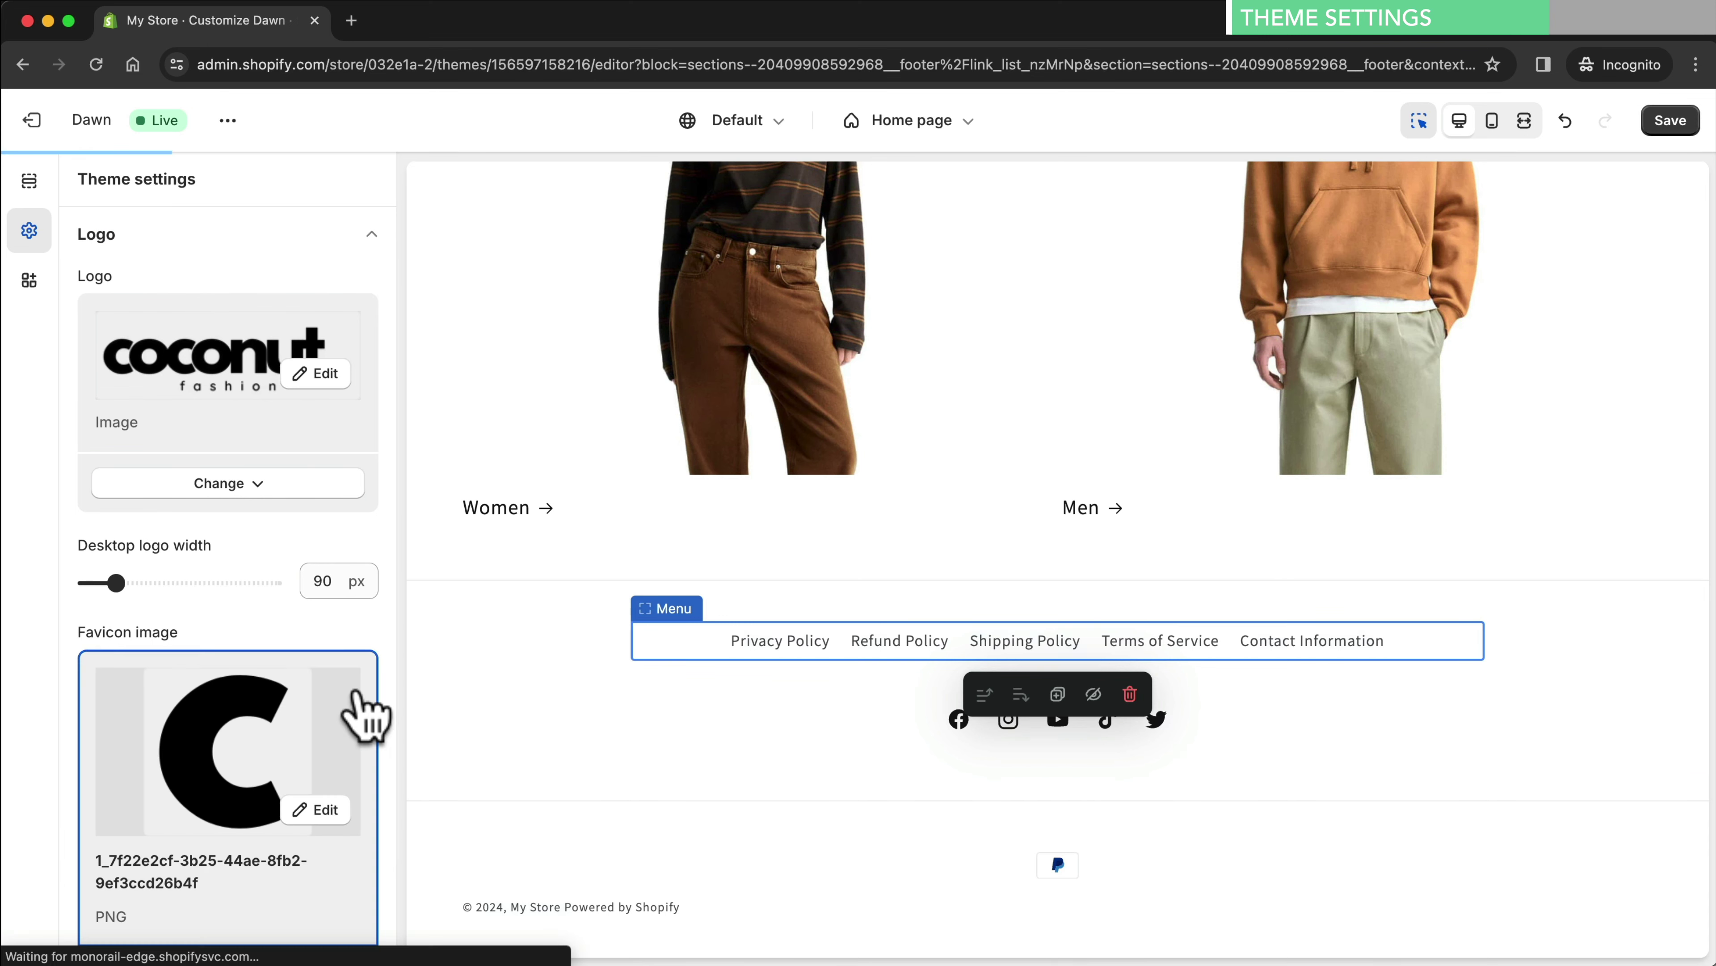
click(1673, 121)
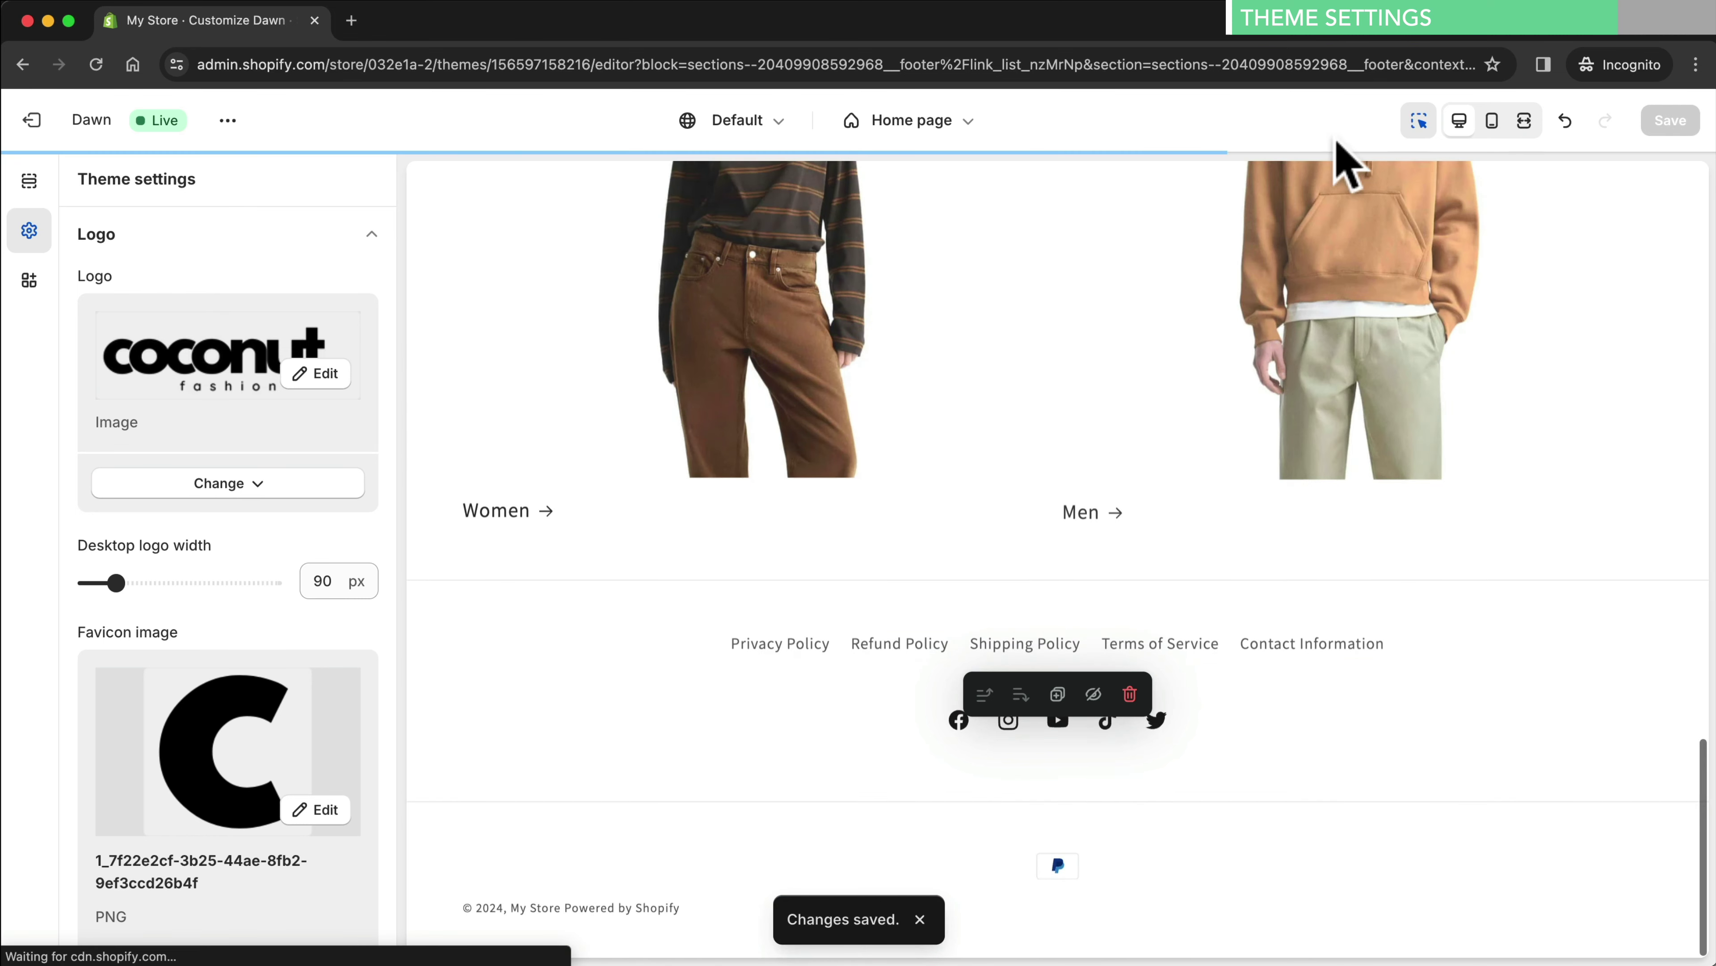
View the live Dawn storefront in a new tab to check the logo, header and favicon, and close it
click(229, 123)
click(109, 338)
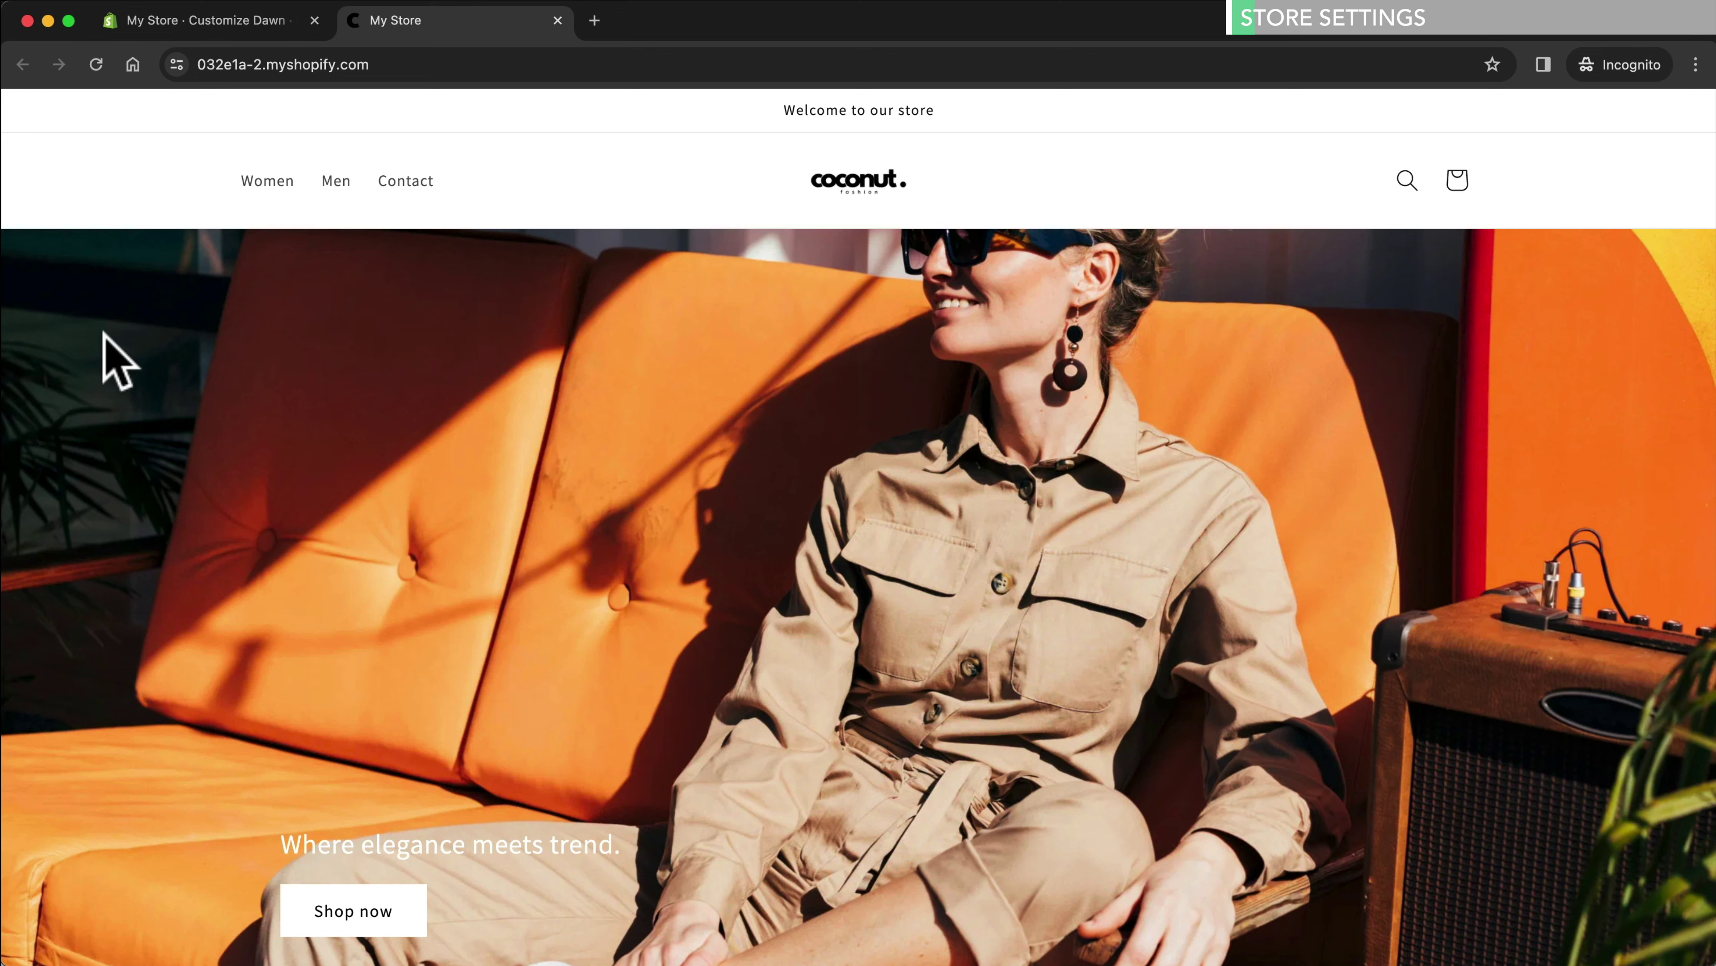
click(557, 20)
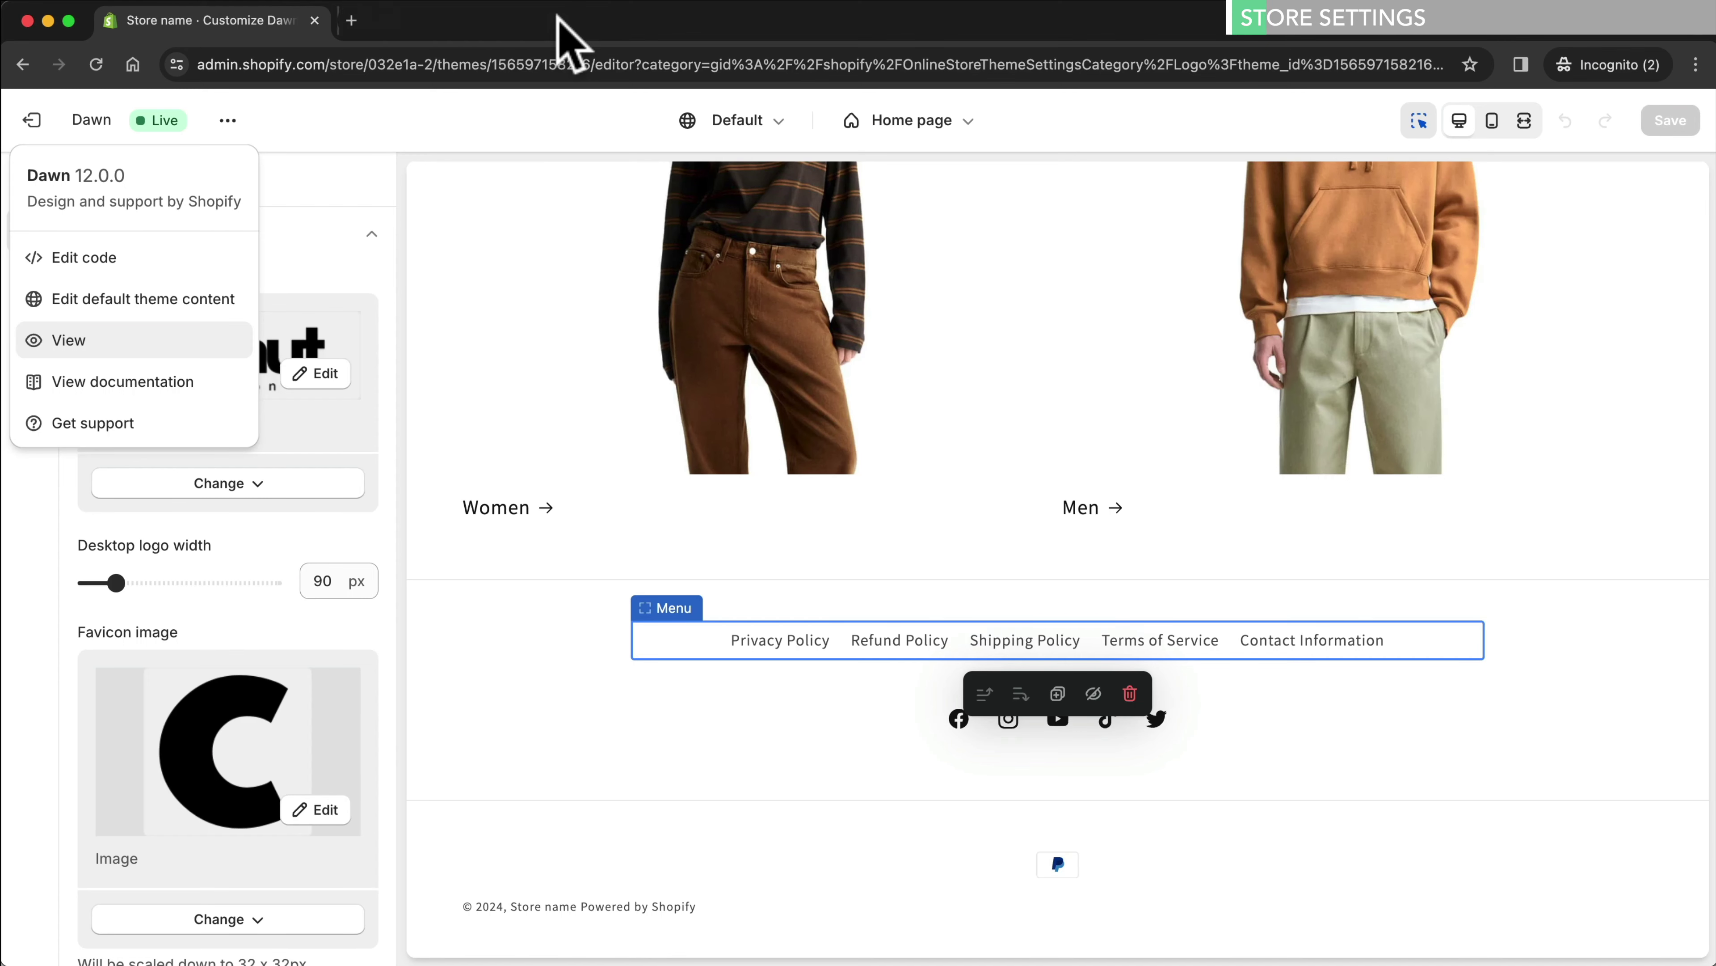
Exit the theme editor, set the store name to "coconut" in the store details profile, and save it
click(35, 122)
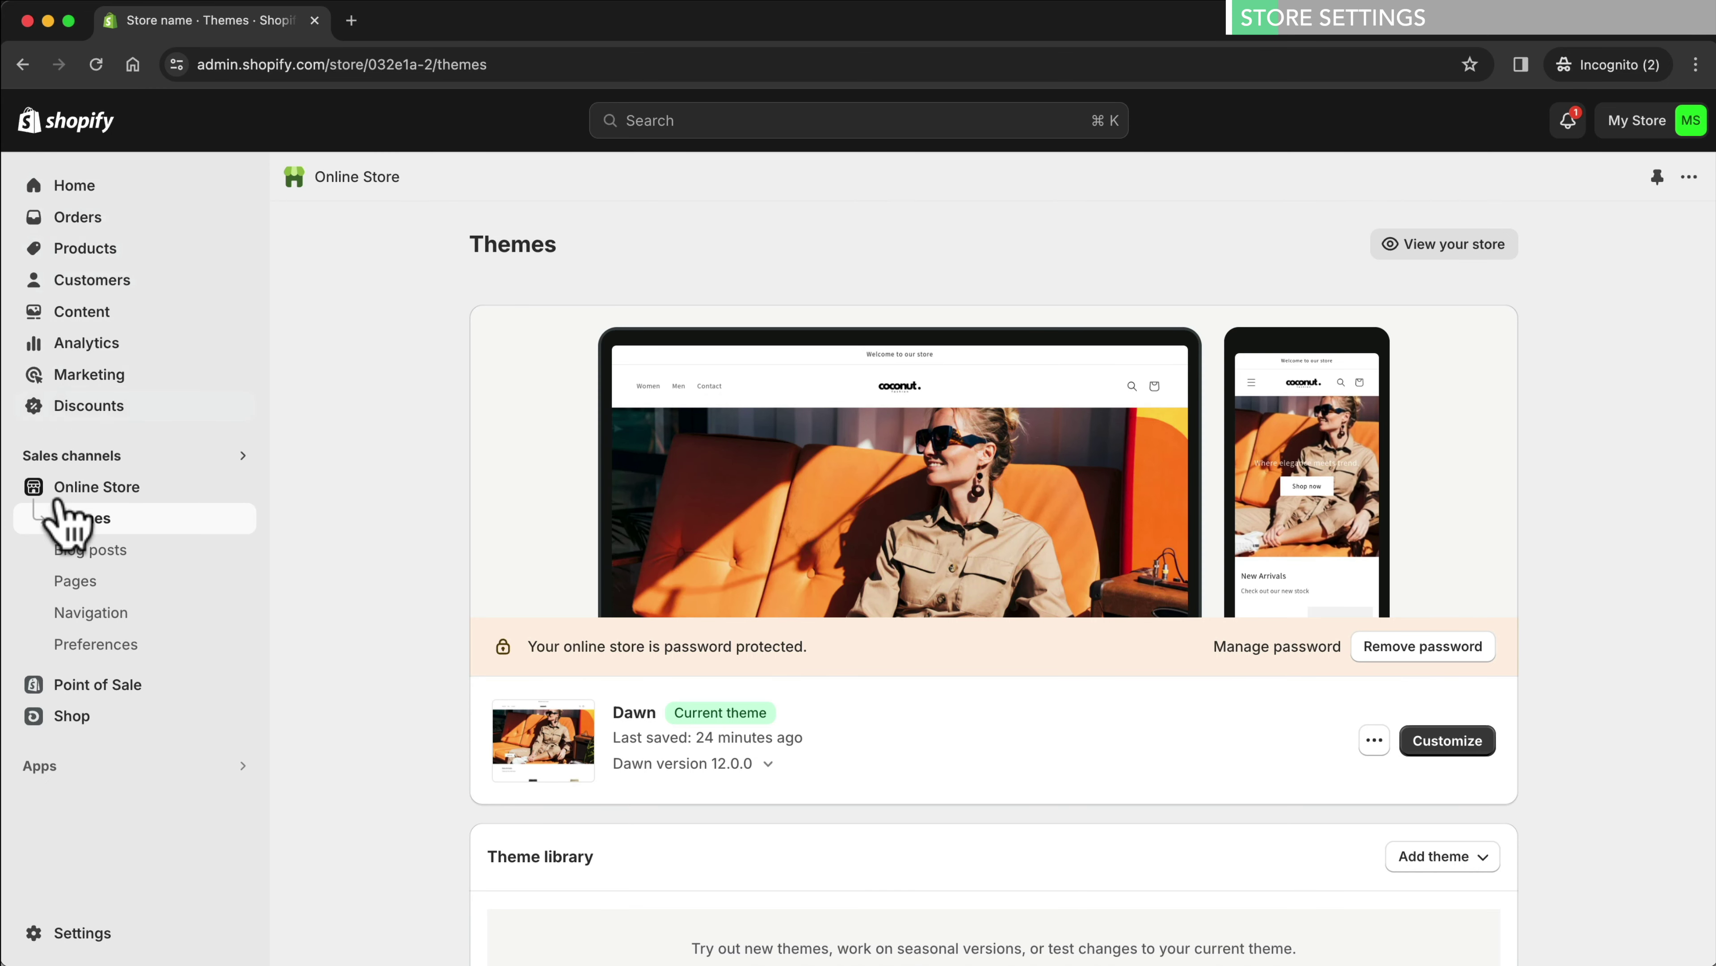
click(70, 932)
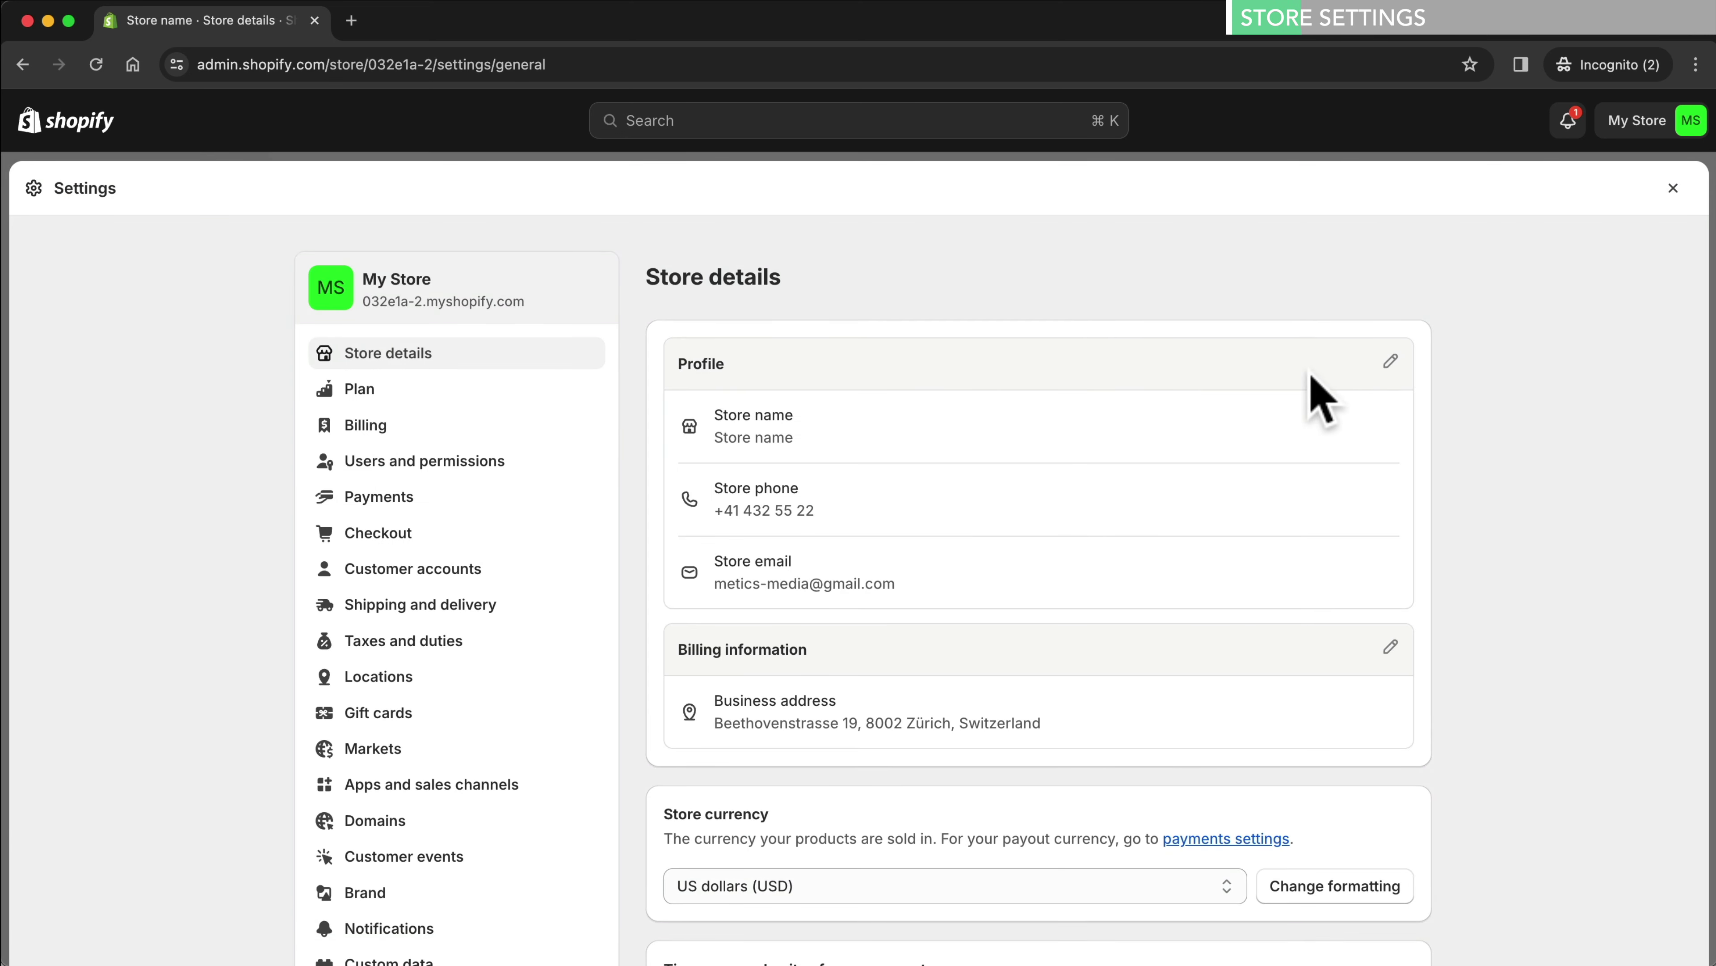
click(1391, 360)
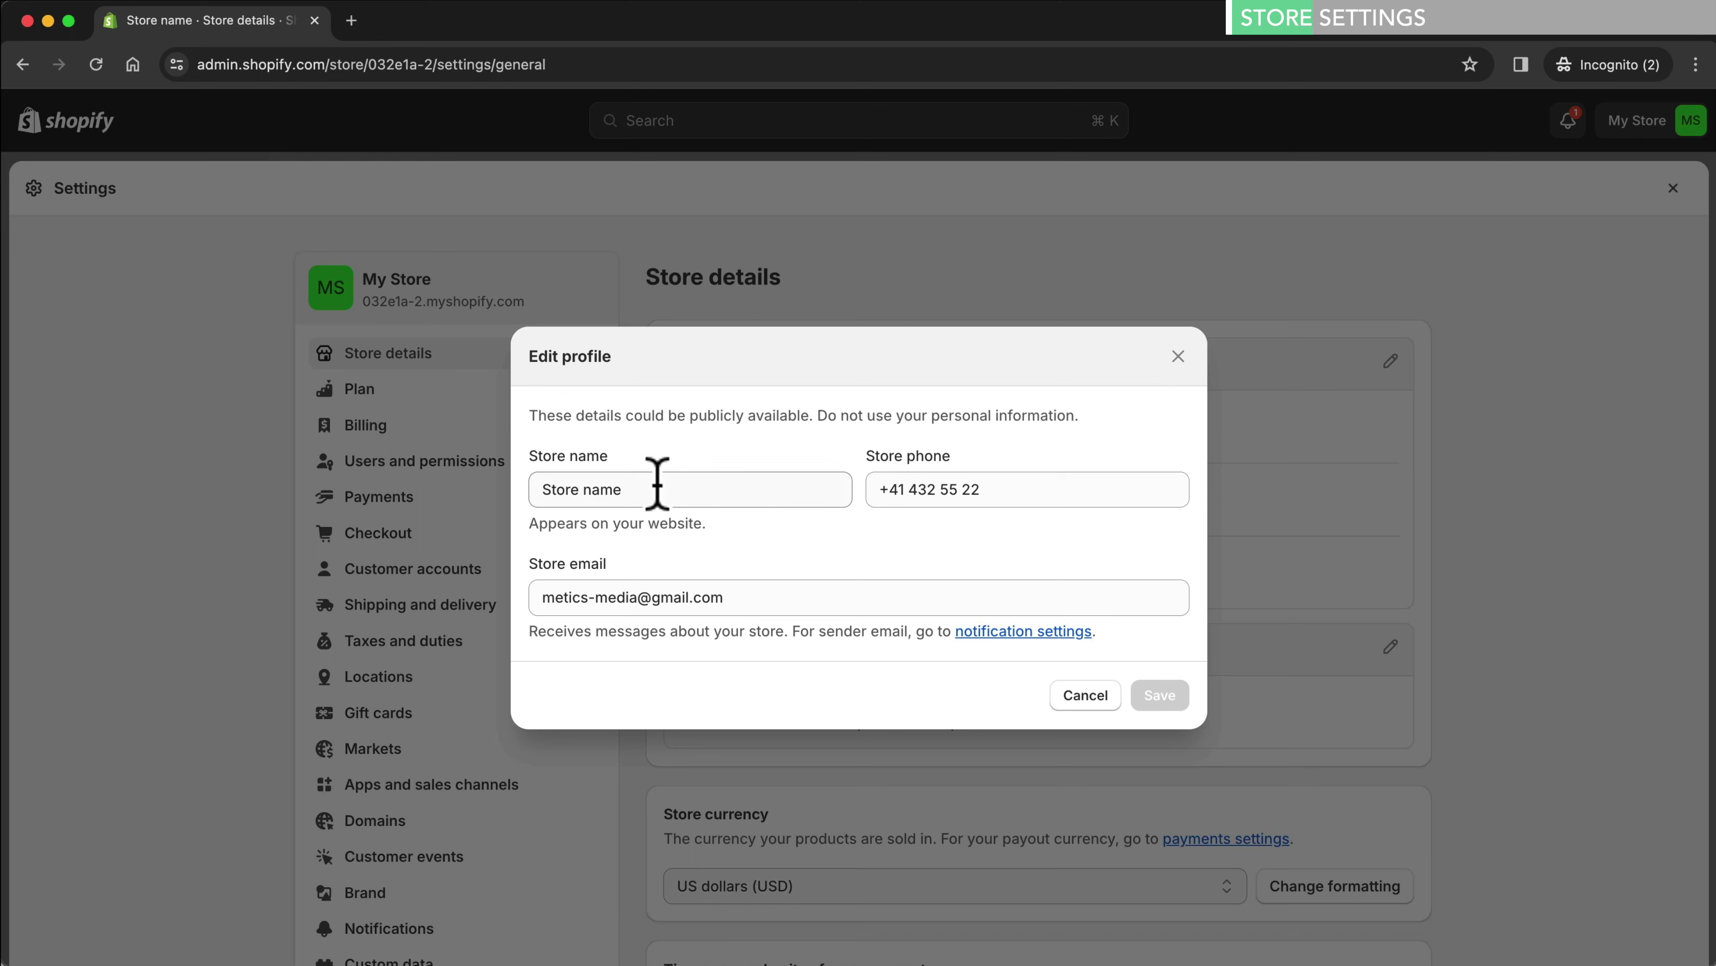
drag(659, 487, 536, 487)
text(coconut)
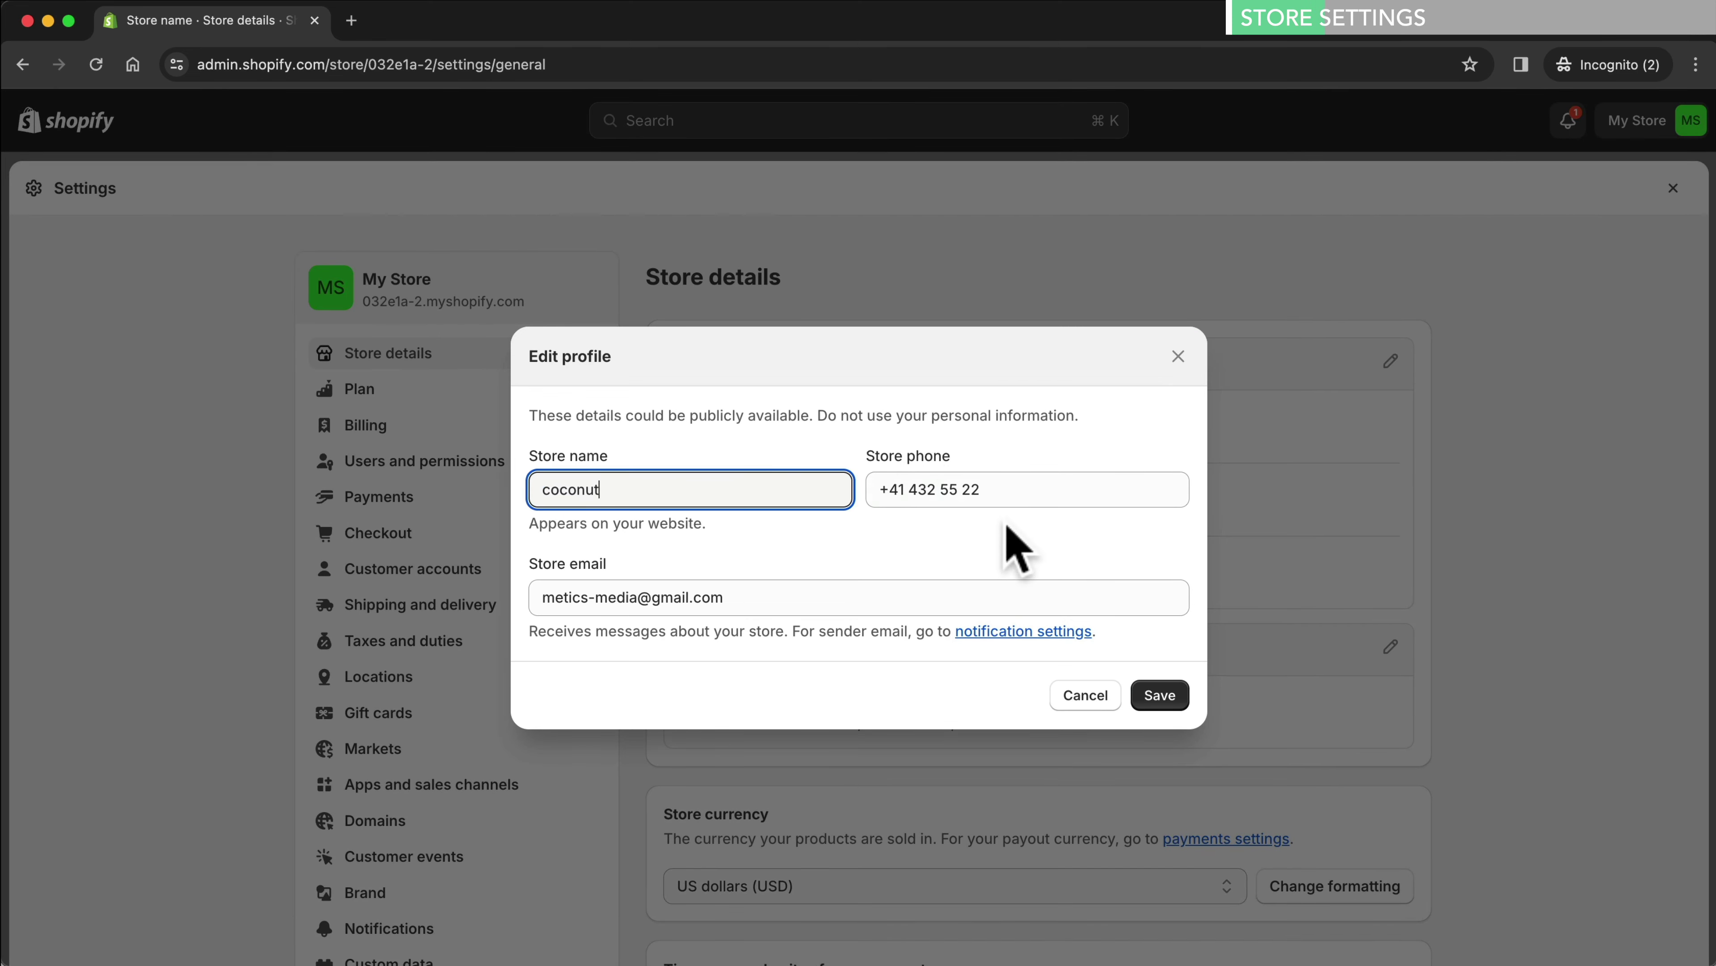
click(1159, 695)
Review the store currency, time zone, units of measurement and order ID format in the store details
scroll(1173, 716, down, 5)
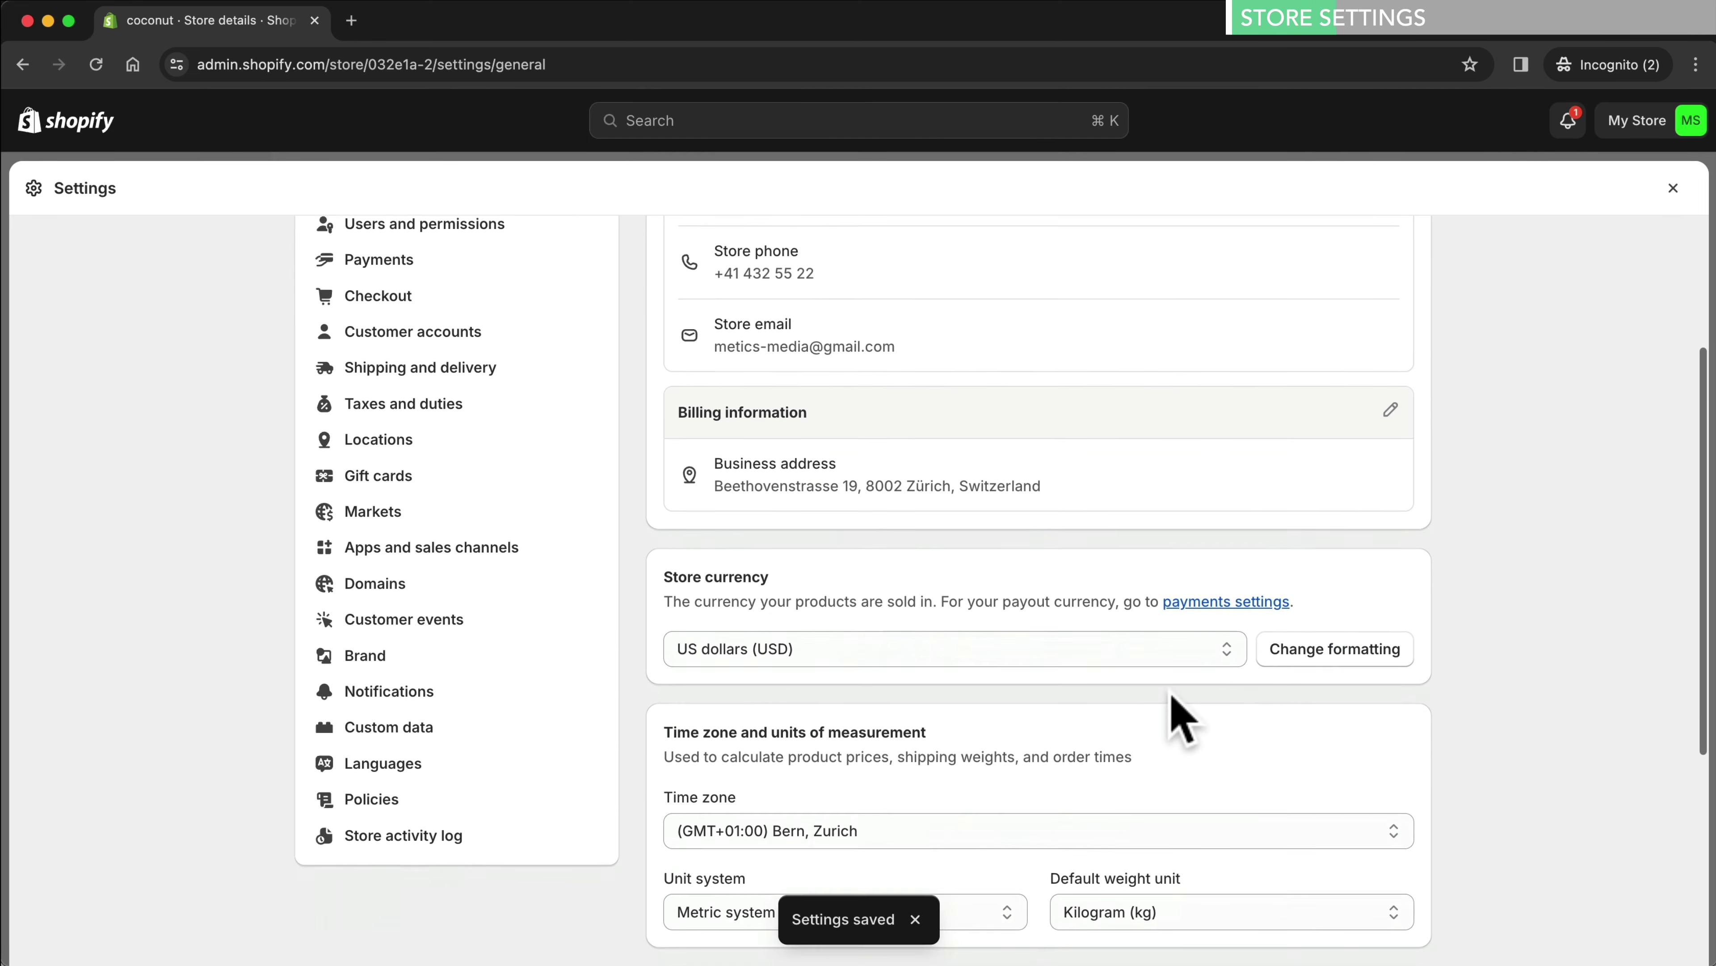
scroll(1179, 718, down, 1)
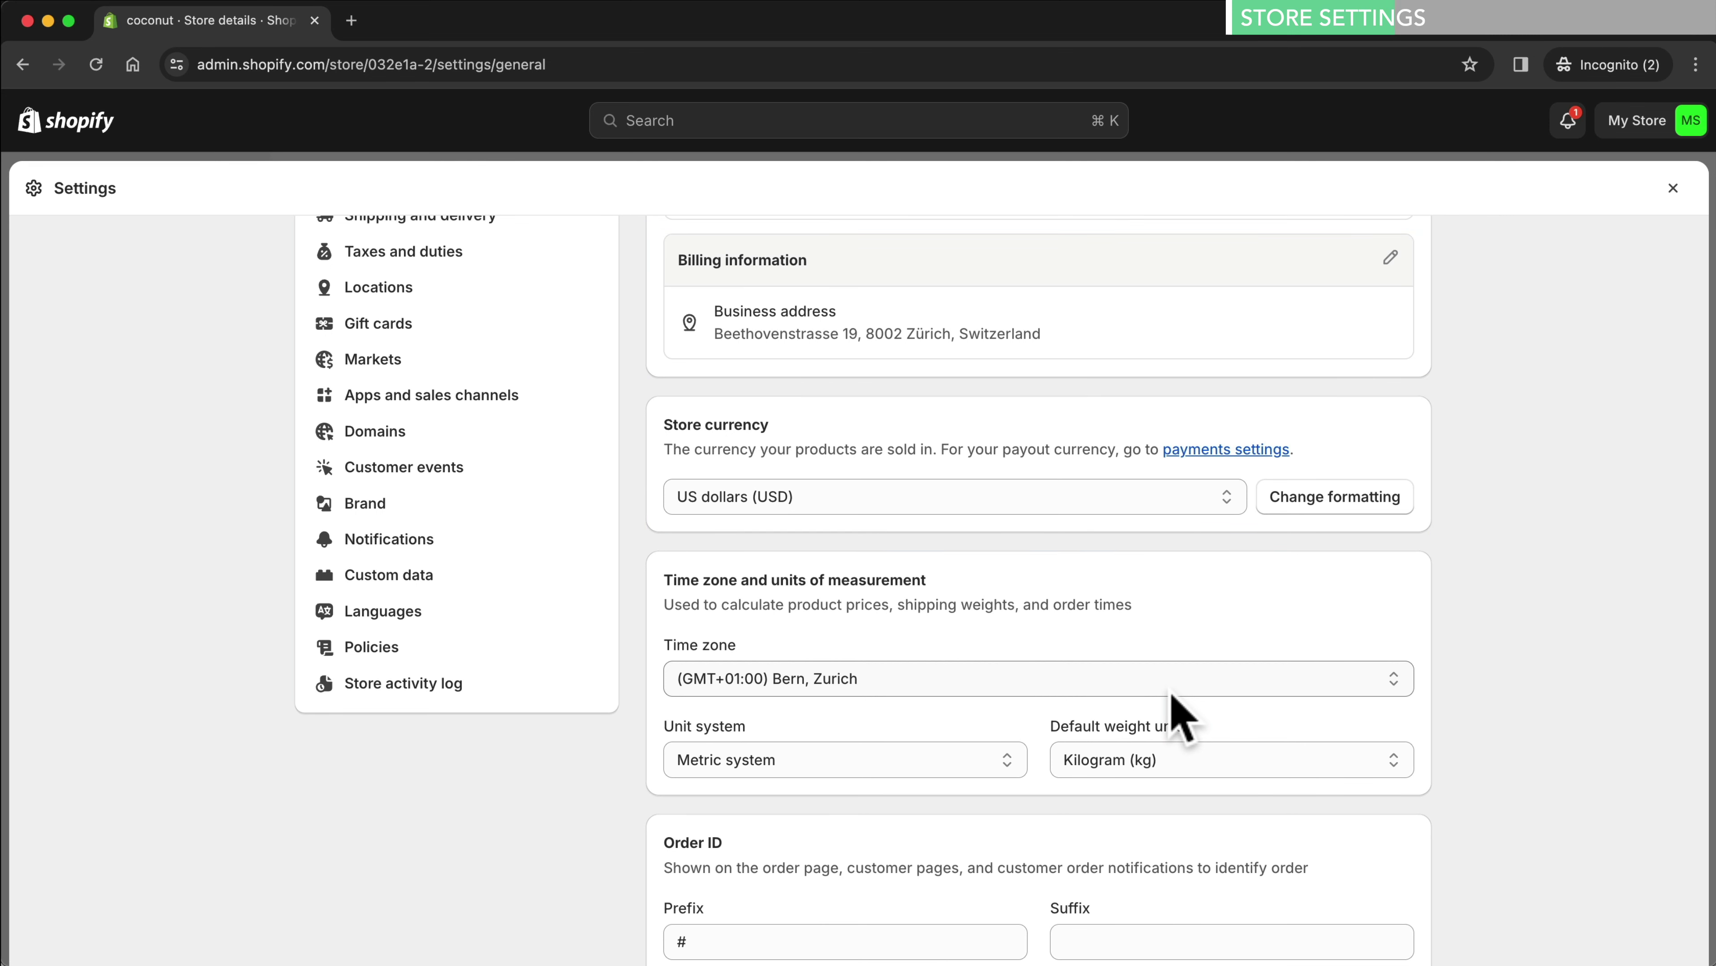
scroll(1180, 716, up, 6)
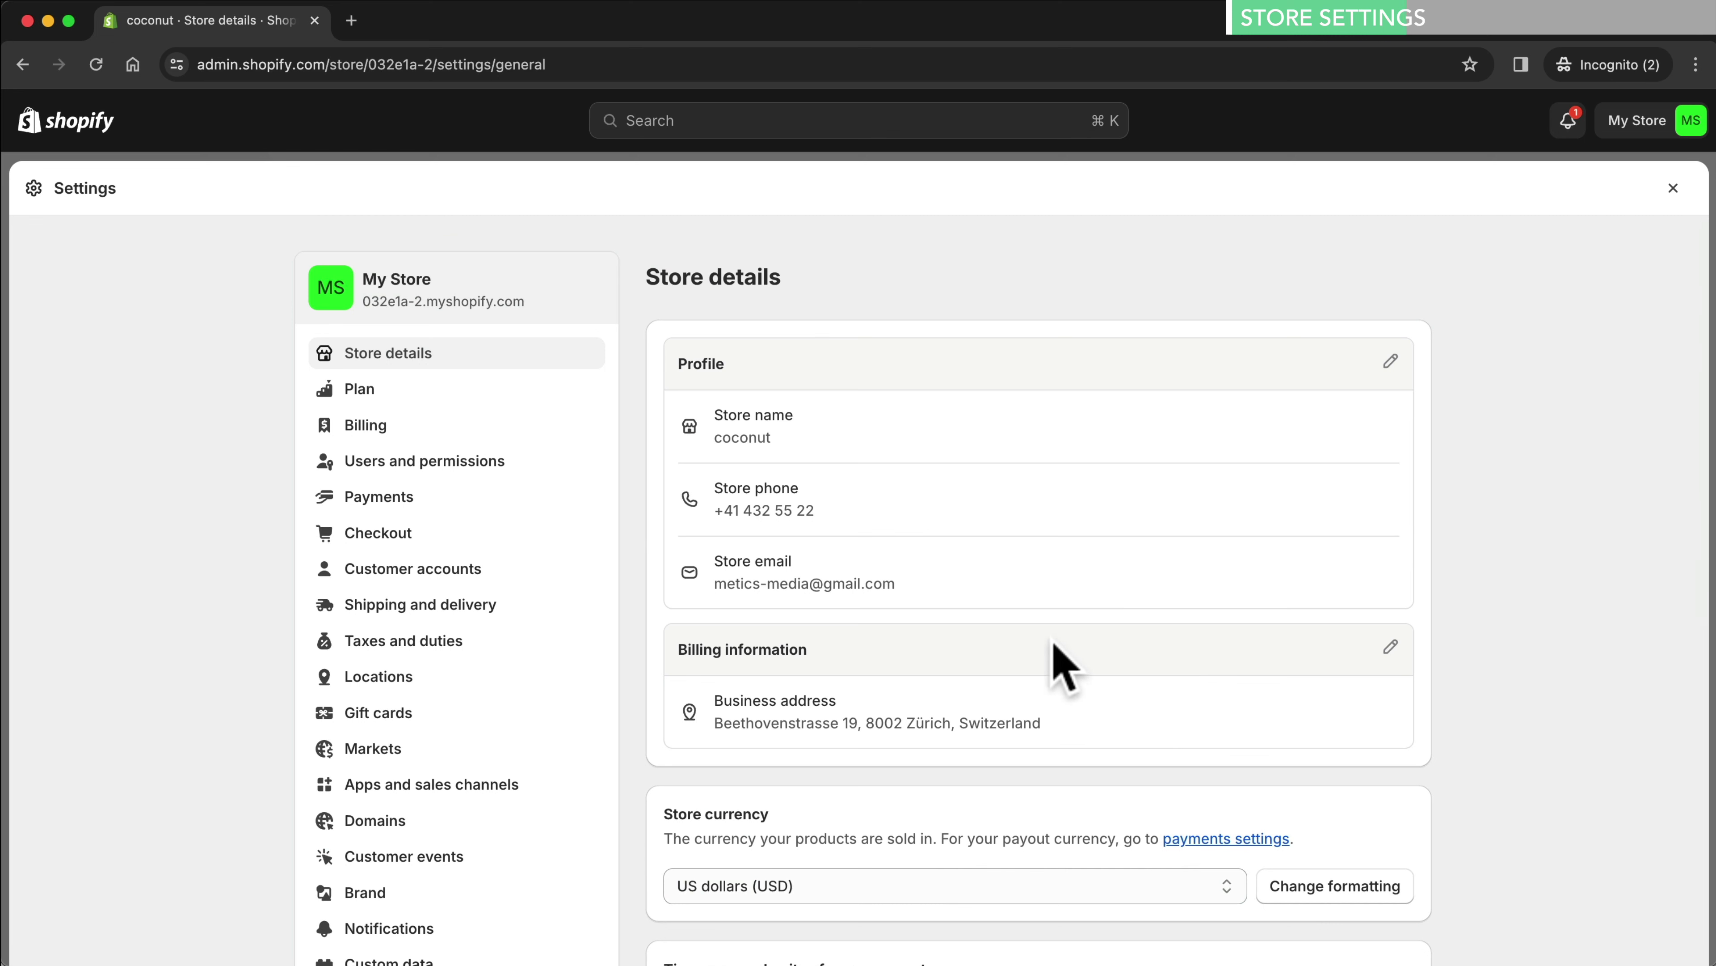
Examine the Shopify Payments activation form and the store's shipping and domain settings
click(539, 497)
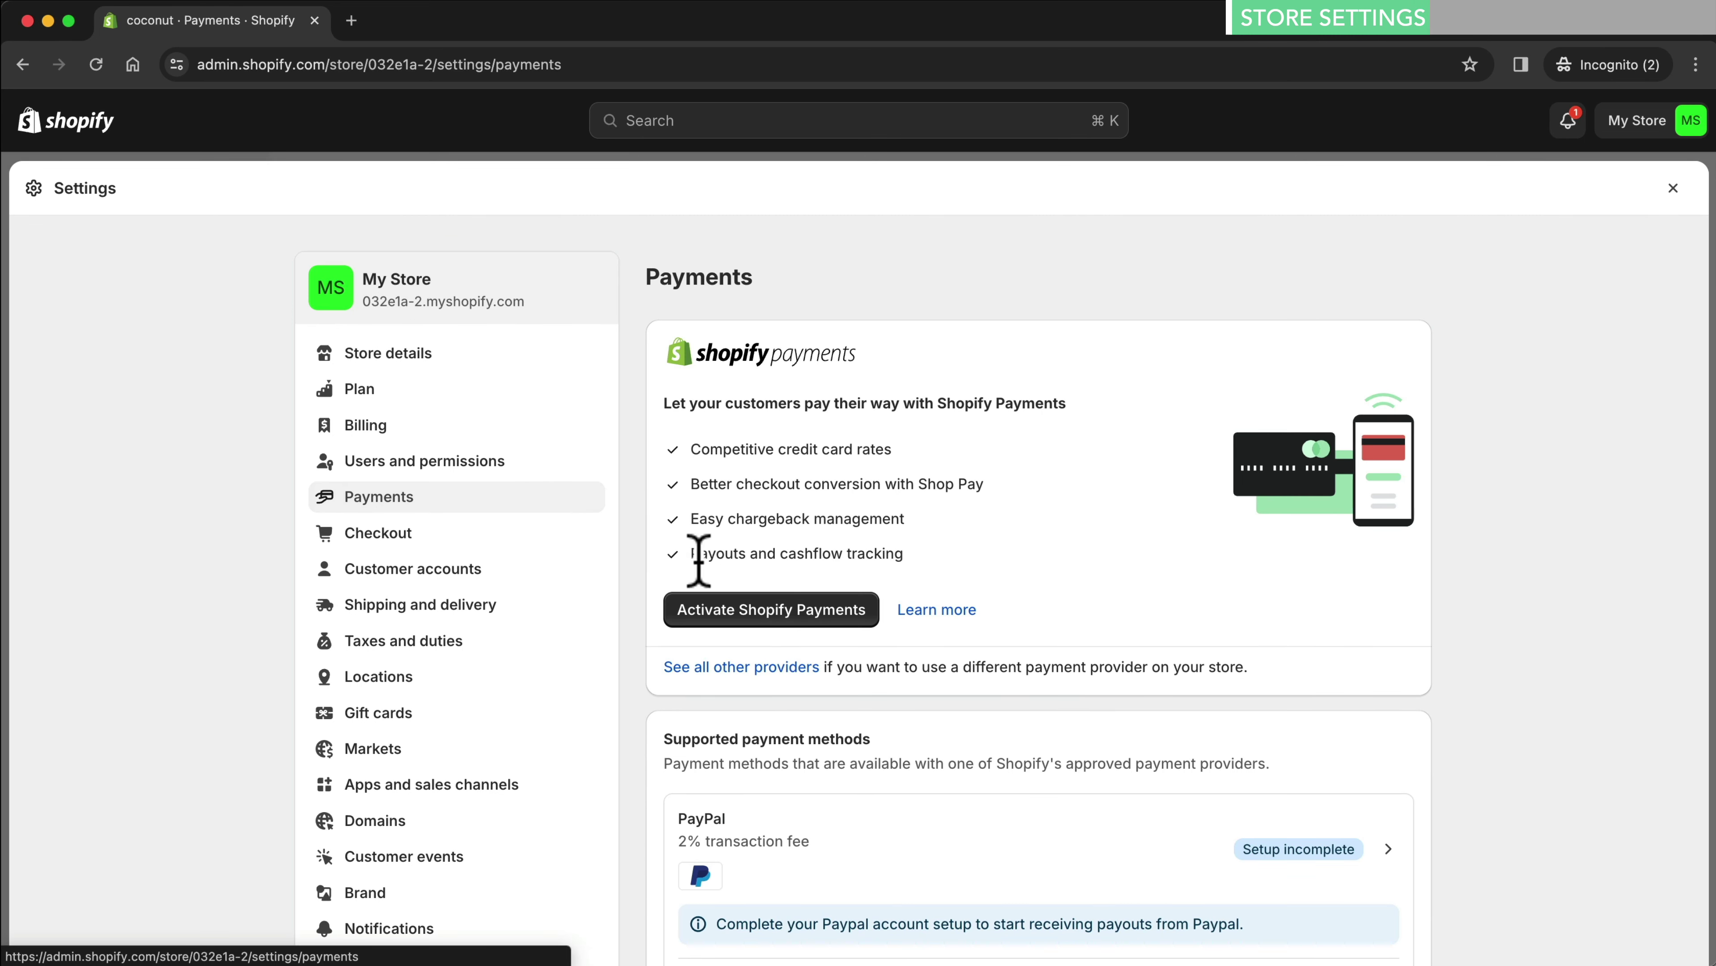
click(743, 610)
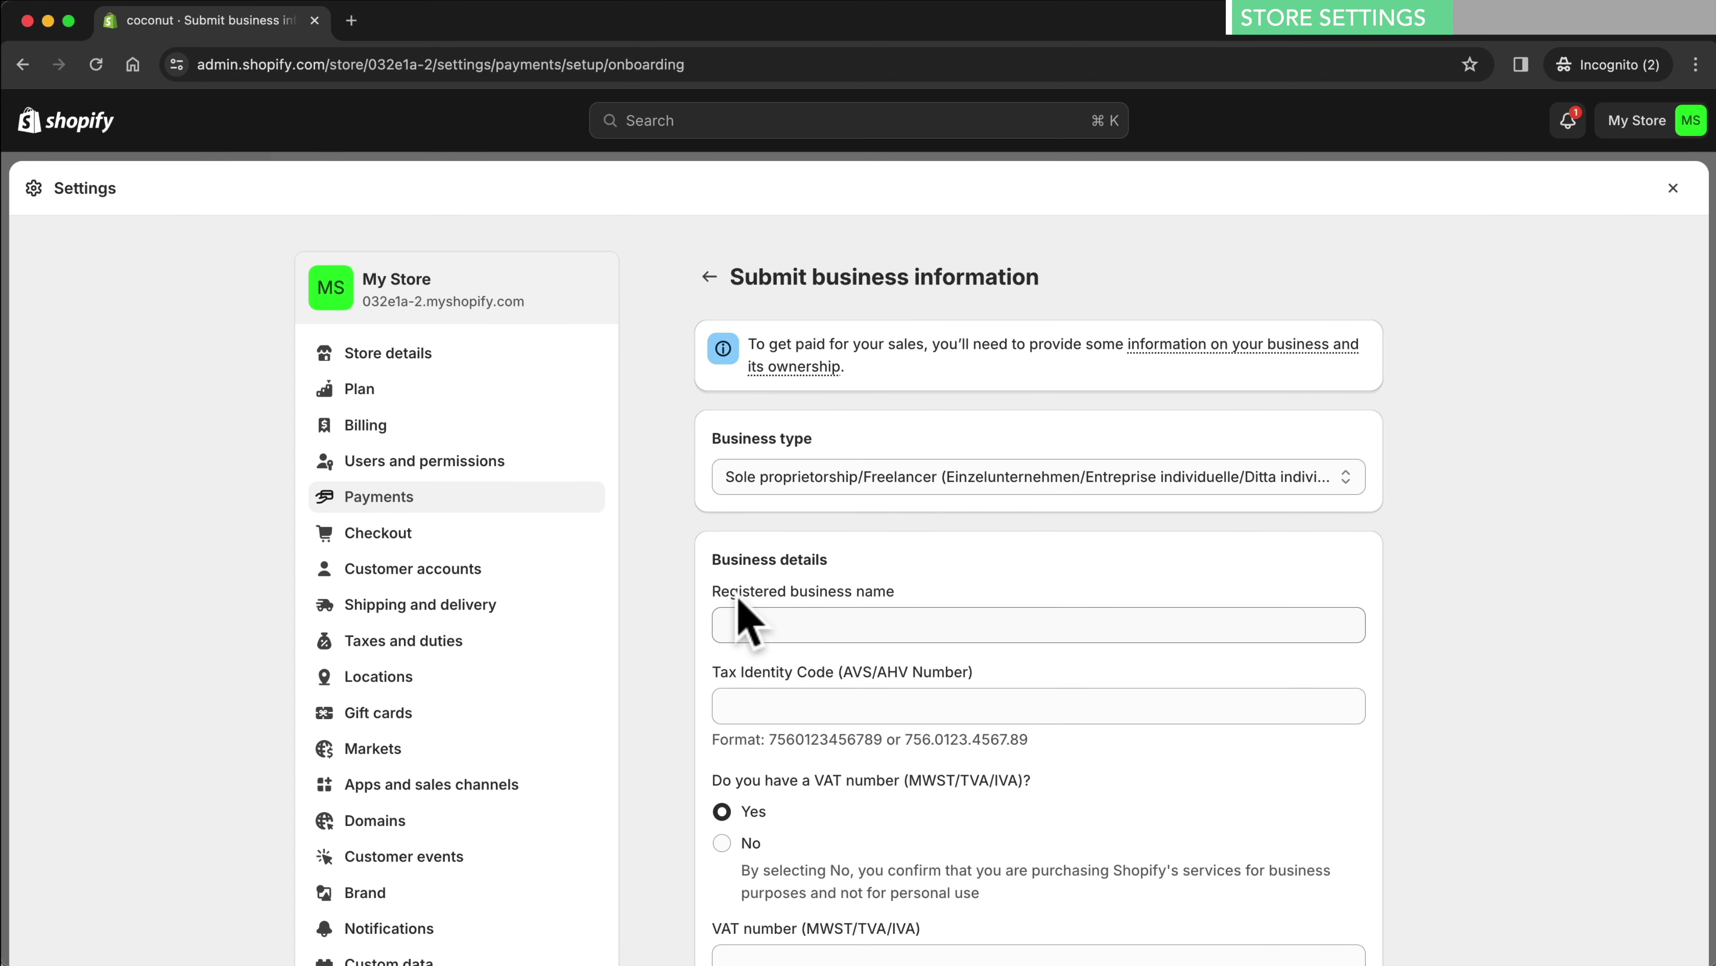
click(483, 601)
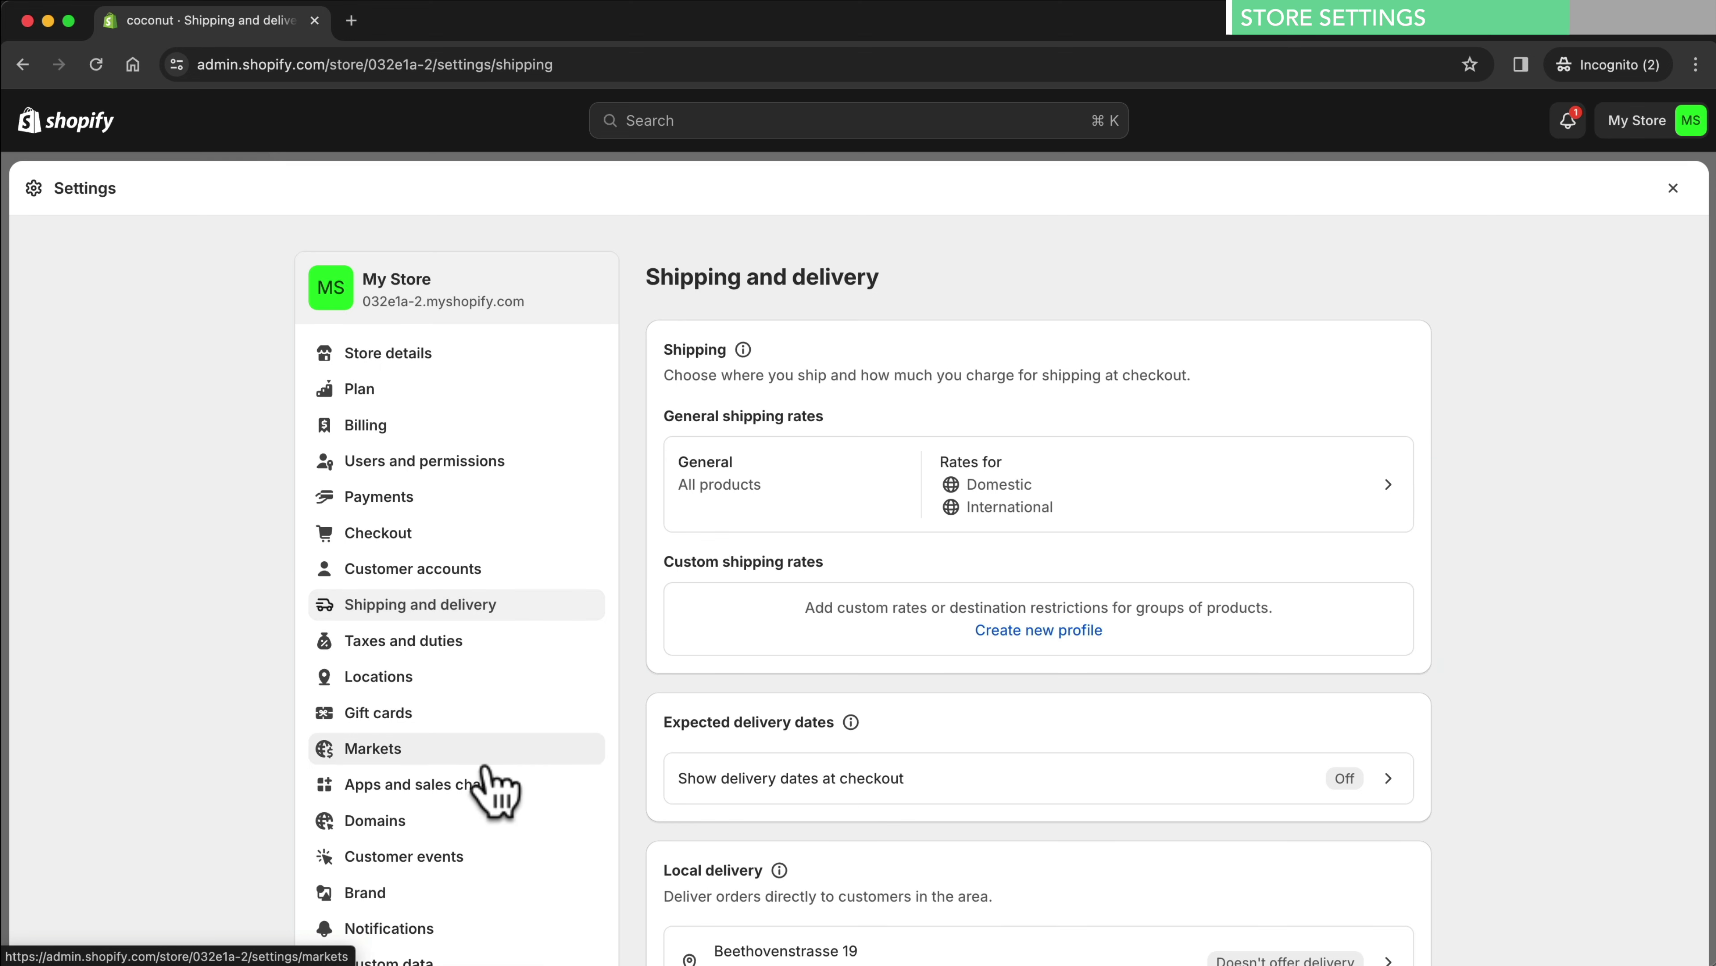
click(455, 822)
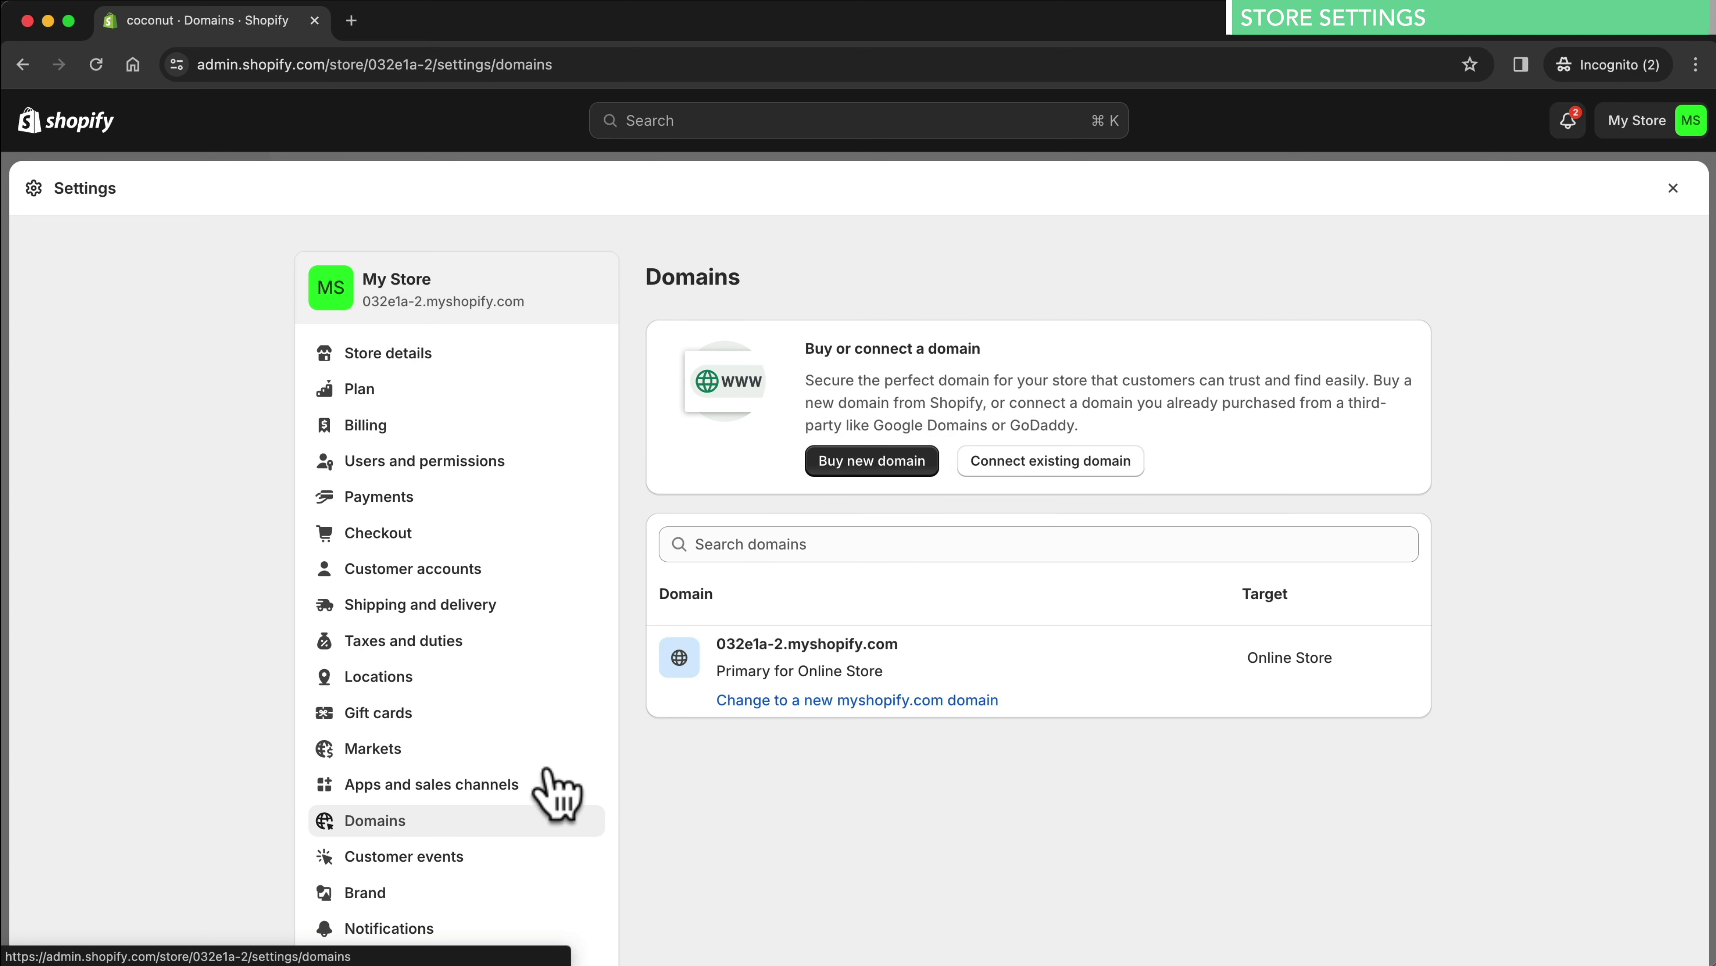
Leave the settings and remove the online store's password protection from its Themes page
click(1673, 189)
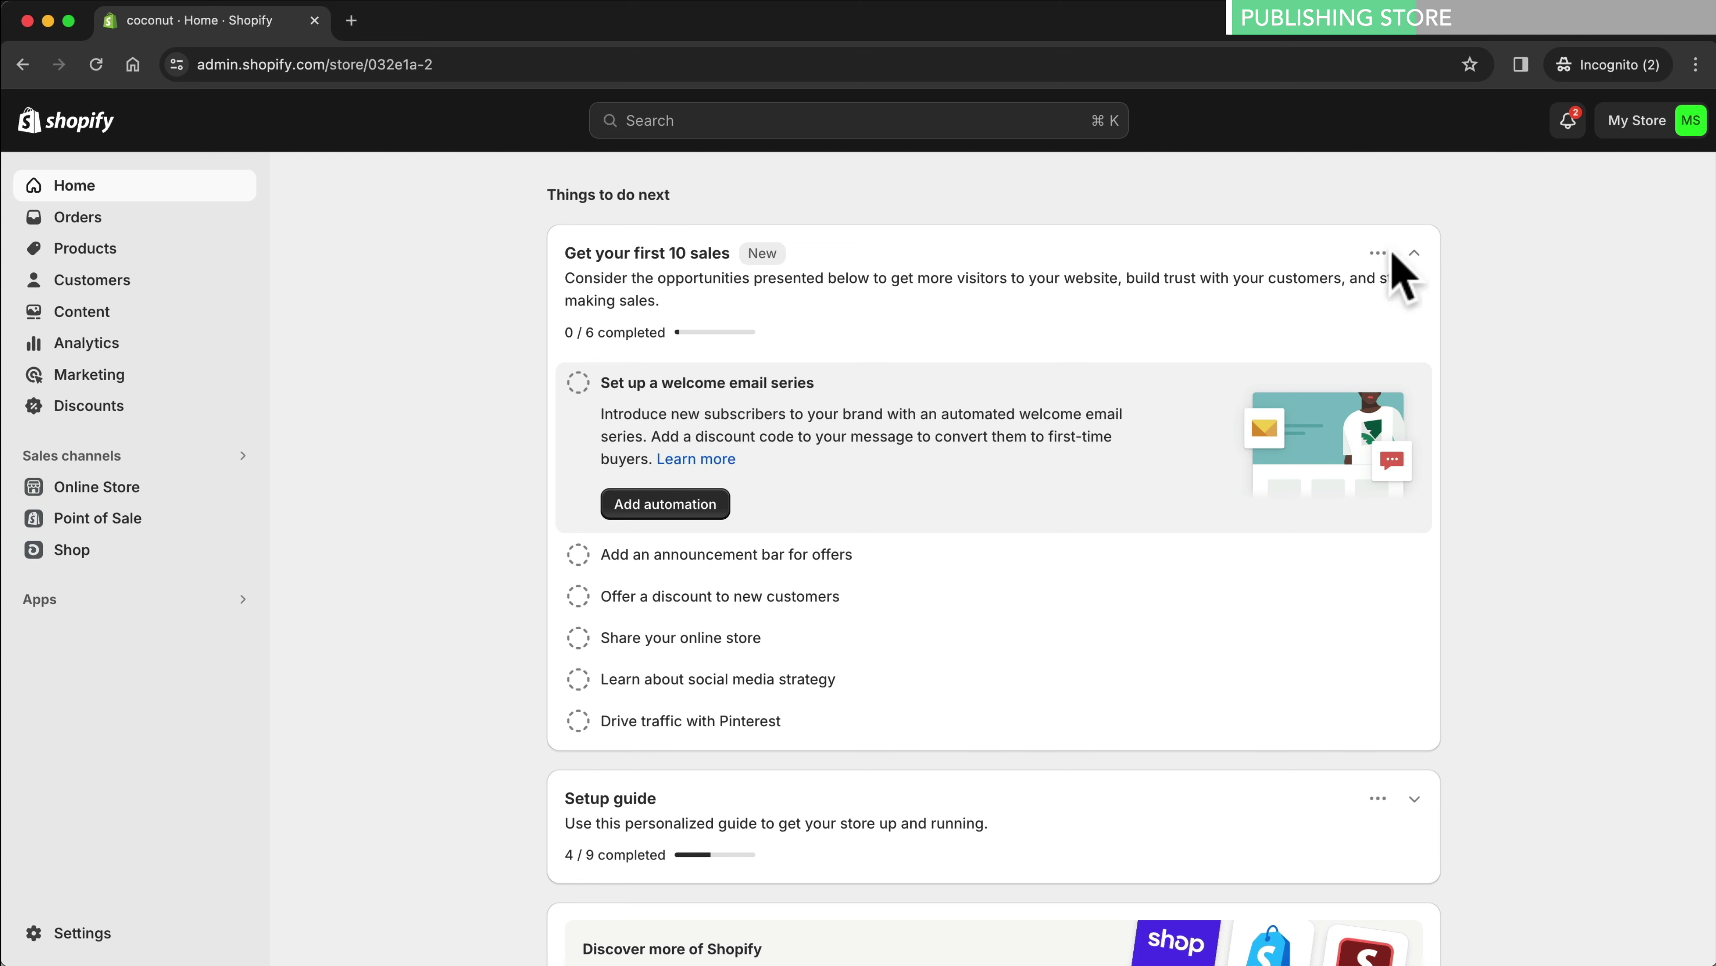
click(144, 488)
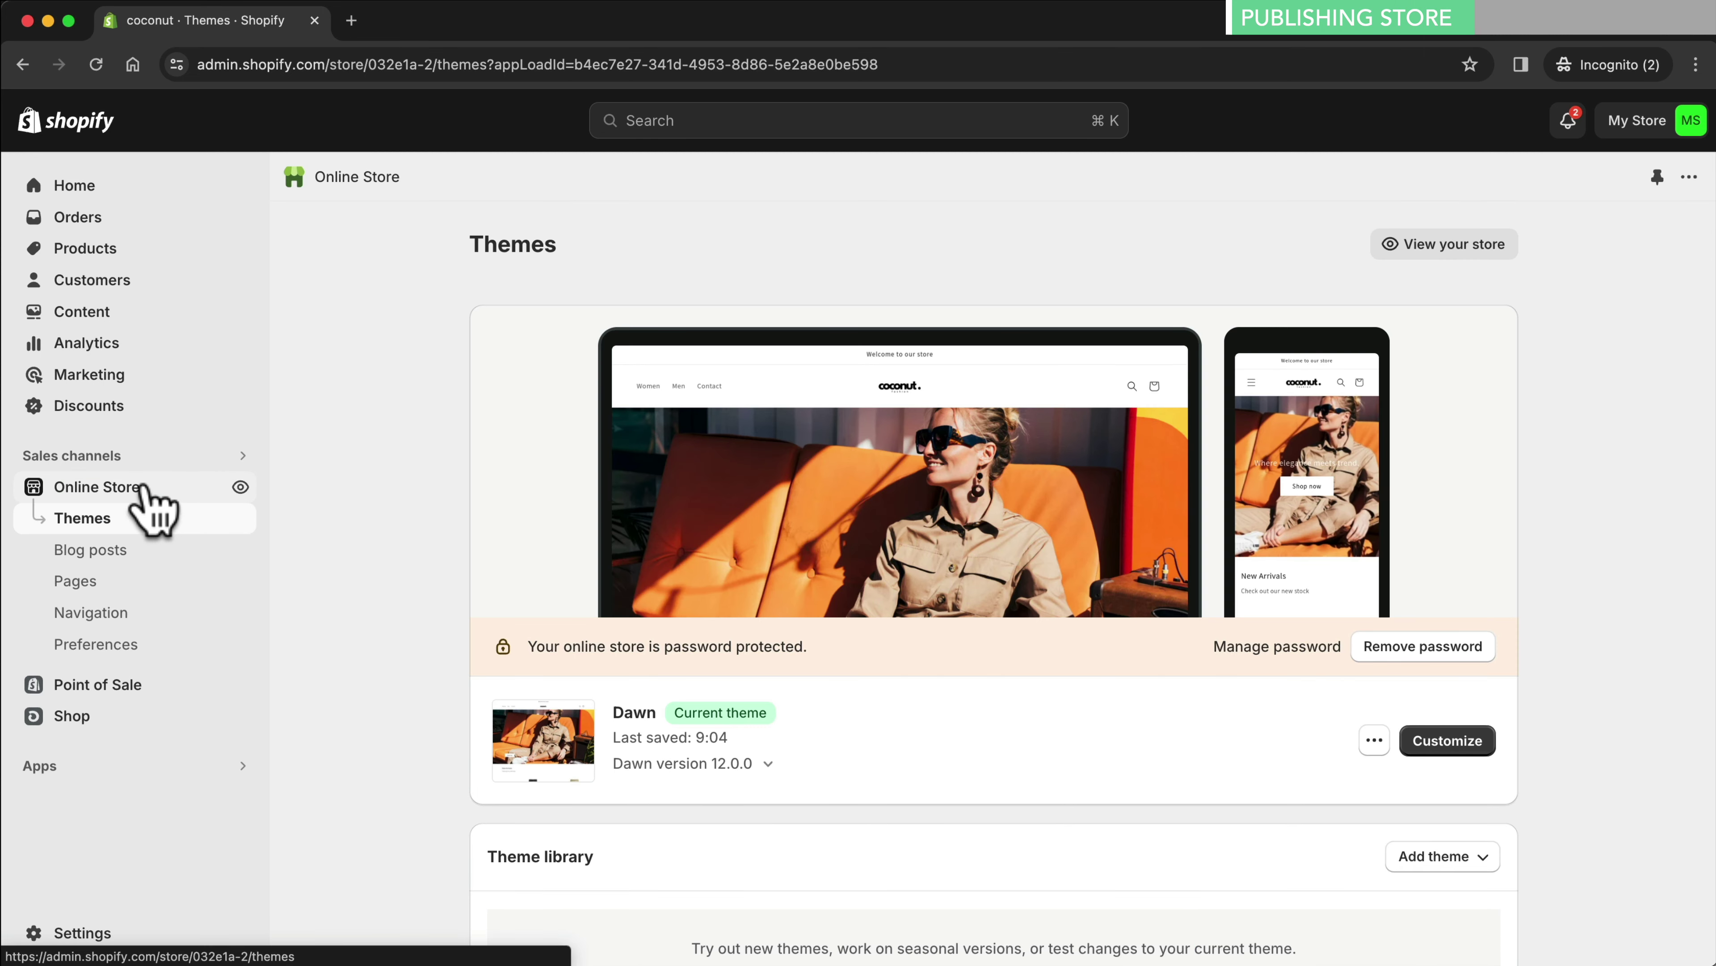
click(1419, 648)
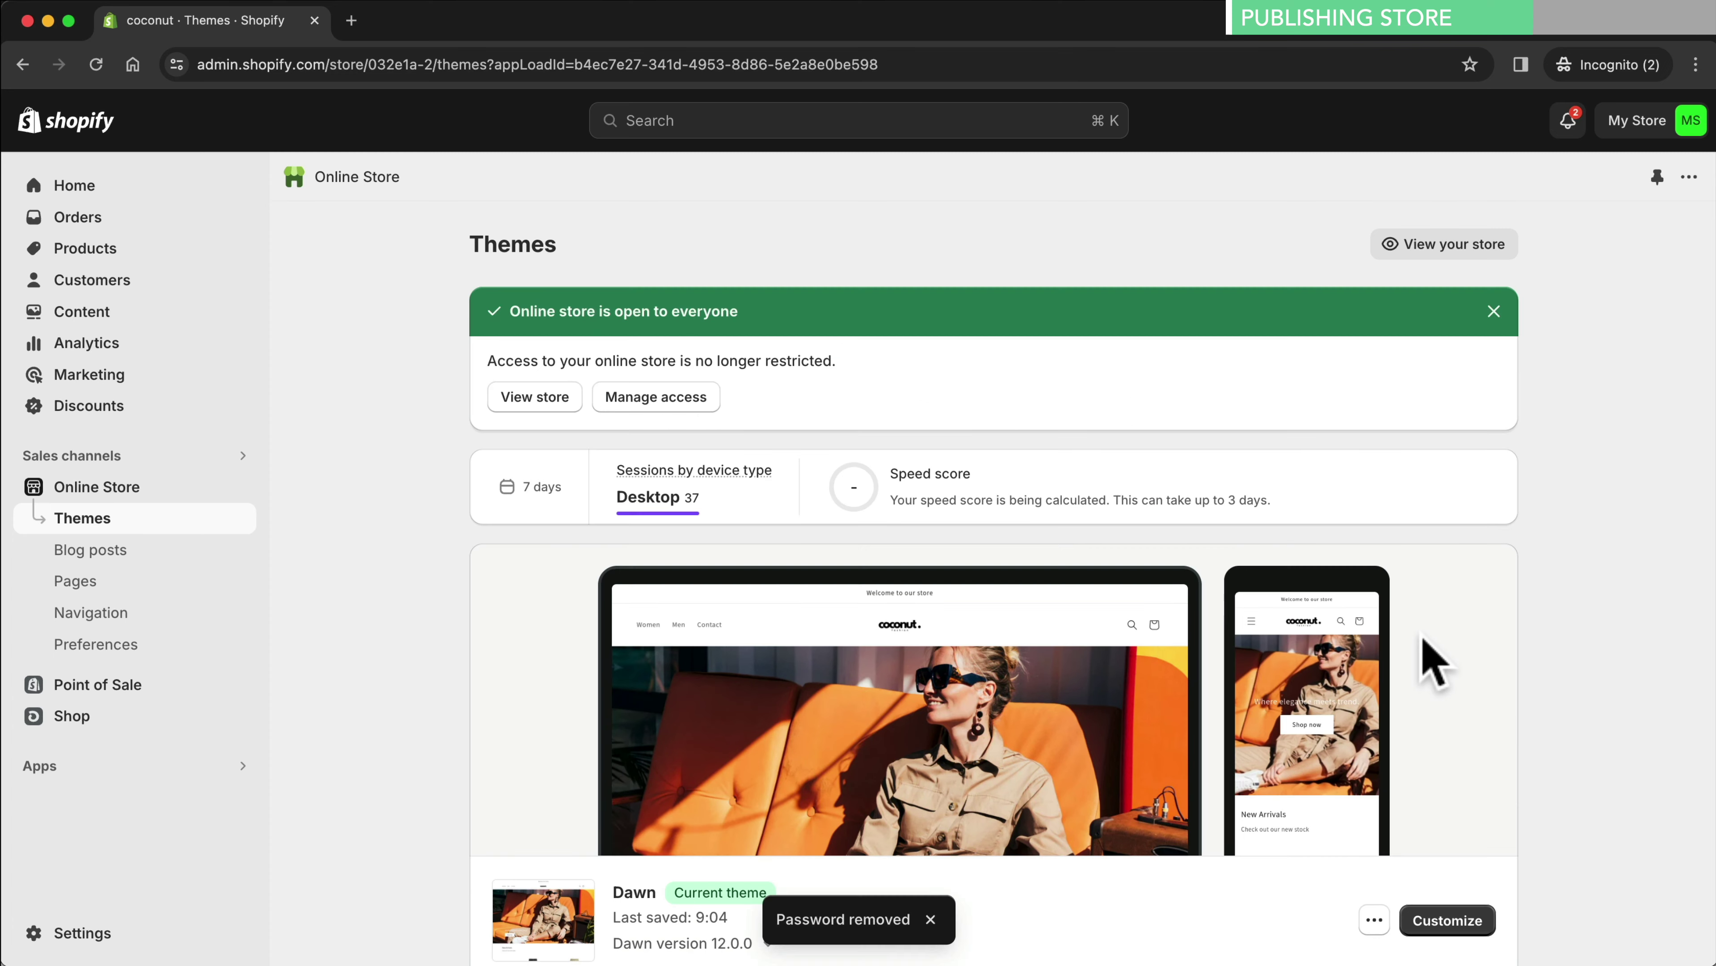